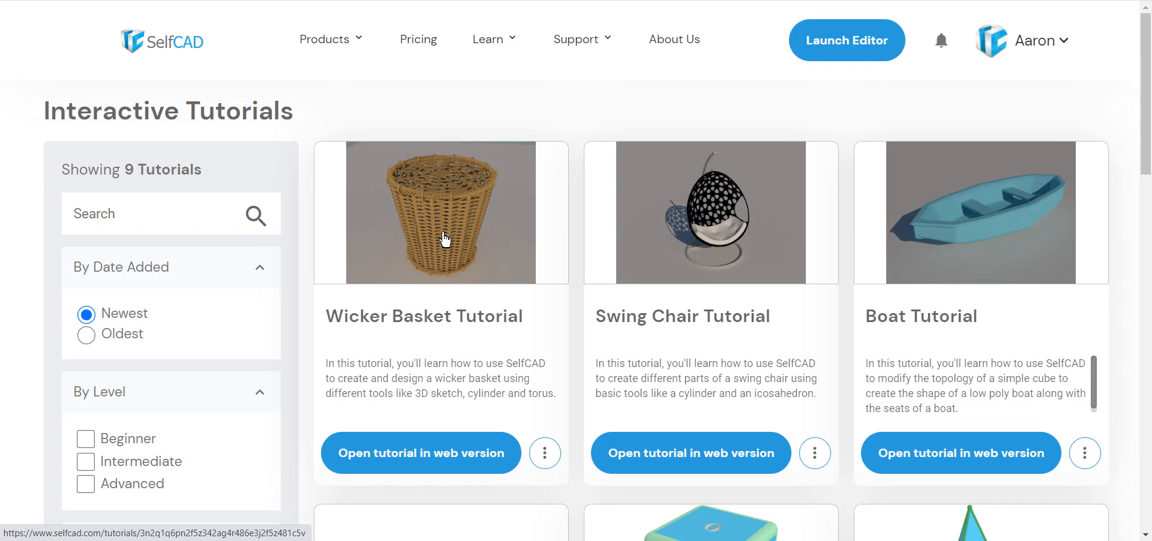
# Download the Wicker Basket Tutorial for the desktop version from its card's options menu.
pyautogui.click(483, 268)
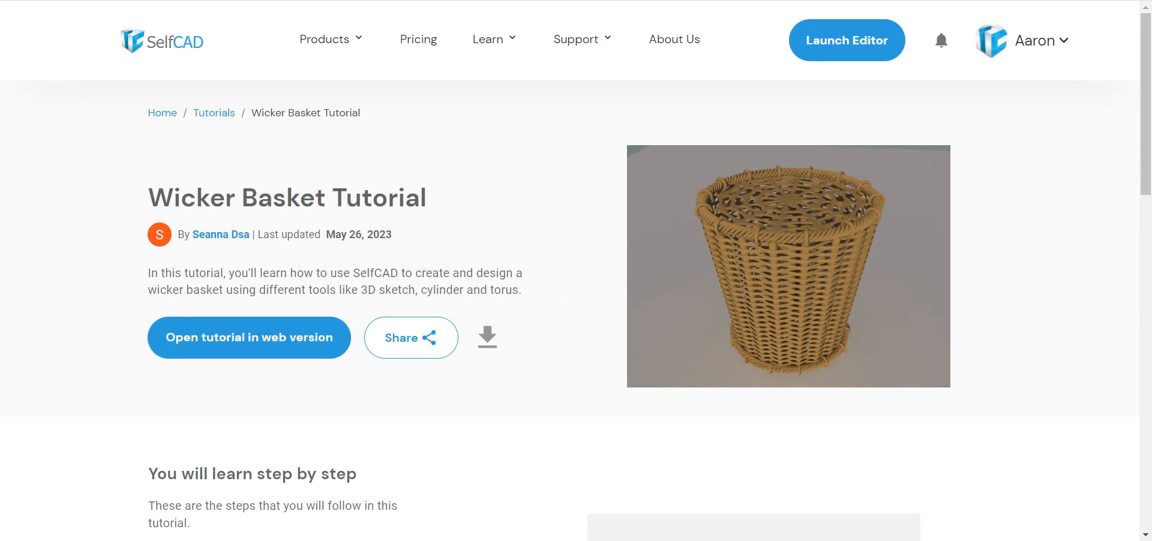
pyautogui.hotkey('alt', 'Left')
pyautogui.click(545, 456)
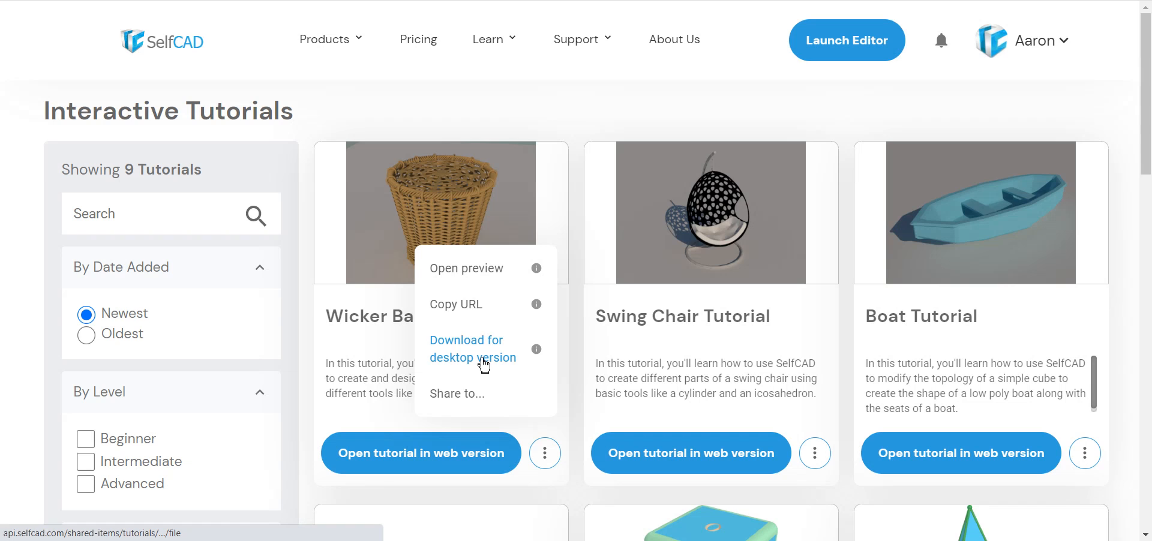
pyautogui.click(387, 381)
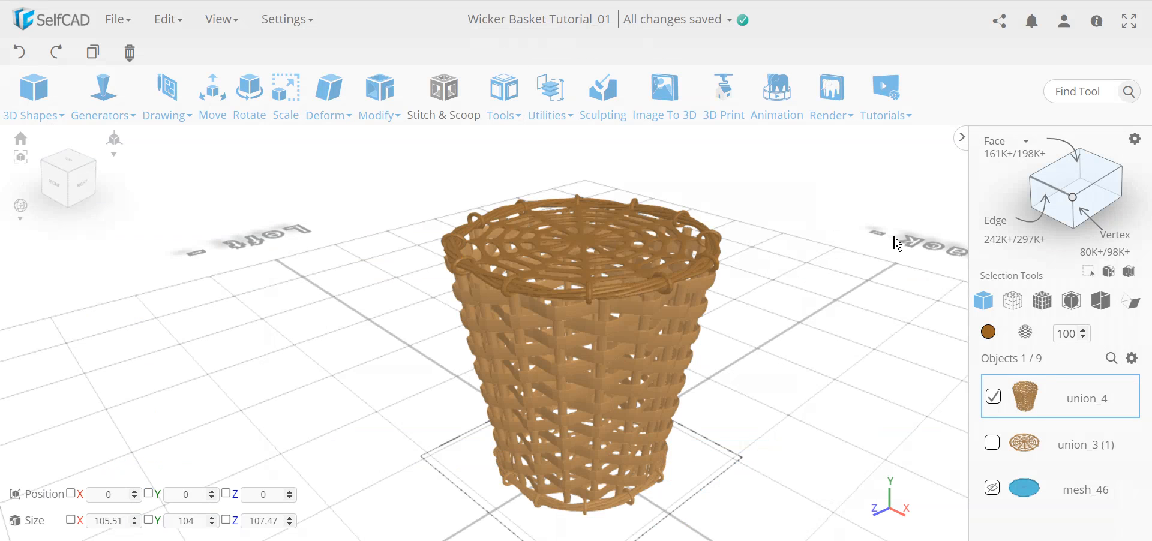
# Clear the scene and load the Wicker Basket Tutorial file into the Play Tutorial player.
pyautogui.click(887, 93)
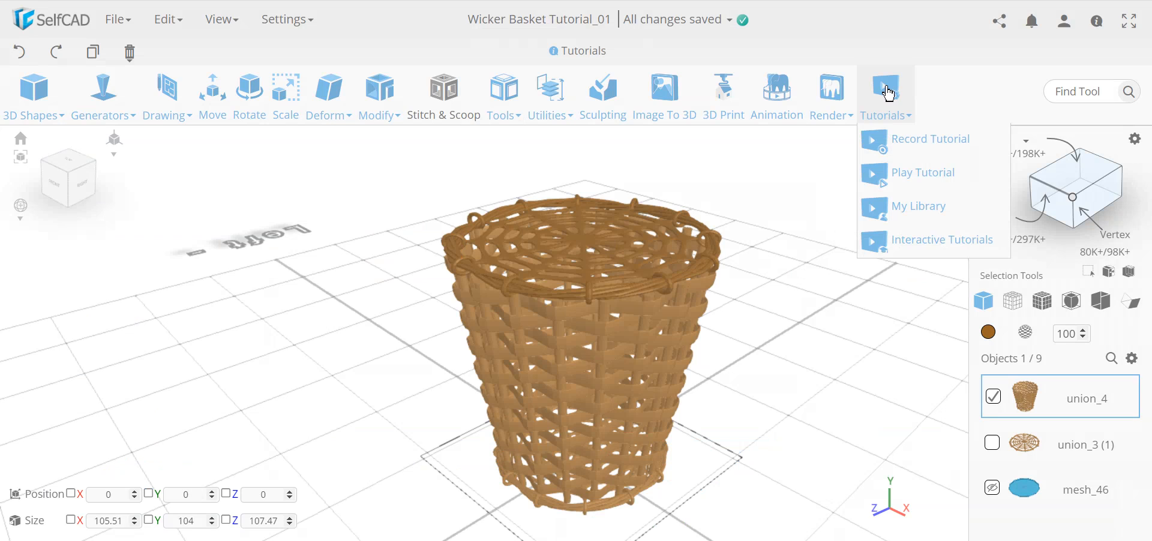
pyautogui.click(941, 179)
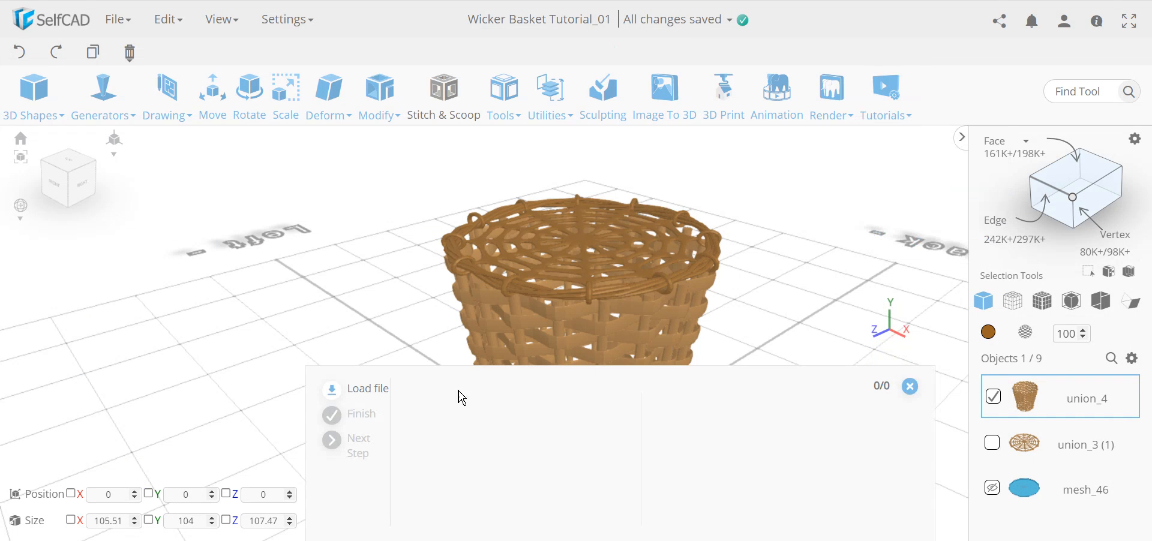
pyautogui.click(366, 391)
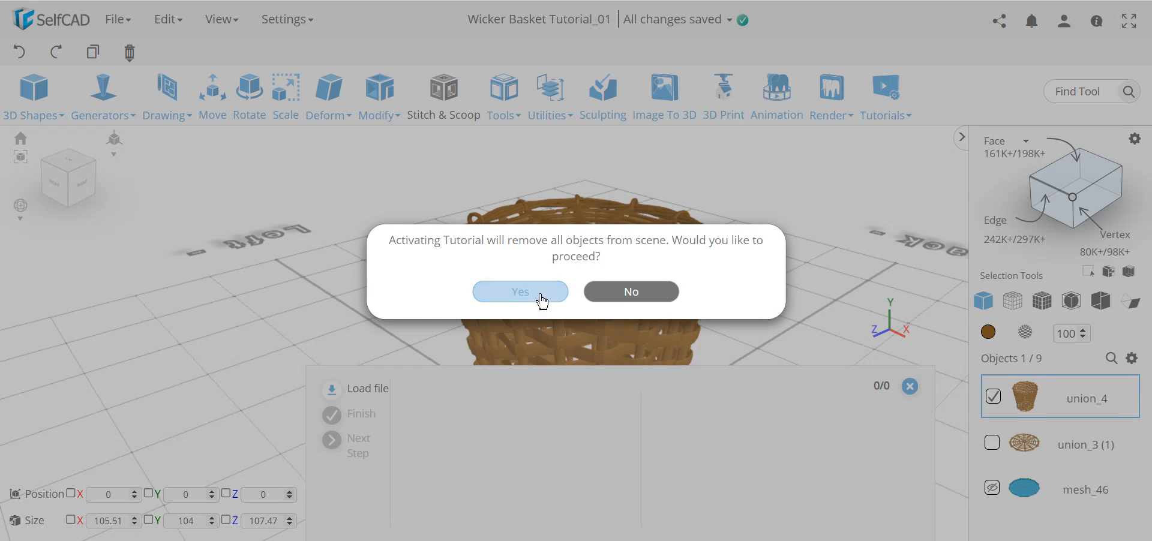
pyautogui.click(520, 294)
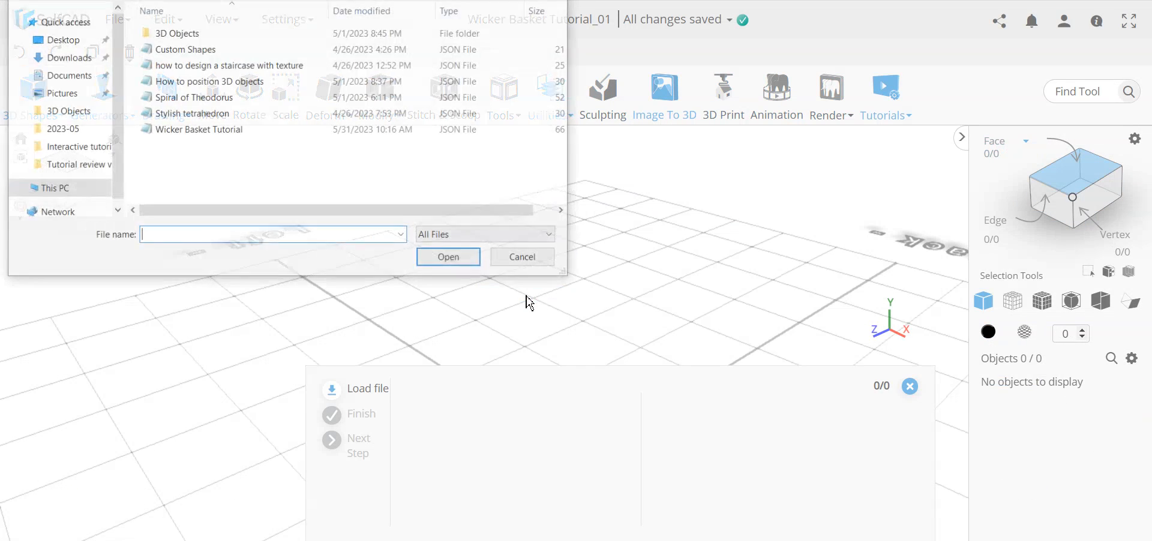
pyautogui.click(237, 131)
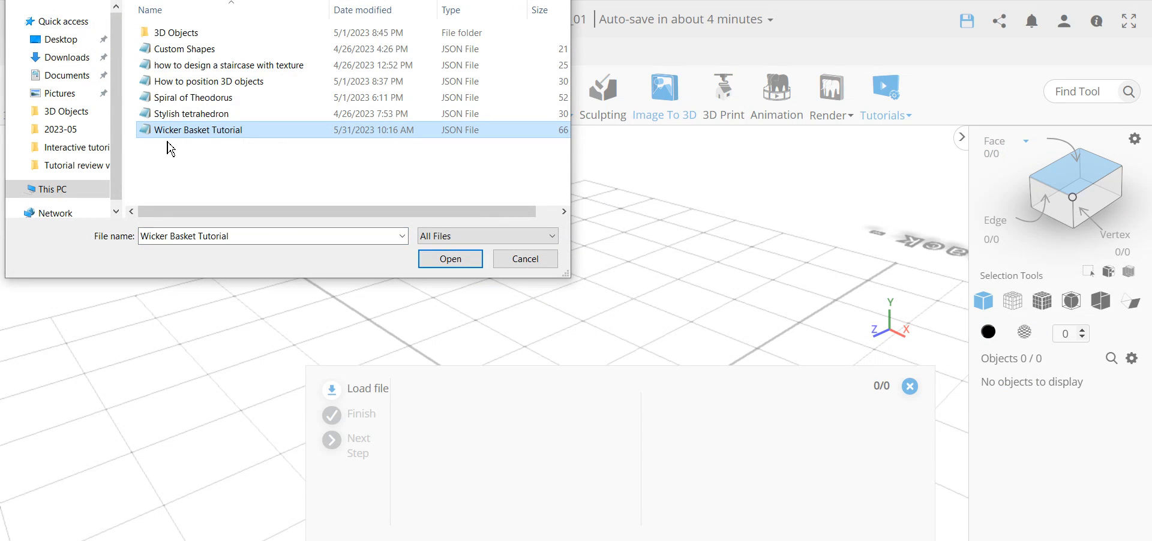
pyautogui.click(452, 263)
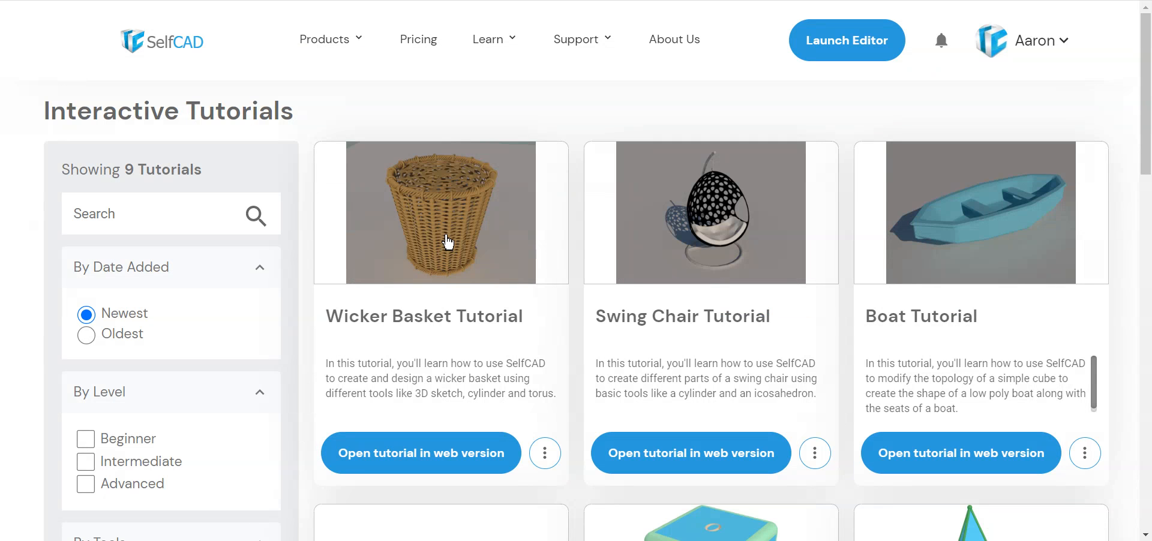
pyautogui.click(445, 239)
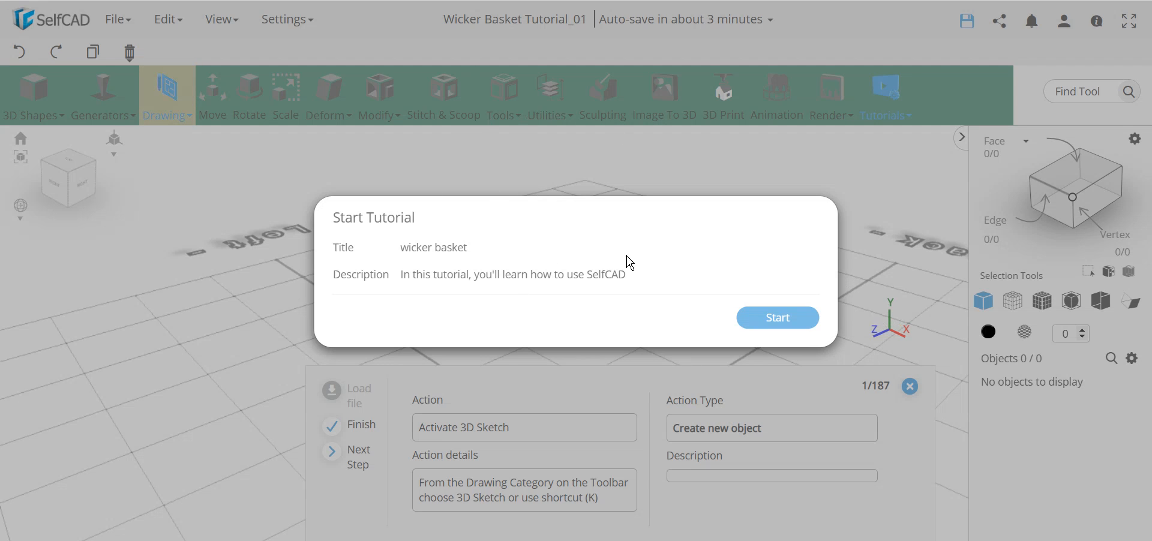
# Start the Wicker Basket tutorial at step 1/187, zooming in and out on the basket preview.
pyautogui.click(778, 319)
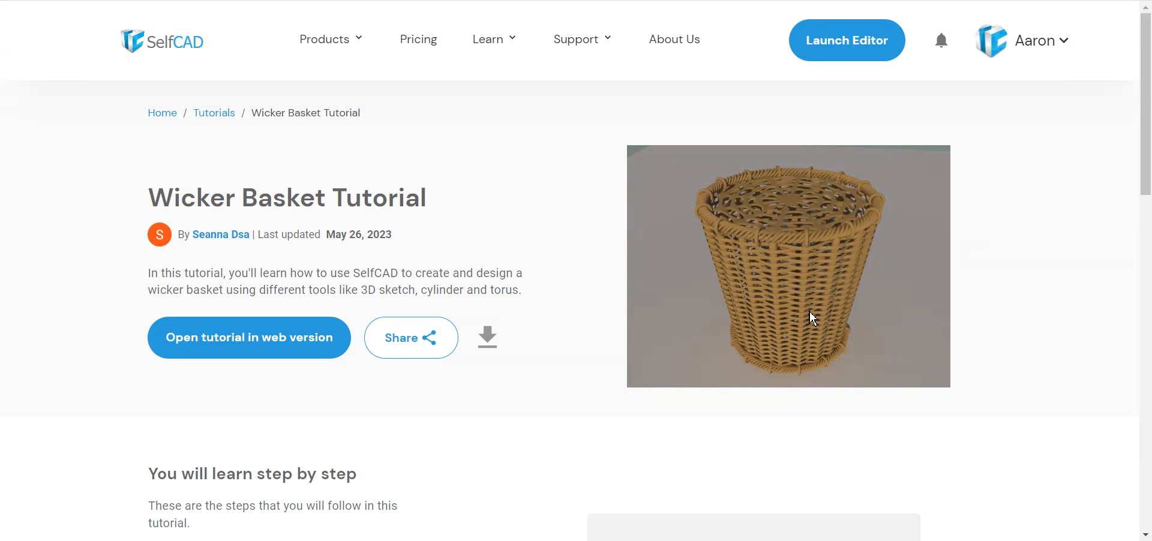
pyautogui.keyDown('ctrl'); pyautogui.scroll(5, 828, 354); pyautogui.keyUp('ctrl')
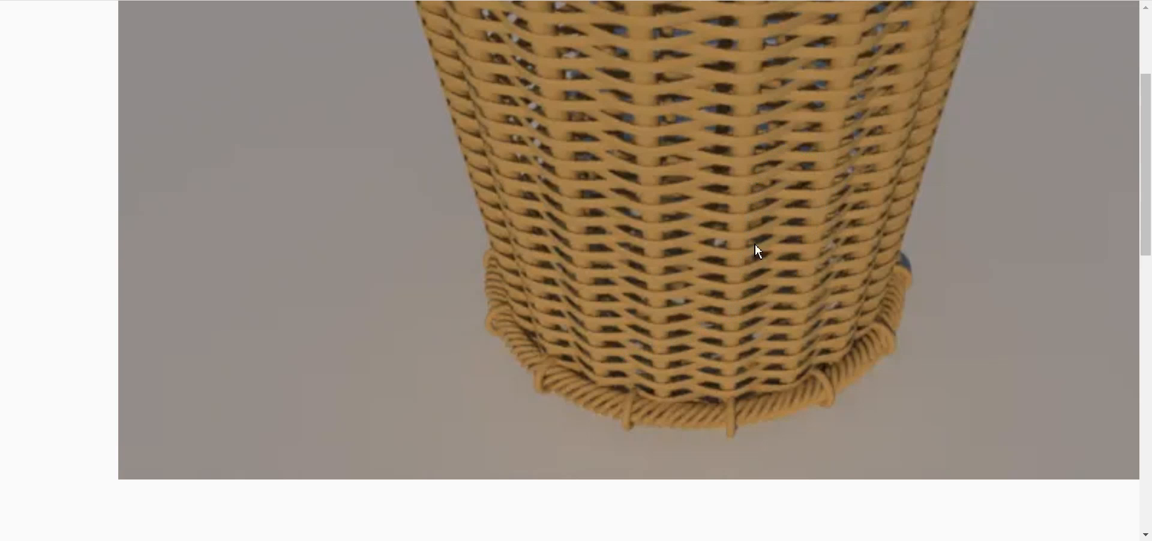
pyautogui.scroll(5, 926, 281)
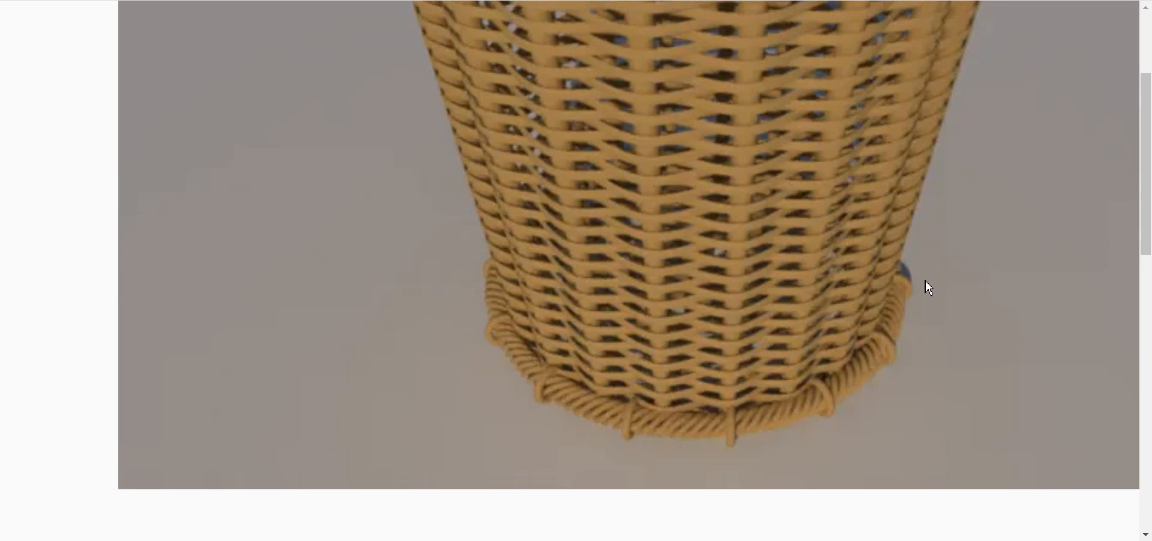
pyautogui.scroll(-3, 925, 281)
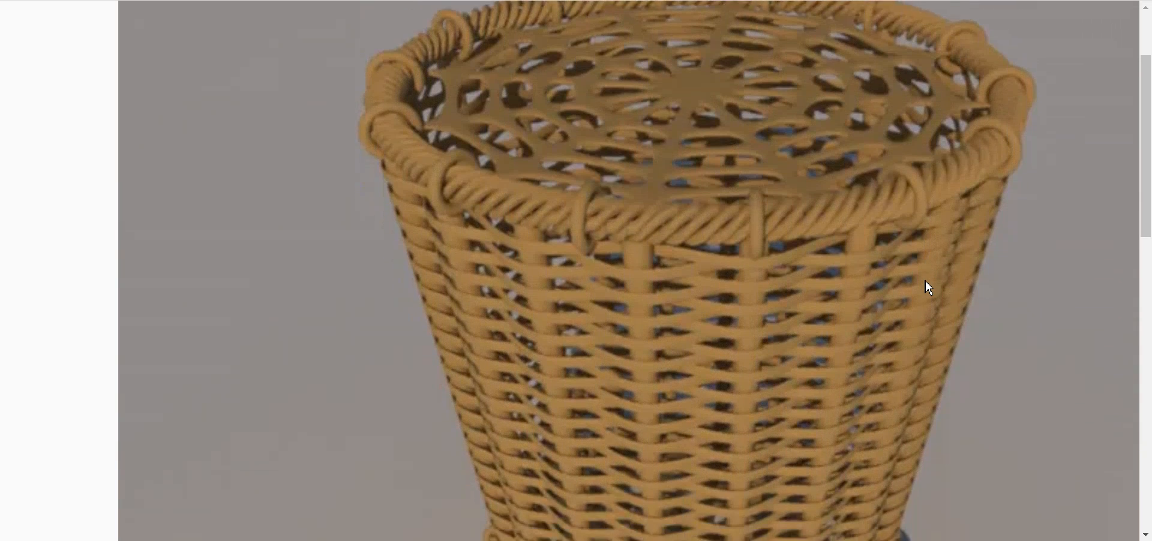
pyautogui.scroll(-3, 925, 281)
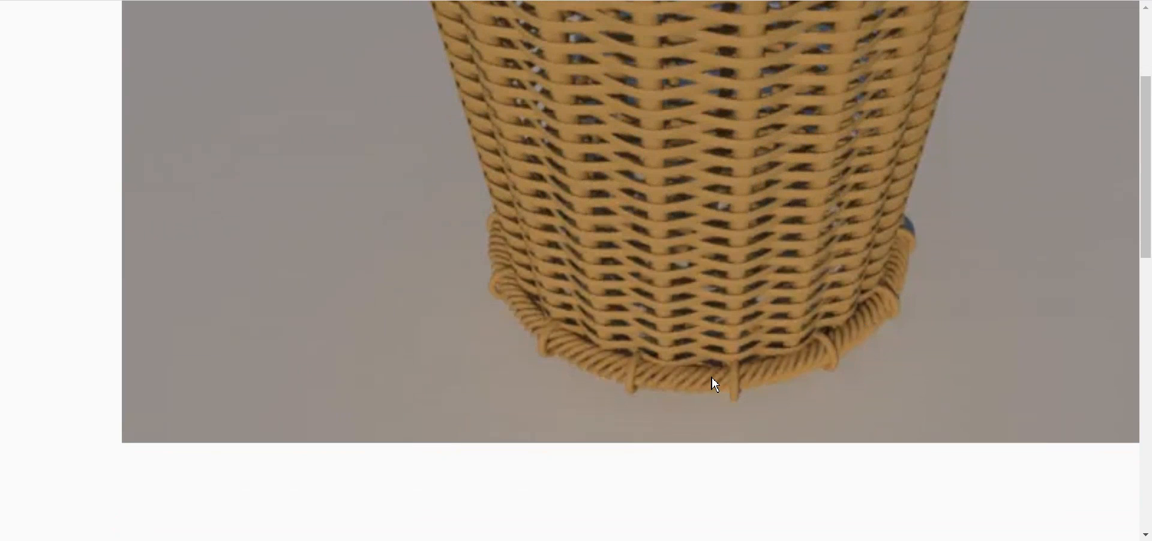
pyautogui.keyDown('ctrl'); pyautogui.scroll(1, 712, 377); pyautogui.keyUp('ctrl')
pyautogui.keyDown('ctrl'); pyautogui.scroll(-5, 712, 377); pyautogui.keyUp('ctrl')
pyautogui.keyDown('ctrl'); pyautogui.scroll(-2, 712, 377); pyautogui.keyUp('ctrl')
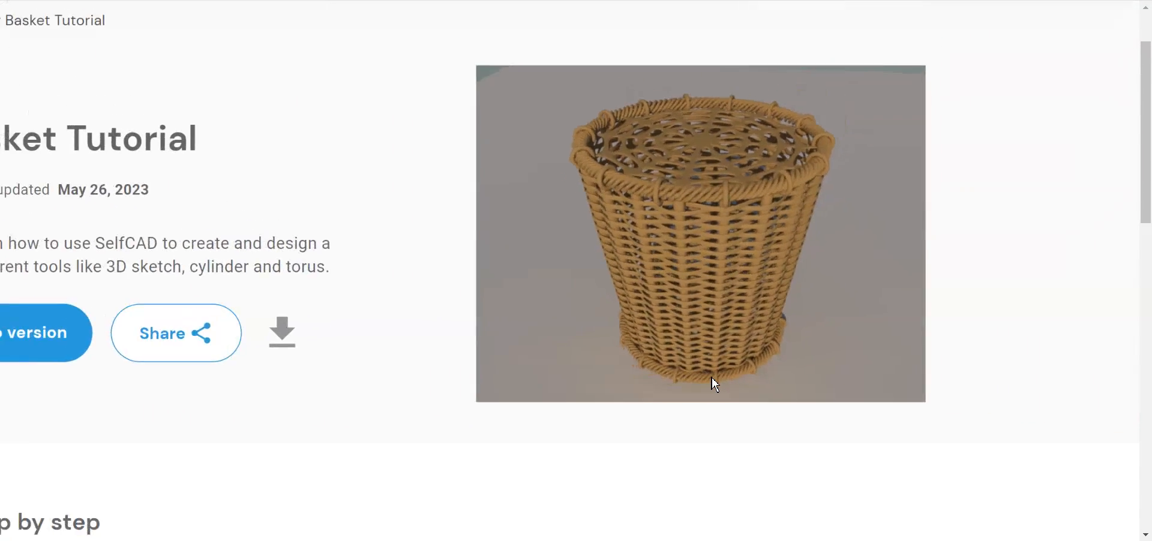
pyautogui.keyDown('ctrl'); pyautogui.scroll(5, 712, 377); pyautogui.keyUp('ctrl')
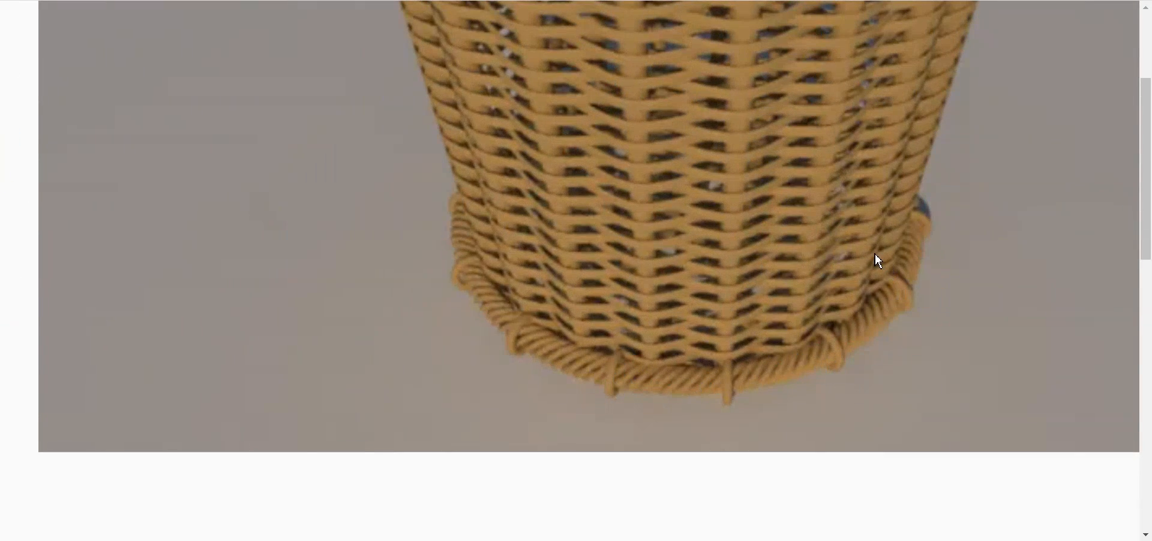
pyautogui.keyDown('ctrl'); pyautogui.scroll(-5, 772, 369); pyautogui.keyUp('ctrl')
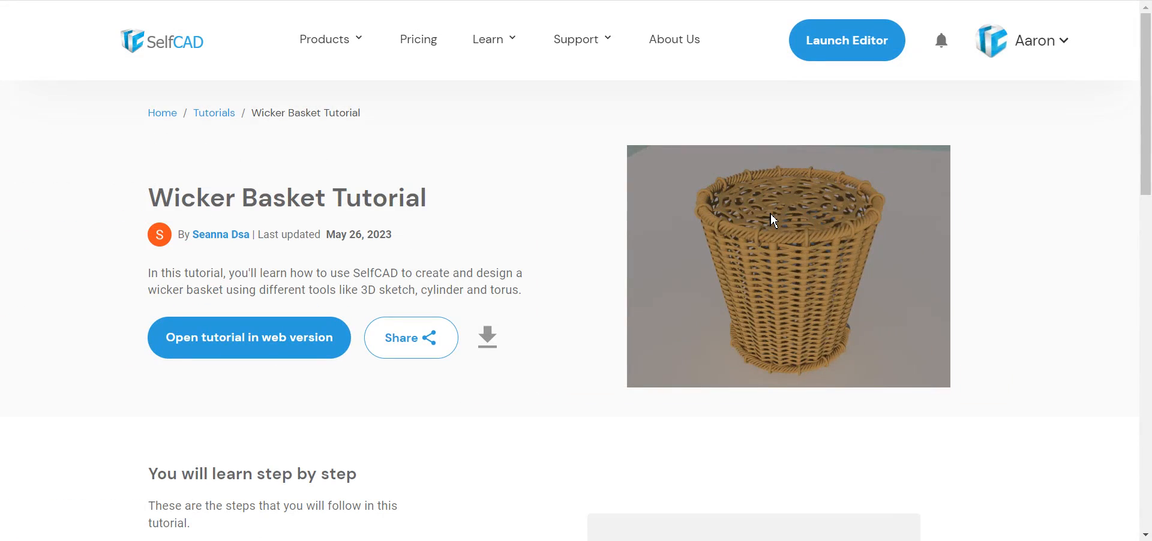
pyautogui.keyDown('ctrl'); pyautogui.scroll(5, 771, 213); pyautogui.keyUp('ctrl')
pyautogui.keyDown('ctrl'); pyautogui.scroll(-5, 771, 214); pyautogui.keyUp('ctrl')
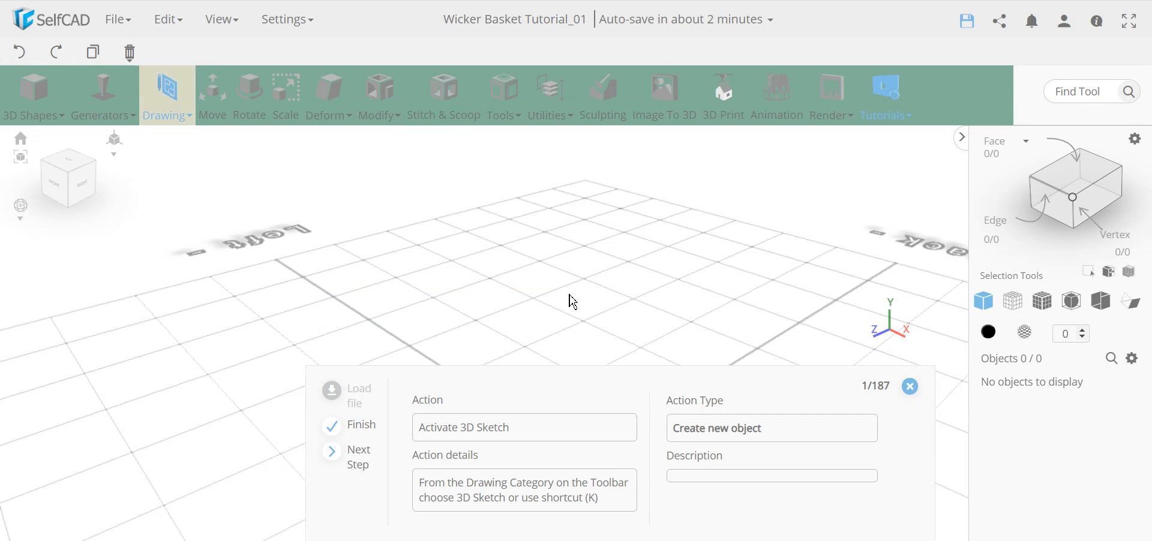
# Start a 3D Sketch with the Circle tool set to 20 edges.
pyautogui.click(169, 108)
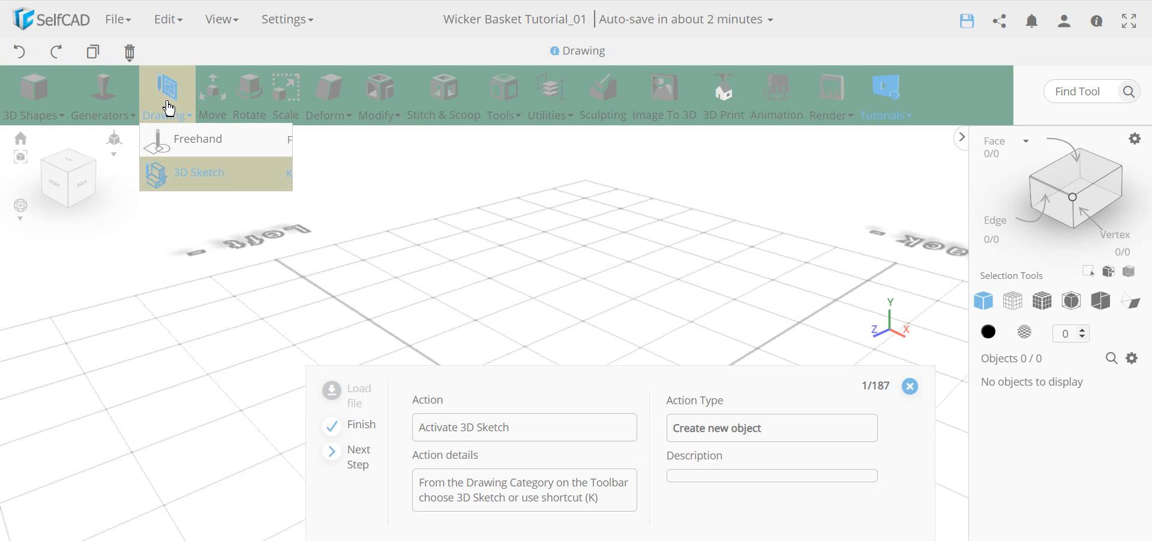
pyautogui.click(186, 190)
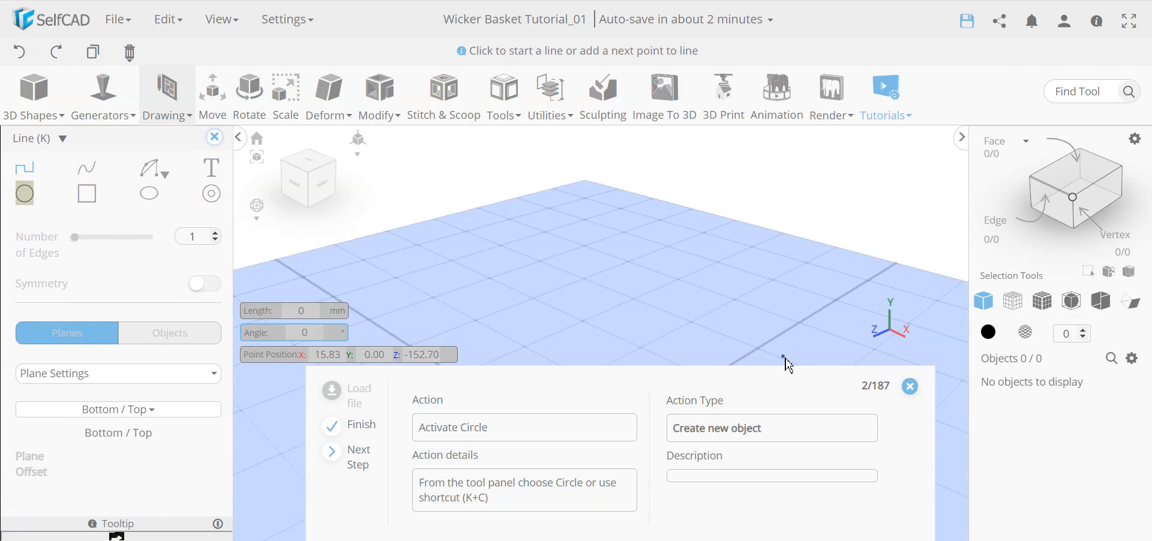
pyautogui.scroll(-3, 611, 306)
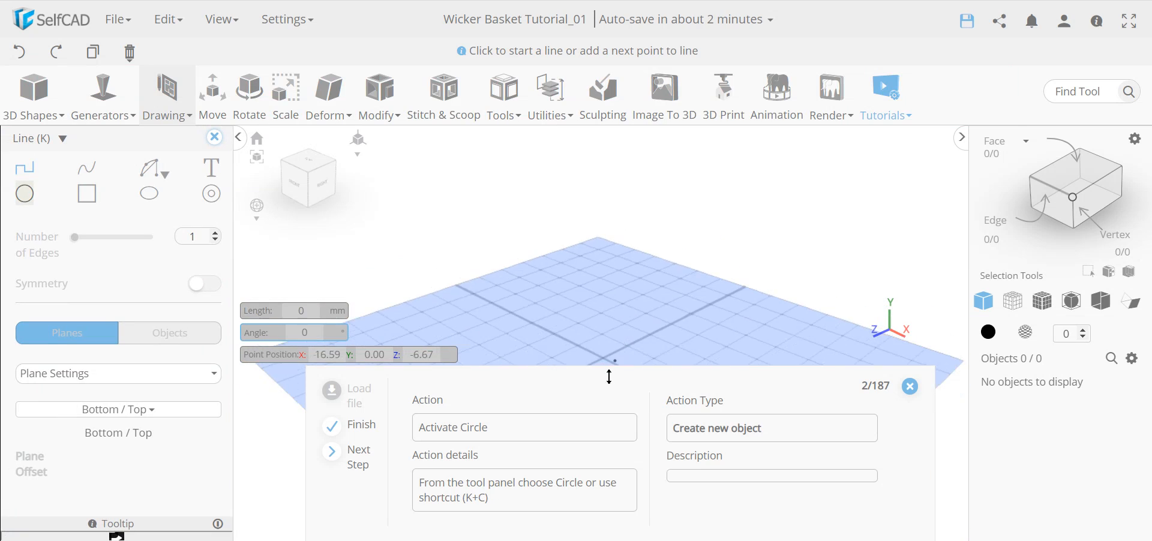
pyautogui.click(24, 194)
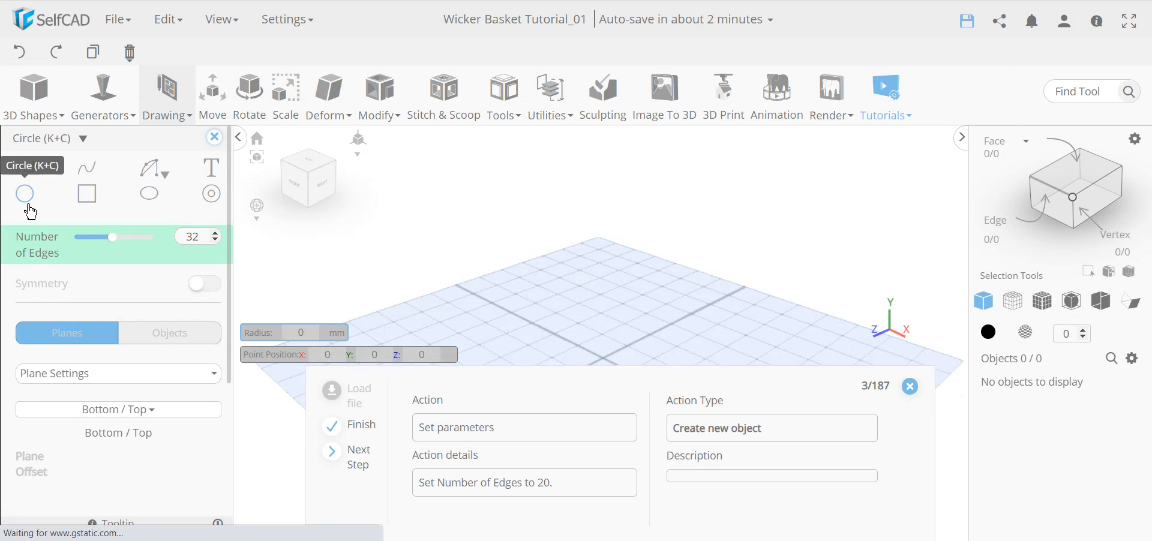
pyautogui.doubleClick(186, 238)
pyautogui.write('20')
pyautogui.press('Return')
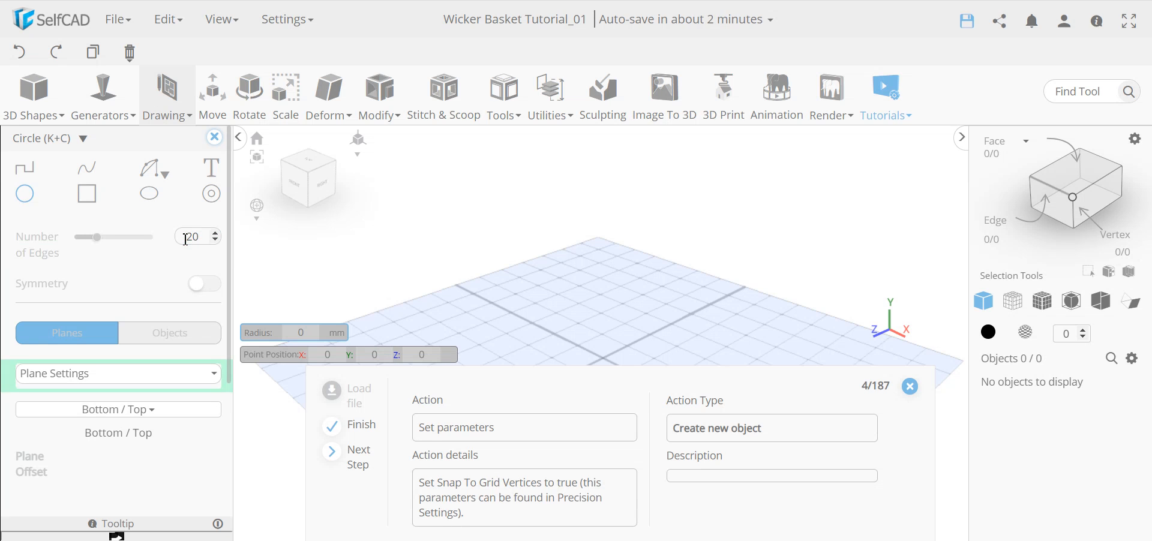
# Enable Snap To Grid Vertices in the sketch's Precision Settings.
pyautogui.scroll(-3, 807, 247)
pyautogui.moveTo(631, 336); pyautogui.dragTo(633, 254, button='middle')
pyautogui.moveTo(486, 308); pyautogui.dragTo(500, 313, button='right')
pyautogui.scroll(5, 661, 243)
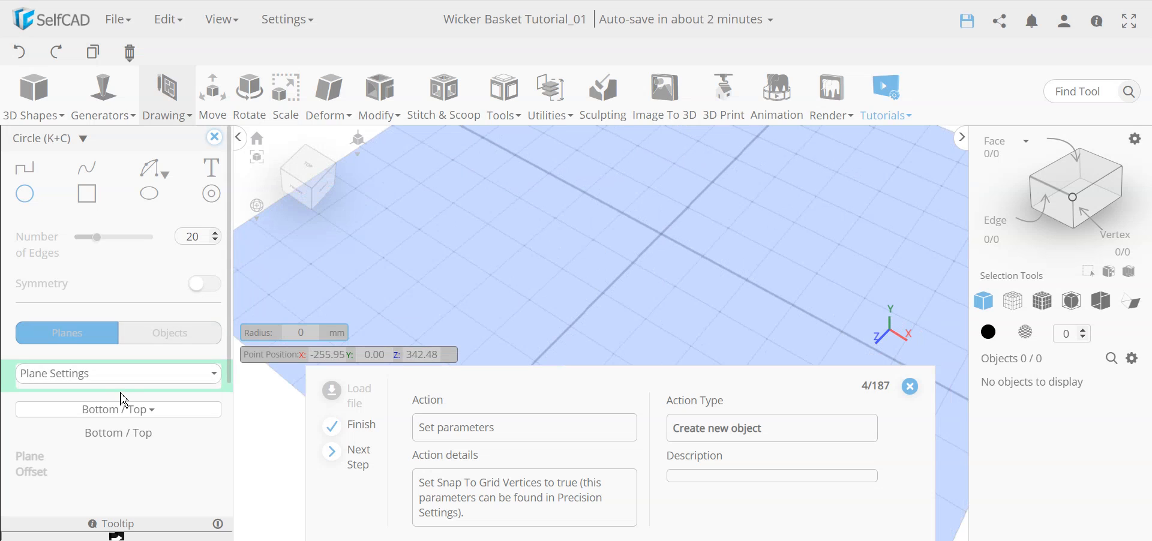
pyautogui.click(135, 375)
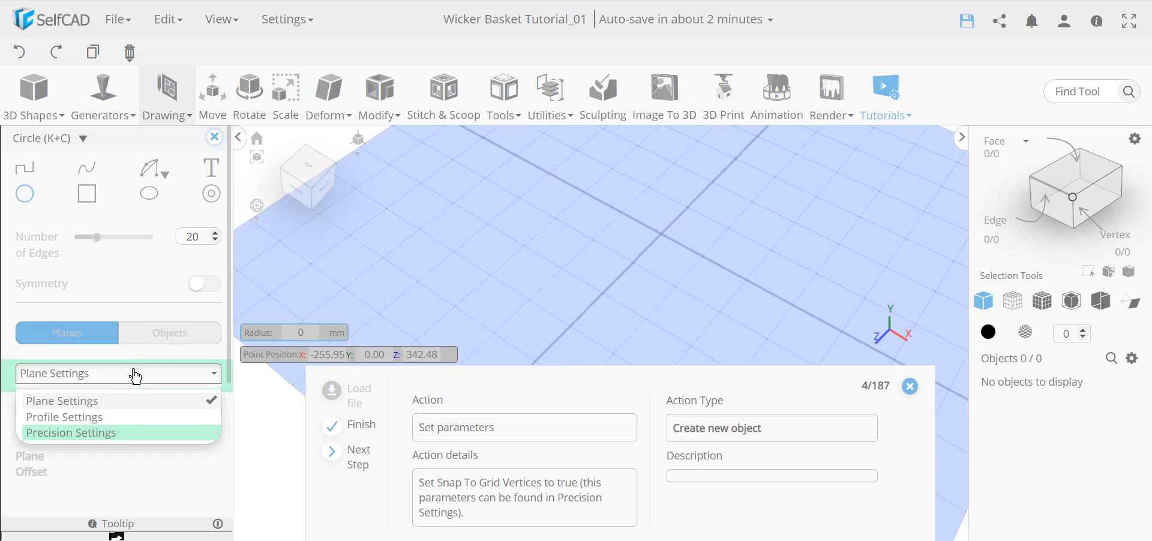
pyautogui.click(93, 431)
pyautogui.click(126, 432)
pyautogui.click(71, 525)
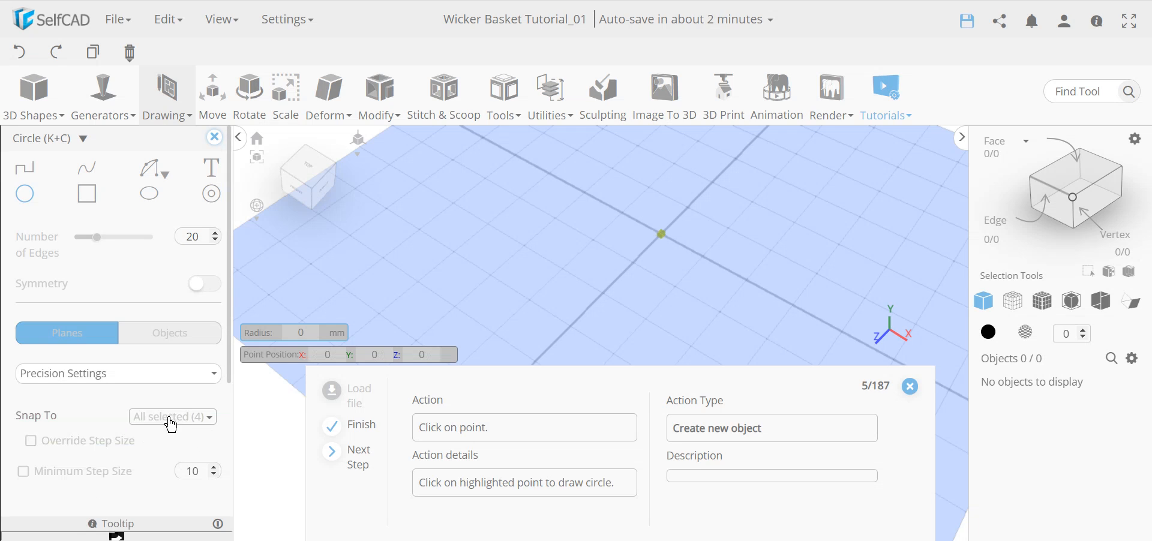
pyautogui.scroll(-2, 180, 453)
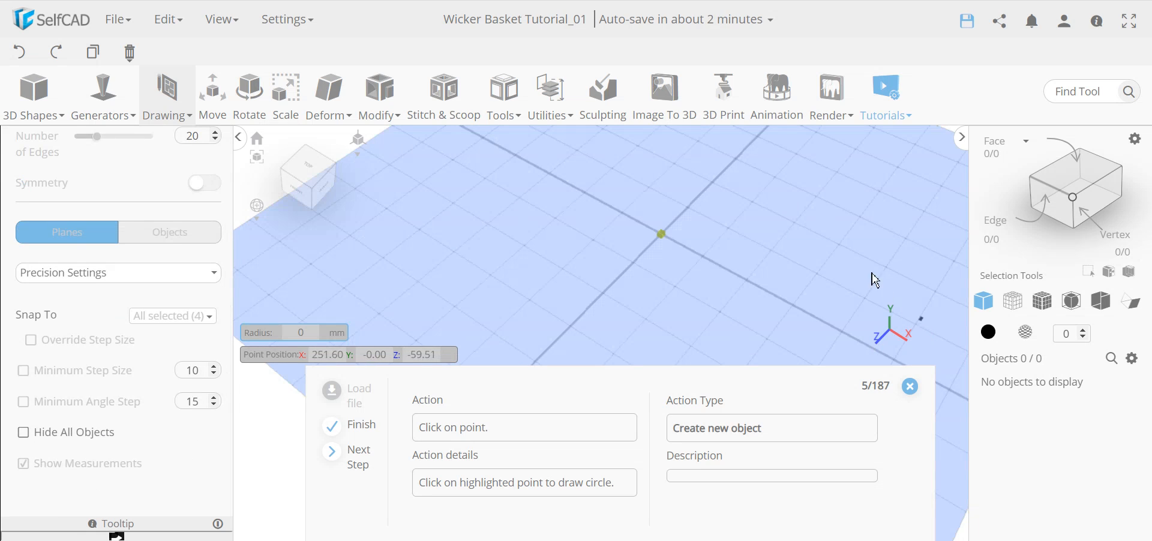
# Draw the circle at the grid origin with radius 50, creating profile_1.
pyautogui.click(665, 241)
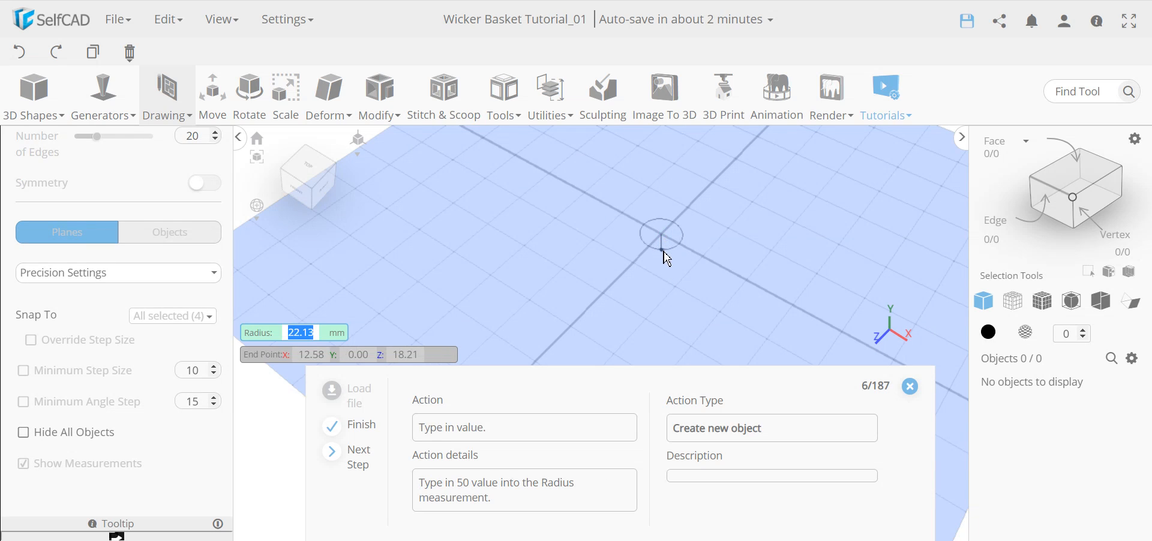
pyautogui.write('50')
pyautogui.press('Return')
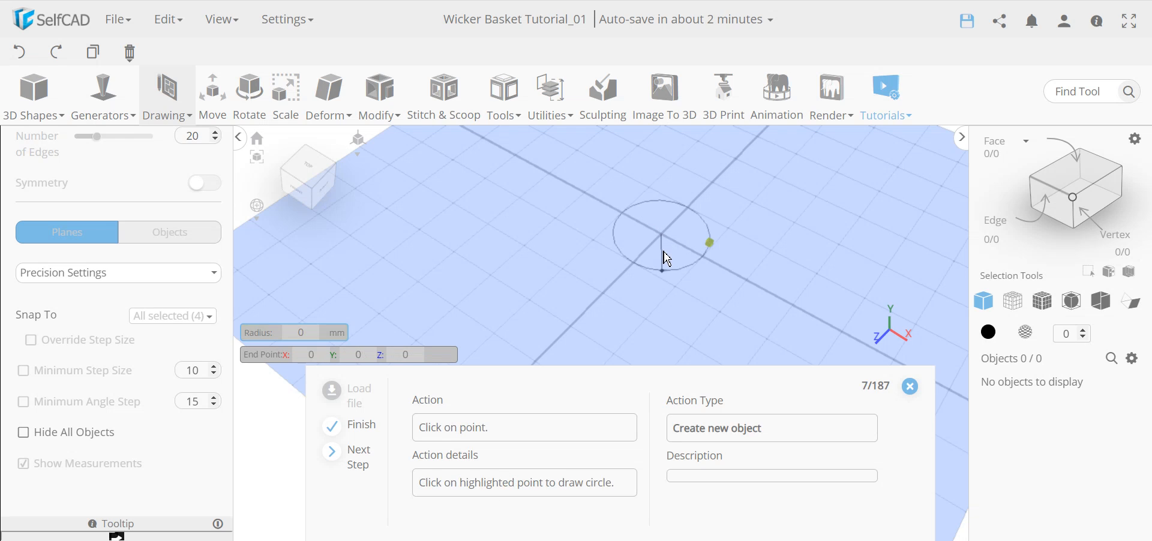
pyautogui.click(711, 242)
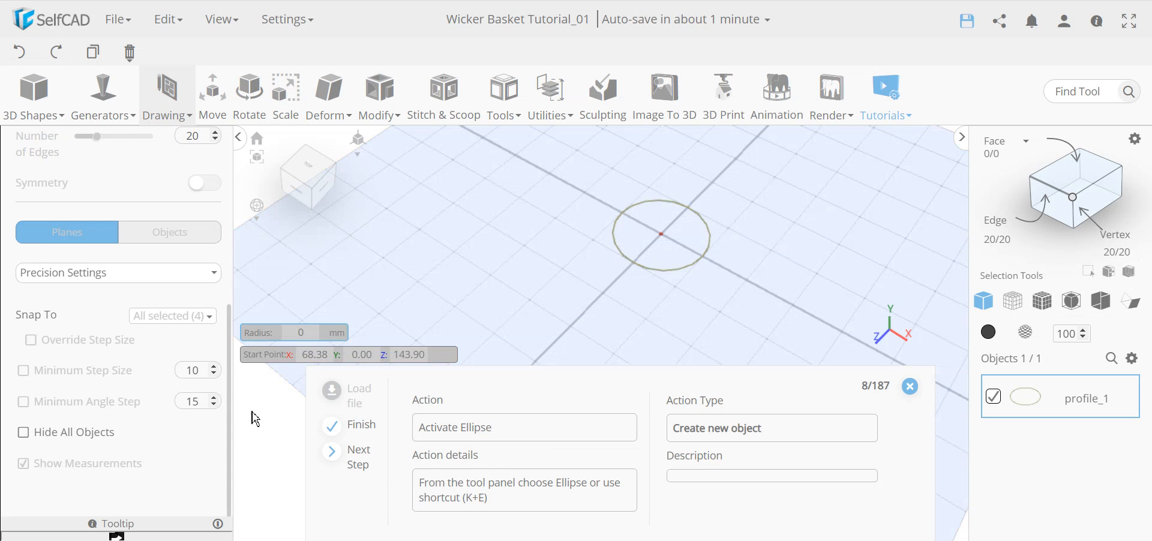
# Switch to the Ellipse tool with 12 edges.
pyautogui.scroll(3, 130, 378)
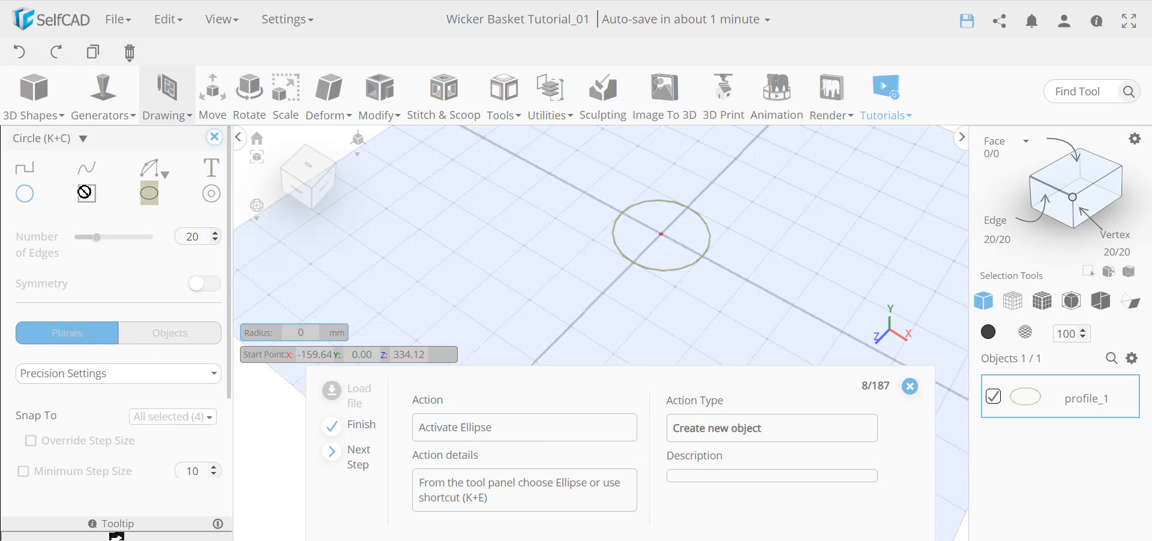
pyautogui.click(150, 193)
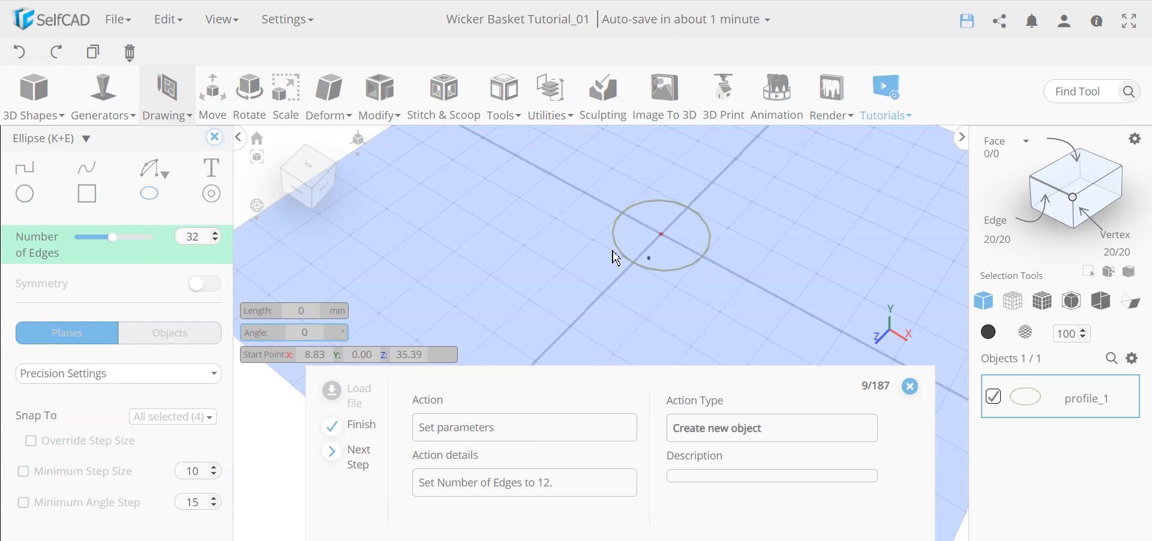
pyautogui.doubleClick(200, 235)
pyautogui.write('12')
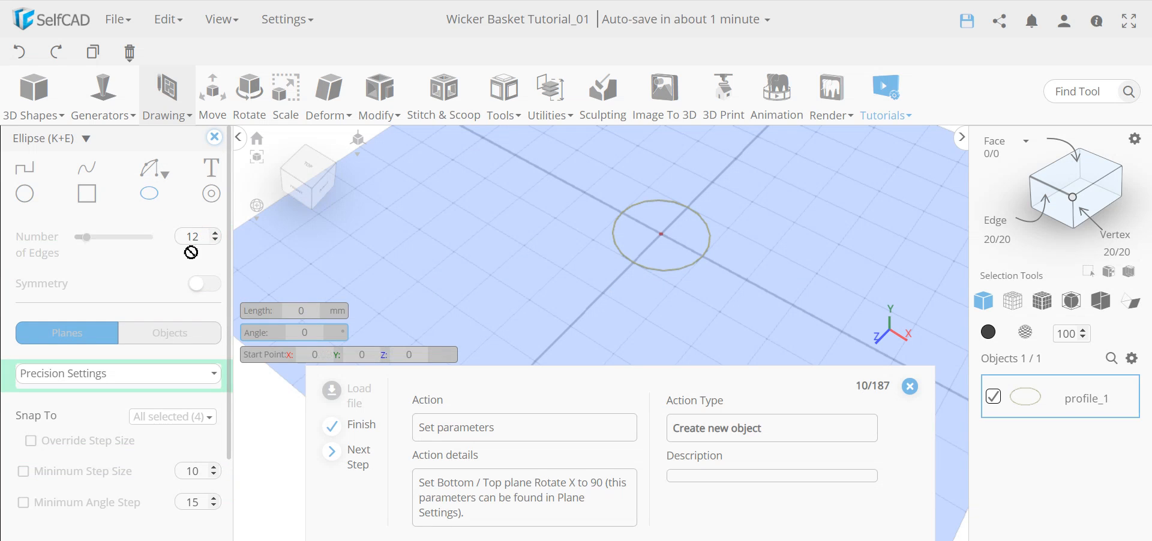
# Rotate the drawing plane upright with Rotate X set to 90.
pyautogui.click(147, 374)
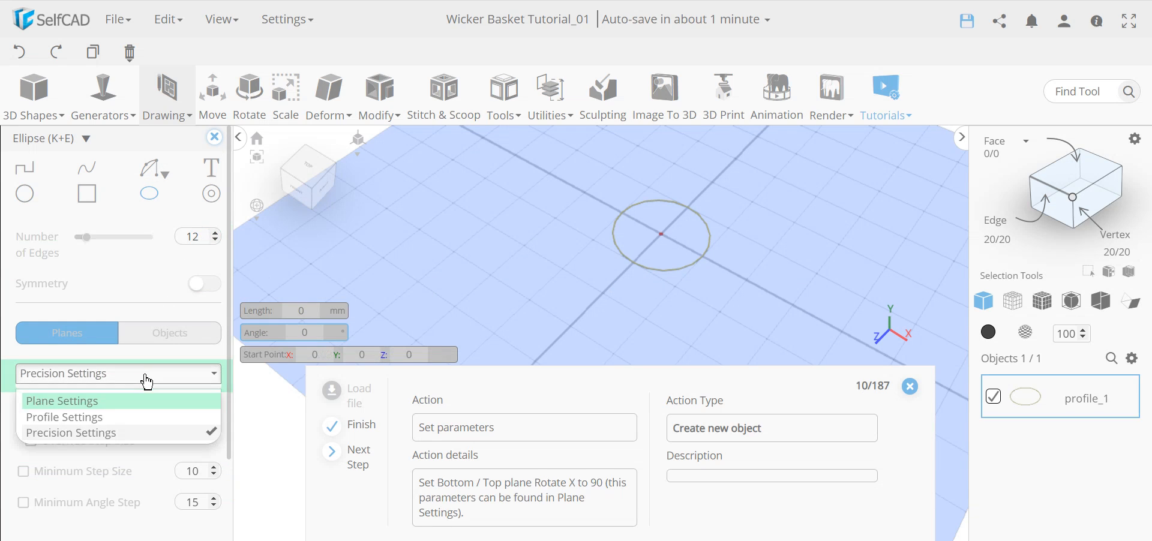
pyautogui.click(114, 409)
pyautogui.scroll(-2, 131, 424)
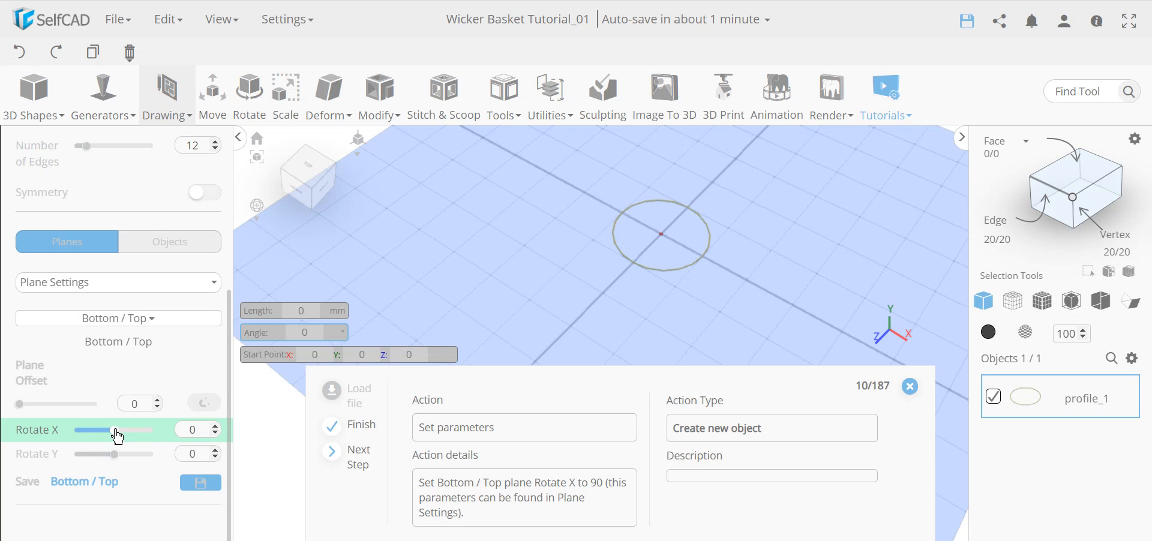
pyautogui.doubleClick(202, 431)
pyautogui.press('Return')
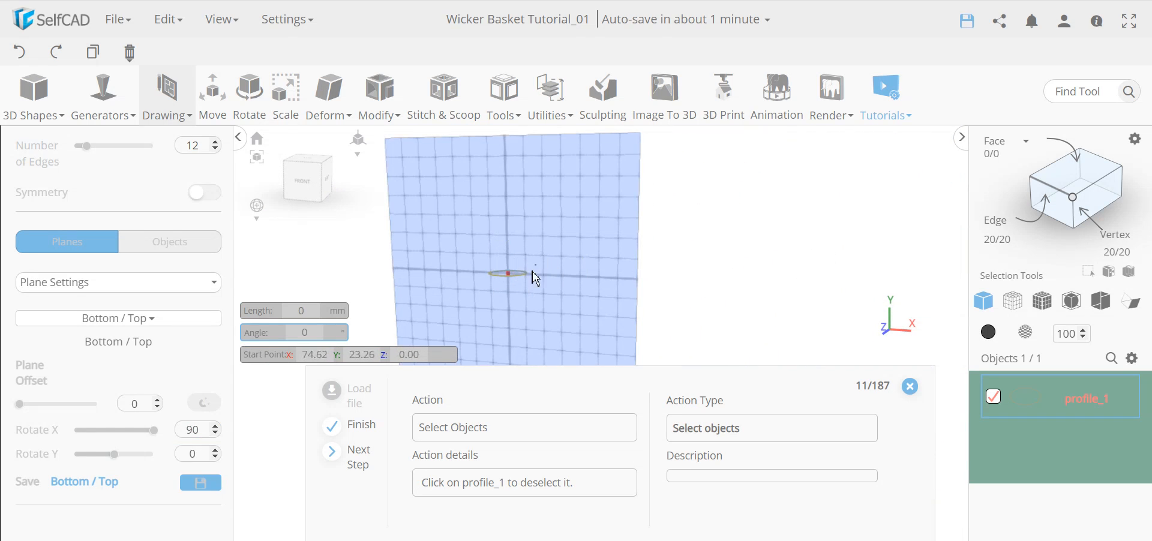
pyautogui.moveTo(742, 261); pyautogui.dragTo(628, 285)
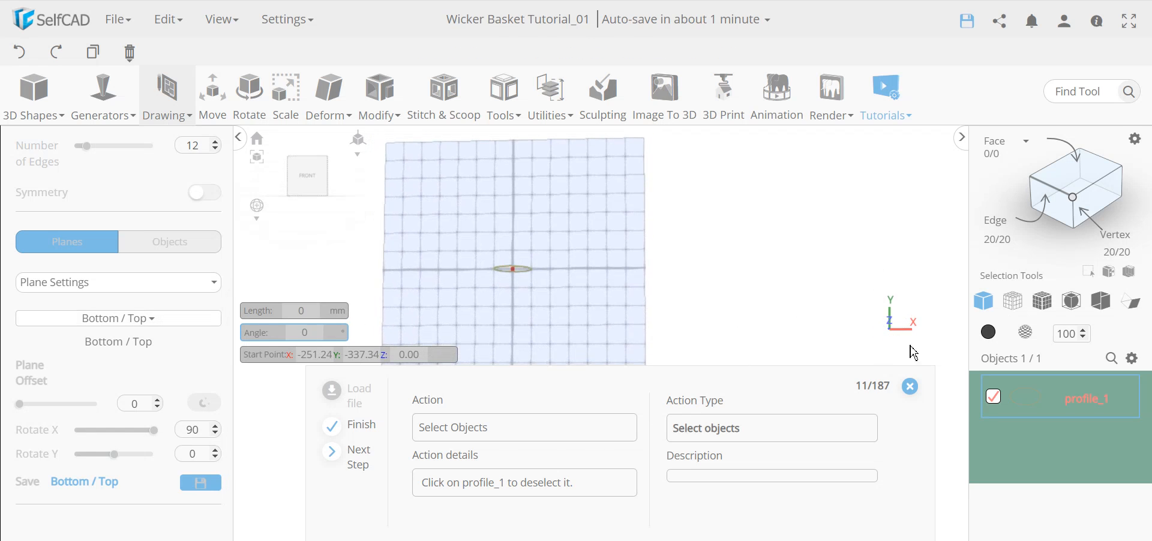
# Deselect profile_1 and return to the drawing plane settings.
pyautogui.click(994, 405)
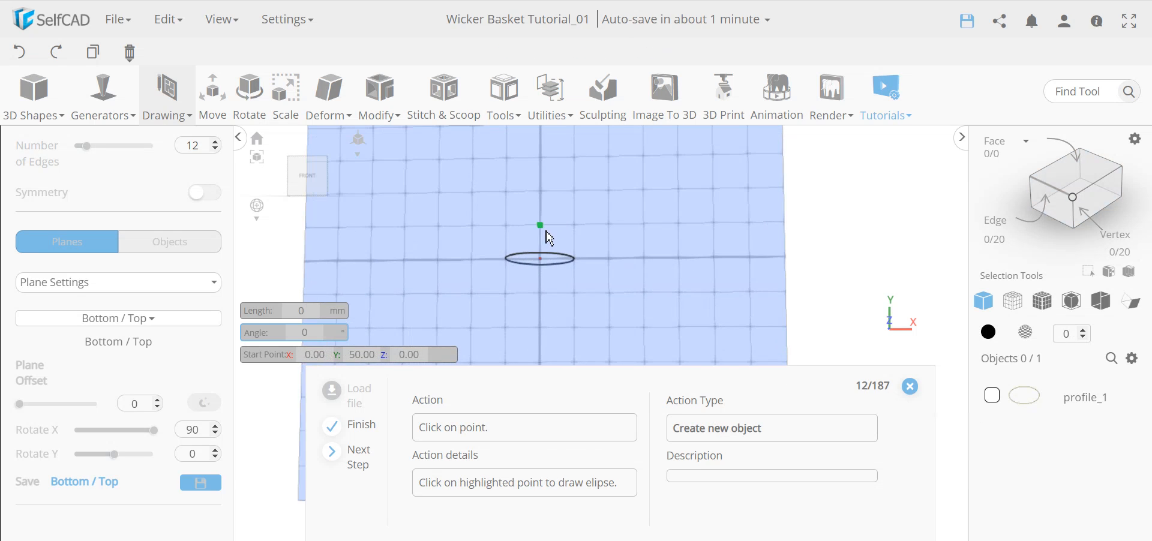
pyautogui.click(119, 284)
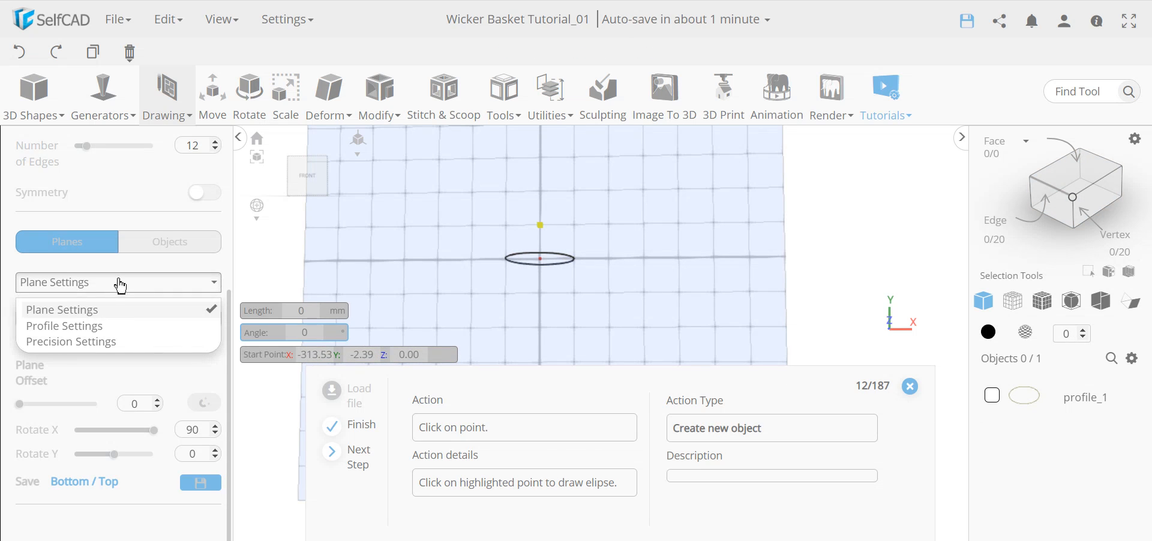
pyautogui.click(108, 308)
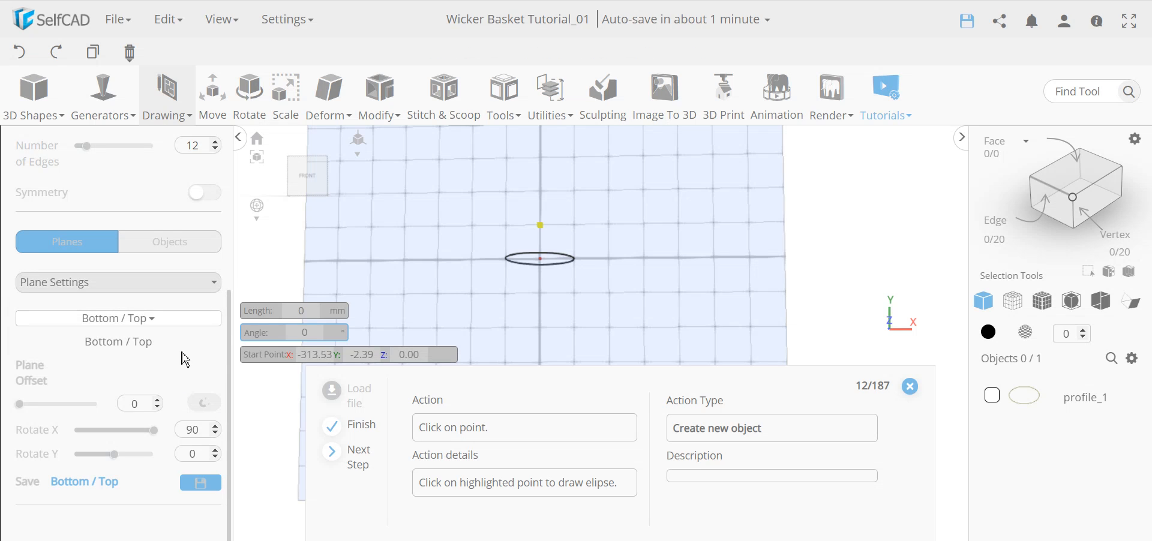
pyautogui.click(114, 292)
pyautogui.click(84, 327)
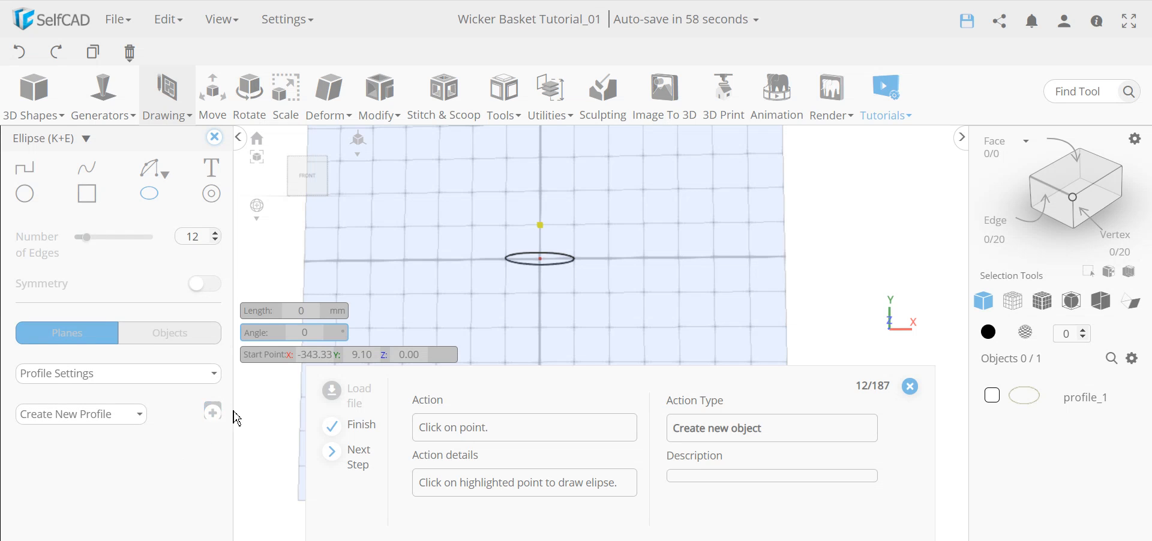
pyautogui.click(120, 378)
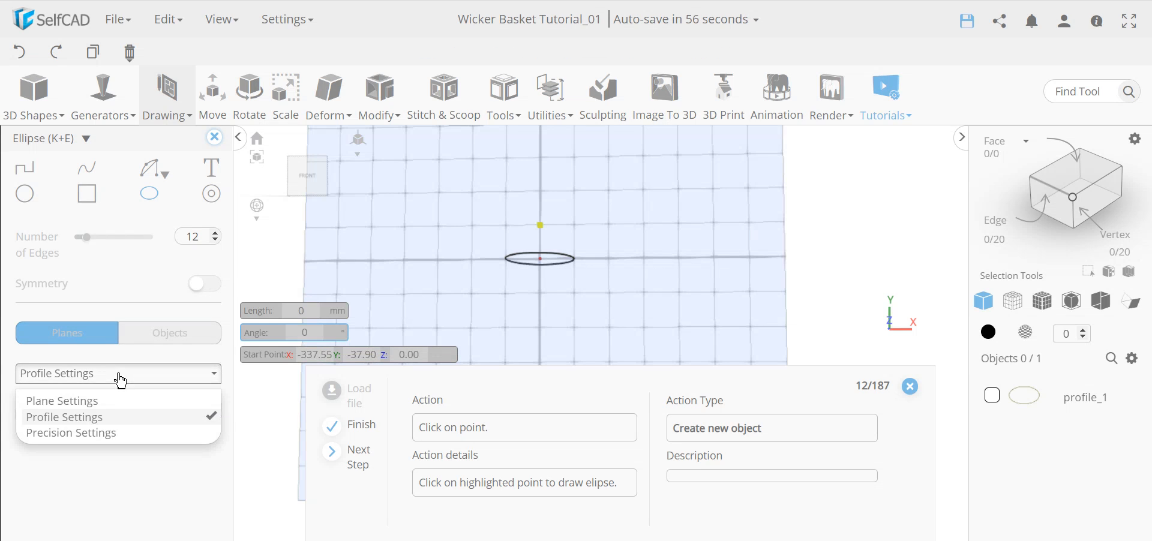
pyautogui.click(99, 407)
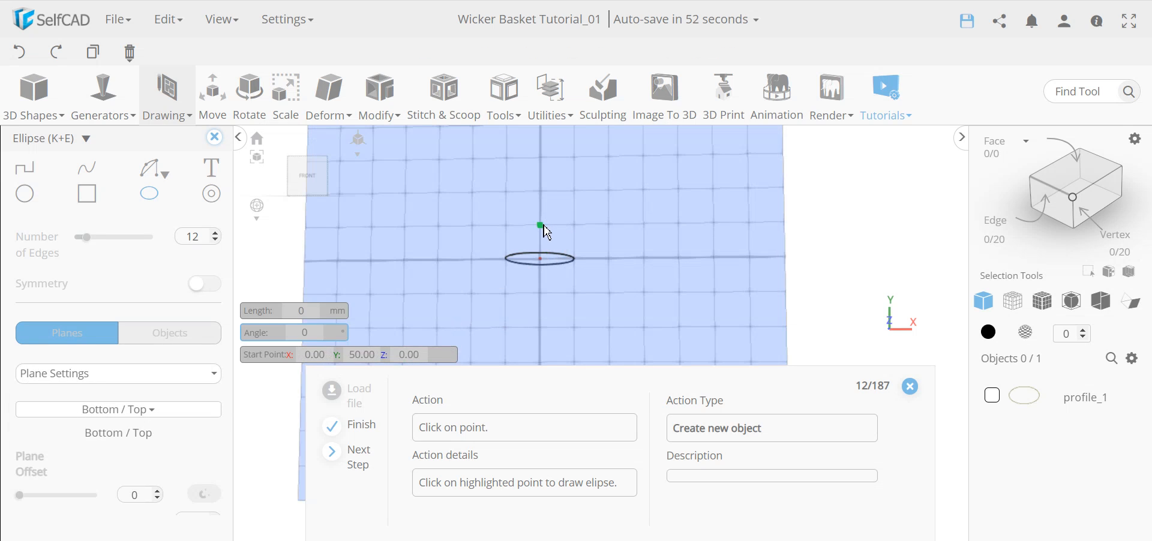
# Draw the ellipse above the centre at angle 90 and width 1, creating profile_2.
pyautogui.click(542, 226)
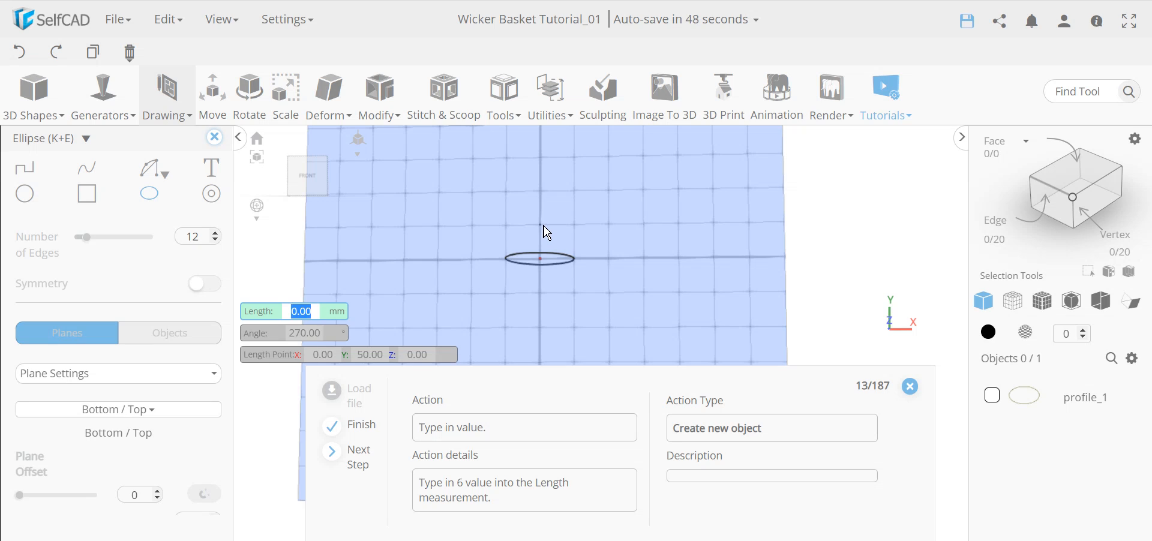
pyautogui.press('Tab')
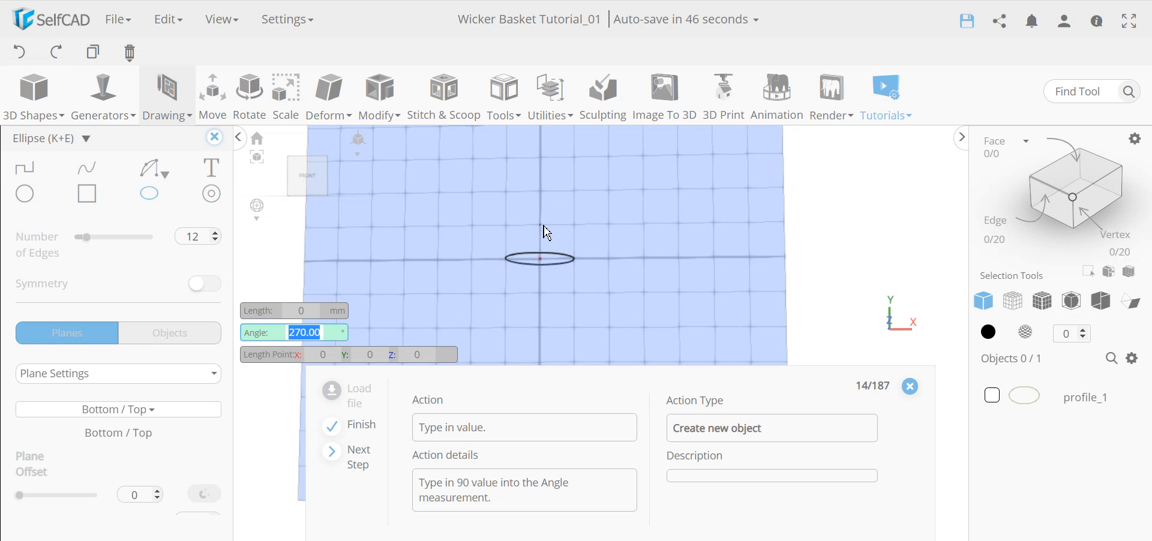
pyautogui.write('90')
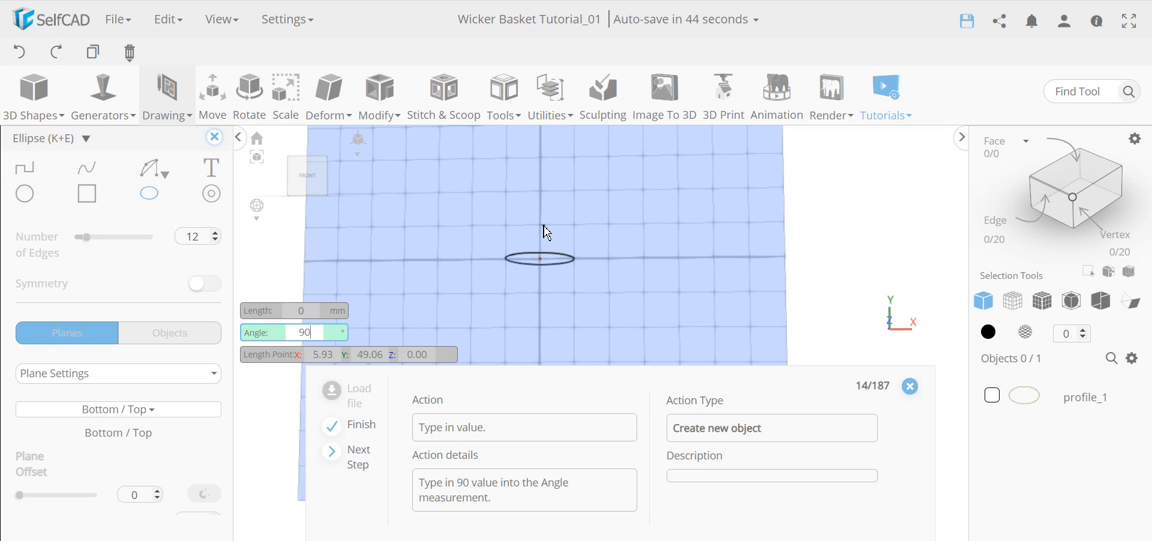
pyautogui.press('Return')
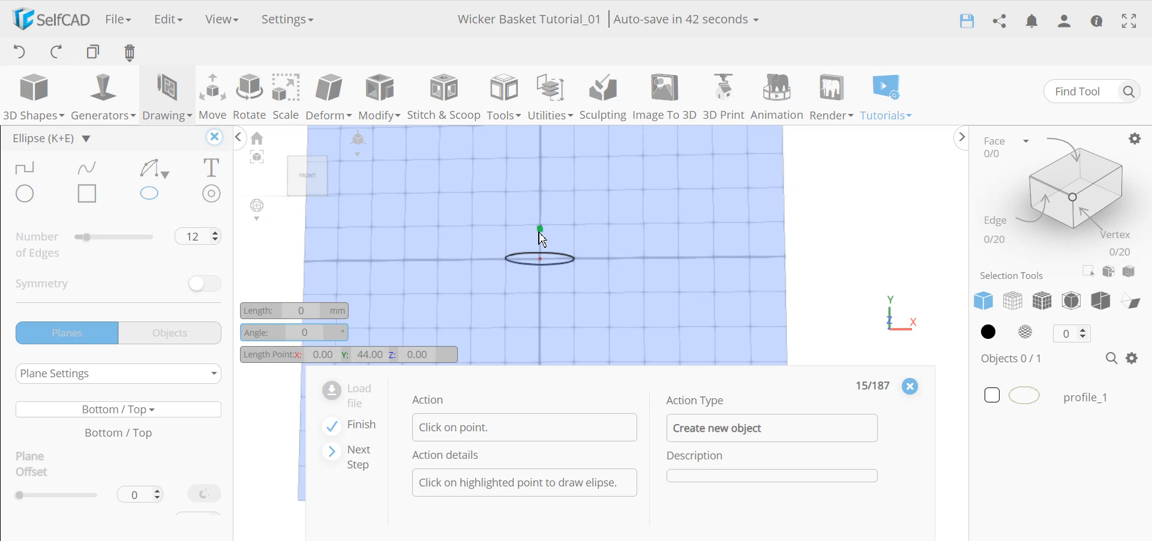
pyautogui.click(539, 236)
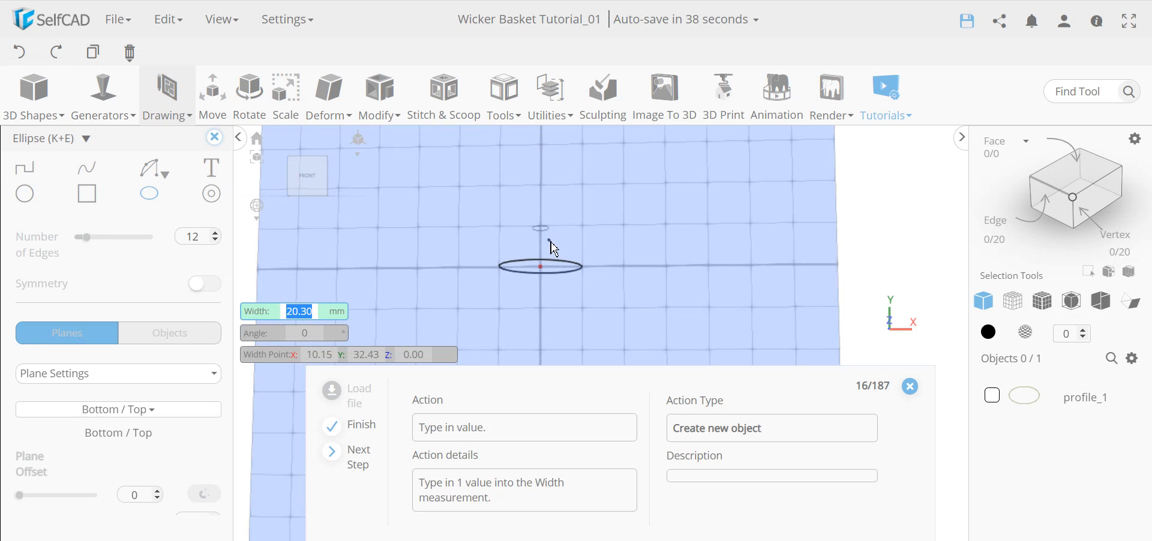
pyautogui.press('Return')
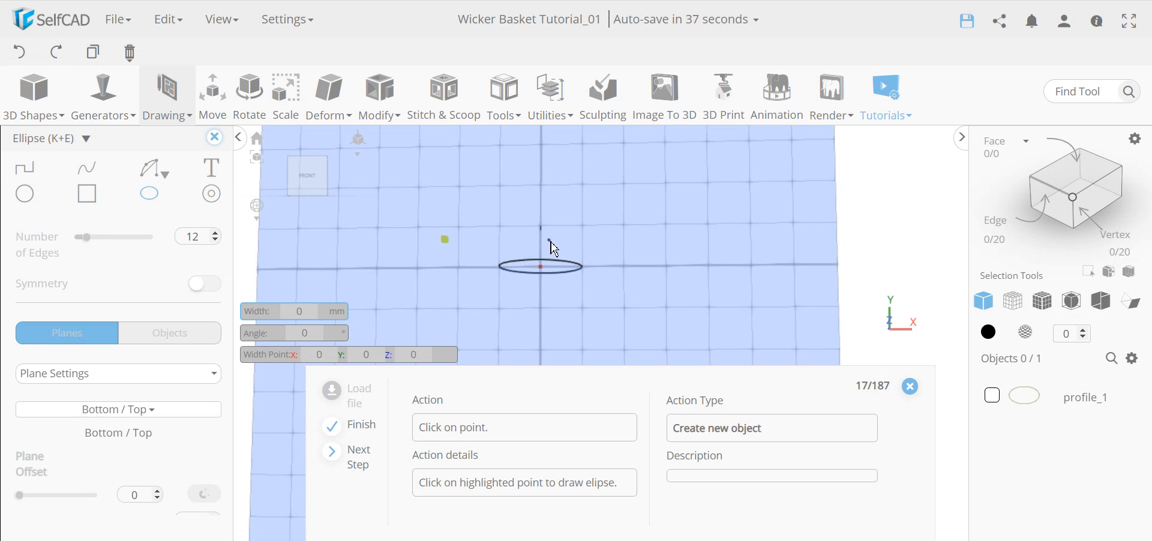
pyautogui.click(445, 240)
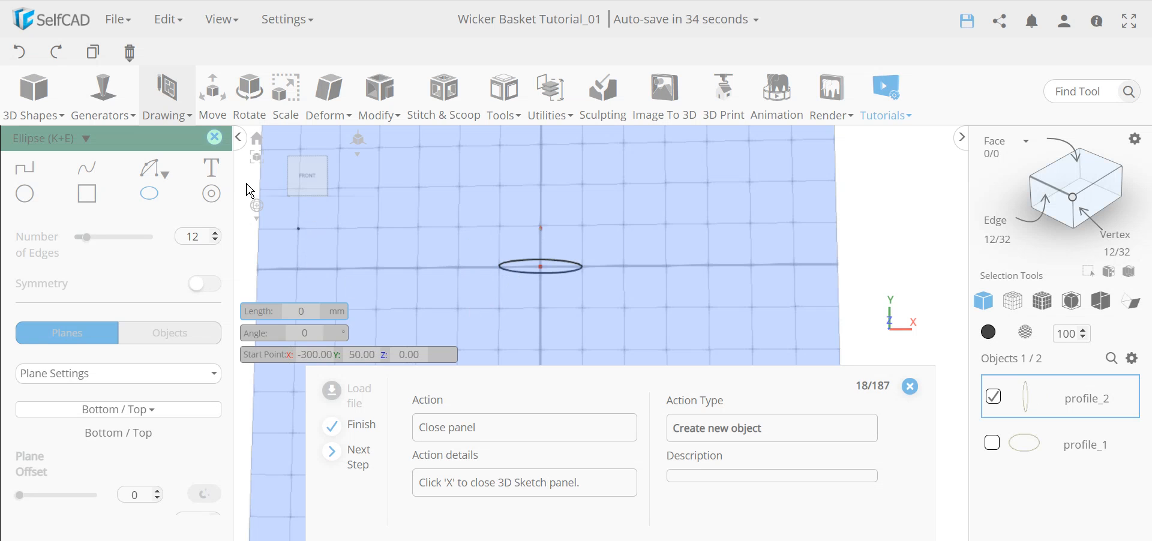
# Close the sketching tools and orbit to look down on the two ellipses.
pyautogui.click(212, 141)
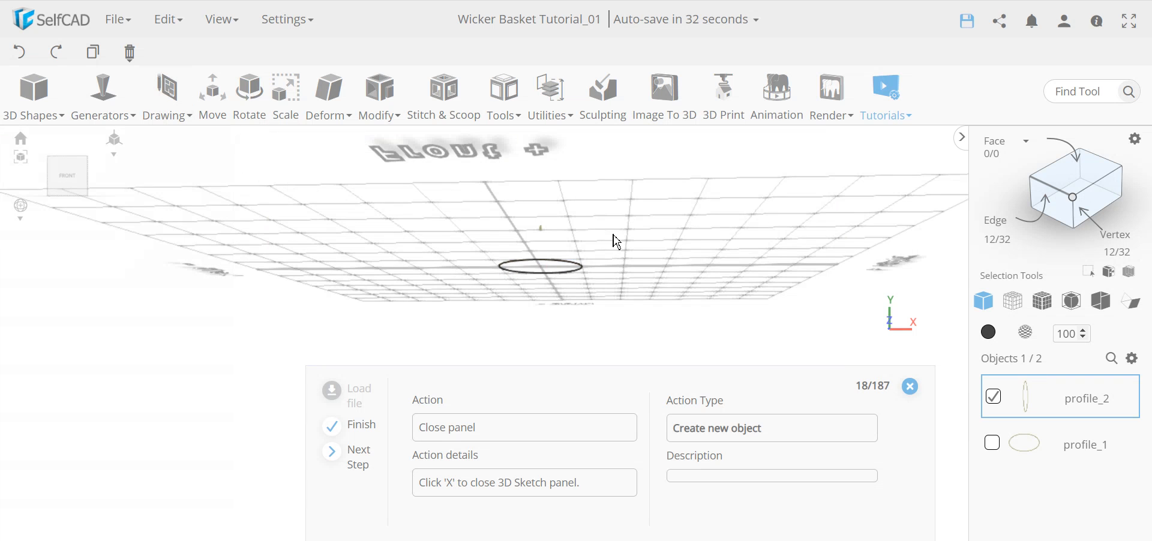
pyautogui.scroll(10, 563, 235)
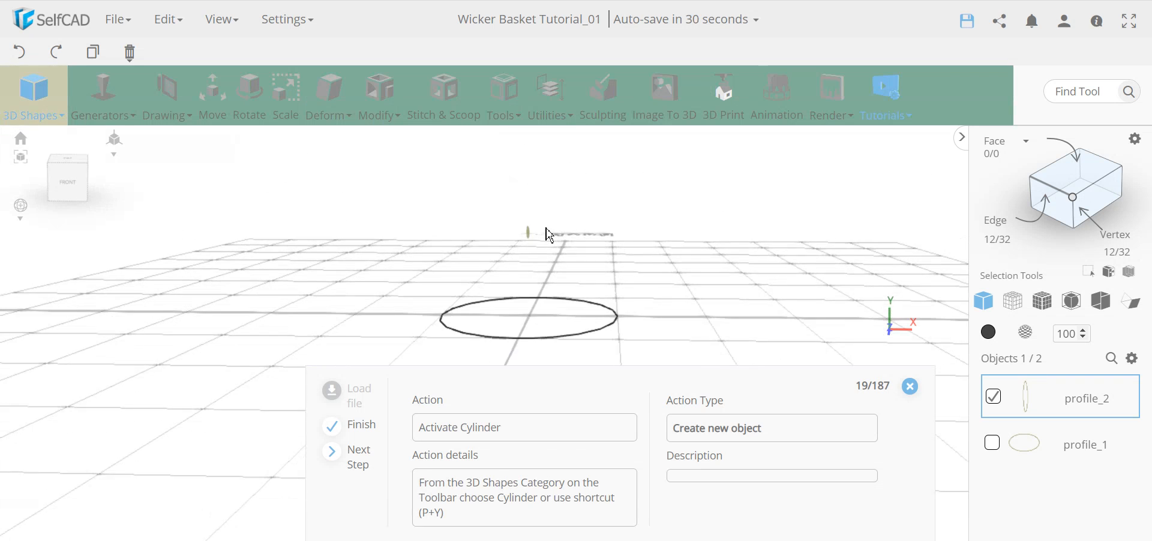
pyautogui.moveTo(469, 278); pyautogui.dragTo(437, 285, button='right')
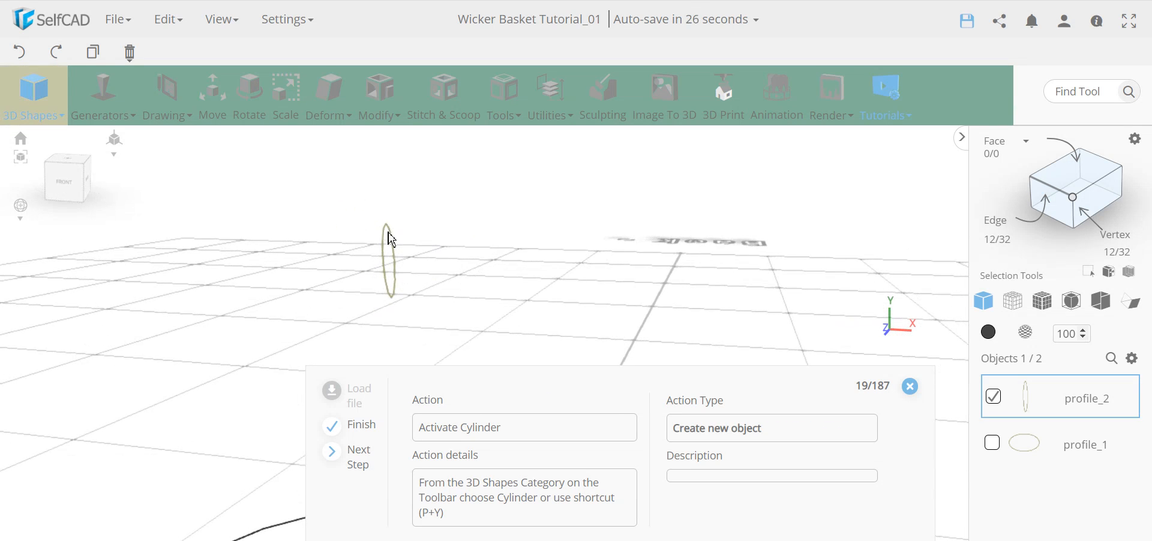
pyautogui.moveTo(393, 244); pyautogui.dragTo(411, 324, button='right')
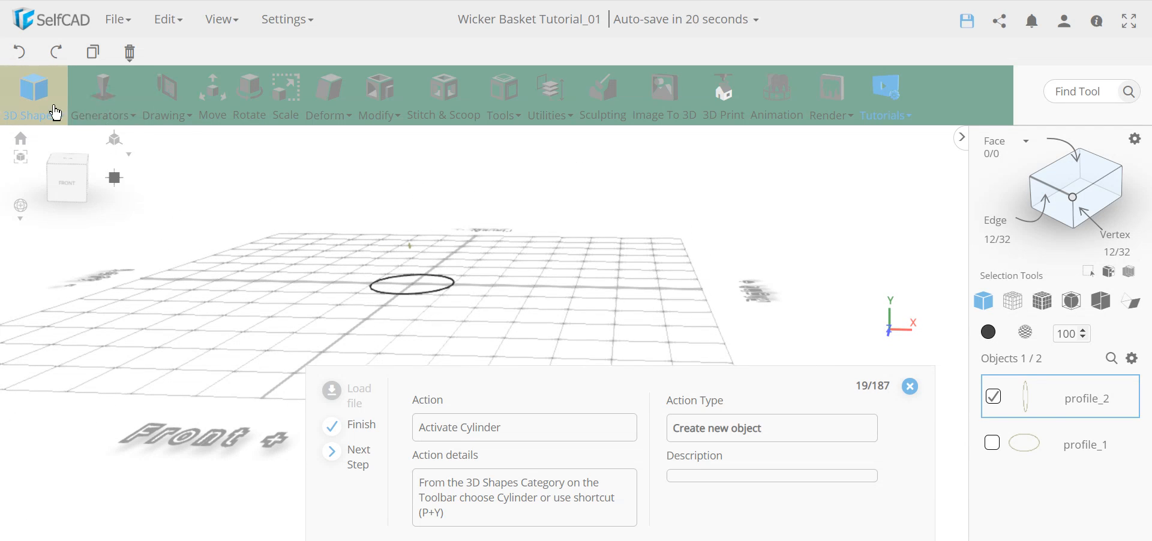
# Add a cylinder with top and bottom radius 2 and 16 vertical segments.
pyautogui.click(34, 96)
pyautogui.click(47, 237)
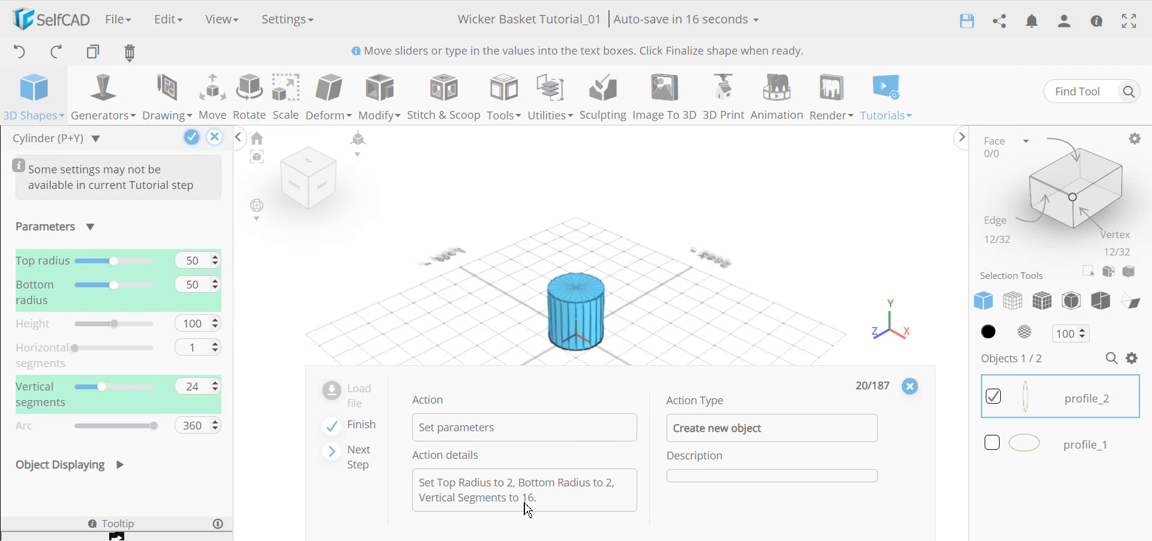
pyautogui.doubleClick(193, 264)
pyautogui.write('2')
pyautogui.press('Tab')
pyautogui.write('2')
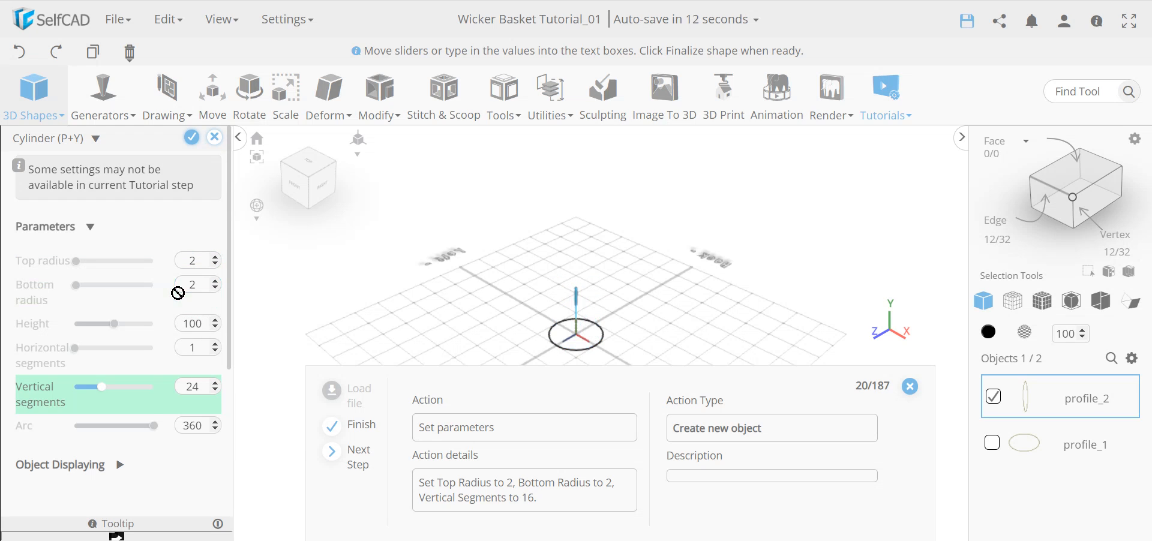
pyautogui.scroll(6, 564, 348)
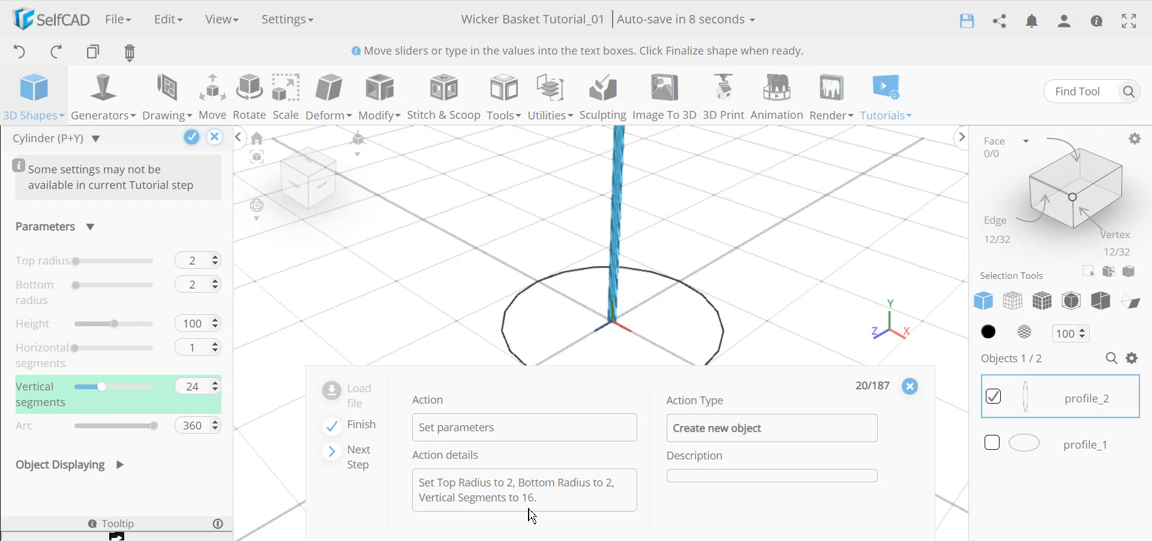
pyautogui.doubleClick(193, 388)
pyautogui.write('16')
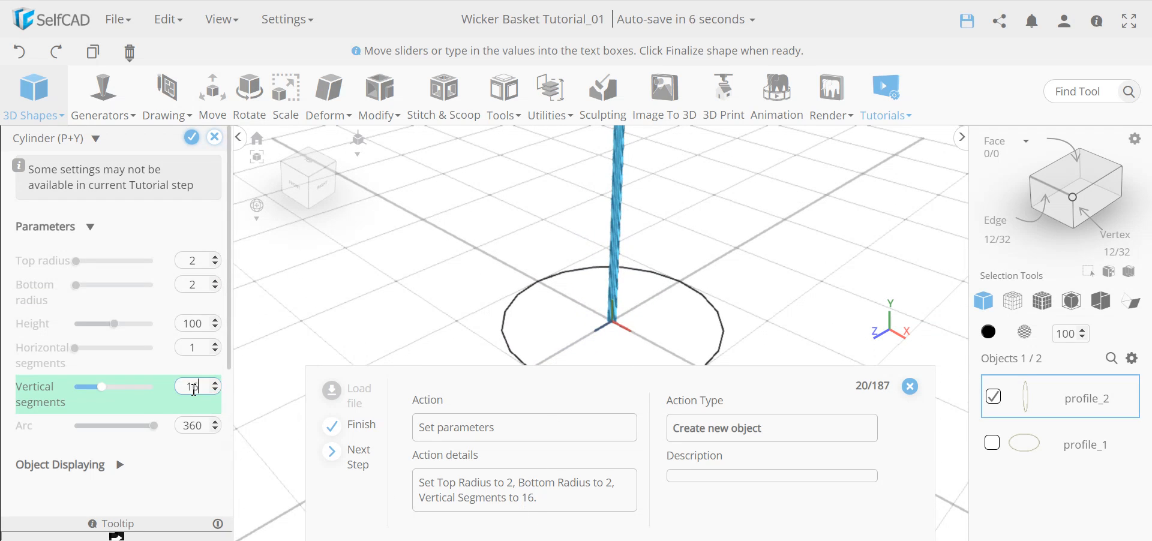
pyautogui.press('Return')
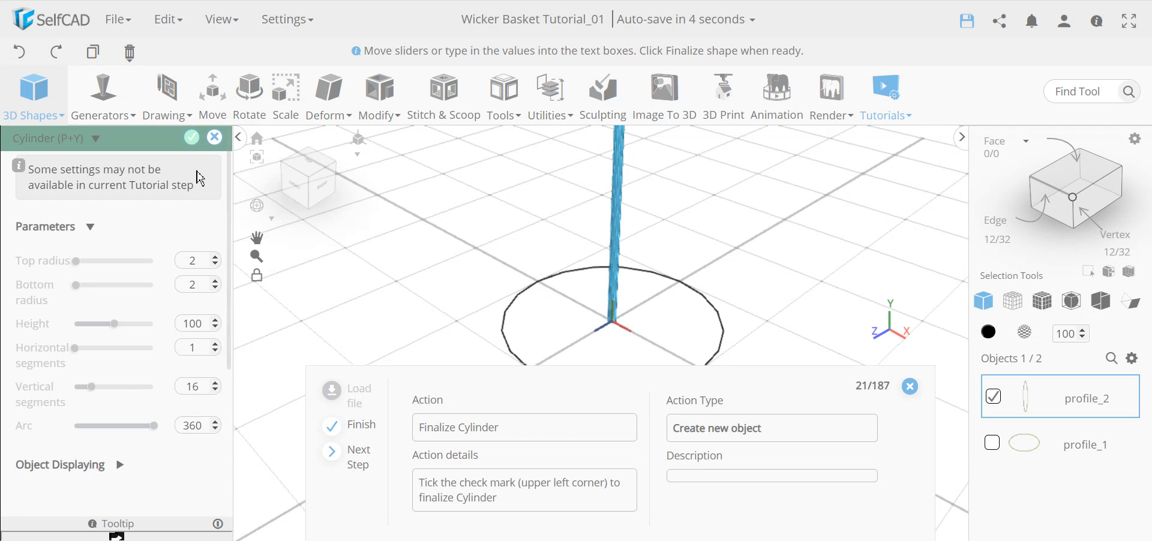
# Finalize the radius-2 cylinder as mesh_6 and orbit around the rod to inspect it.
pyautogui.click(191, 137)
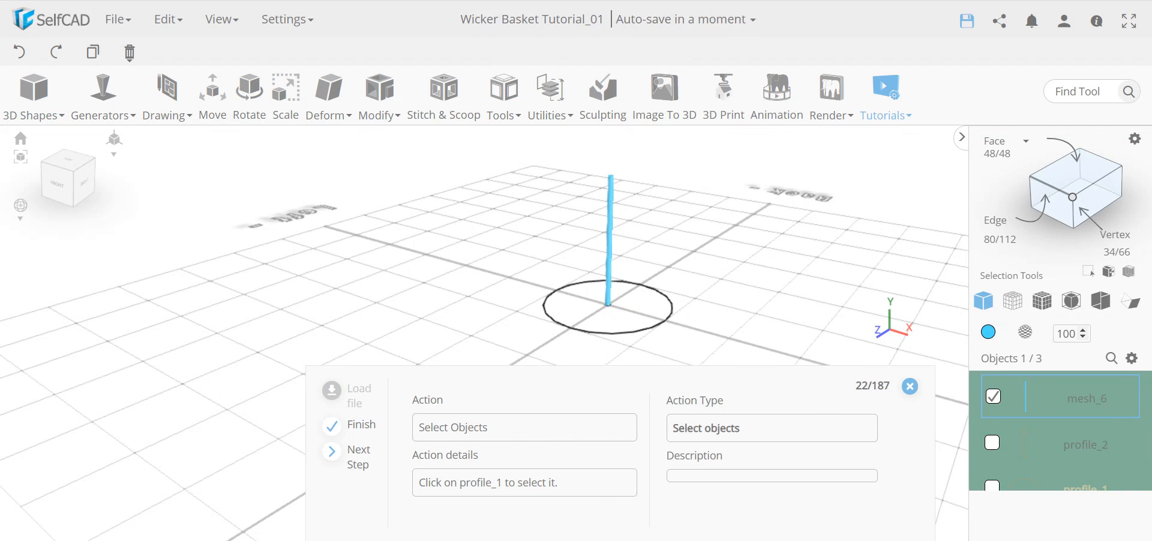
pyautogui.scroll(-1, 1077, 442)
pyautogui.scroll(1, 1103, 427)
pyautogui.moveTo(628, 302); pyautogui.dragTo(577, 318, button='right')
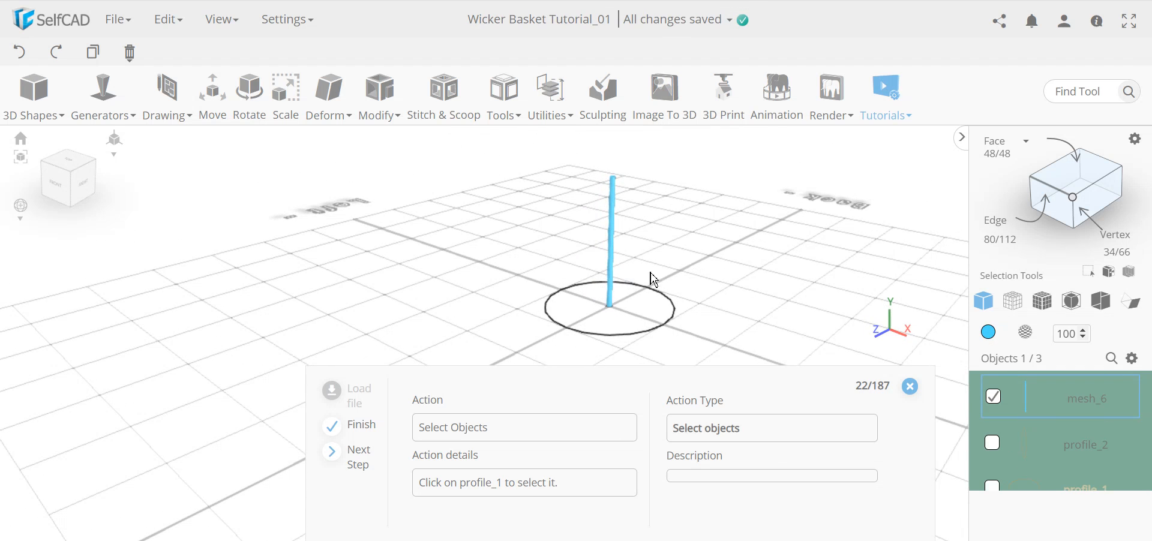
pyautogui.moveTo(548, 276); pyautogui.dragTo(579, 267, button='right')
pyautogui.moveTo(653, 291); pyautogui.dragTo(497, 275, button='right')
pyautogui.scroll(5, 615, 251)
pyautogui.scroll(-4, 610, 249)
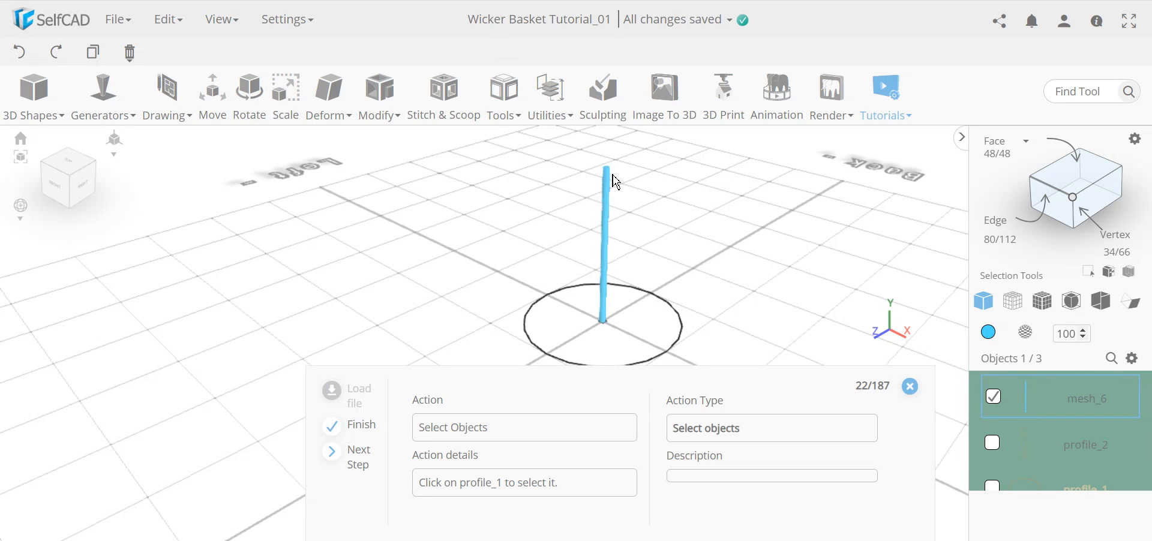
pyautogui.scroll(-1, 1082, 435)
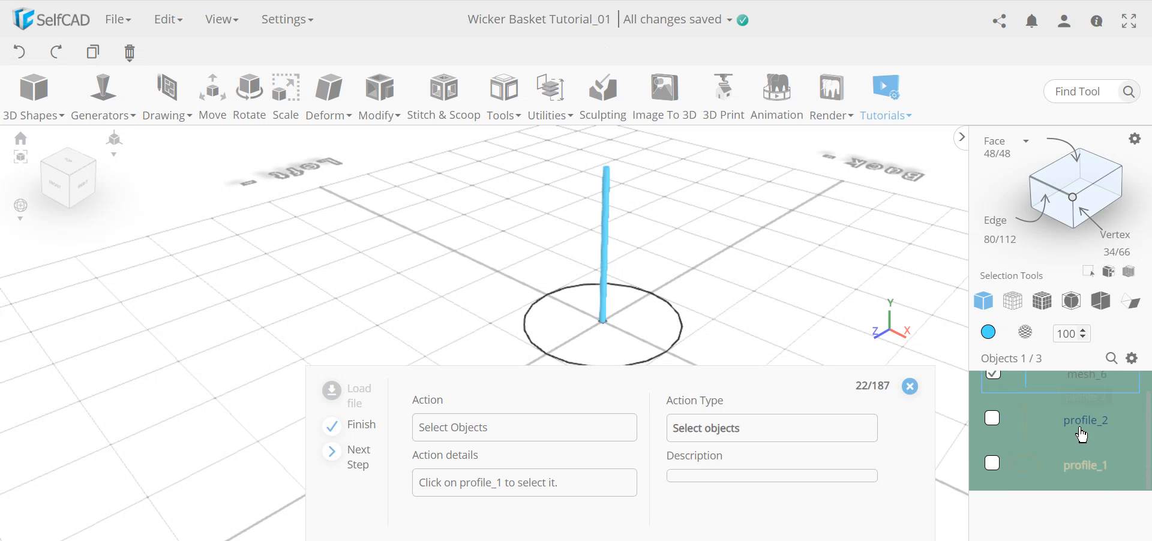
# Select the rod with profile_1 and run Follow Path with 20 copies in Duplicate mode.
pyautogui.click(993, 465)
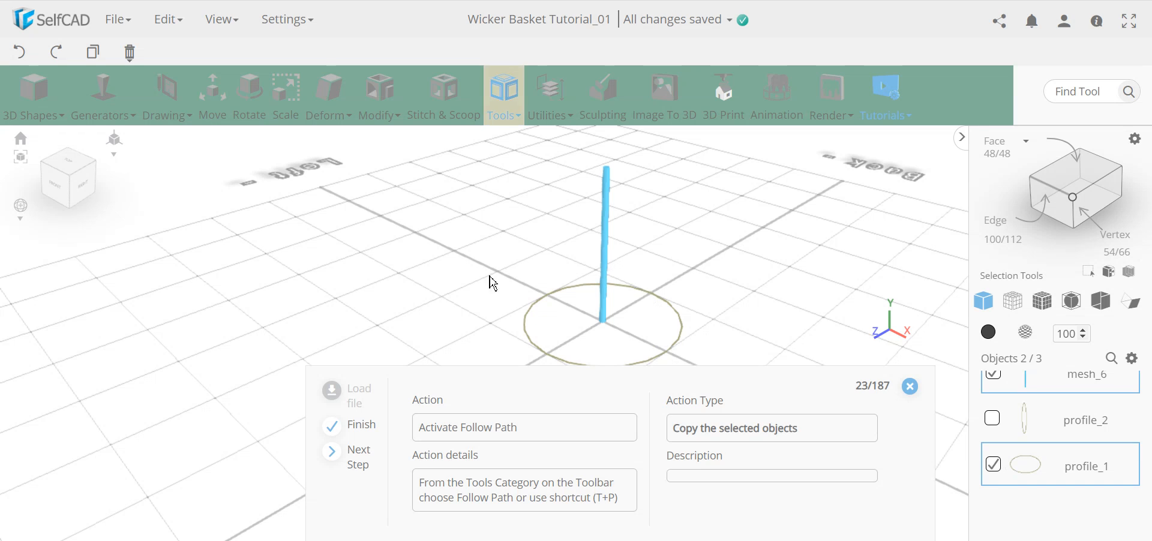
pyautogui.click(515, 112)
pyautogui.click(515, 112)
pyautogui.click(498, 116)
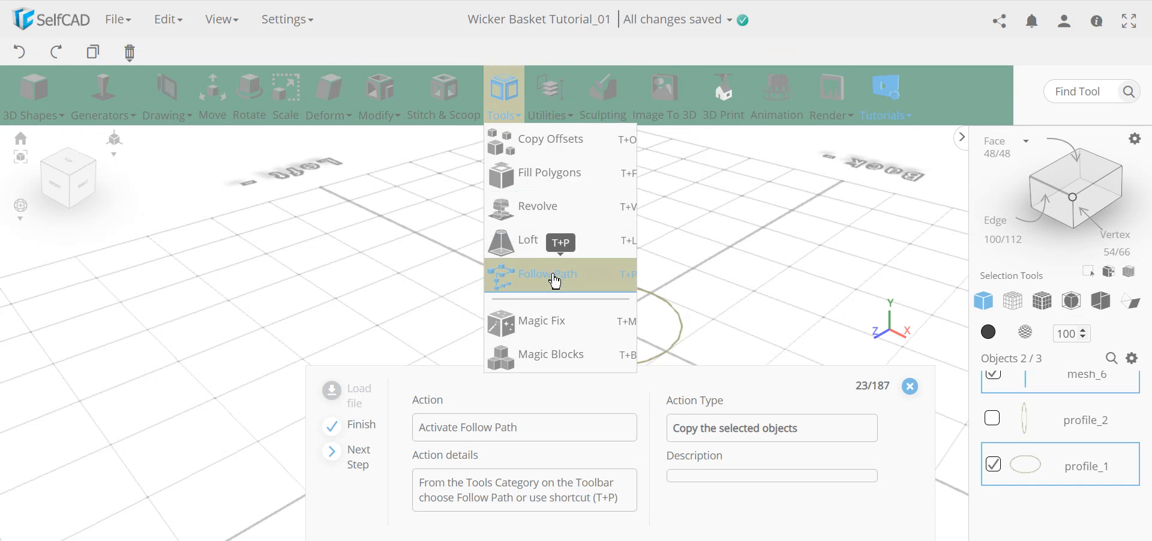
pyautogui.click(525, 266)
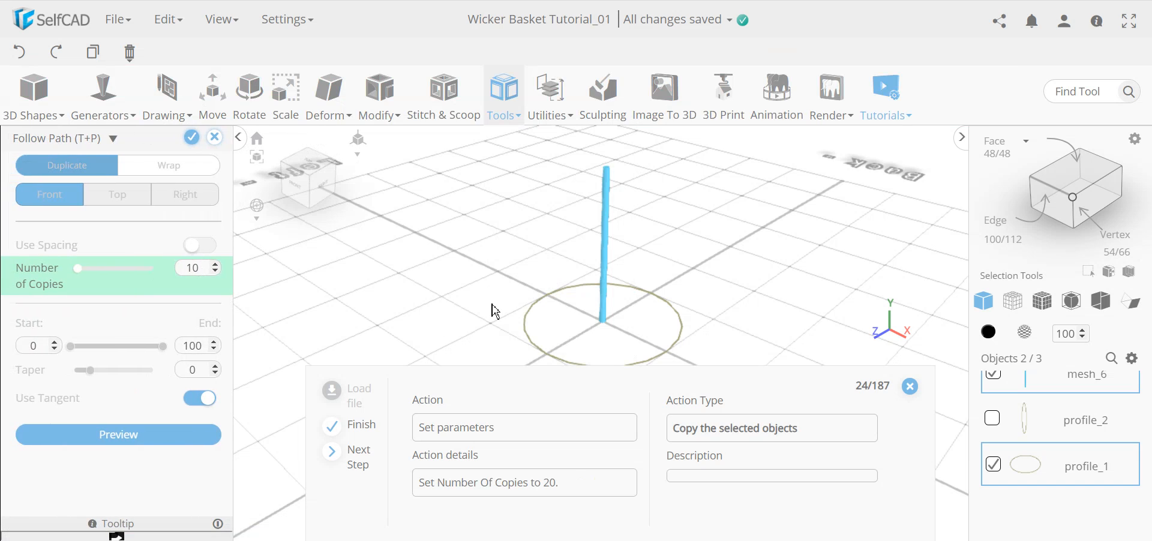
pyautogui.doubleClick(197, 271)
pyautogui.click(161, 302)
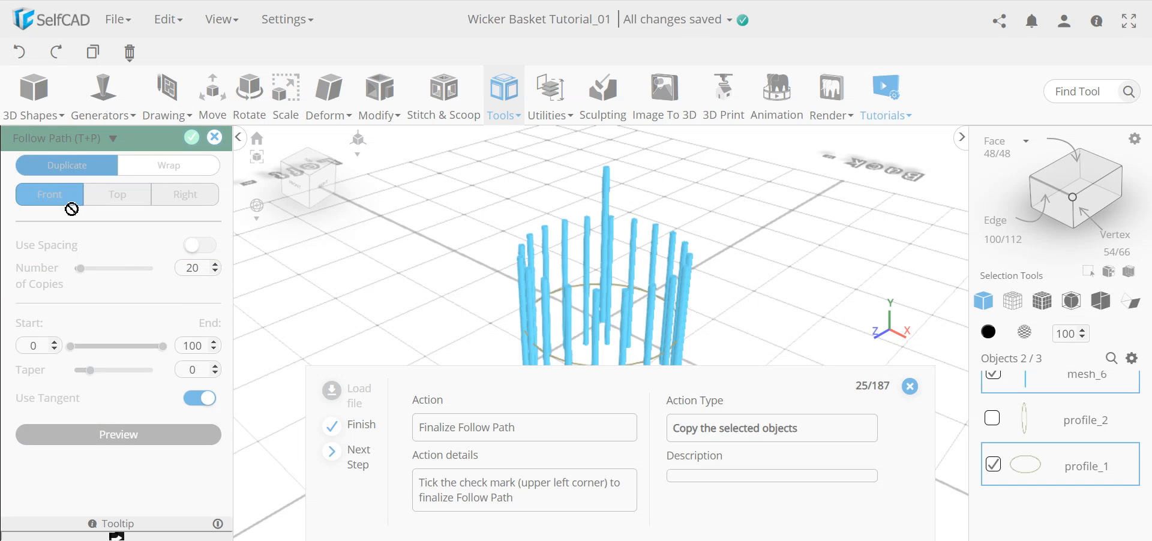
pyautogui.click(72, 164)
# Finalize the Follow Path and orbit around the 20 rods to inspect them.
pyautogui.click(192, 138)
pyautogui.moveTo(521, 282)
pyautogui.mouseDown()
pyautogui.moveTo(496, 253)
pyautogui.moveTo(503, 278)
pyautogui.mouseUp()
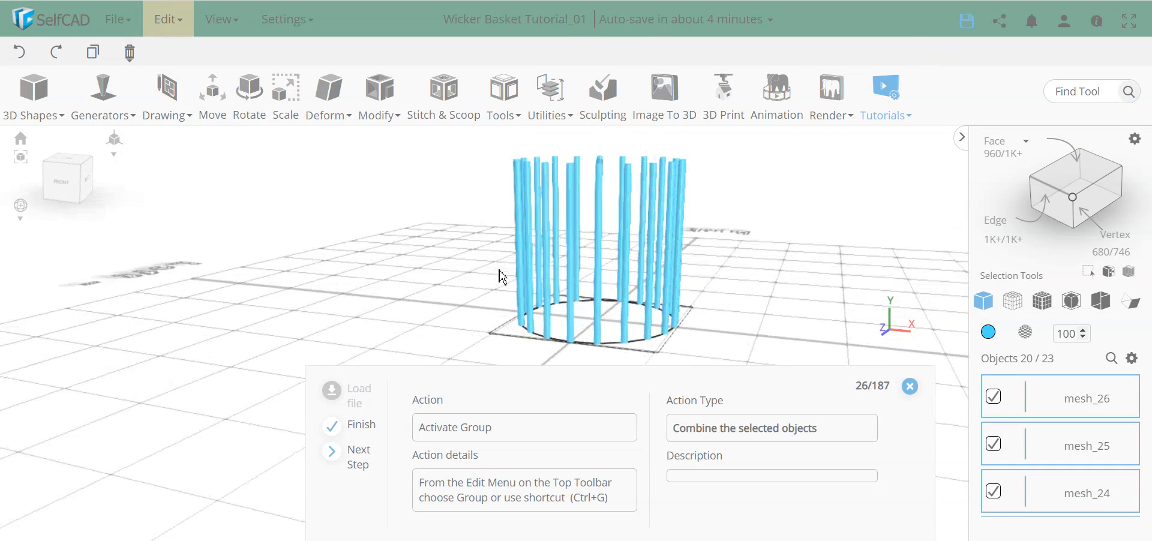
pyautogui.moveTo(663, 358); pyautogui.dragTo(702, 333)
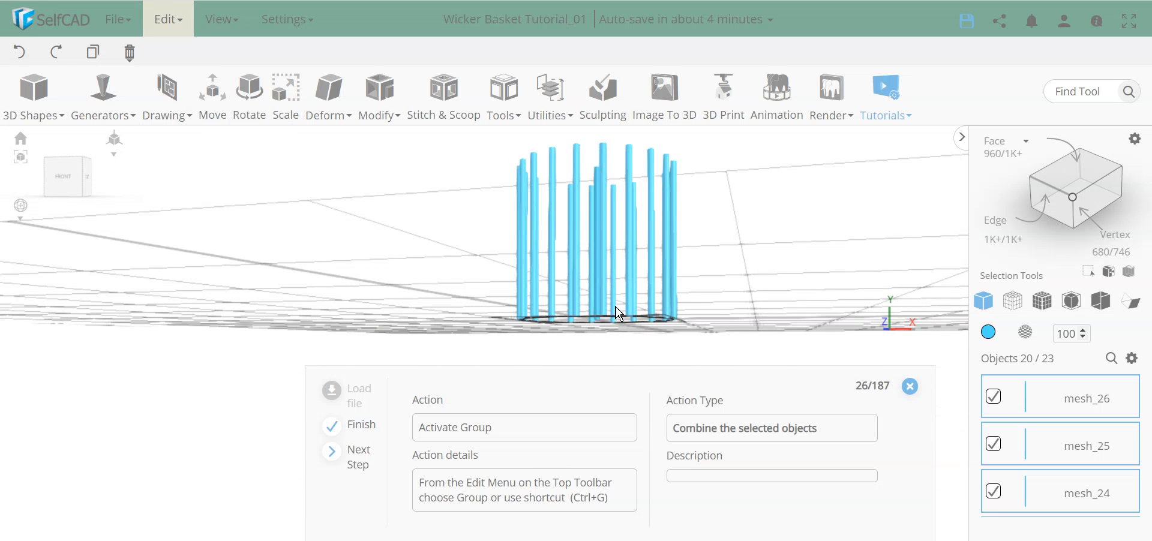
pyautogui.moveTo(574, 298); pyautogui.dragTo(585, 342)
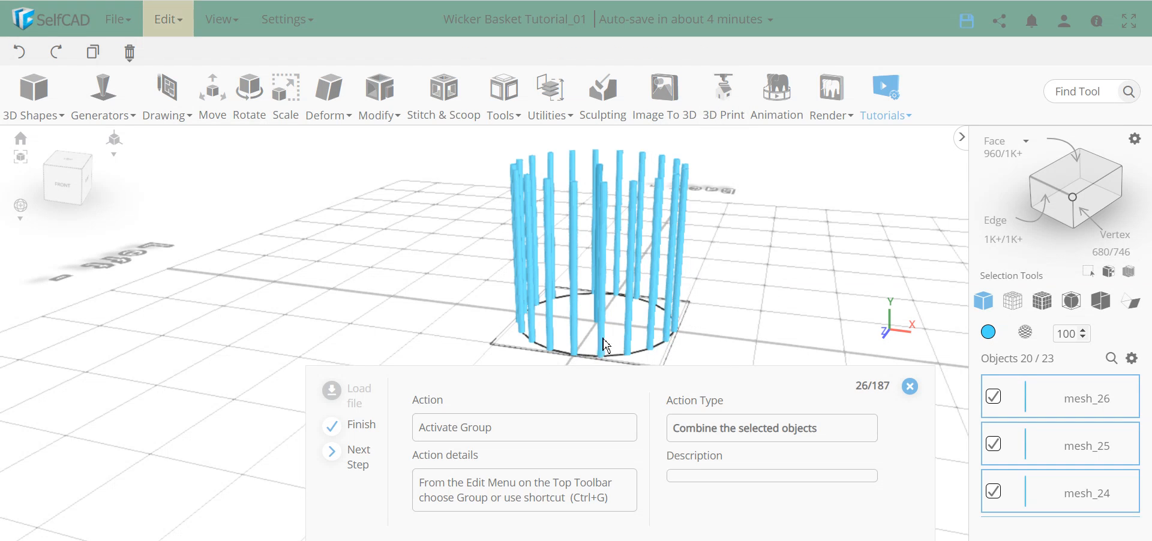
pyautogui.moveTo(599, 342); pyautogui.dragTo(617, 233, button='right')
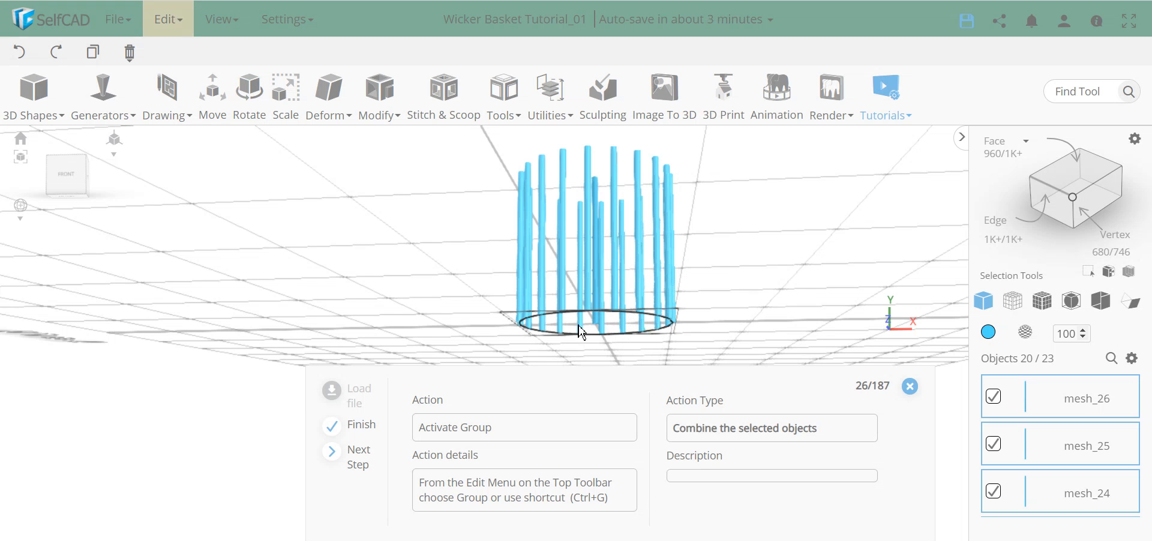
pyautogui.moveTo(721, 250); pyautogui.dragTo(645, 306, button='right')
pyautogui.scroll(-3, 691, 297)
pyautogui.moveTo(693, 297); pyautogui.dragTo(684, 261, button='middle')
pyautogui.moveTo(688, 268); pyautogui.dragTo(575, 207, button='right')
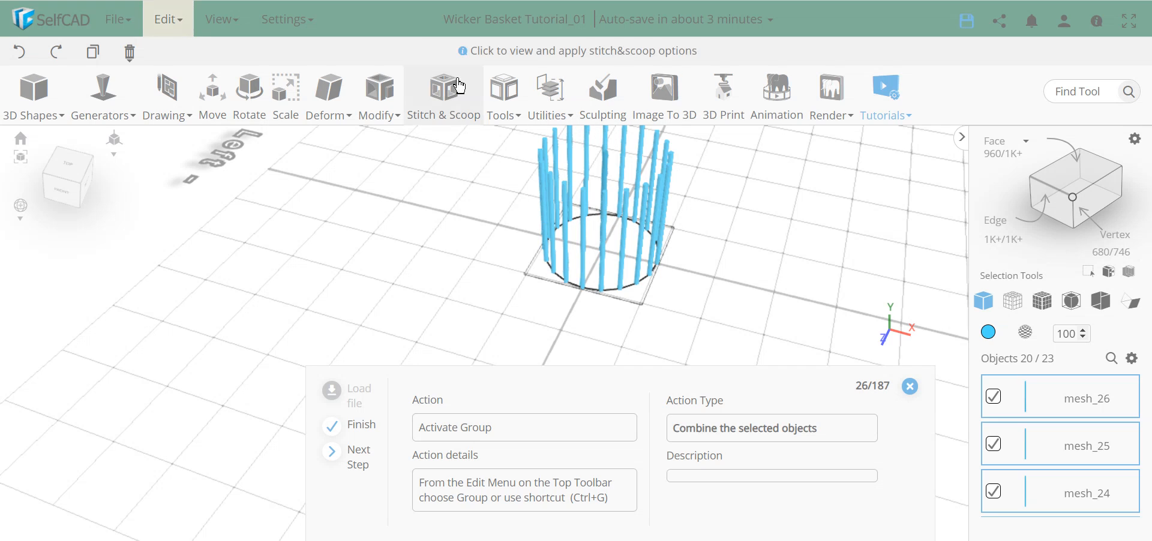
# Open the modelling tools list and orbit from a top-down view back to a side angle.
pyautogui.click(491, 98)
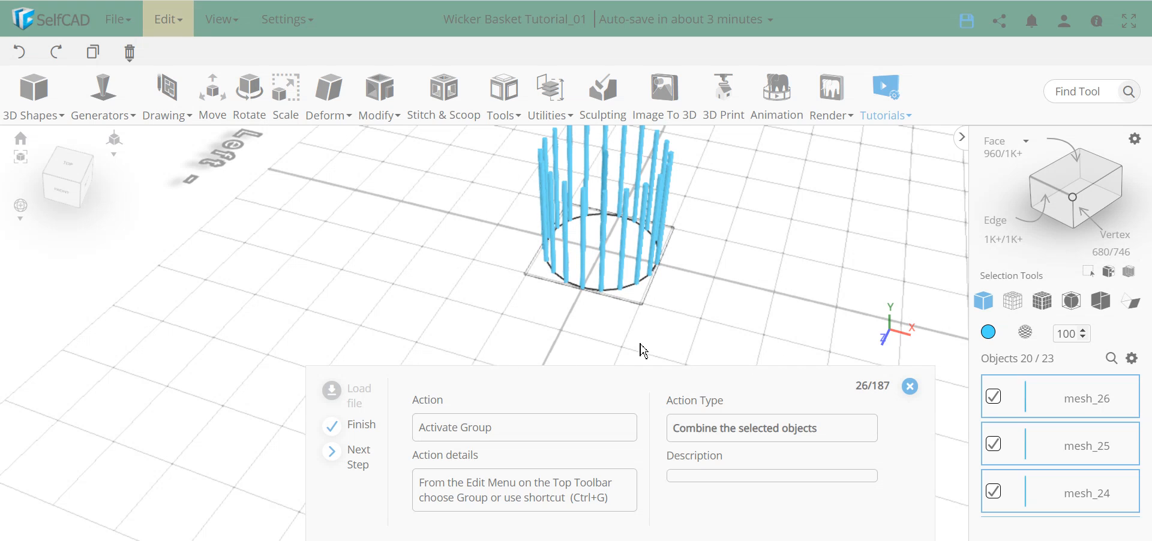
pyautogui.moveTo(565, 269); pyautogui.dragTo(615, 243, button='right')
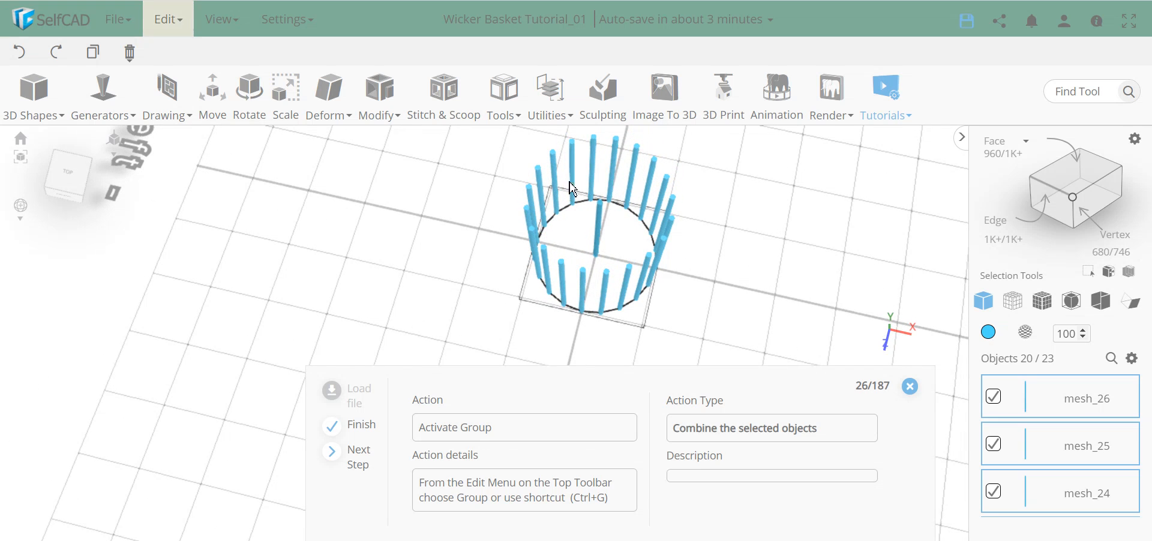
pyautogui.moveTo(584, 255)
pyautogui.mouseDown(button='right')
pyautogui.moveTo(604, 244)
pyautogui.moveTo(621, 261)
pyautogui.moveTo(605, 263)
pyautogui.mouseUp(button='right')
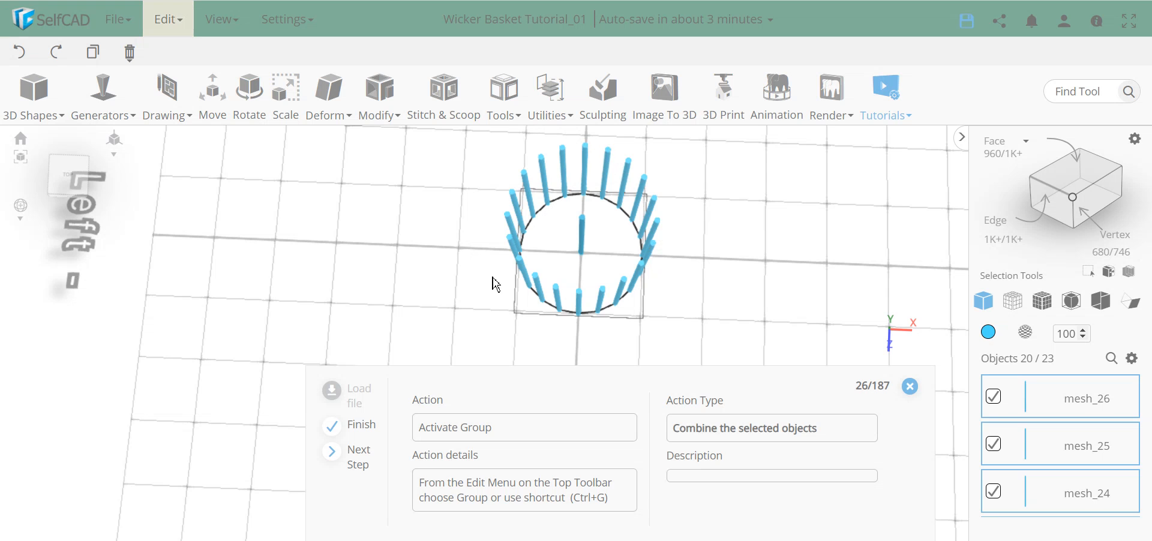
pyautogui.moveTo(710, 301); pyautogui.dragTo(672, 258, button='right')
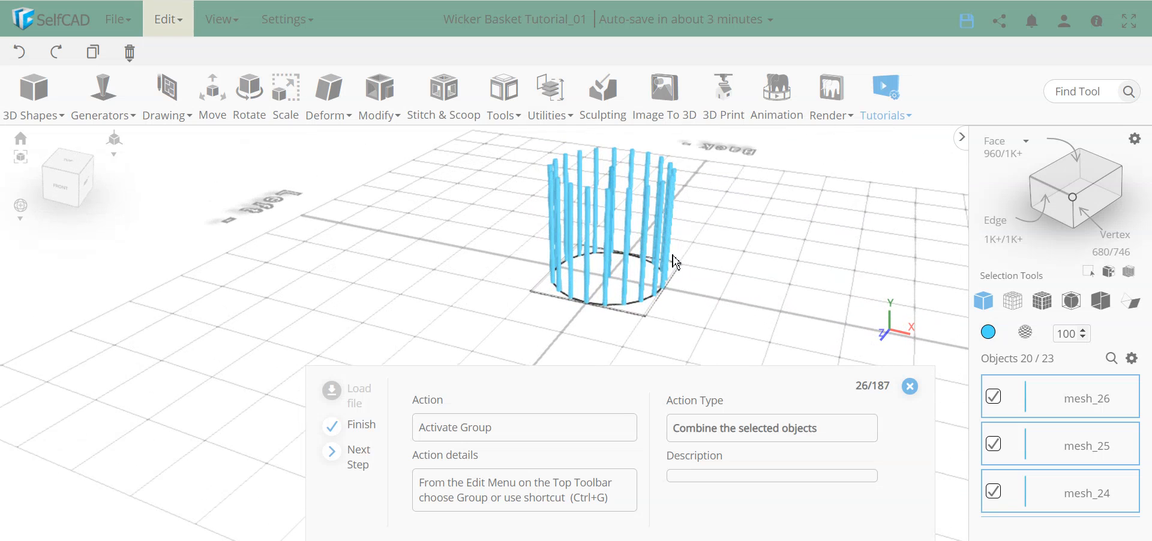
pyautogui.scroll(-5, 1054, 486)
pyautogui.scroll(5, 1044, 450)
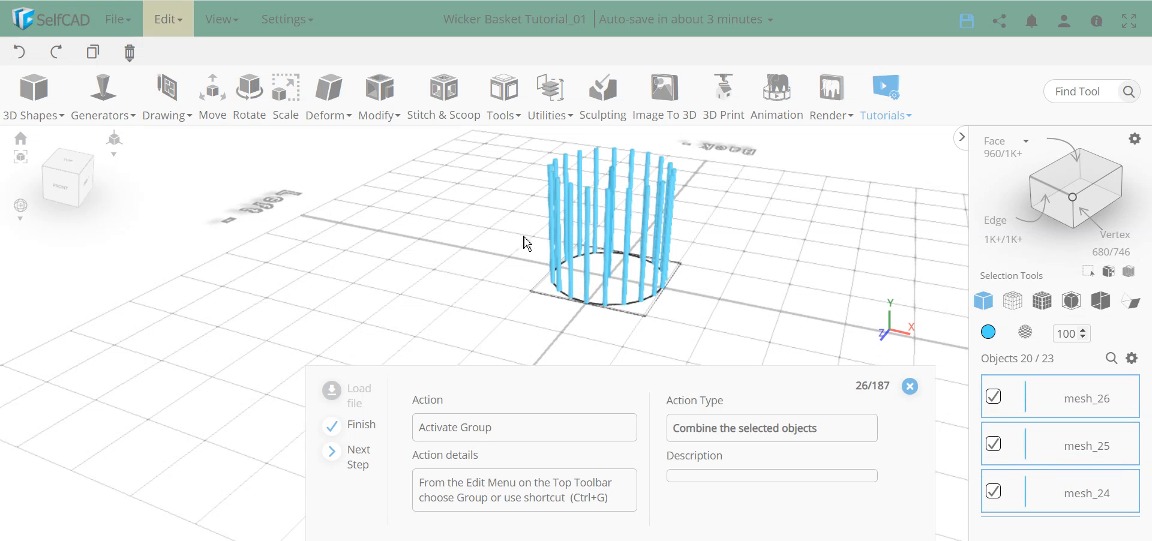
# Group the 20 selected rods into group_1 via Edit > Group, then orbit around the group.
pyautogui.click(169, 23)
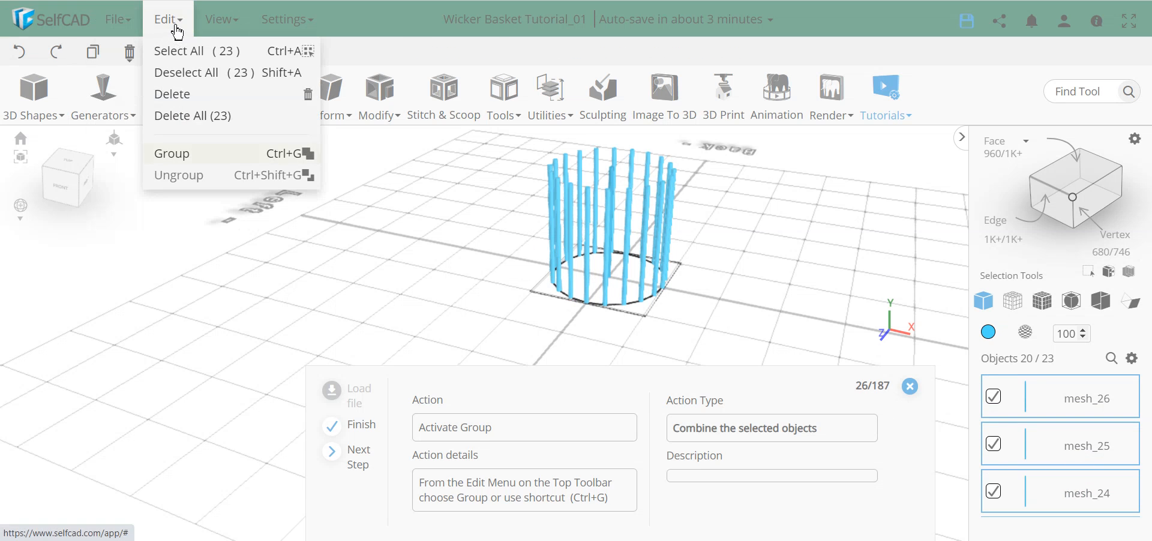
pyautogui.click(181, 155)
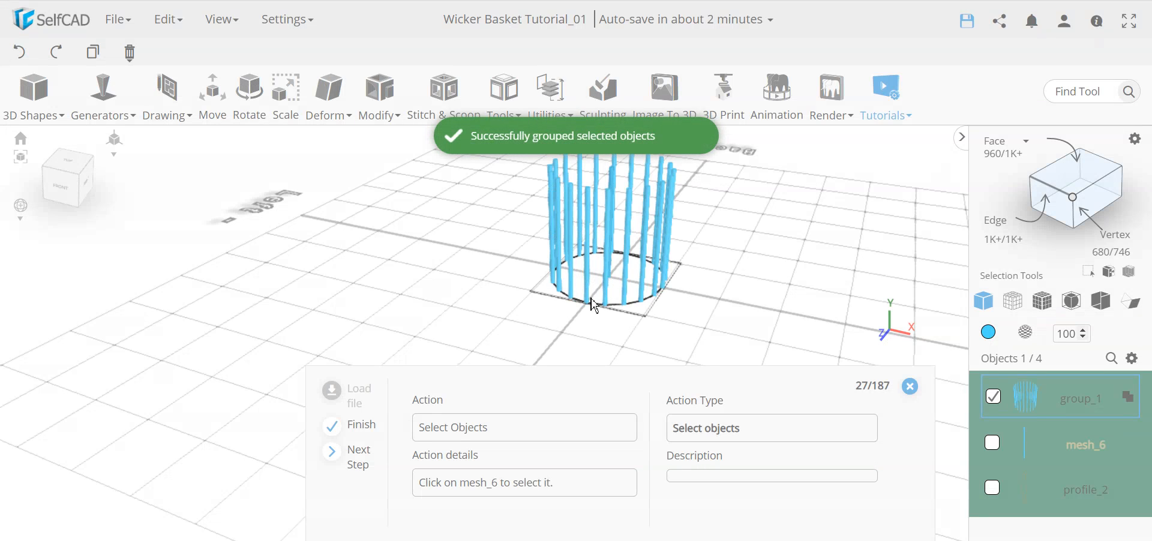
pyautogui.moveTo(653, 274); pyautogui.dragTo(628, 344, button='right')
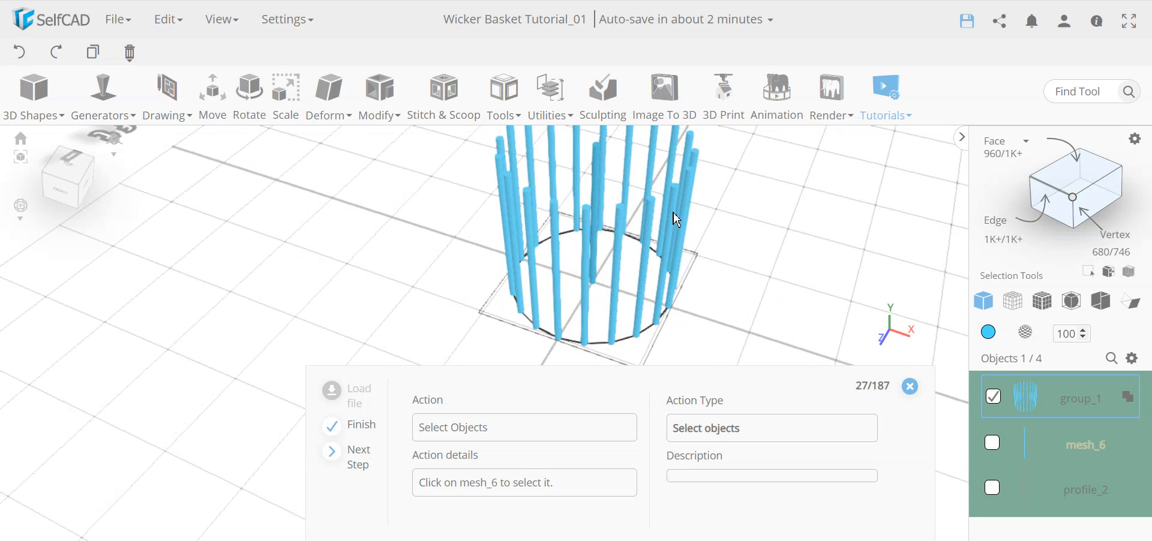
pyautogui.moveTo(608, 248); pyautogui.dragTo(663, 236, button='right')
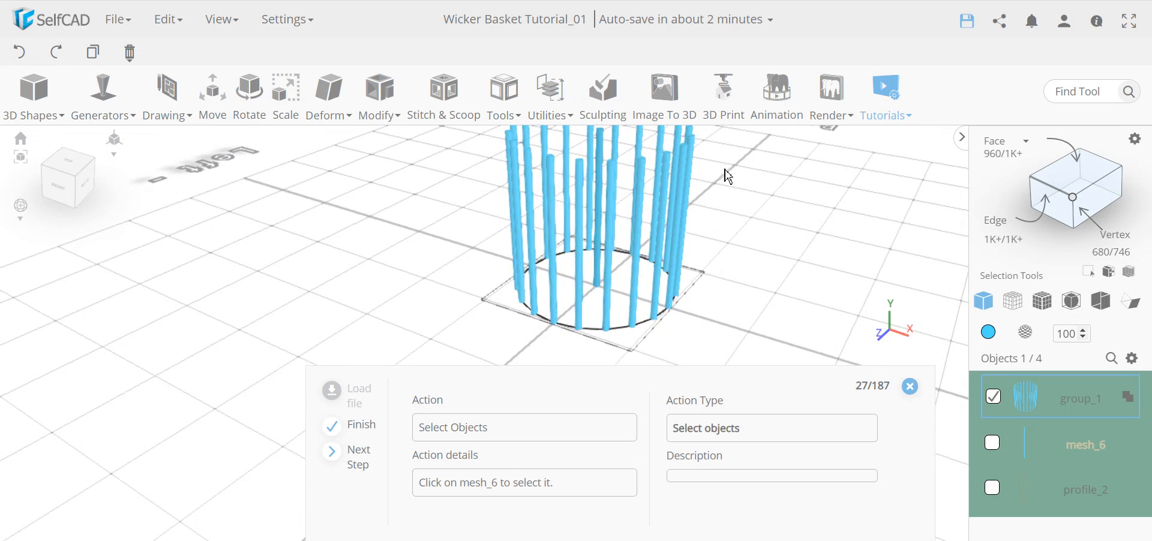
pyautogui.moveTo(560, 279); pyautogui.dragTo(613, 282, button='right')
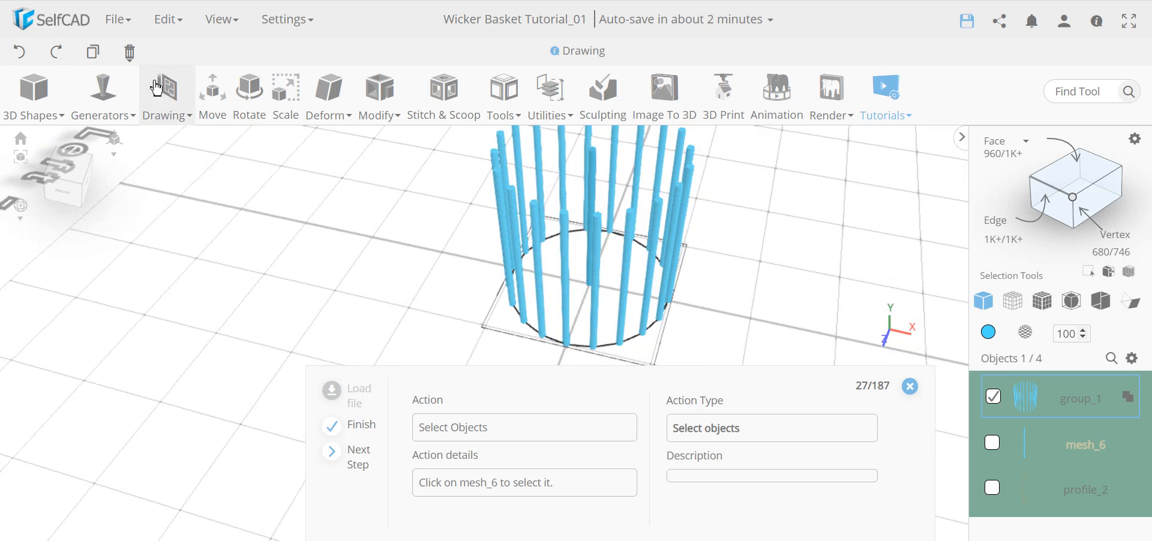
pyautogui.click(170, 21)
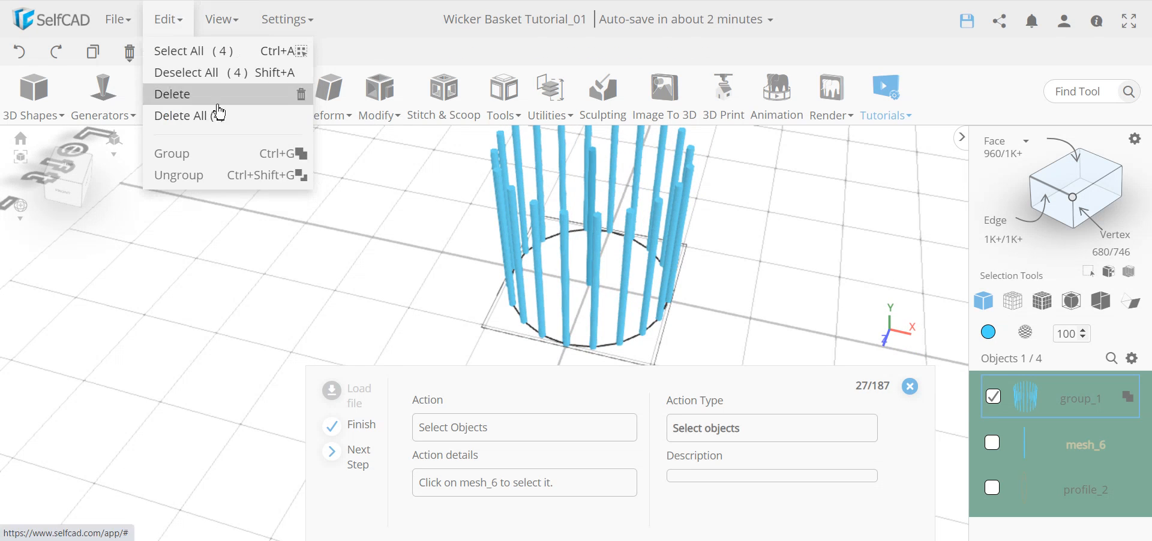
pyautogui.moveTo(543, 254); pyautogui.dragTo(661, 258, button='right')
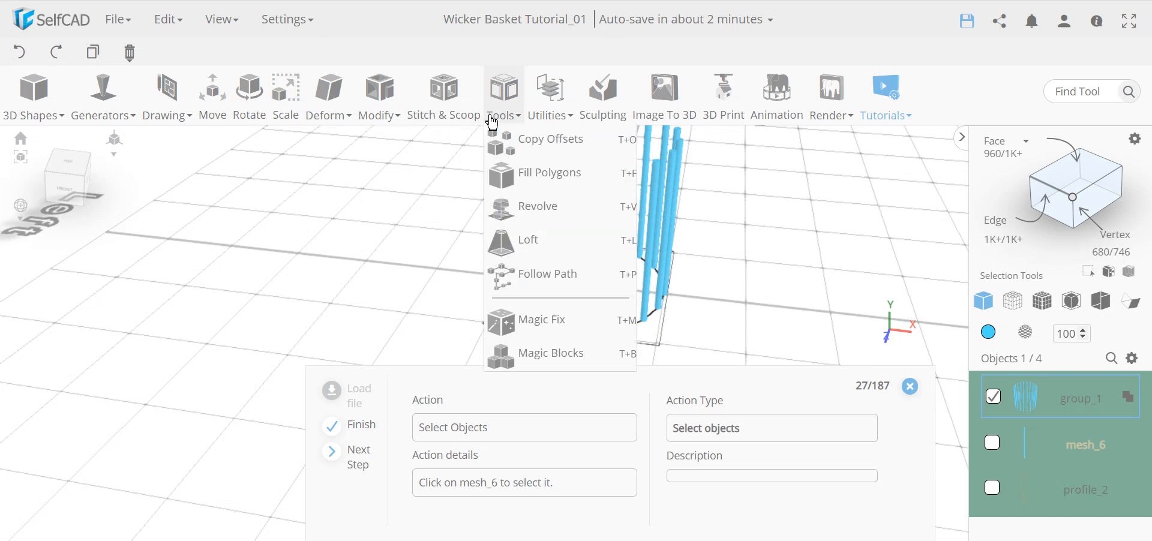
# Add mesh_6 to the selected rod group and hide both from the Objects panel gear menu.
pyautogui.moveTo(638, 234)
pyautogui.mouseDown(button='right')
pyautogui.moveTo(700, 250)
pyautogui.moveTo(543, 233)
pyautogui.moveTo(615, 230)
pyautogui.moveTo(618, 257)
pyautogui.moveTo(583, 243)
pyautogui.moveTo(638, 237)
pyautogui.moveTo(618, 247)
pyautogui.moveTo(629, 247)
pyautogui.mouseUp(button='right')
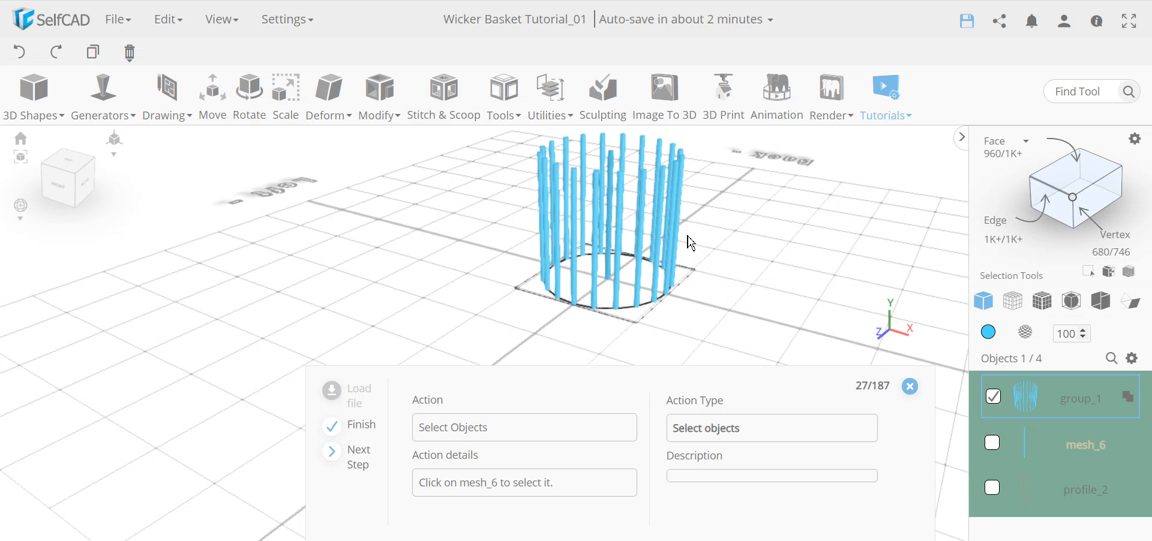
pyautogui.moveTo(603, 224); pyautogui.dragTo(647, 260, button='right')
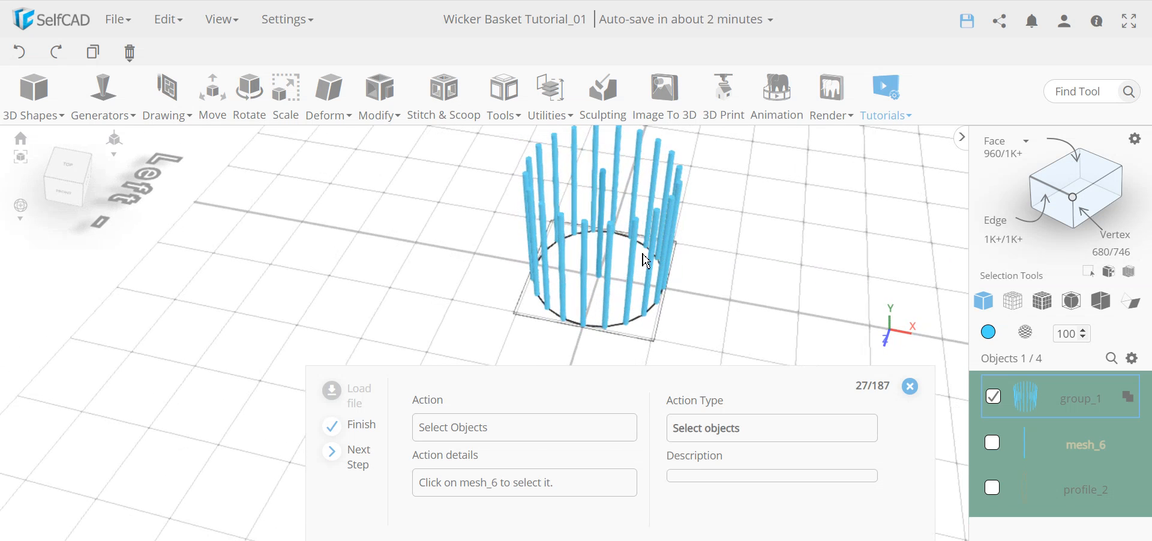
pyautogui.click(992, 444)
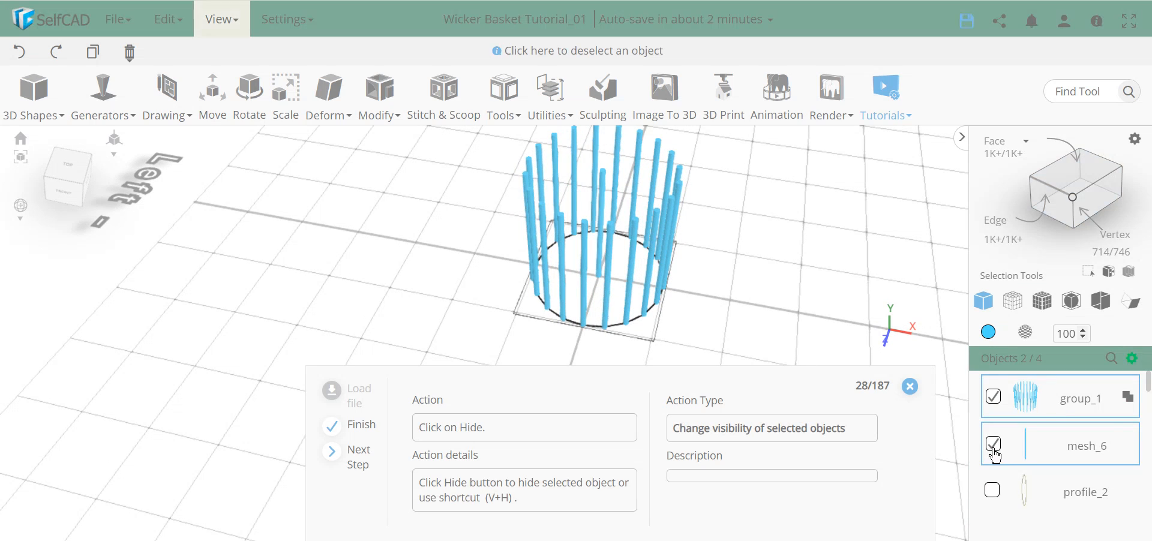
pyautogui.click(1132, 359)
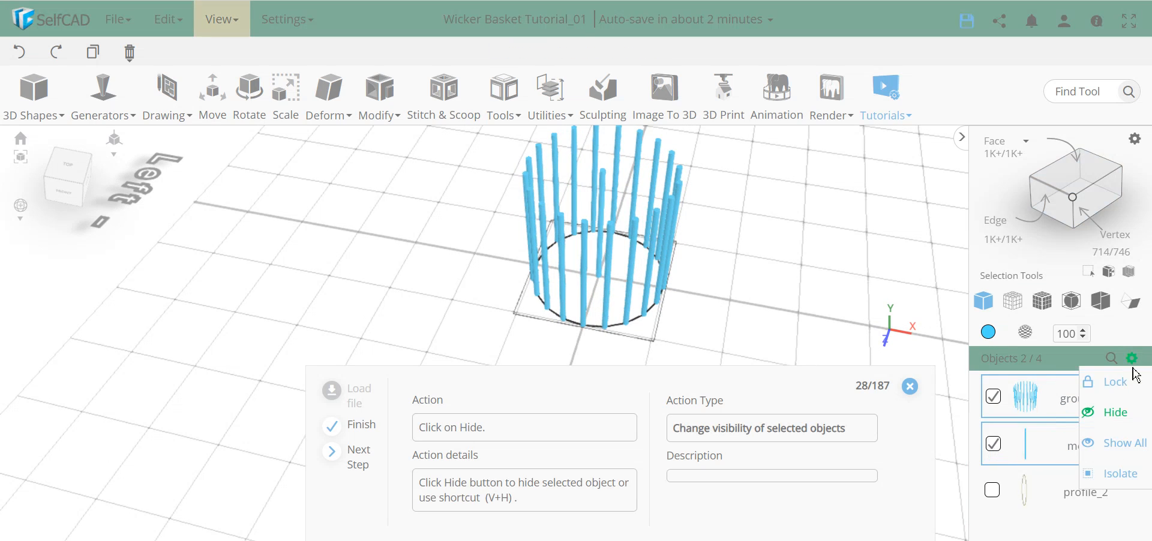
pyautogui.click(1107, 420)
pyautogui.moveTo(594, 255); pyautogui.dragTo(648, 267)
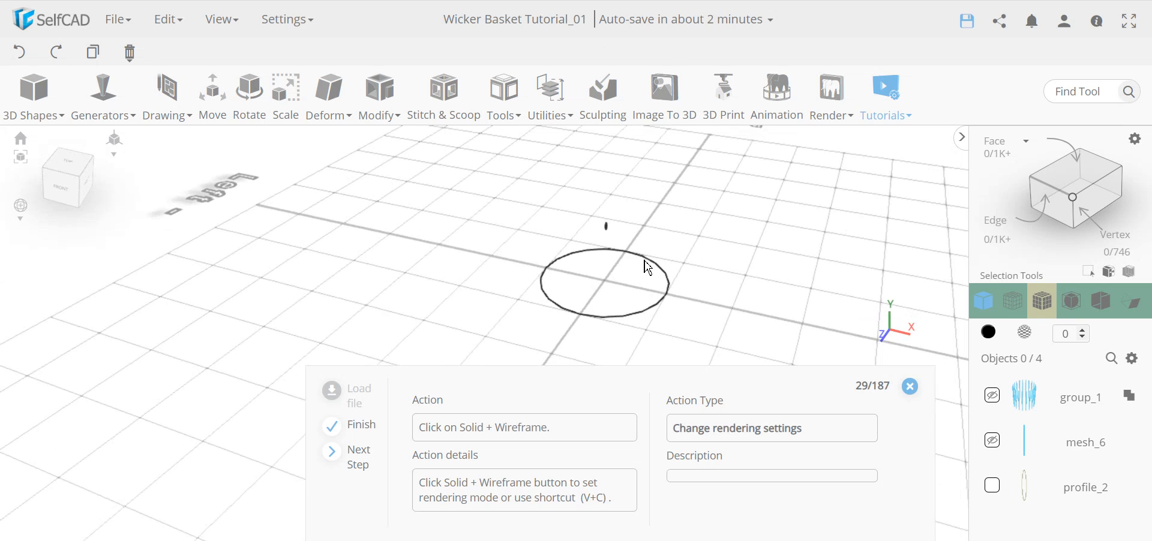
# Switch to solid-with-wireframe display and select the circle profile_1 in the Objects list.
pyautogui.click(1048, 308)
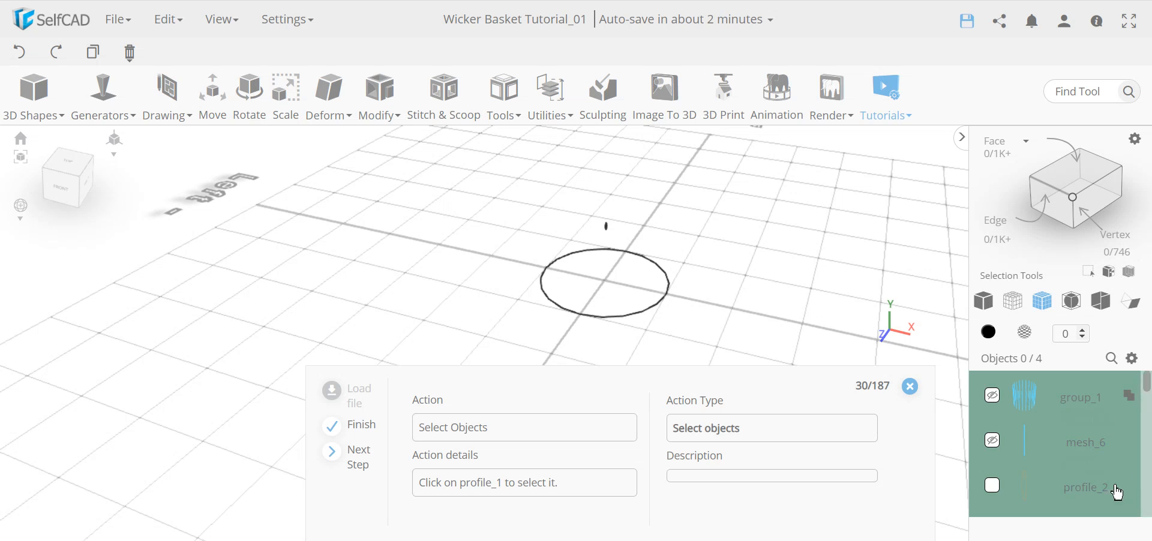
pyautogui.scroll(-1, 1008, 480)
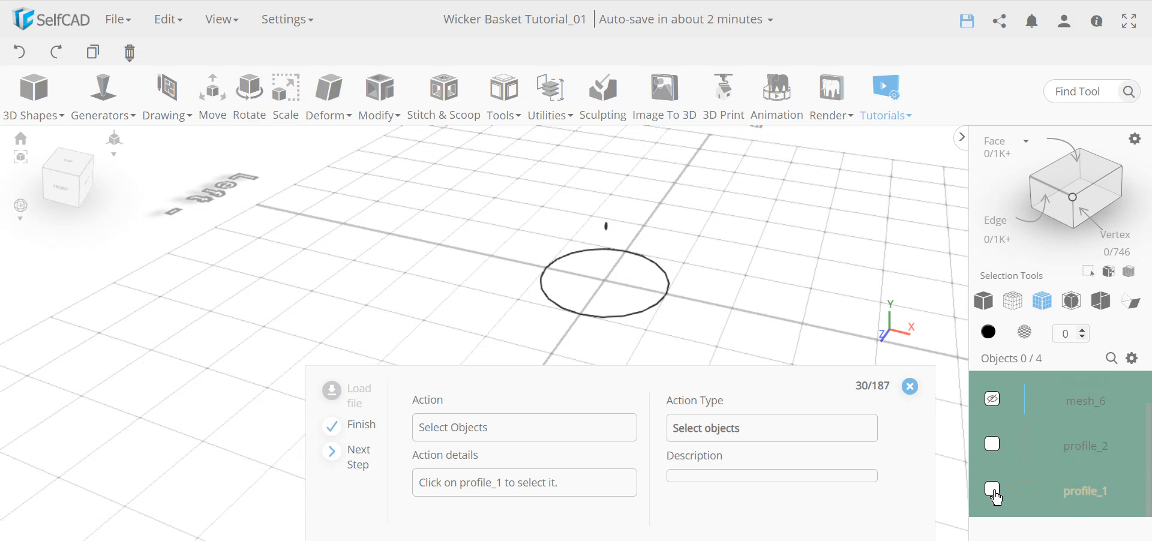
pyautogui.click(993, 491)
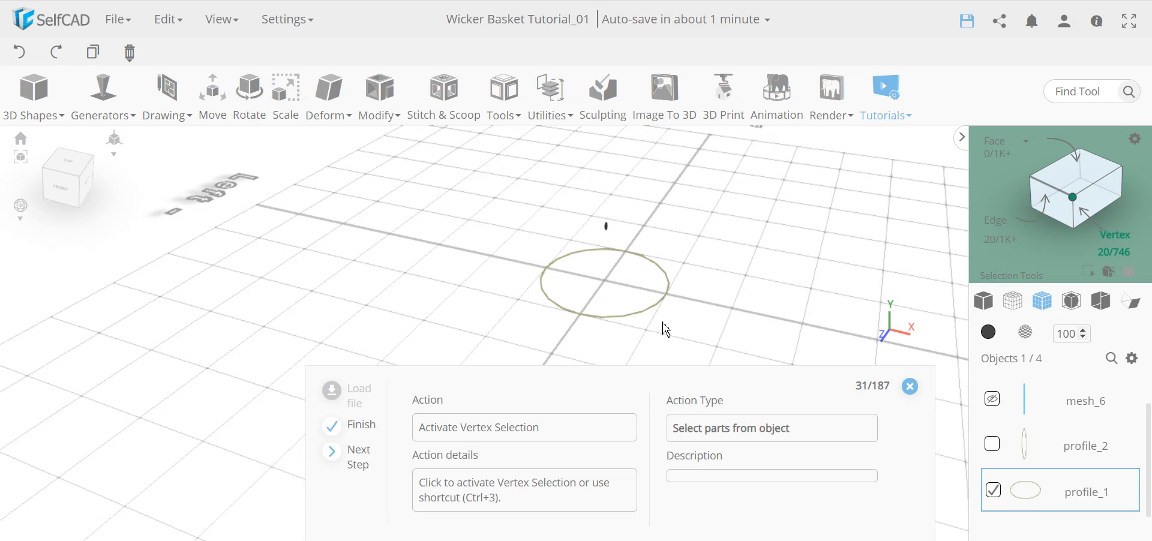
pyautogui.scroll(1, 660, 321)
pyautogui.scroll(1, 1071, 451)
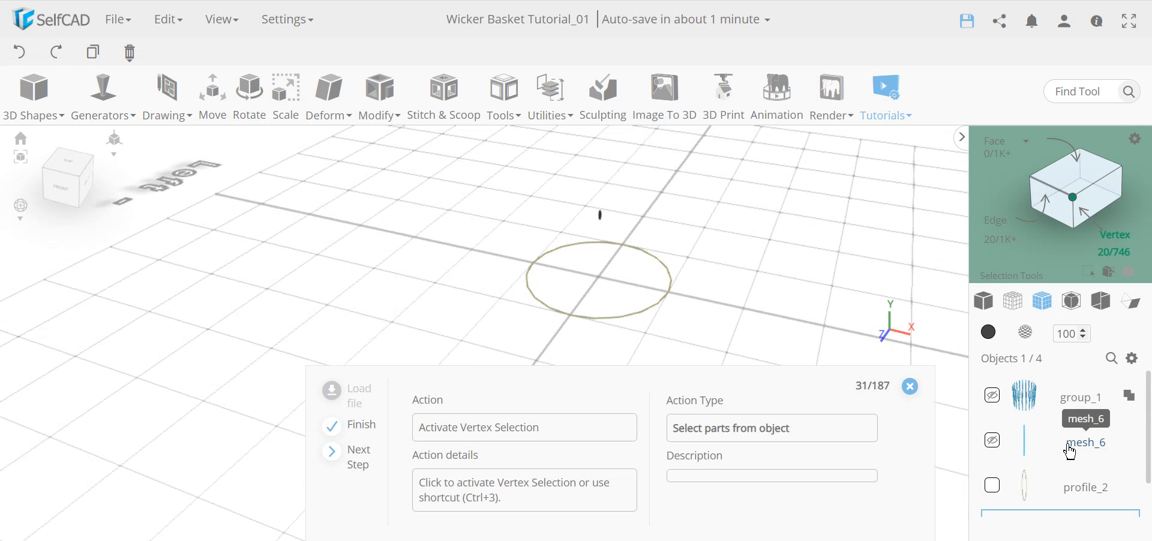
pyautogui.scroll(-1, 1071, 451)
pyautogui.click(993, 443)
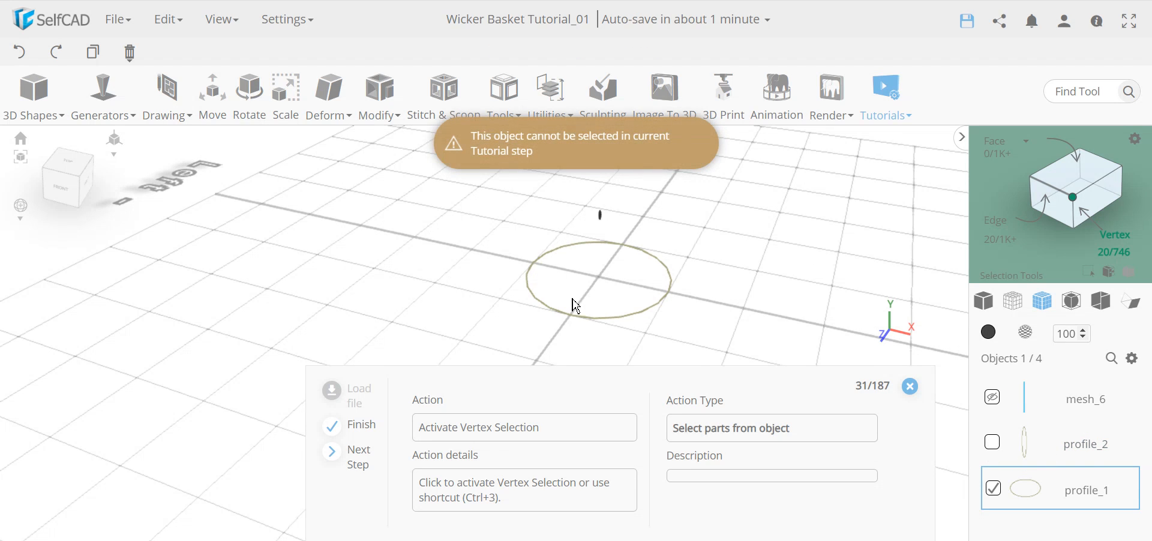
# In vertex mode, marquee-select every other vertex of the circle, 10 of 20.
pyautogui.click(1074, 200)
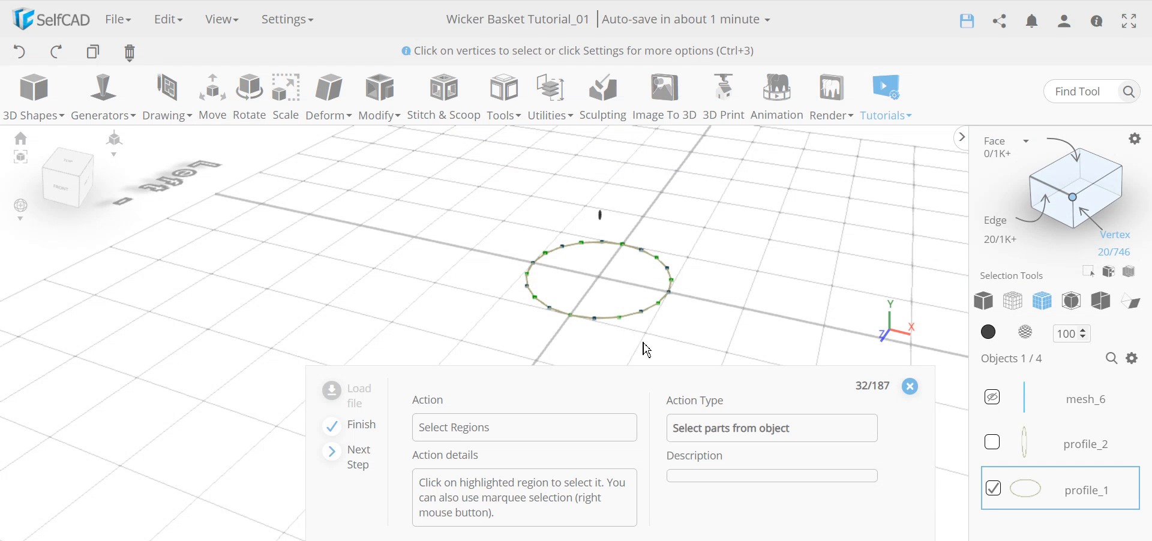
pyautogui.moveTo(606, 333); pyautogui.dragTo(664, 297)
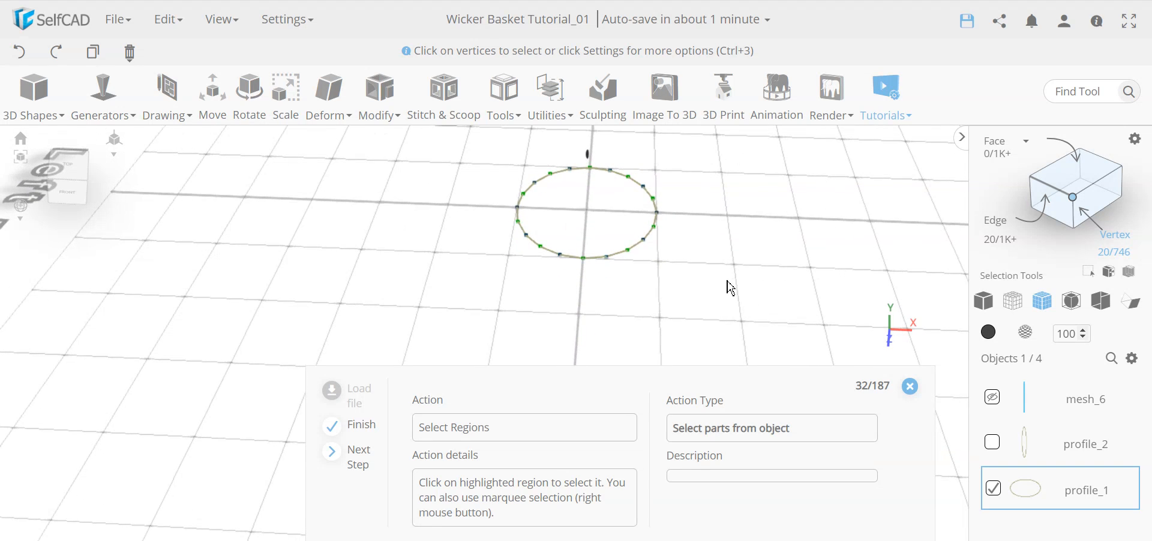
pyautogui.moveTo(744, 307); pyautogui.dragTo(476, 148, button='right')
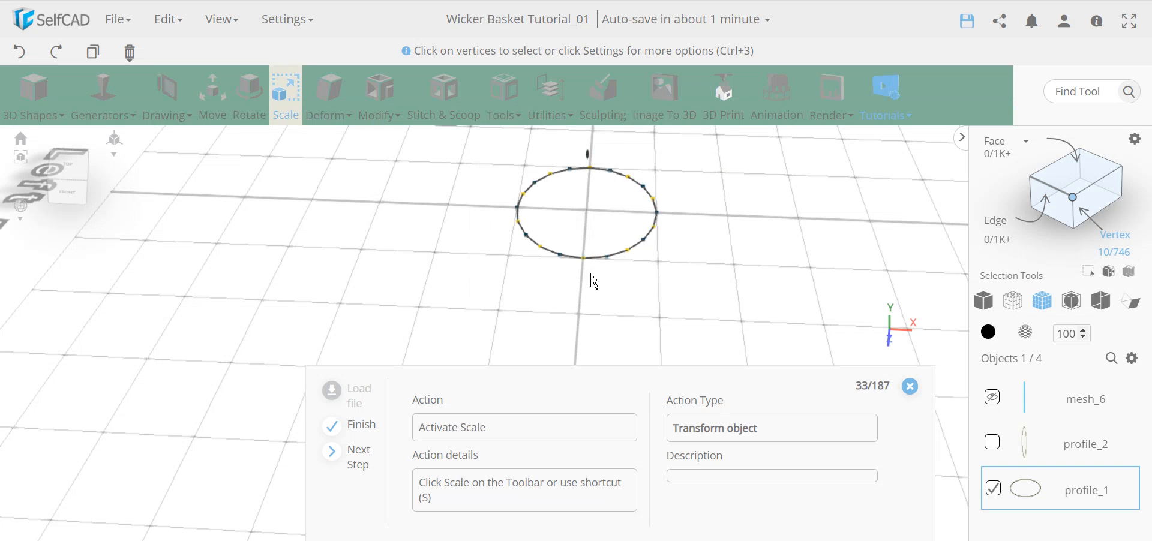
pyautogui.scroll(5, 575, 264)
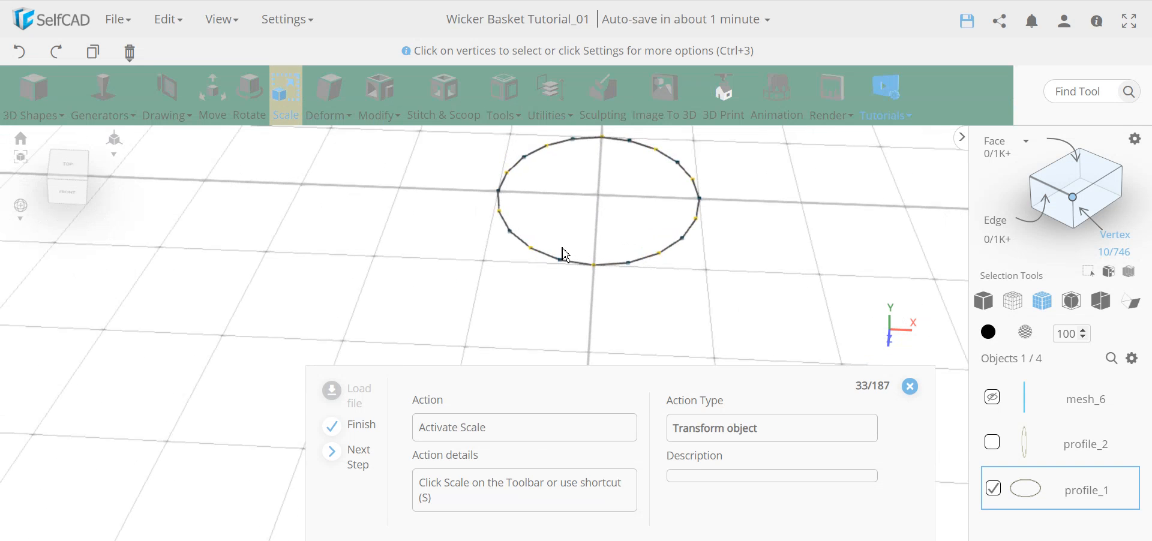
pyautogui.scroll(-3, 630, 288)
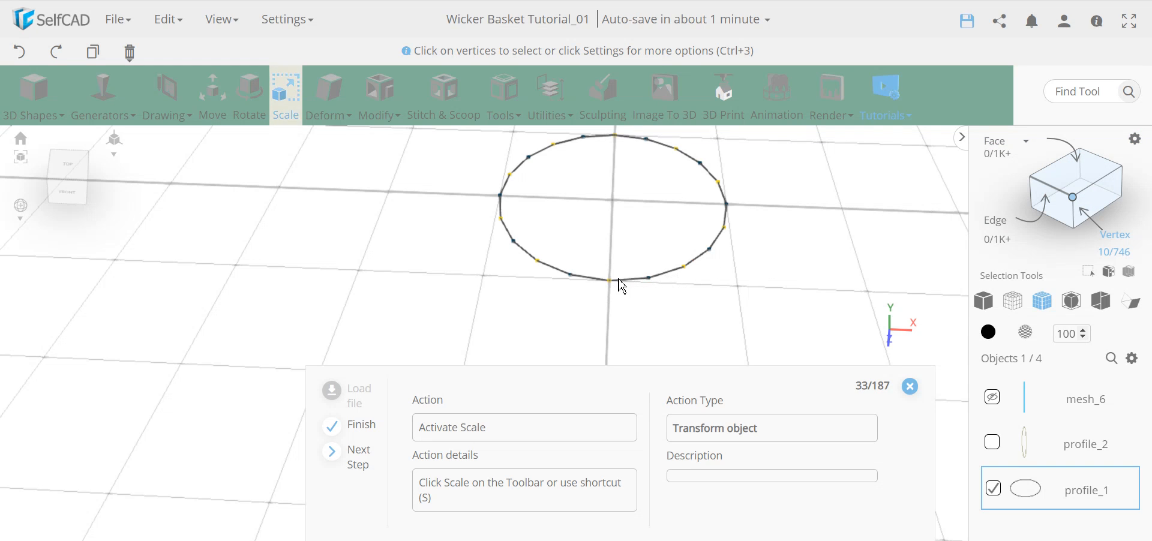
pyautogui.click(1138, 142)
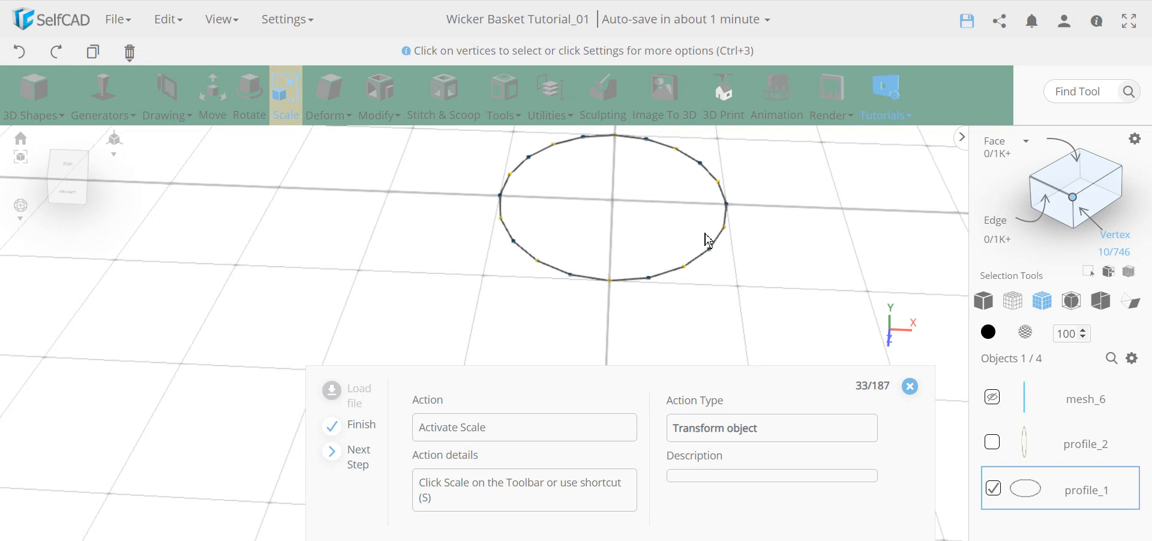
pyautogui.rightClick(770, 313)
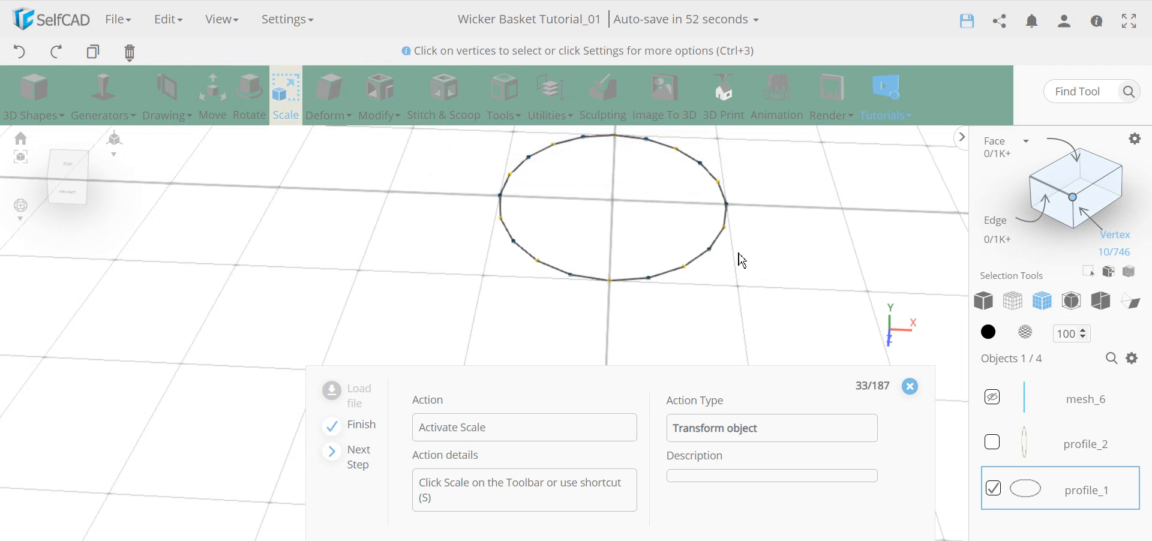
# Scale the selected alternate vertices to X 80 with Keep Proportion enabled.
pyautogui.click(290, 108)
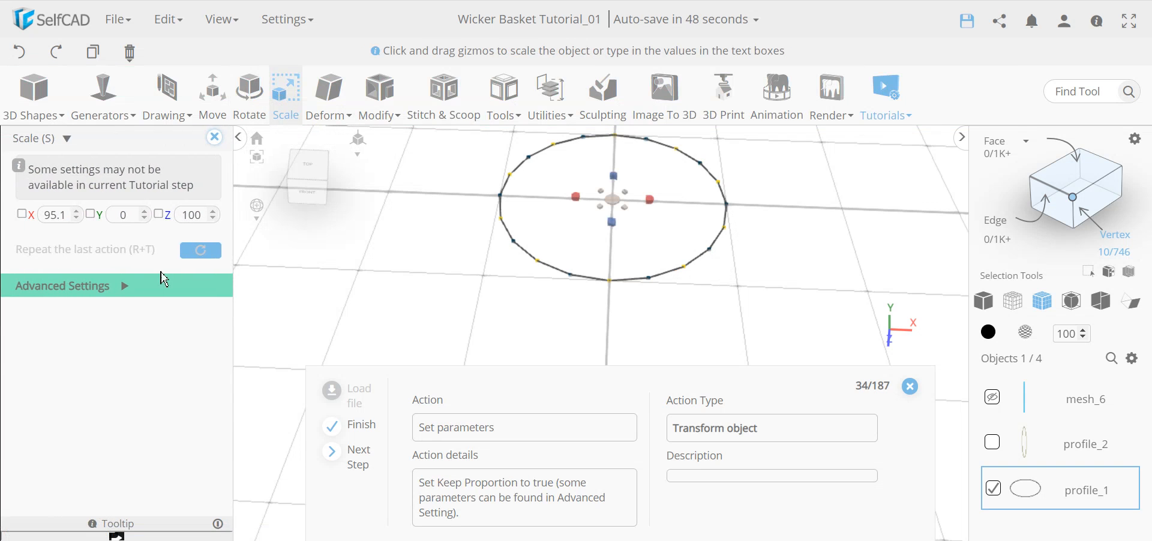
pyautogui.click(124, 293)
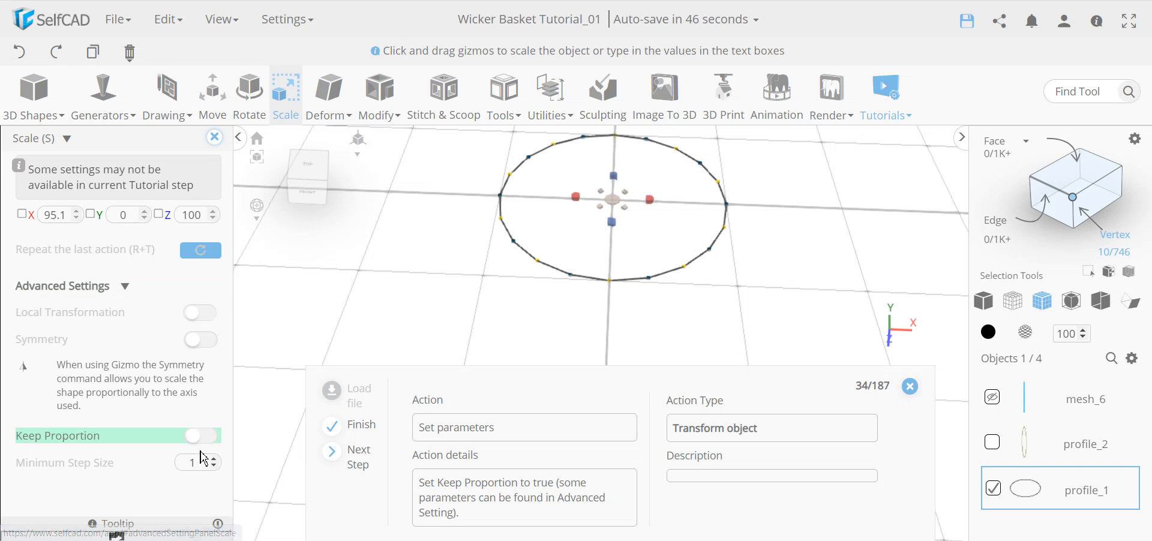
pyautogui.scroll(-1, 133, 384)
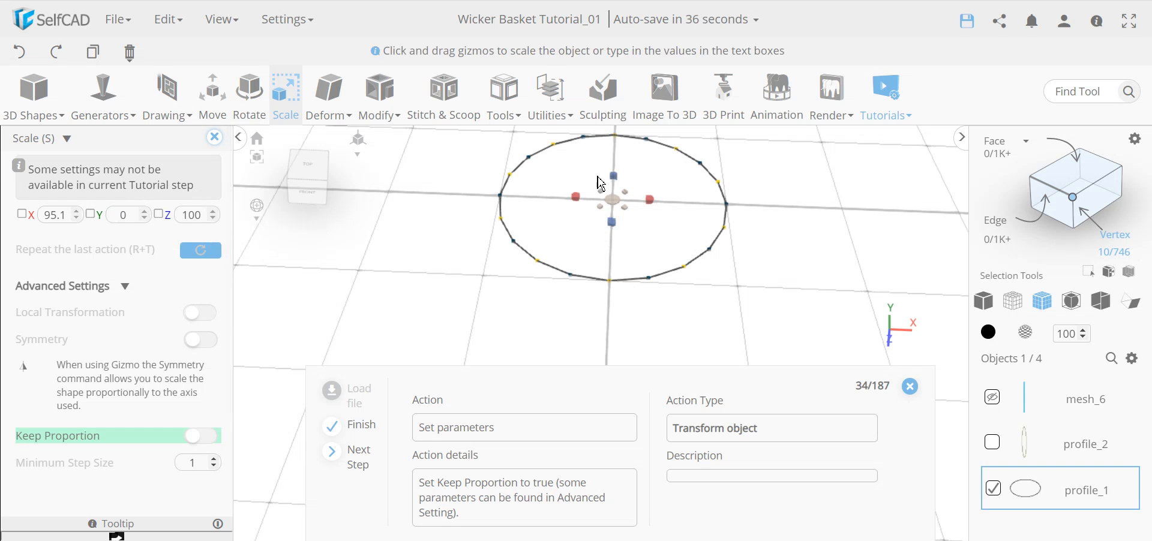
pyautogui.scroll(-2, 208, 397)
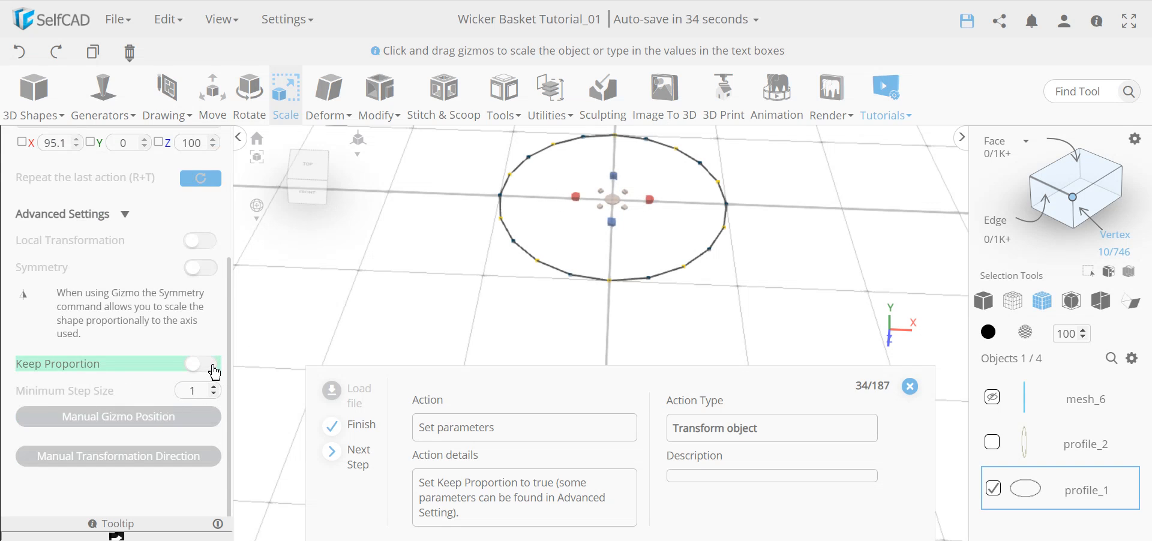
pyautogui.click(212, 368)
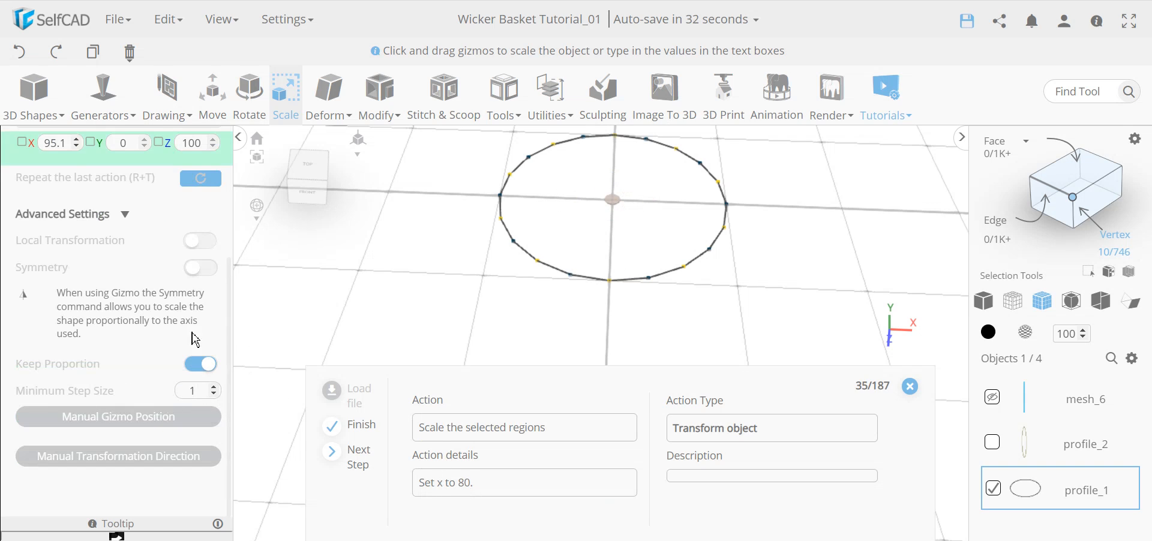
pyautogui.scroll(2, 193, 339)
pyautogui.doubleClick(63, 215)
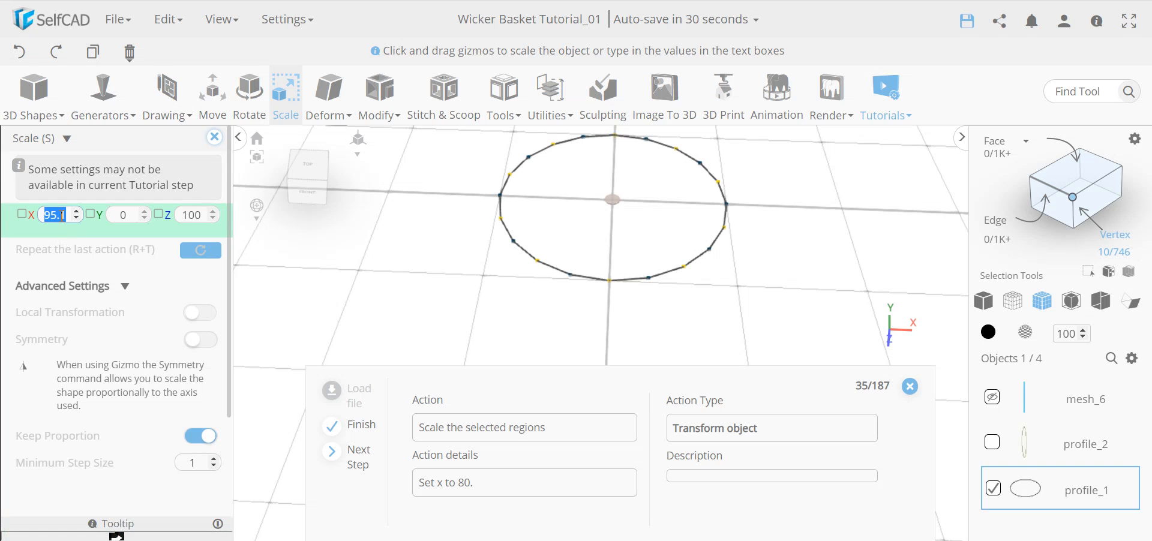
pyautogui.write('80')
pyautogui.press('Return')
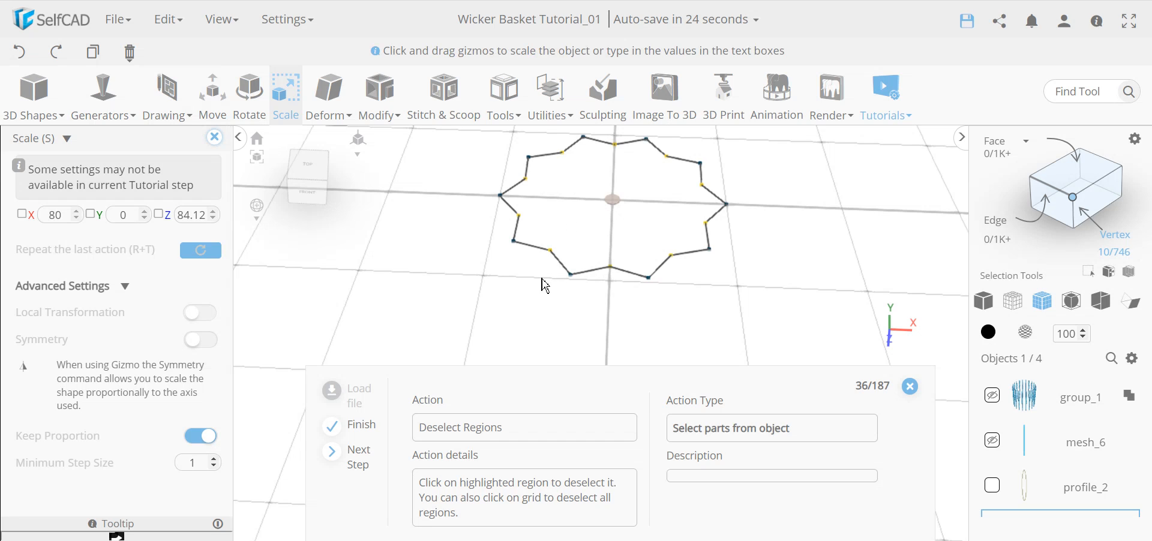
# Select the other set of vertices and scale them to X 120, forming the star.
pyautogui.click(537, 301)
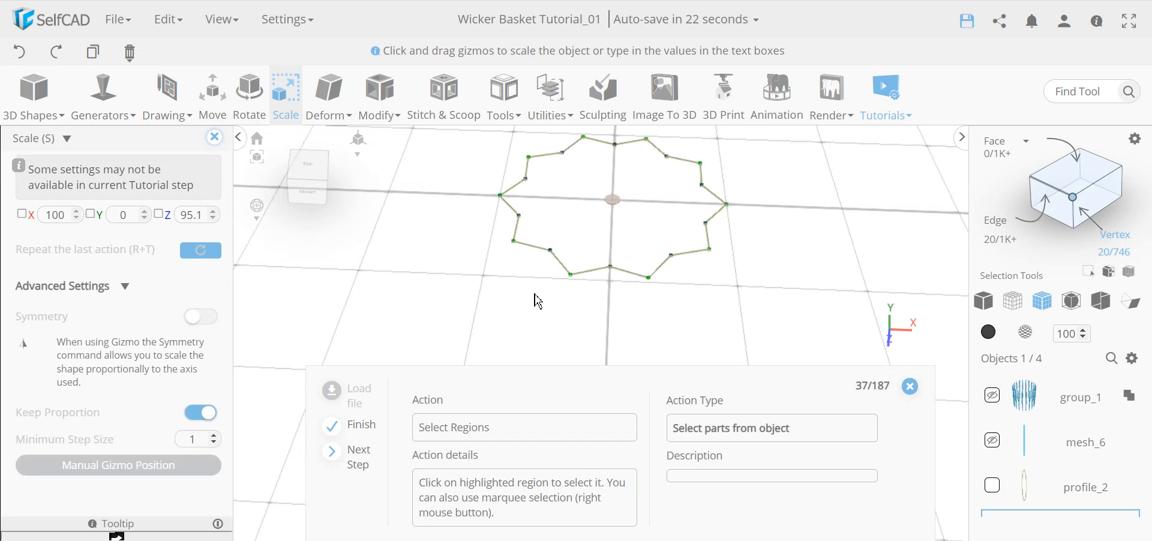
pyautogui.moveTo(794, 331); pyautogui.dragTo(531, 174, button='right')
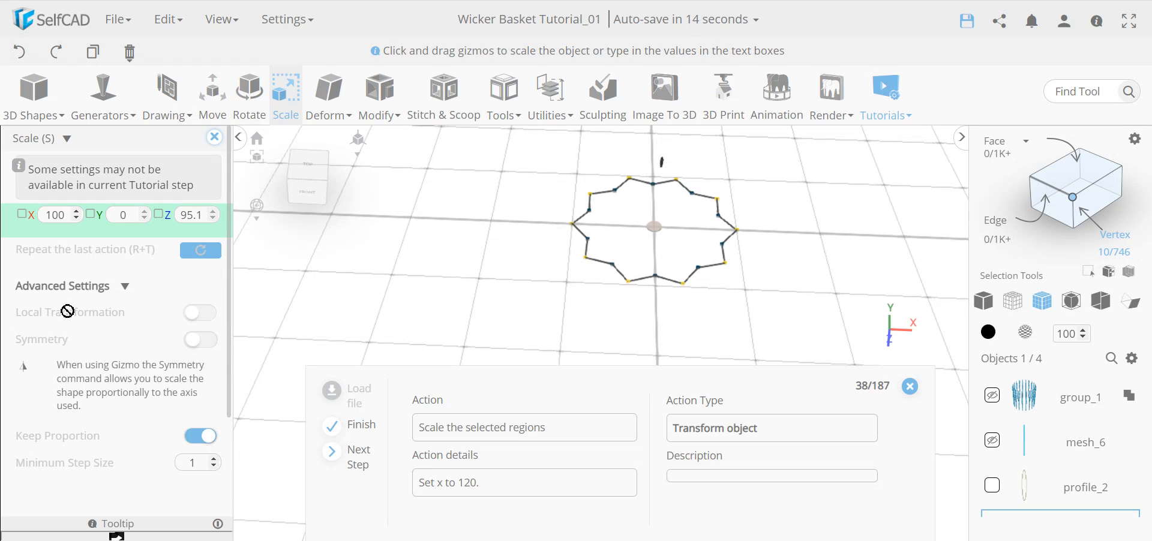
pyautogui.doubleClick(57, 223)
pyautogui.write('12')
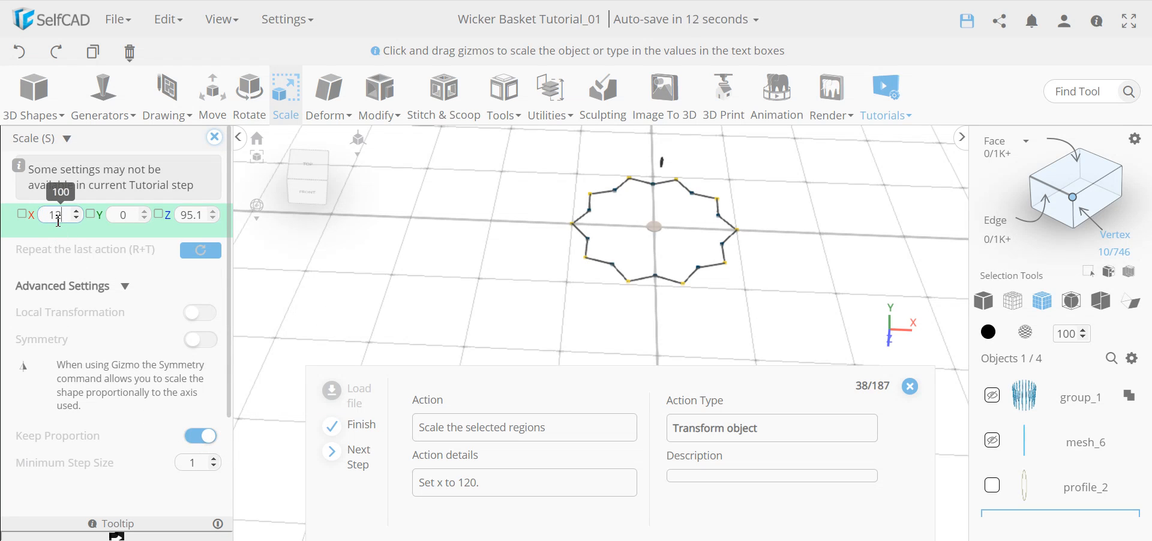
pyautogui.write('0')
pyautogui.press('Return')
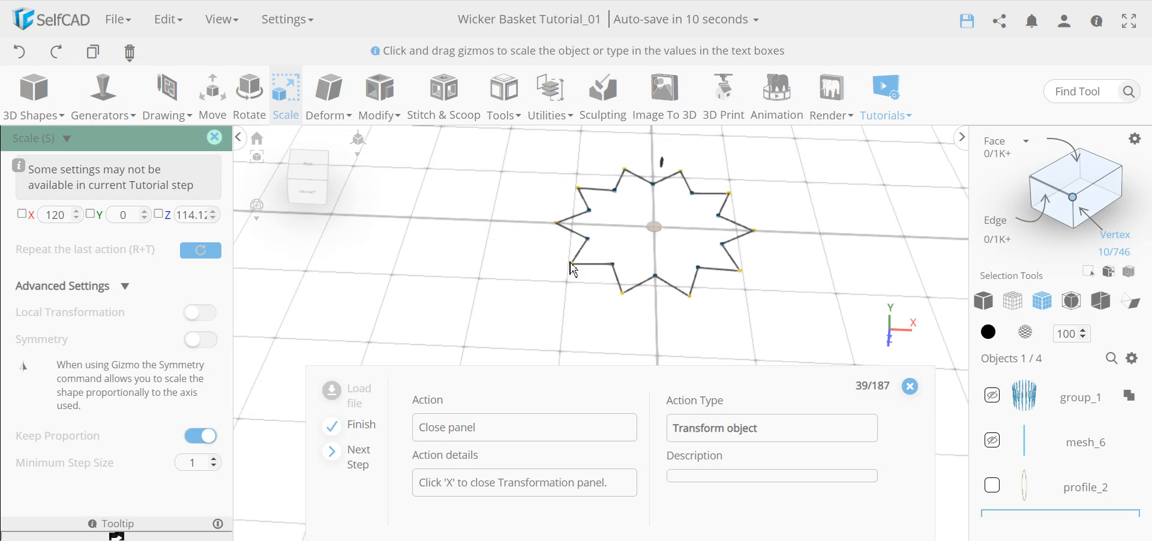
pyautogui.click(214, 138)
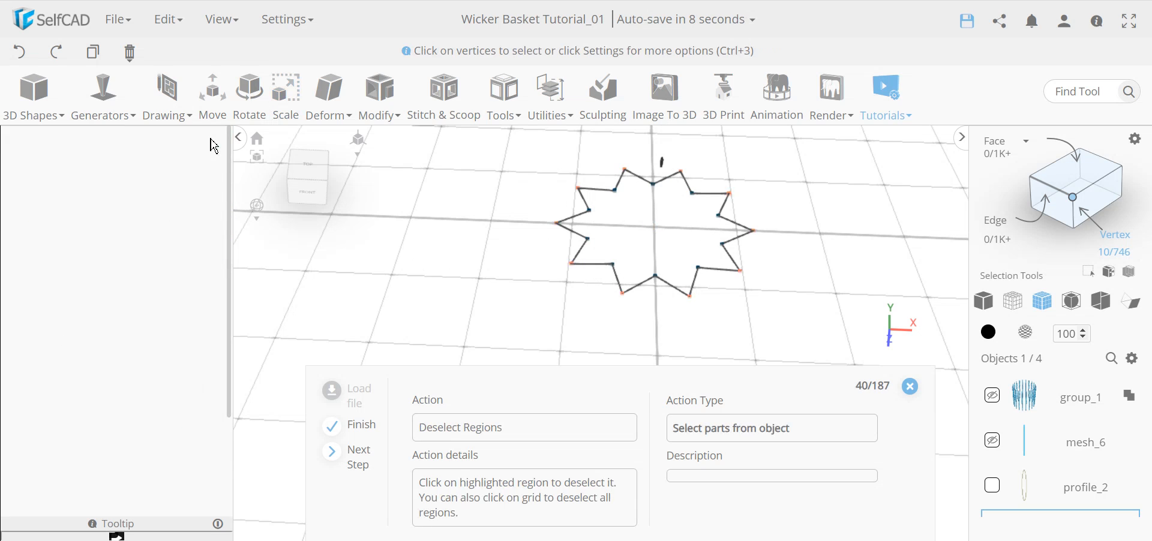
# Review the star's 20 vertices, then exit vertex selection with Ctrl+0.
pyautogui.click(648, 237)
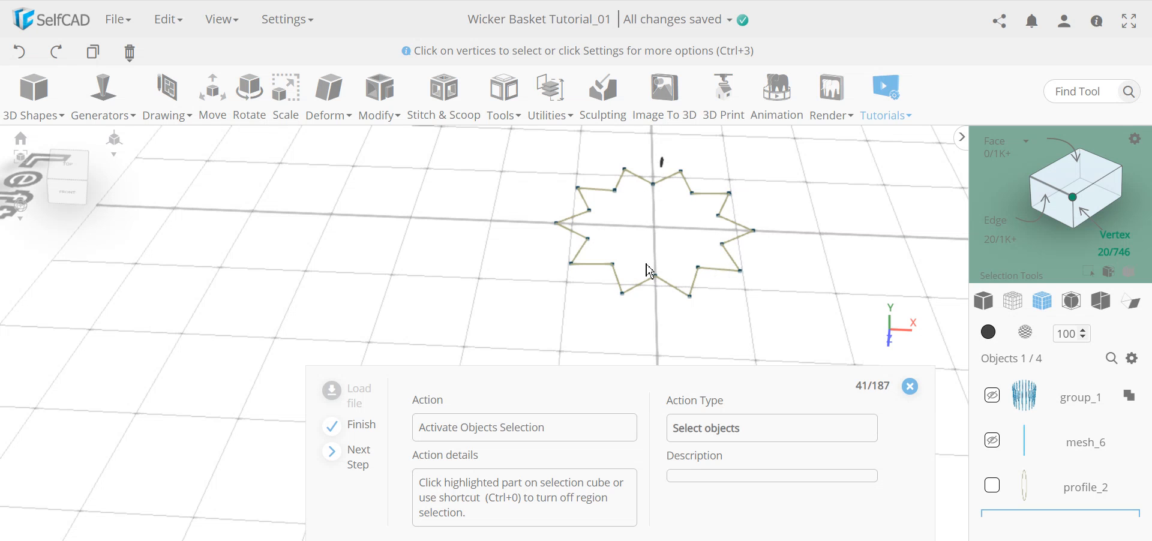
pyautogui.moveTo(771, 321); pyautogui.dragTo(726, 232, button='right')
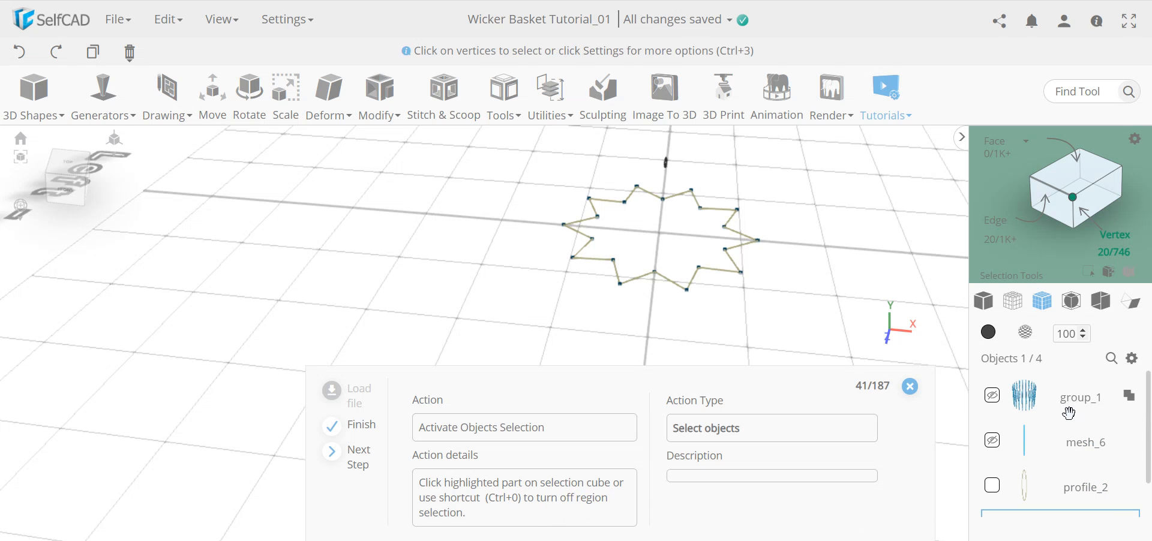
pyautogui.scroll(-1, 1020, 399)
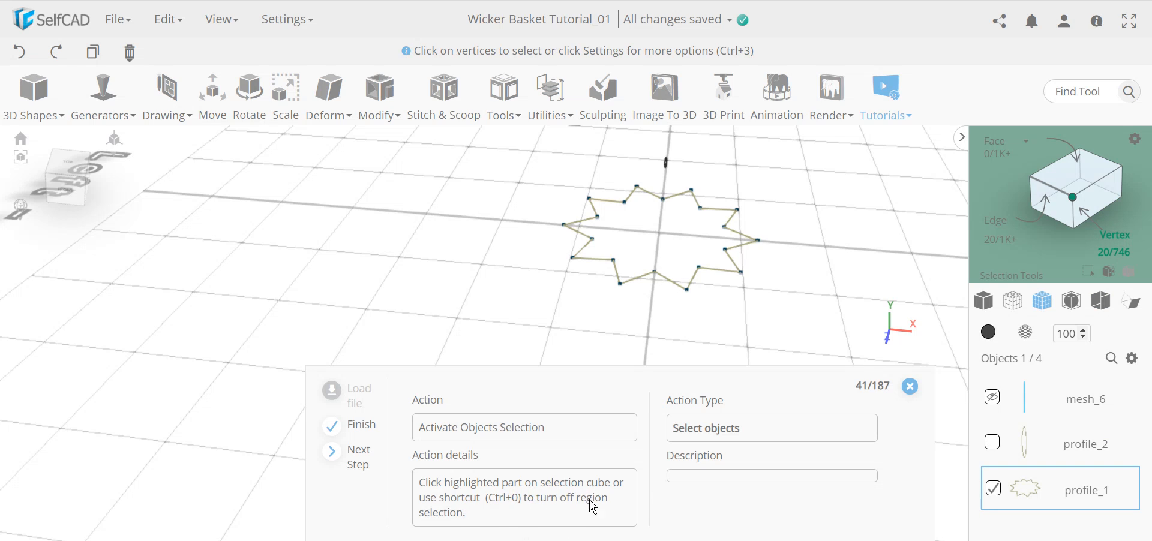
pyautogui.hotkey('ctrl', '0')
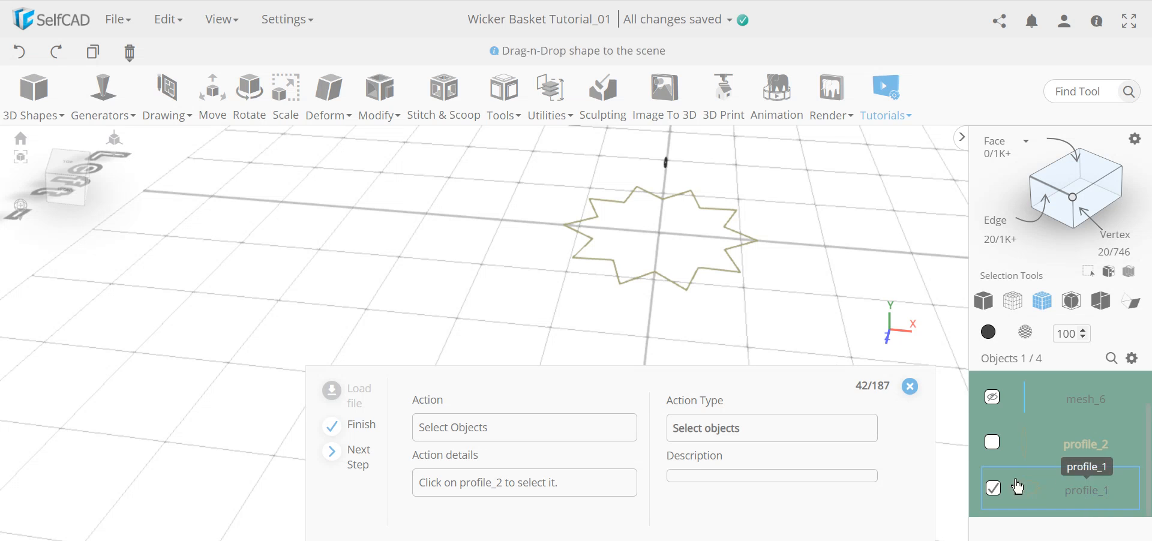
# Extrude profile_2 along the star path using Follow Path in Extrude mode, creating mesh_27.
pyautogui.click(994, 447)
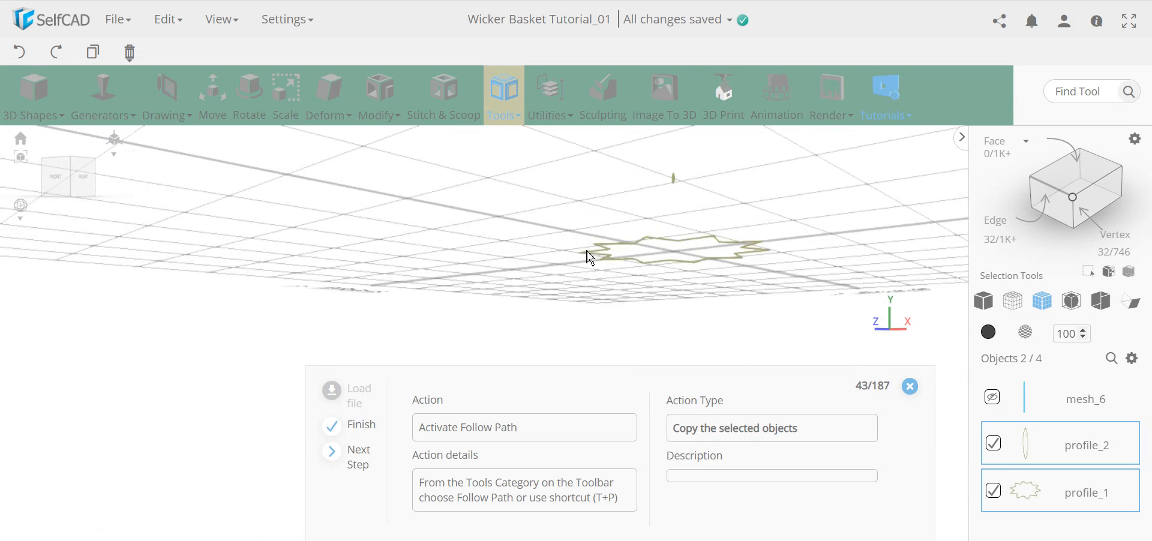
pyautogui.click(504, 96)
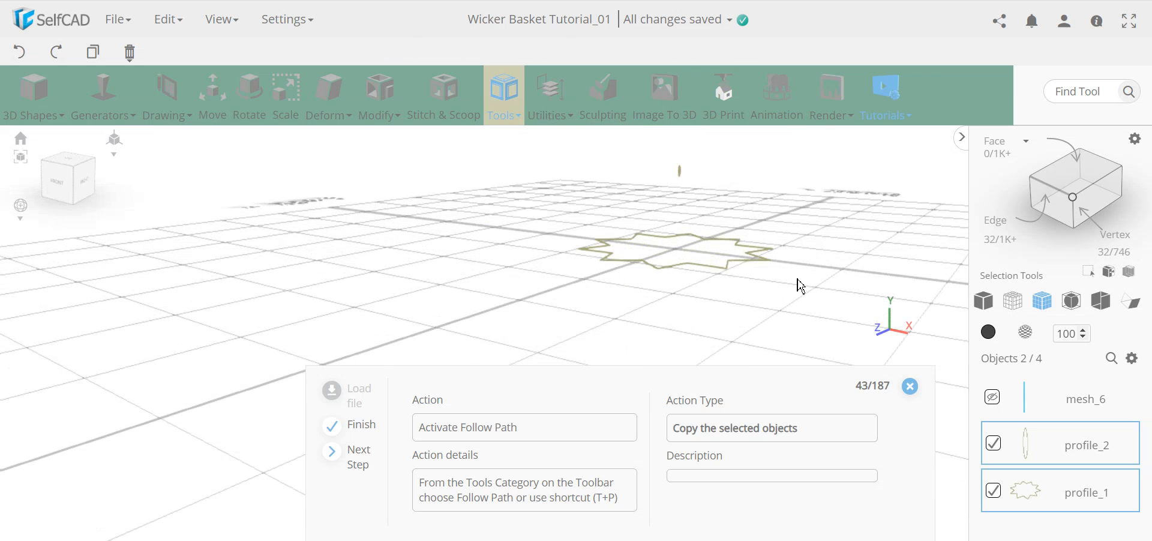
pyautogui.moveTo(691, 296); pyautogui.dragTo(778, 297, button='right')
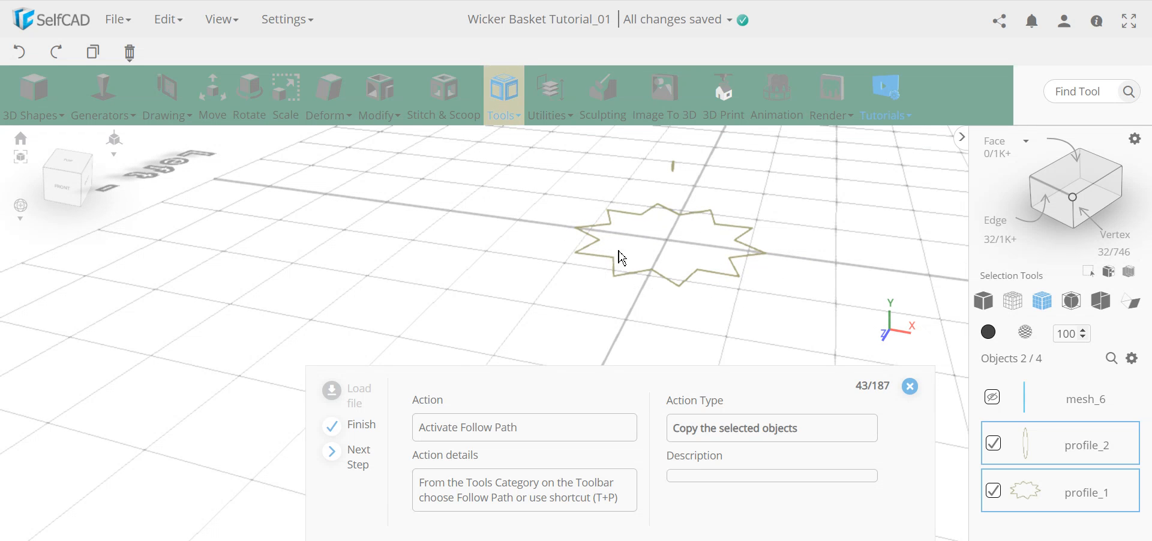
pyautogui.moveTo(698, 261); pyautogui.dragTo(532, 265, button='right')
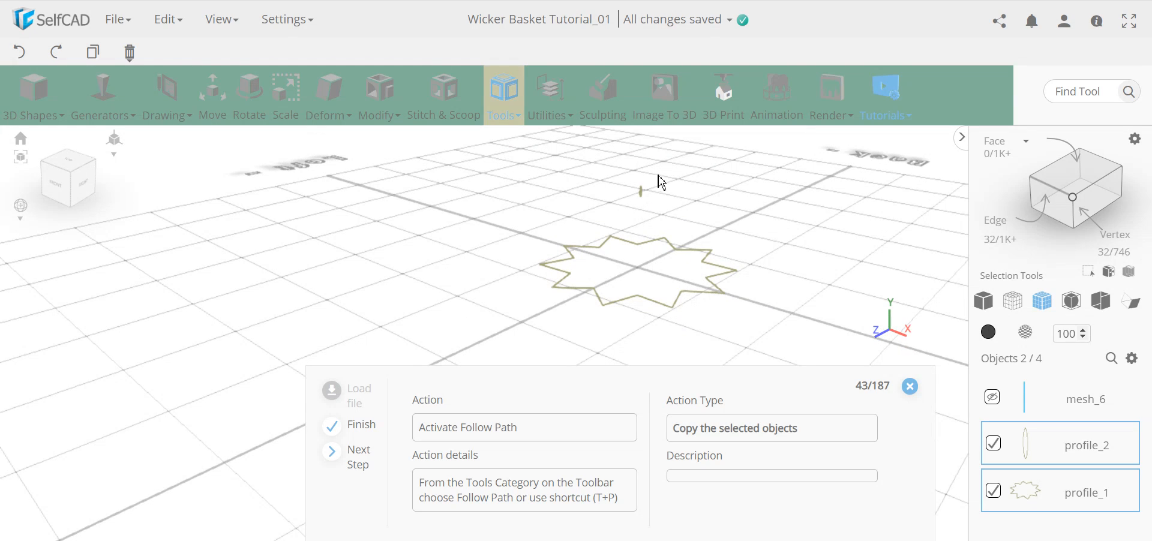
pyautogui.click(505, 114)
pyautogui.click(544, 293)
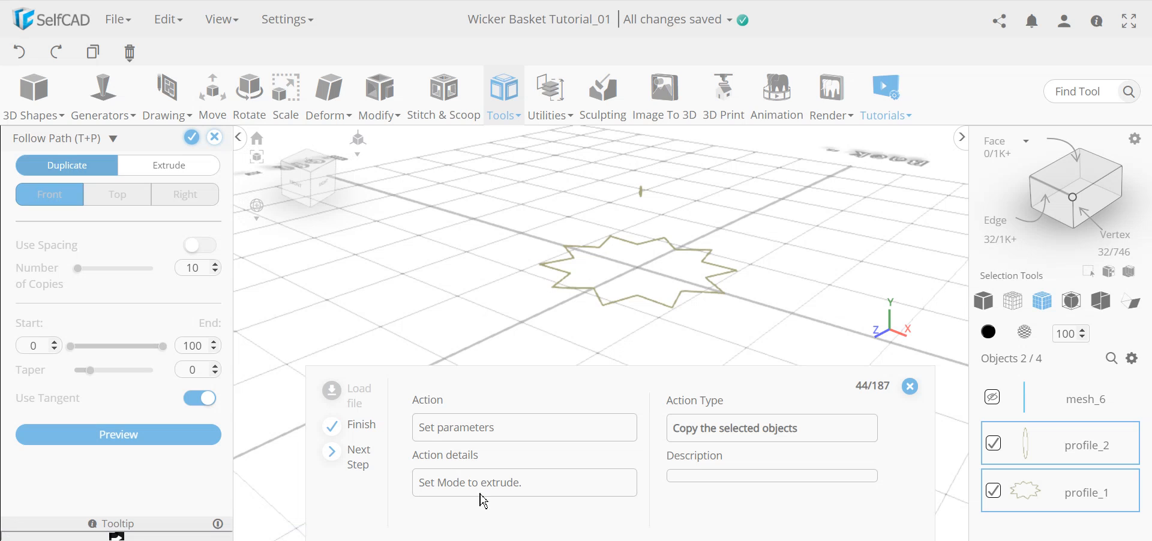
pyautogui.click(174, 174)
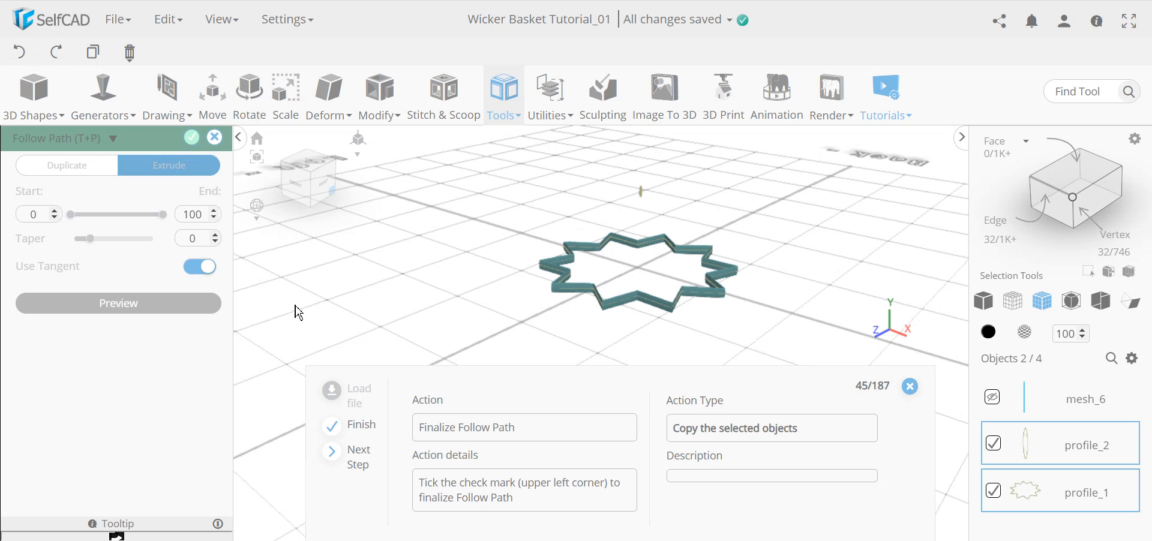
pyautogui.click(191, 143)
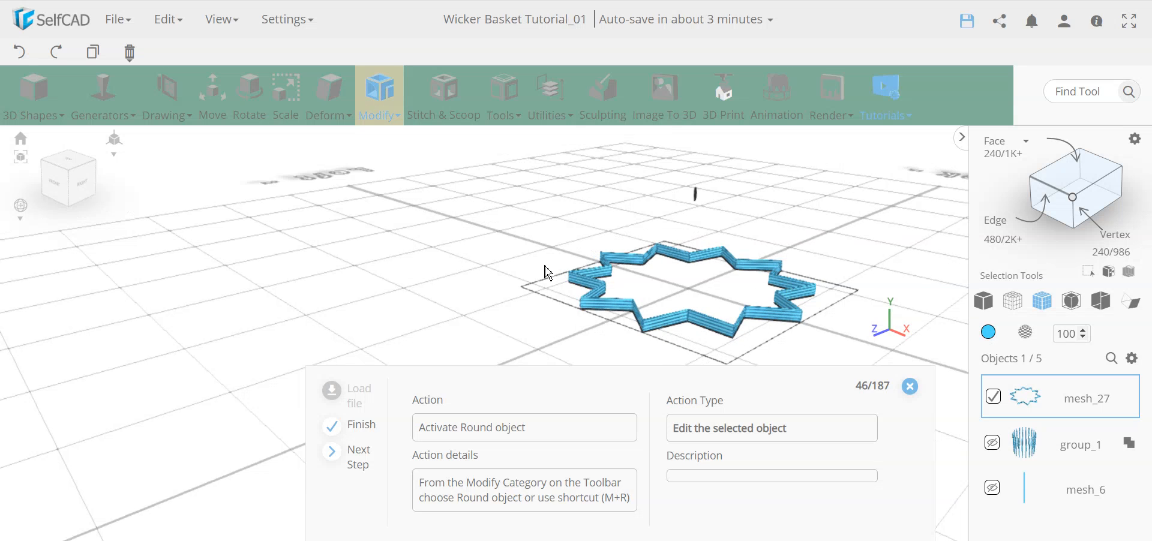
# Orbit and zoom around the star wall to inspect it from grid level and above.
pyautogui.moveTo(679, 313); pyautogui.dragTo(516, 306)
pyautogui.scroll(5, 687, 320)
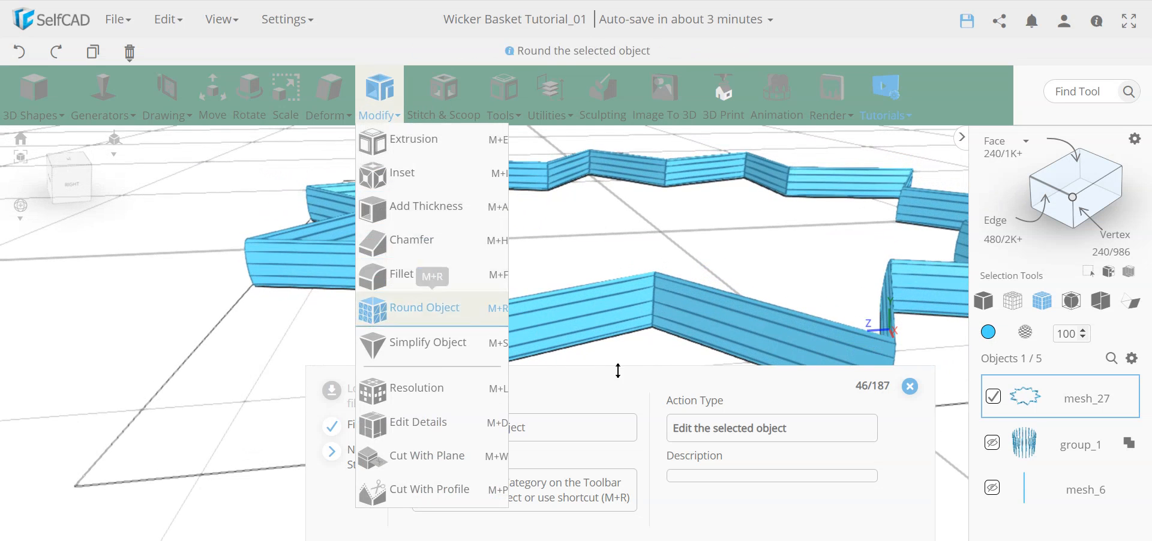
pyautogui.moveTo(680, 311); pyautogui.dragTo(620, 324)
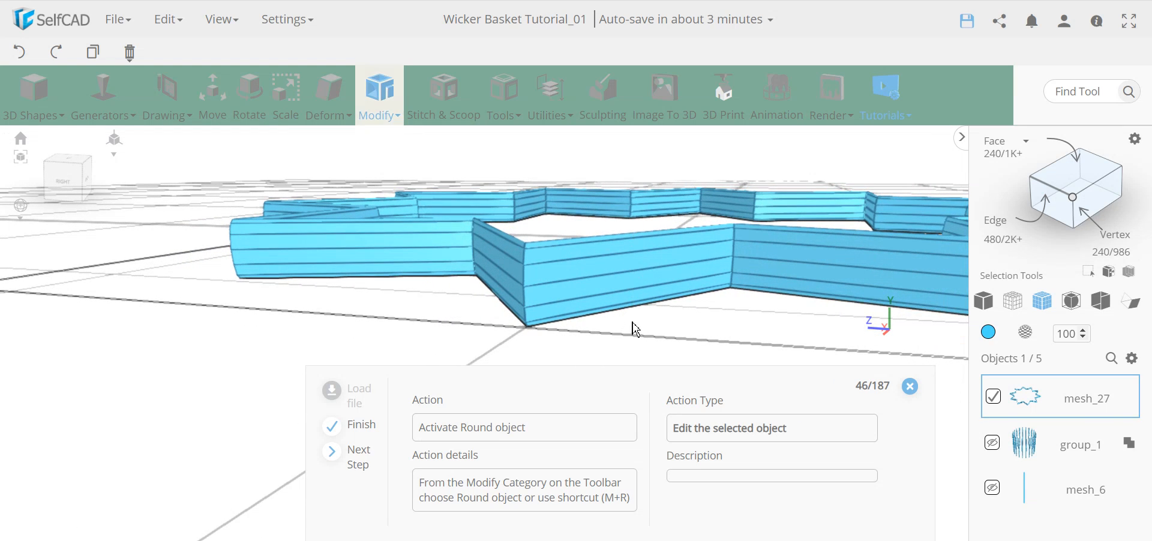
pyautogui.scroll(-3, 682, 276)
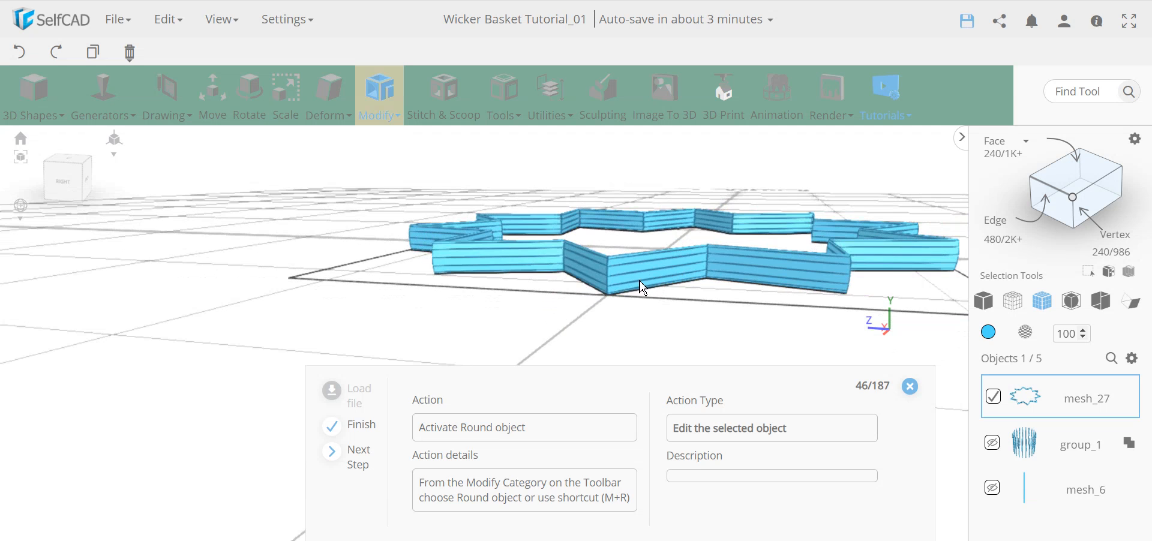
pyautogui.scroll(-3, 647, 292)
pyautogui.moveTo(696, 292)
pyautogui.mouseDown()
pyautogui.moveTo(708, 278)
pyautogui.moveTo(699, 312)
pyautogui.moveTo(690, 288)
pyautogui.moveTo(686, 298)
pyautogui.mouseUp()
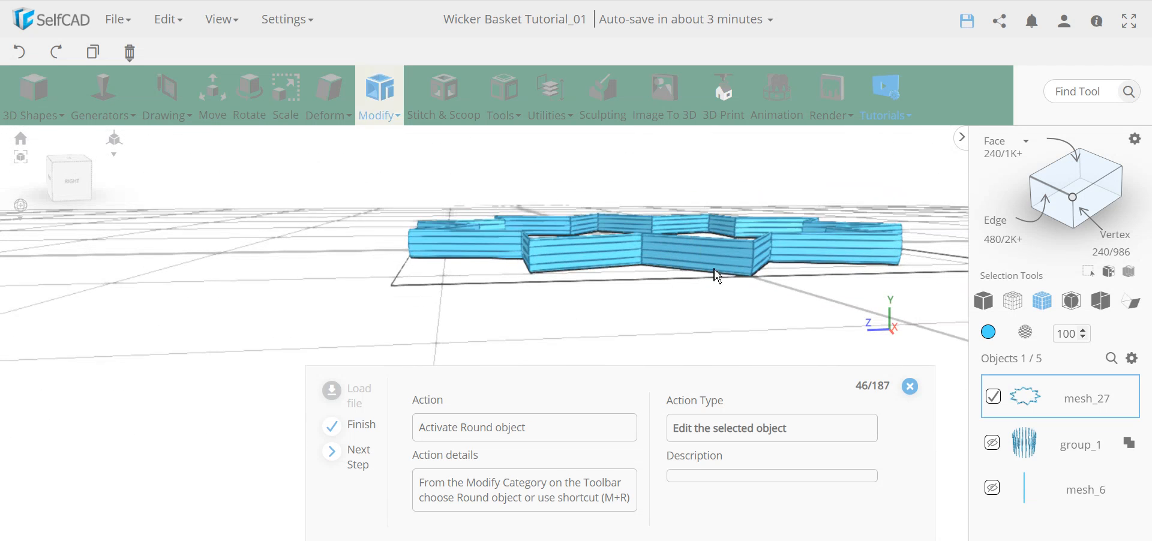
pyautogui.moveTo(792, 294); pyautogui.dragTo(585, 276)
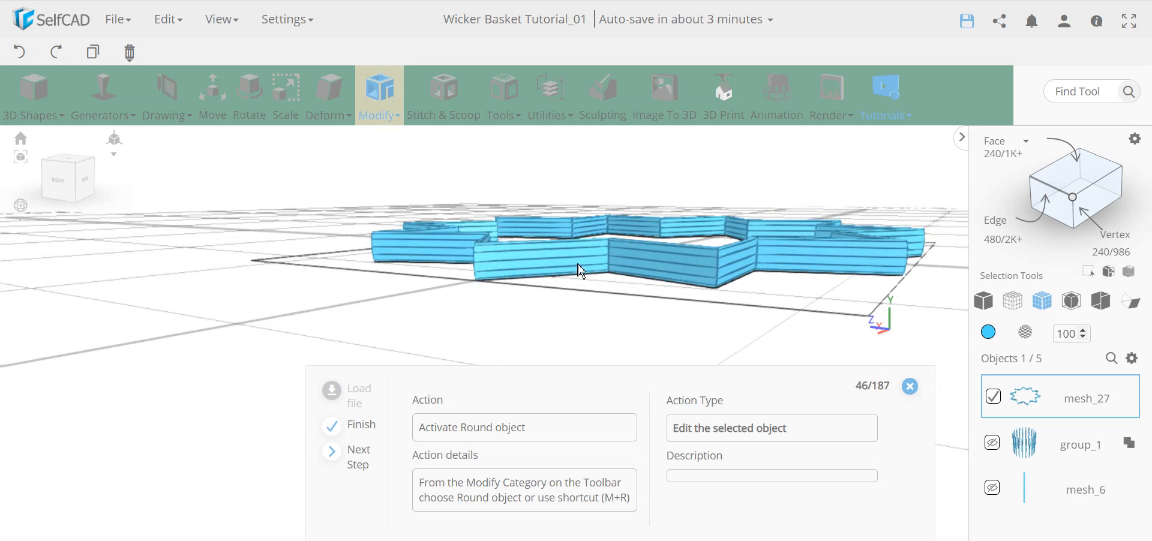
pyautogui.scroll(-8, 682, 271)
# Frame the star ring and bring up the Modify menu's Round Object option.
pyautogui.moveTo(692, 251); pyautogui.dragTo(680, 291, button='right')
pyautogui.moveTo(681, 292)
pyautogui.mouseDown()
pyautogui.moveTo(648, 260)
pyautogui.moveTo(685, 272)
pyautogui.moveTo(676, 291)
pyautogui.mouseUp()
pyautogui.scroll(6, 660, 226)
pyautogui.scroll(-8, 661, 218)
pyautogui.scroll(7, 677, 293)
pyautogui.scroll(6, 700, 292)
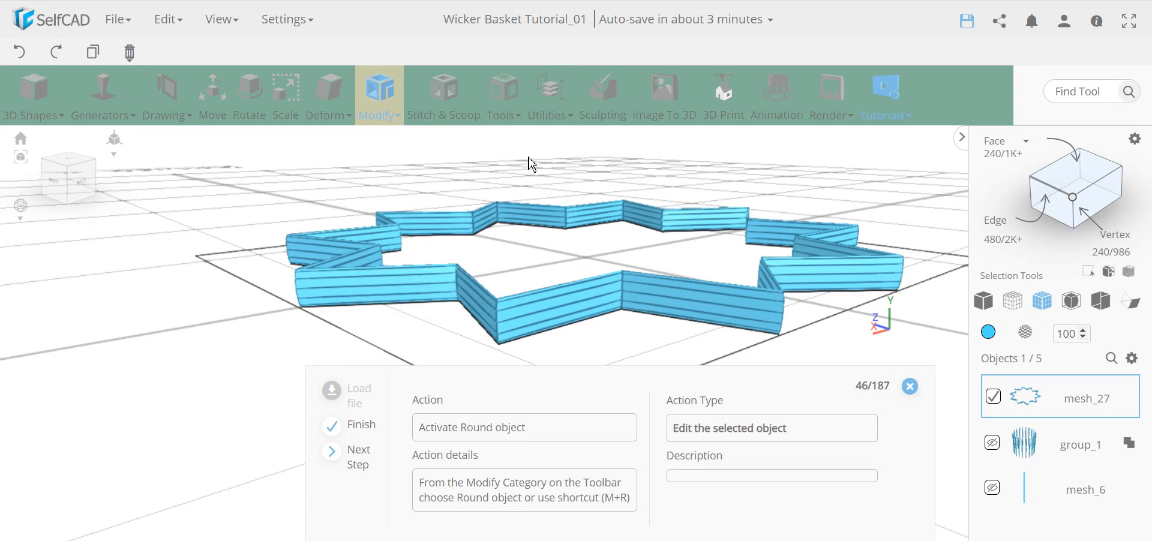
pyautogui.moveTo(509, 108)
pyautogui.moveTo(379, 95)
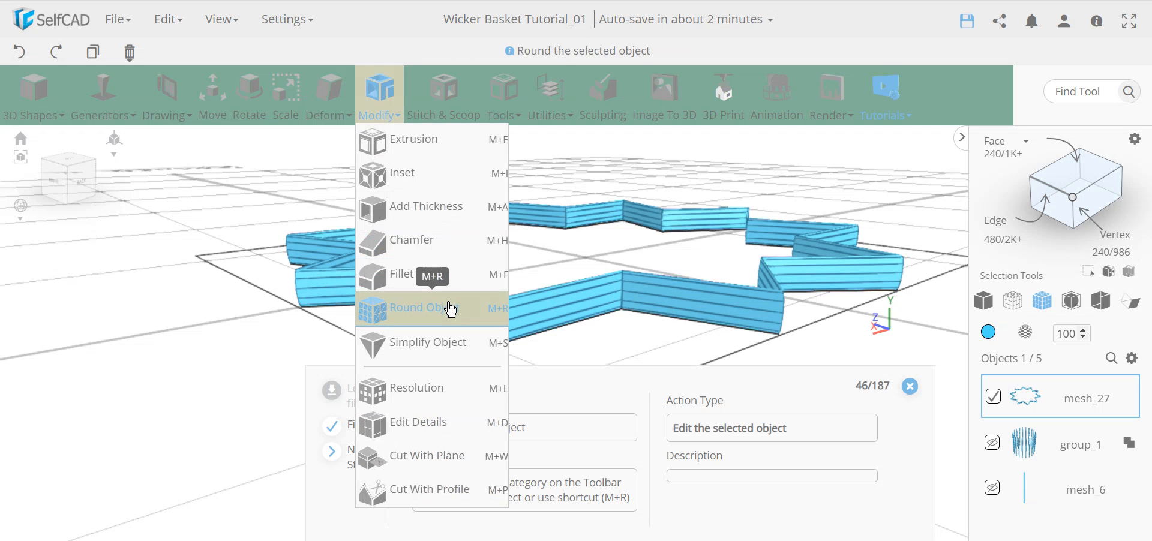
pyautogui.moveTo(550, 333); pyautogui.dragTo(399, 327, button='right')
# Apply Round Object to mesh_27 with Smoothness 2.
pyautogui.moveTo(378, 114)
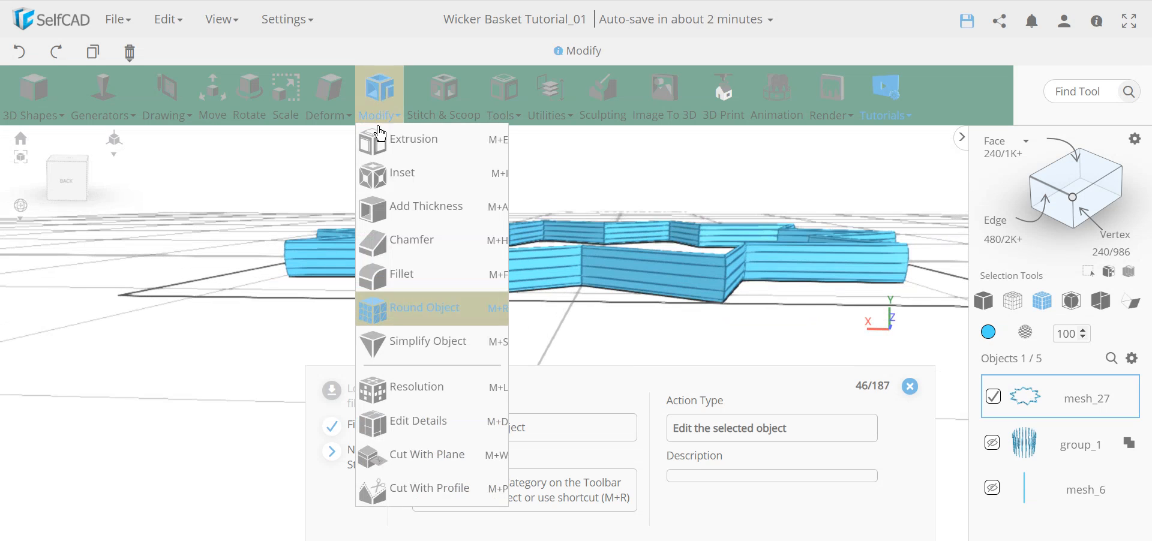
pyautogui.click(436, 321)
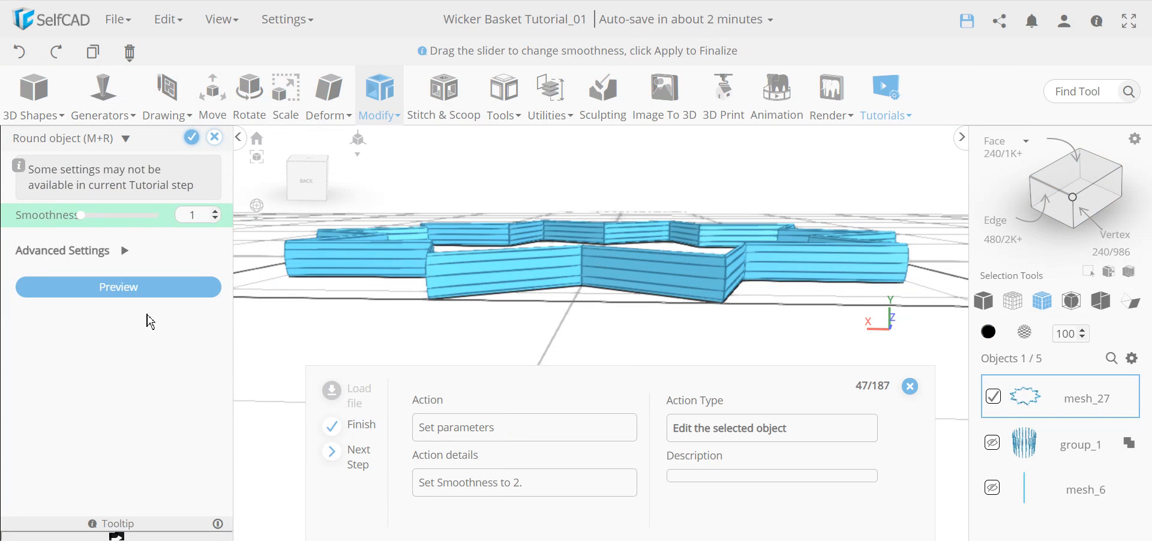
pyautogui.click(215, 211)
pyautogui.click(193, 143)
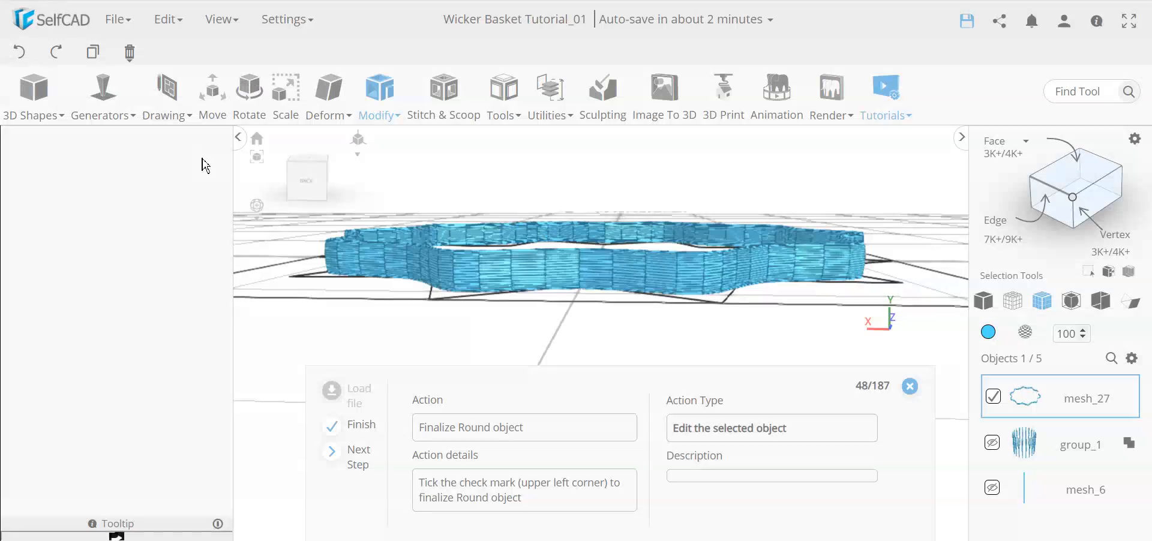
pyautogui.moveTo(265, 226); pyautogui.dragTo(403, 310, button='right')
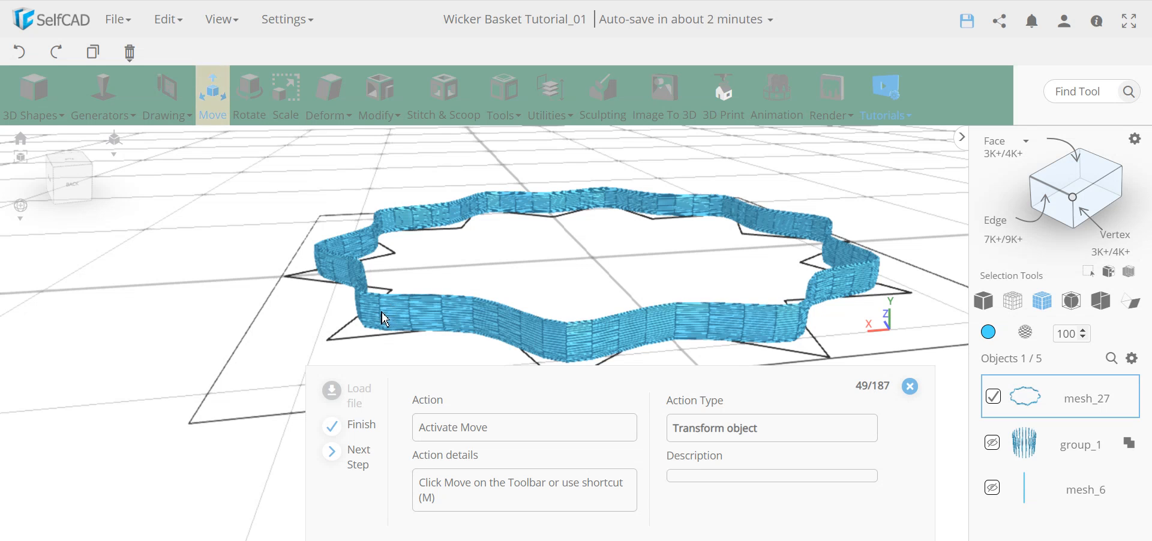
pyautogui.moveTo(333, 337); pyautogui.dragTo(304, 340, button='right')
pyautogui.moveTo(585, 278); pyautogui.dragTo(428, 336, button='right')
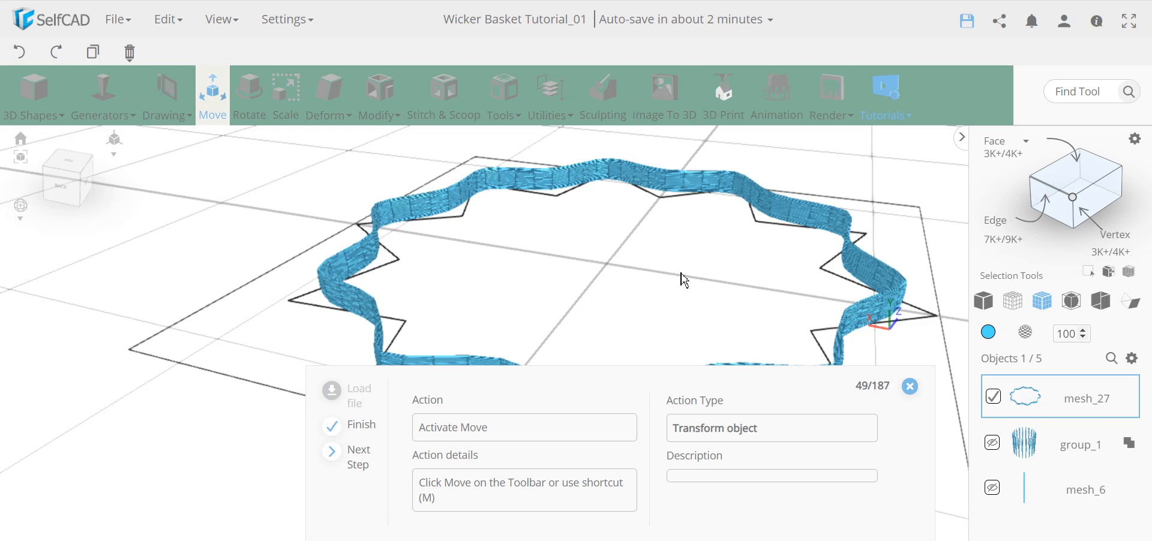
pyautogui.scroll(-5, 687, 264)
pyautogui.moveTo(706, 267); pyautogui.dragTo(696, 244, button='right')
pyautogui.scroll(5, 635, 225)
pyautogui.moveTo(618, 244); pyautogui.dragTo(501, 247, button='right')
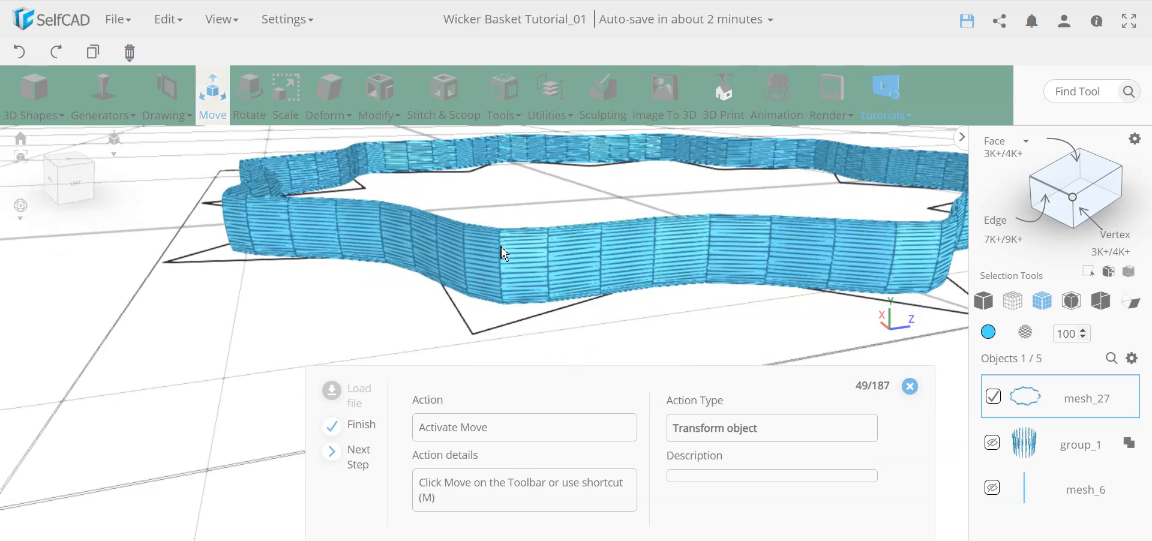
pyautogui.moveTo(618, 268); pyautogui.dragTo(491, 268, button='right')
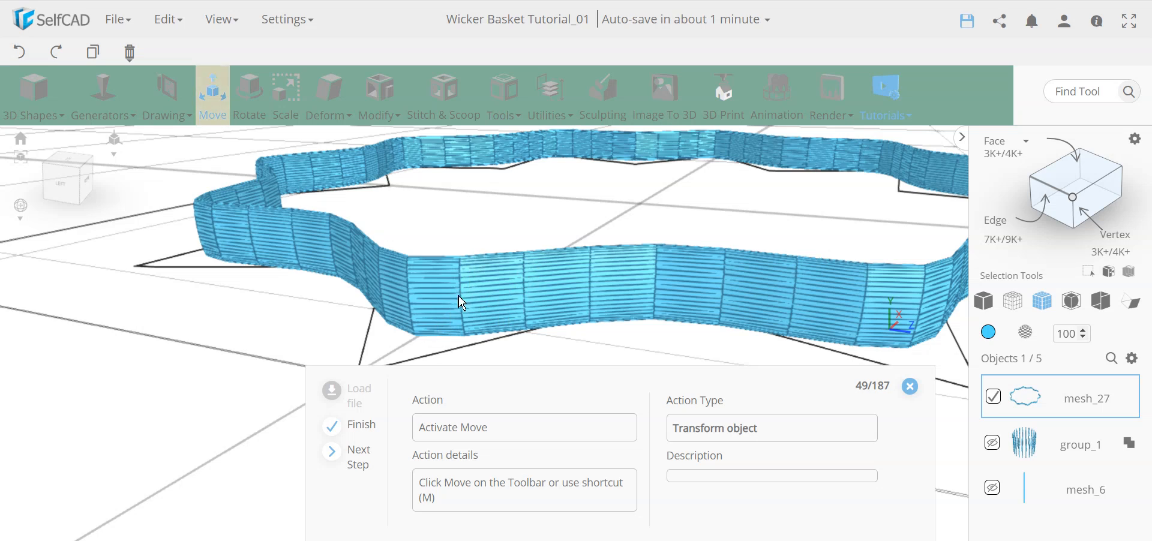
pyautogui.scroll(-4, 492, 288)
pyautogui.moveTo(564, 275); pyautogui.dragTo(804, 236, button='right')
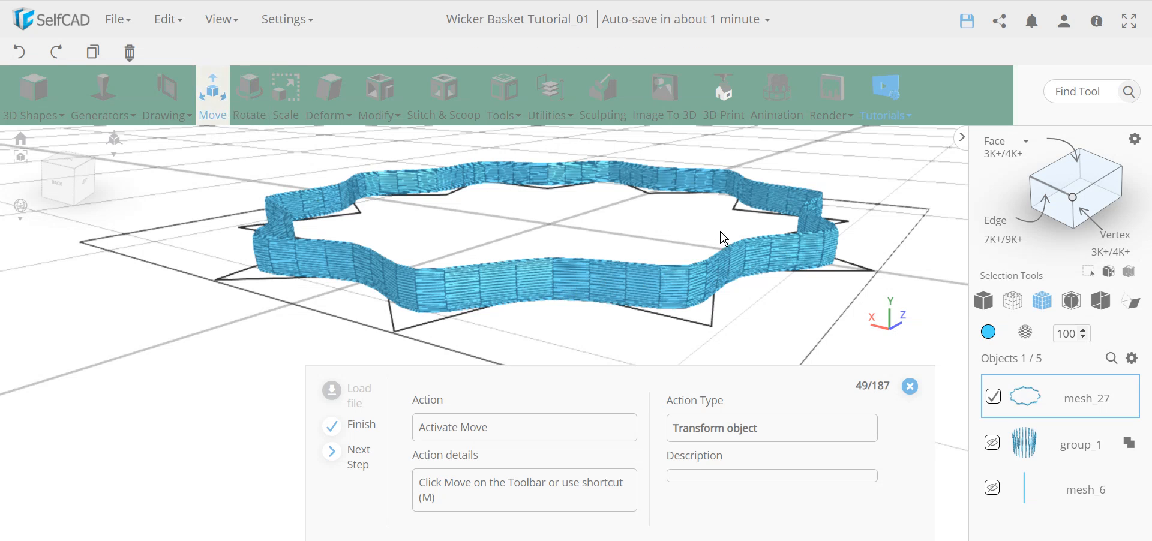
# Move mesh_27 up to Y 3.13 and close the Move panel.
pyautogui.click(220, 107)
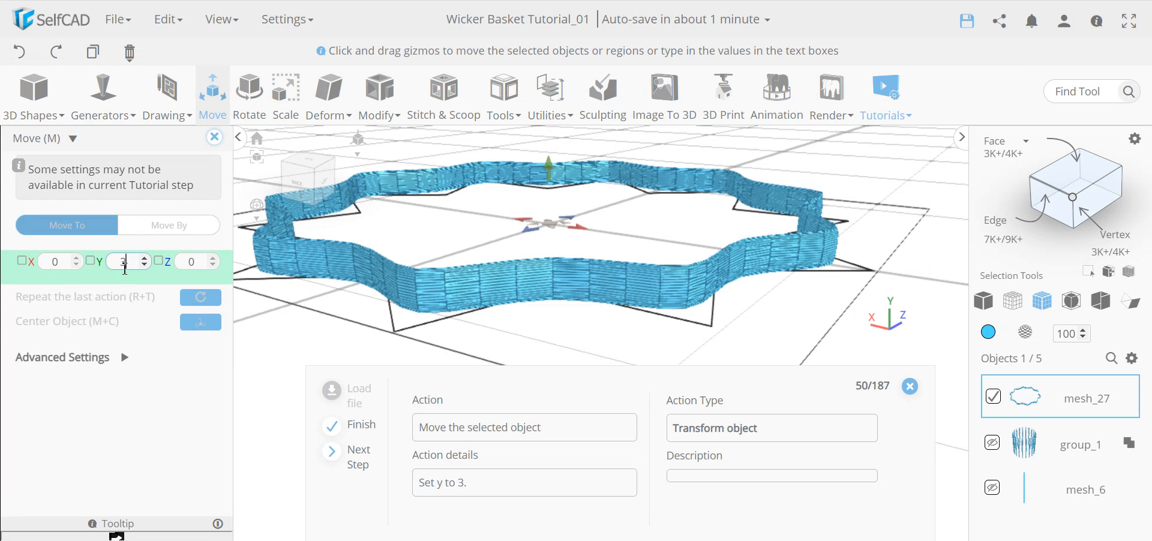
pyautogui.press('Return')
pyautogui.moveTo(488, 315); pyautogui.dragTo(566, 286, button='right')
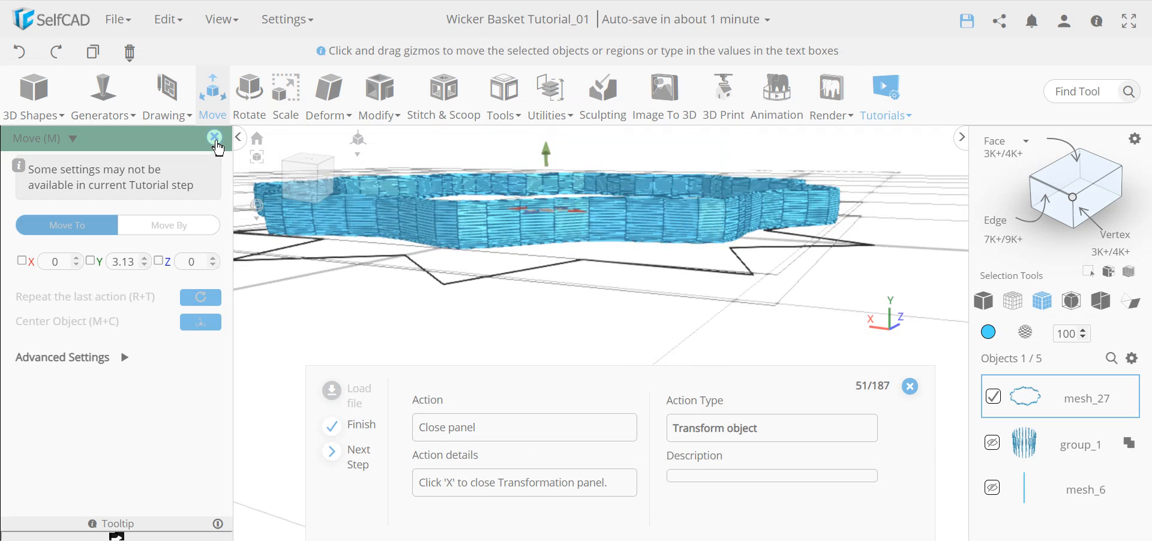
pyautogui.click(214, 137)
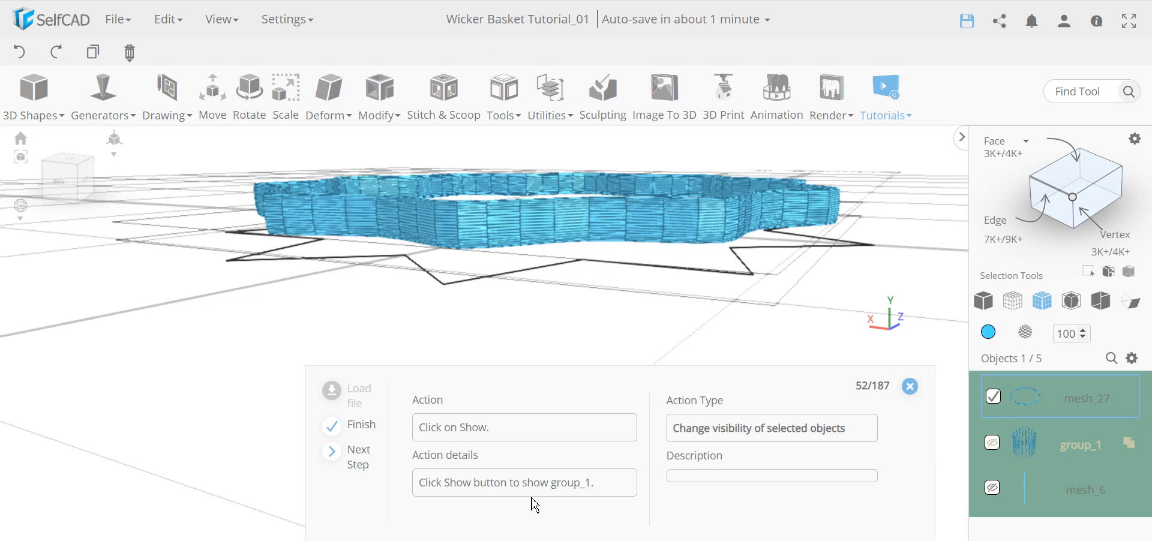
# Unhide group_1's vertical rods and orbit around the basket to check them through the ring.
pyautogui.click(993, 444)
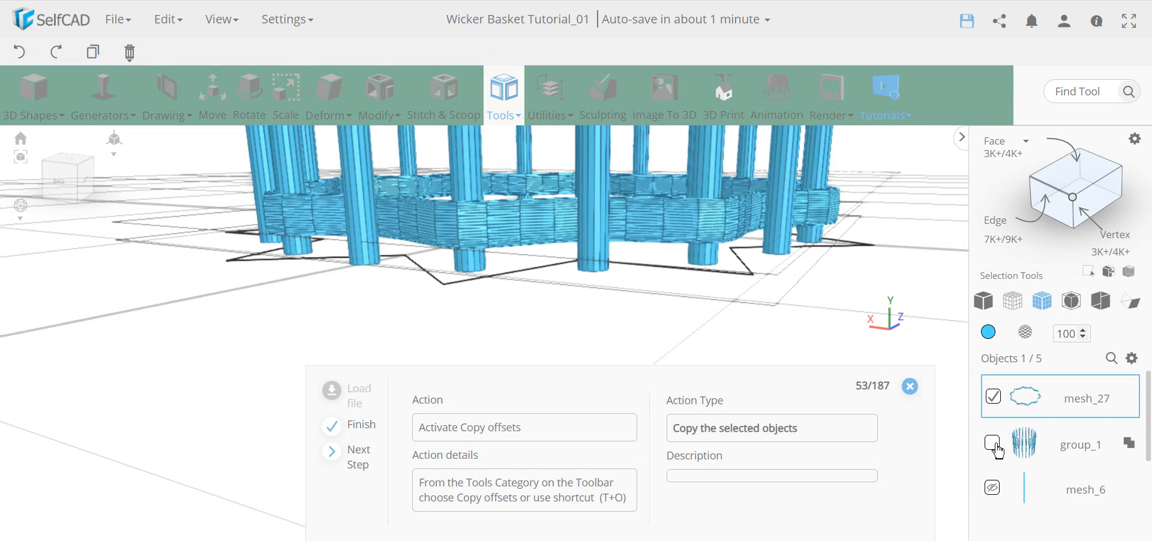
pyautogui.scroll(-4, 625, 267)
pyautogui.moveTo(645, 268); pyautogui.dragTo(585, 322, button='right')
pyautogui.scroll(10, 581, 312)
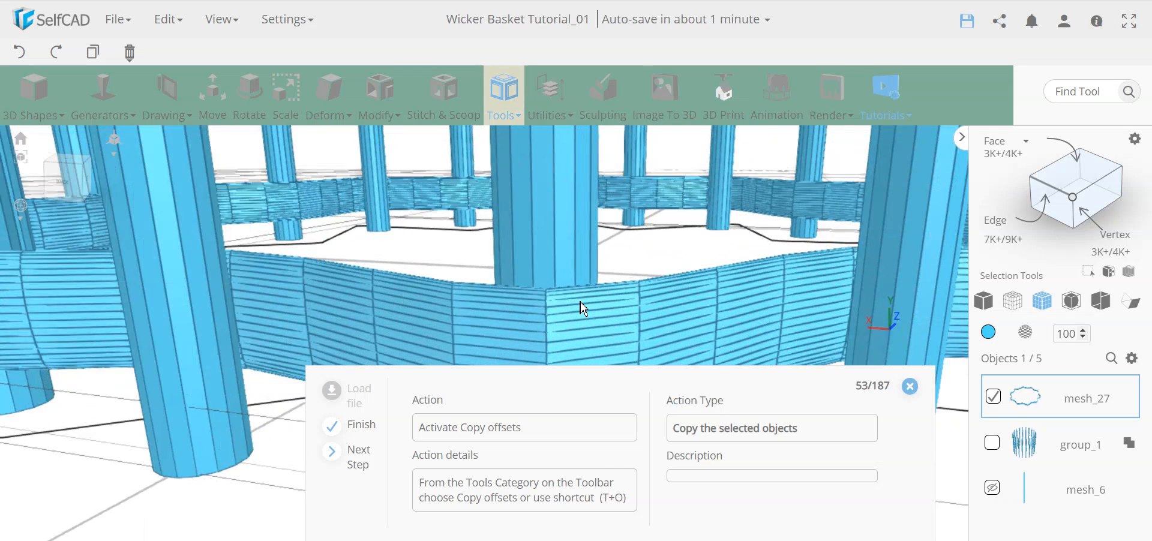
pyautogui.scroll(-5, 582, 303)
pyautogui.moveTo(582, 303); pyautogui.dragTo(508, 305, button='right')
pyautogui.scroll(2, 508, 305)
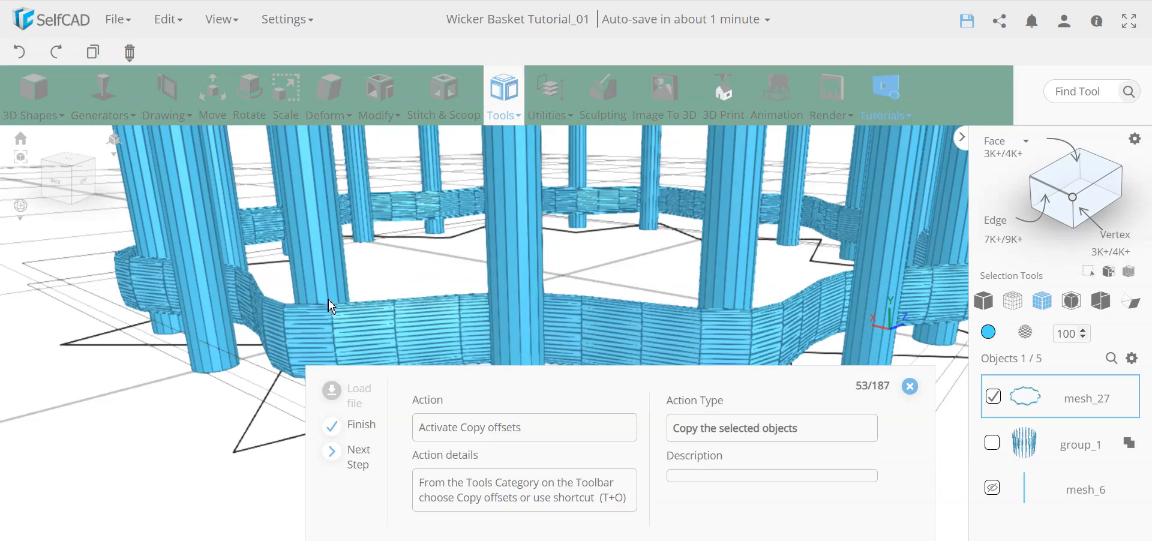
pyautogui.moveTo(316, 313); pyautogui.dragTo(258, 329, button='right')
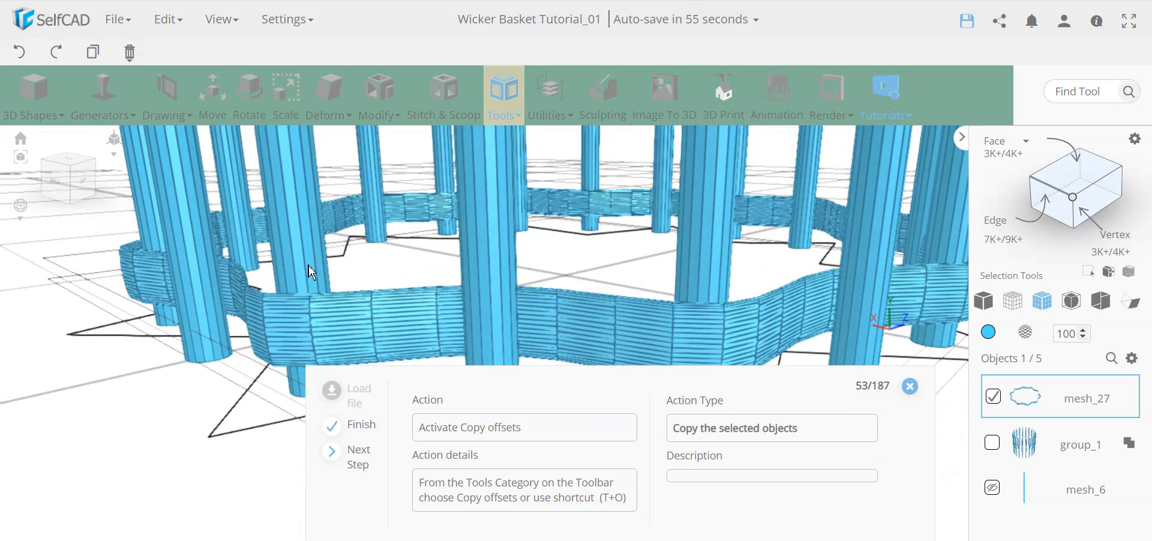
pyautogui.moveTo(241, 353); pyautogui.dragTo(148, 322, button='right')
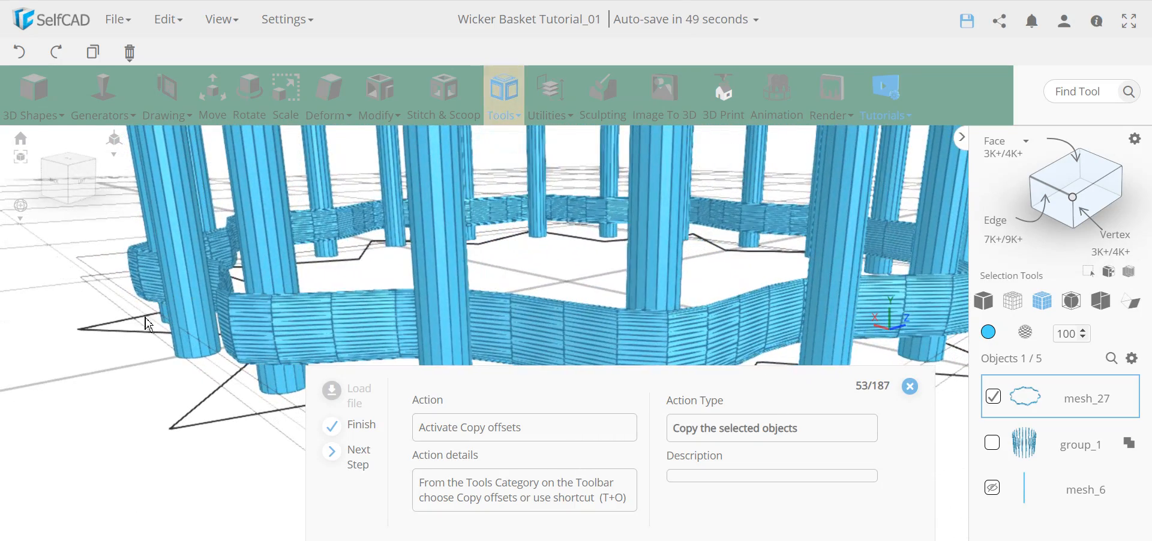
pyautogui.scroll(-5, 805, 305)
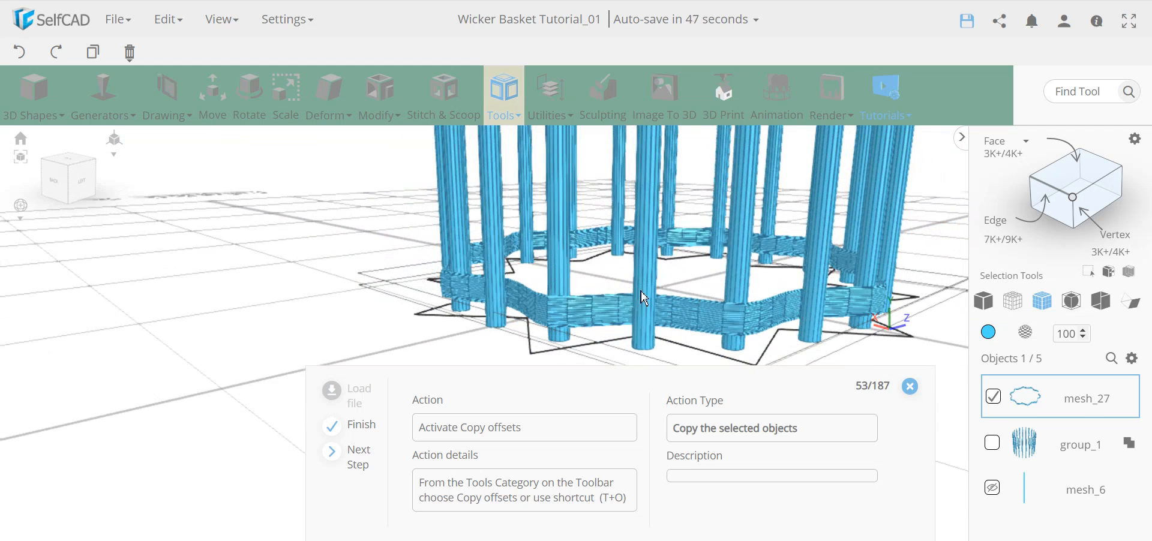
pyautogui.moveTo(560, 309); pyautogui.dragTo(544, 311, button='right')
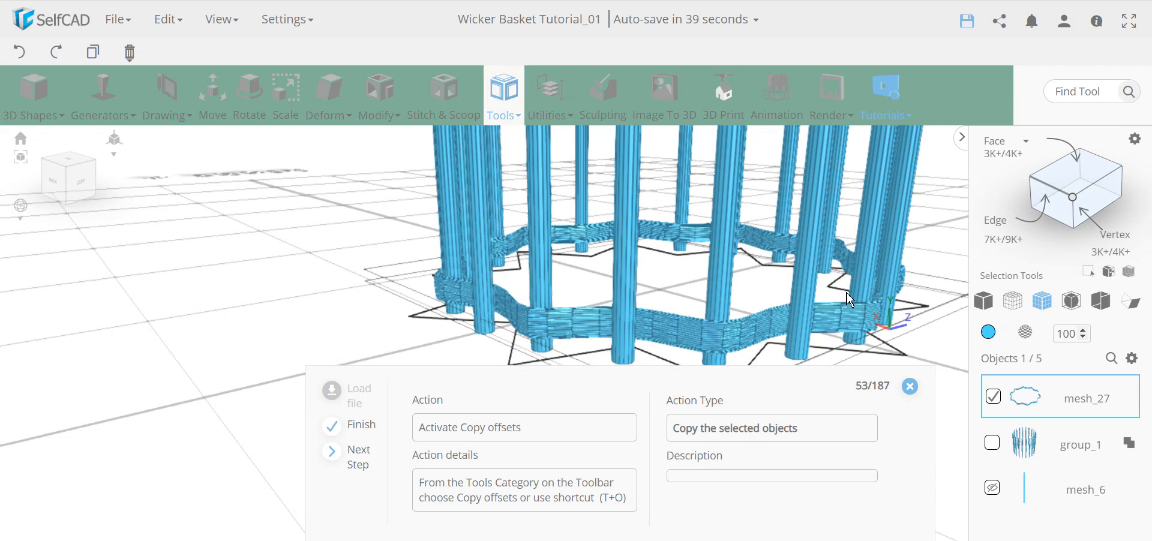
# Start Copy offsets on the ring with a Position step offsetting Y by 6.
pyautogui.click(504, 112)
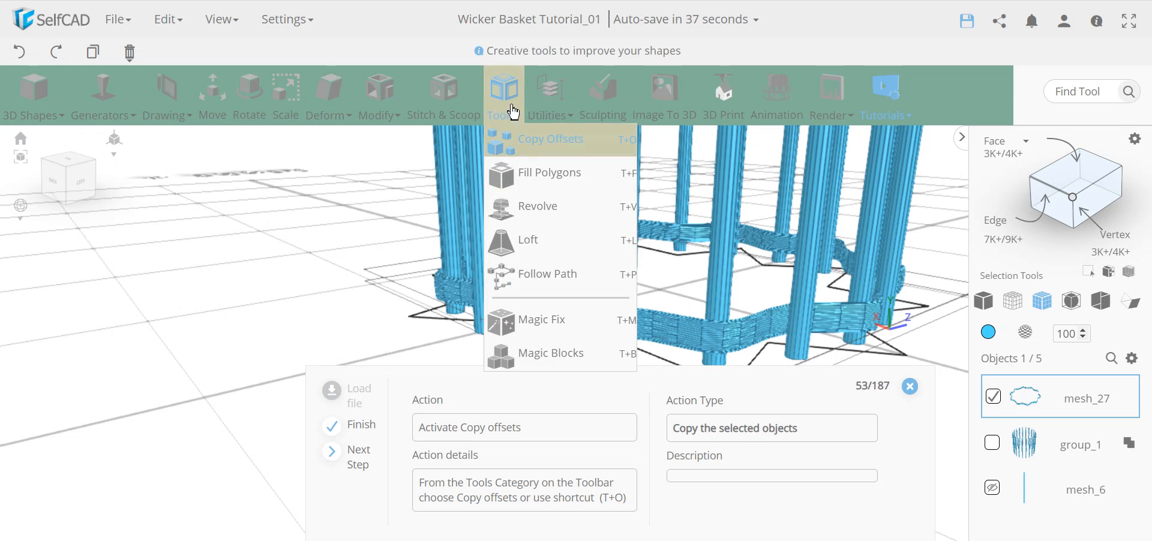
pyautogui.click(494, 113)
pyautogui.click(496, 113)
pyautogui.click(521, 147)
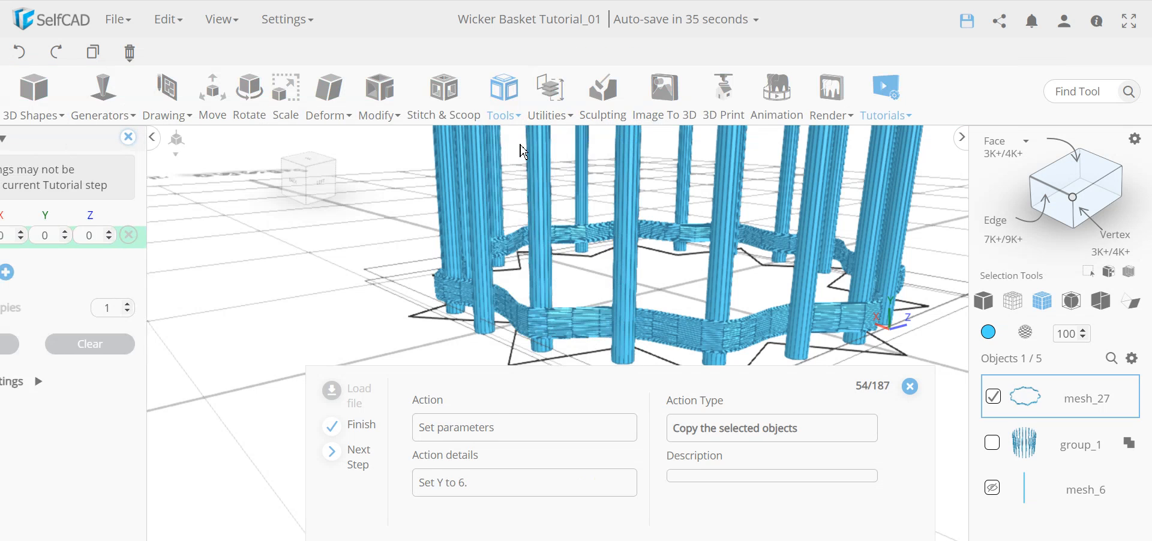
pyautogui.click(50, 238)
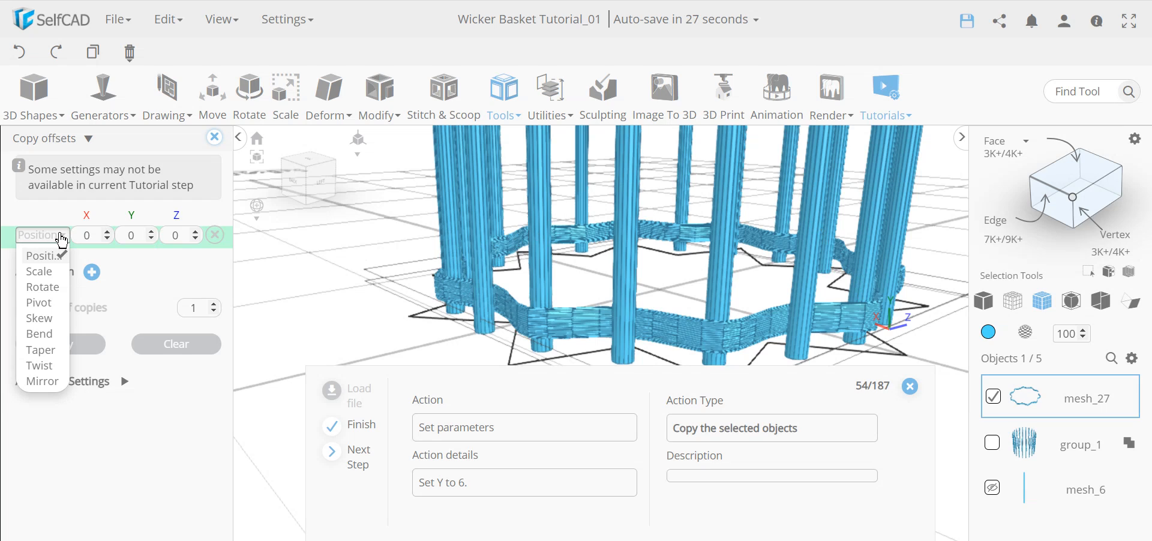
pyautogui.click(123, 268)
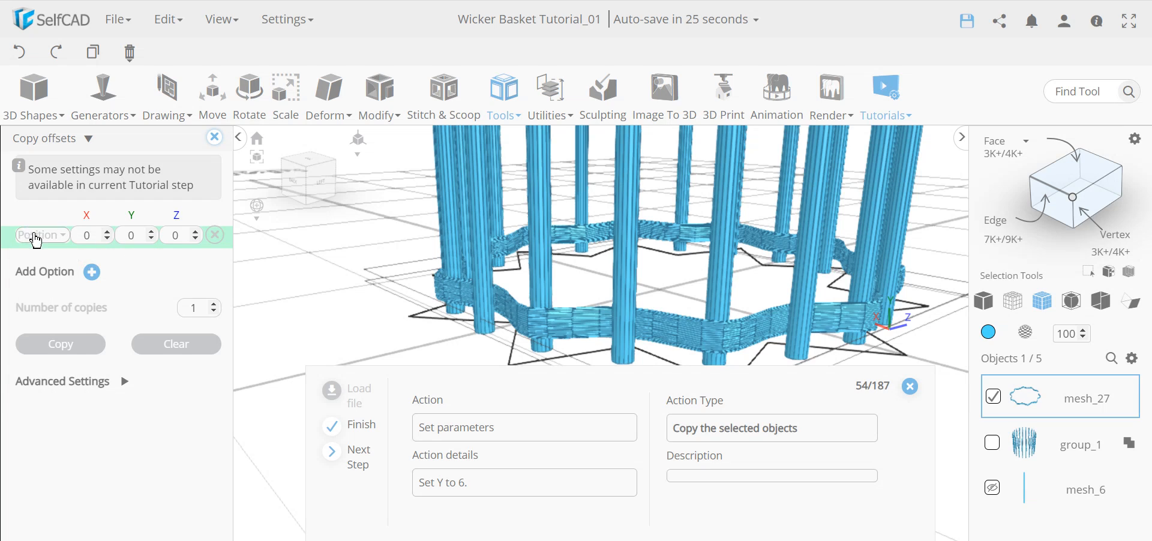
pyautogui.doubleClick(139, 235)
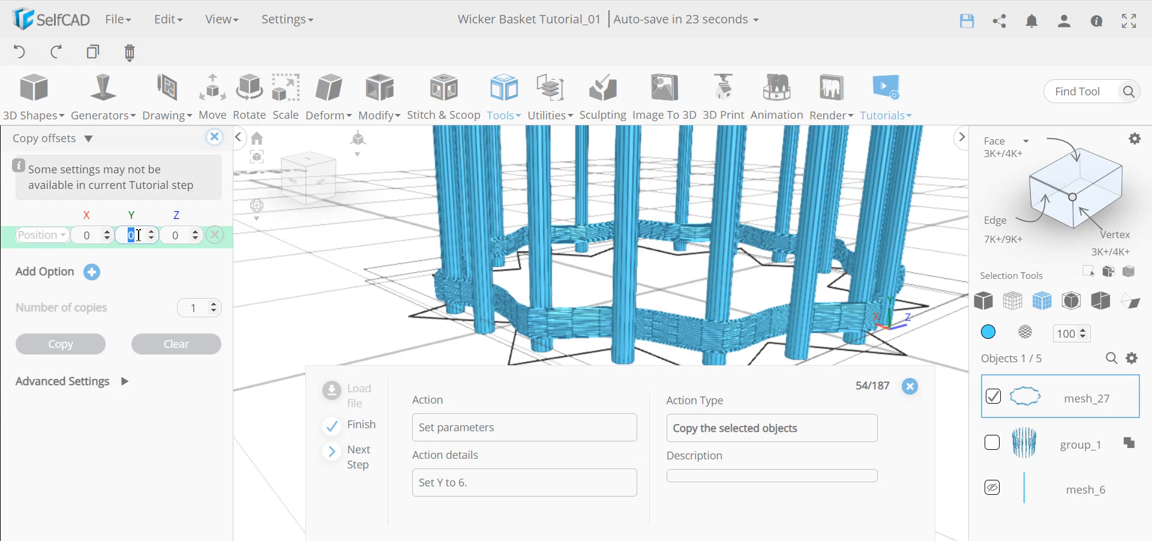
pyautogui.press('Return')
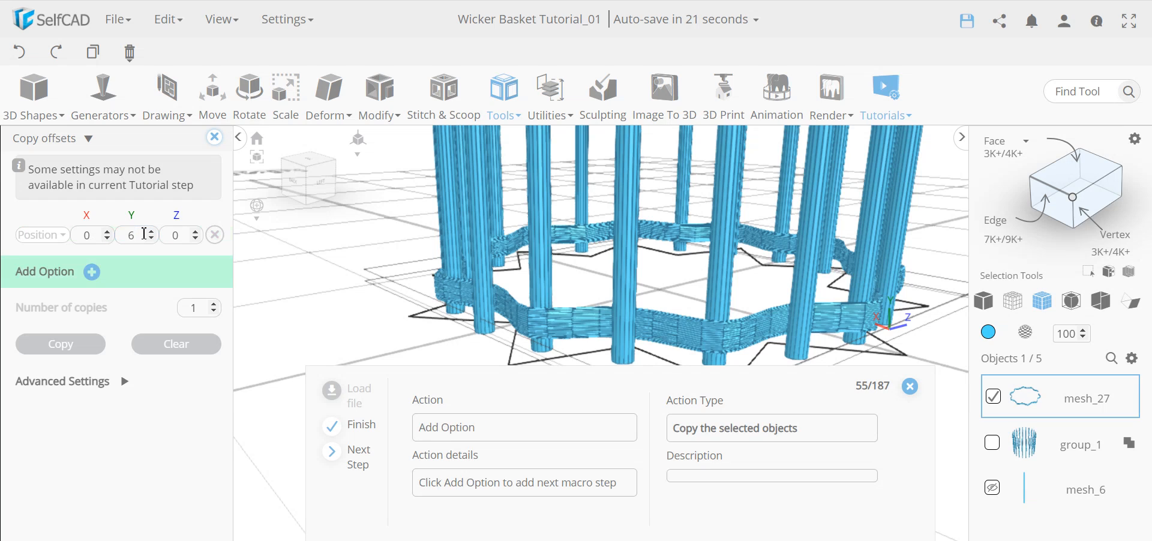
# Add a Rotate step of 18 around Y and set the number of copies to 15.
pyautogui.click(92, 272)
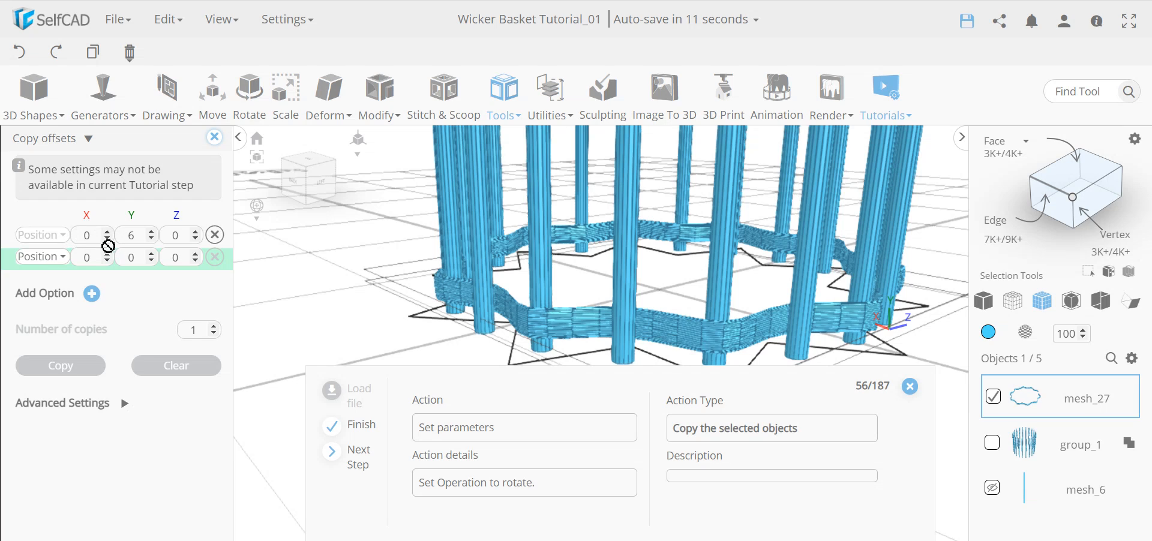
pyautogui.click(50, 259)
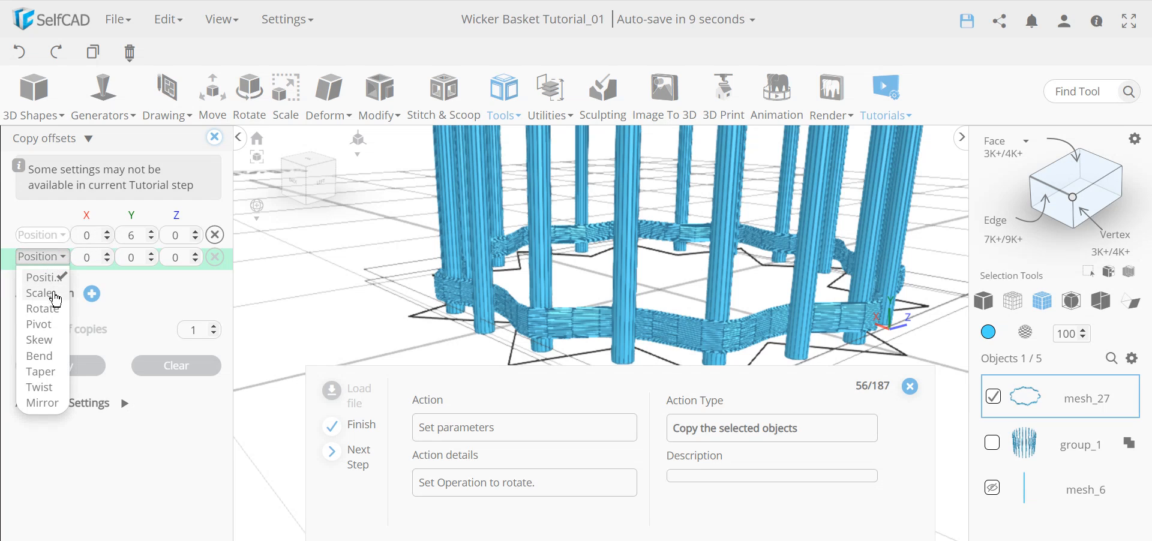
pyautogui.click(42, 309)
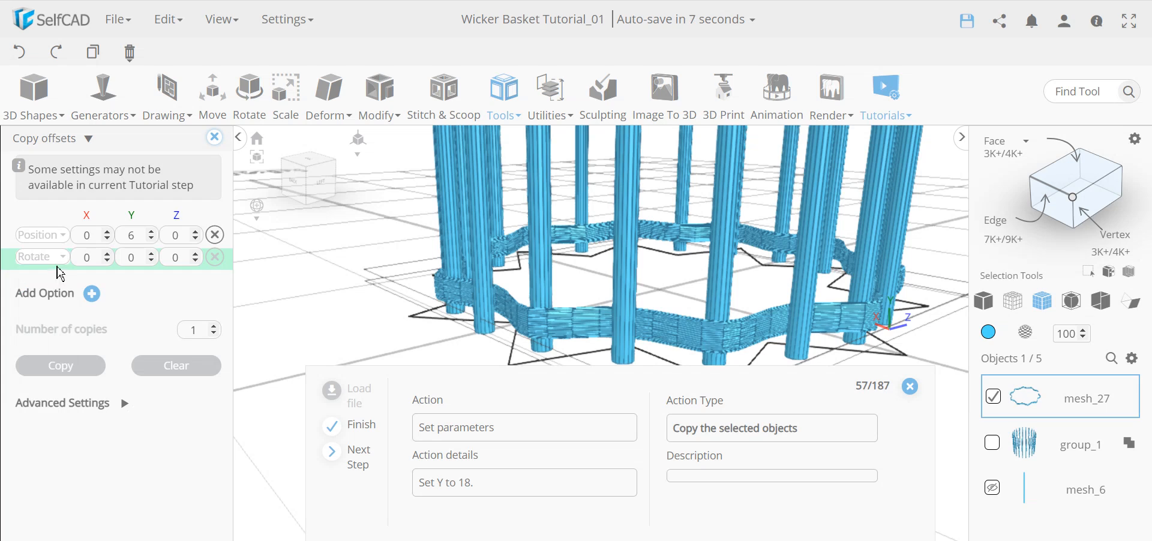
pyautogui.doubleClick(137, 262)
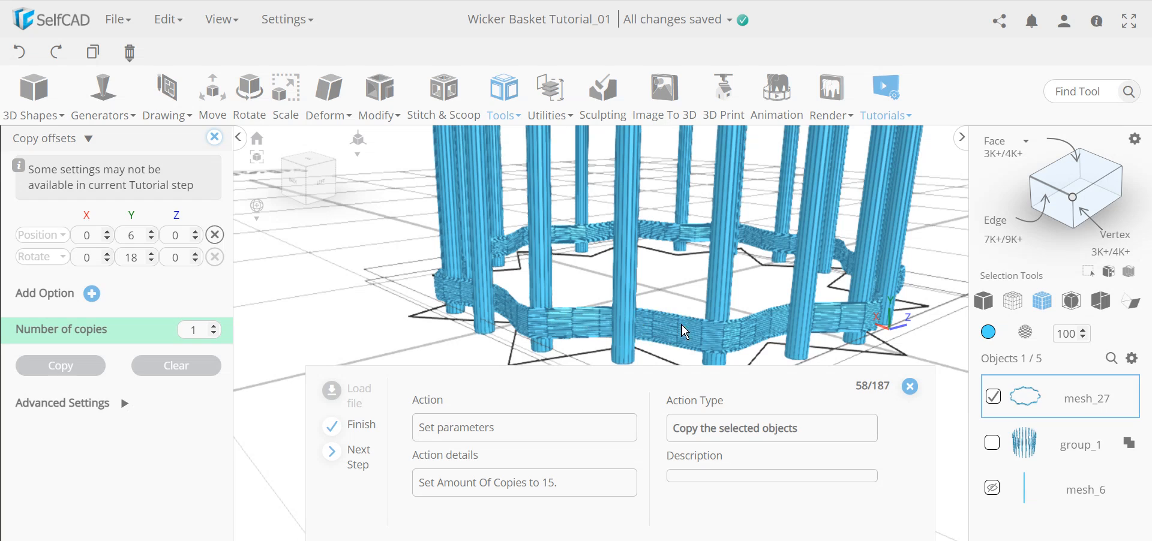
pyautogui.doubleClick(195, 331)
pyautogui.click(139, 345)
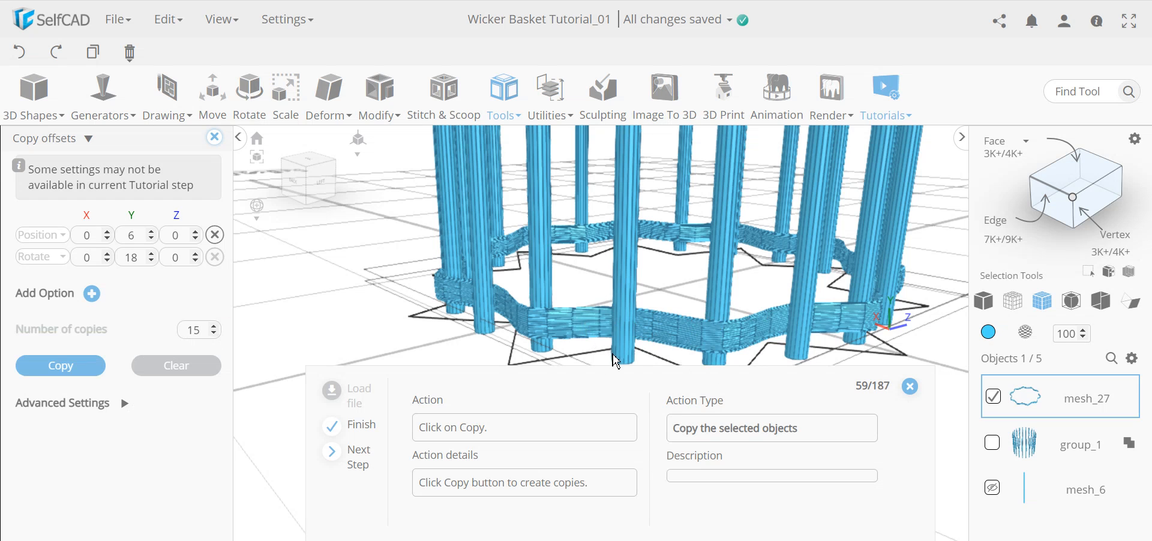
pyautogui.scroll(-5, 616, 360)
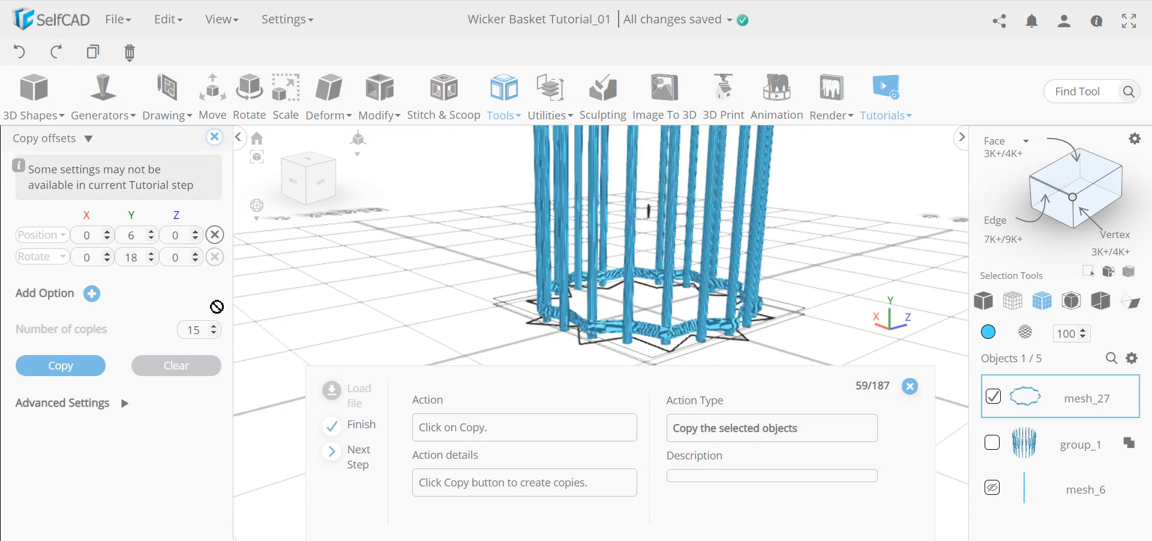
pyautogui.moveTo(582, 324); pyautogui.dragTo(559, 328, button='right')
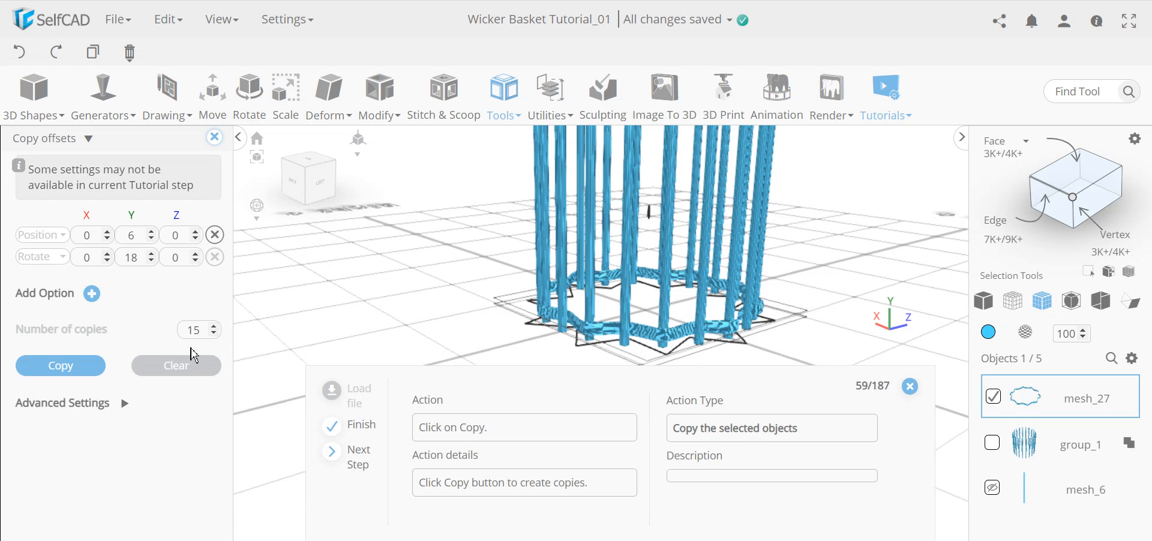
# Create the 15 rotated offset copies of the ring stacked up the rods.
pyautogui.click(61, 367)
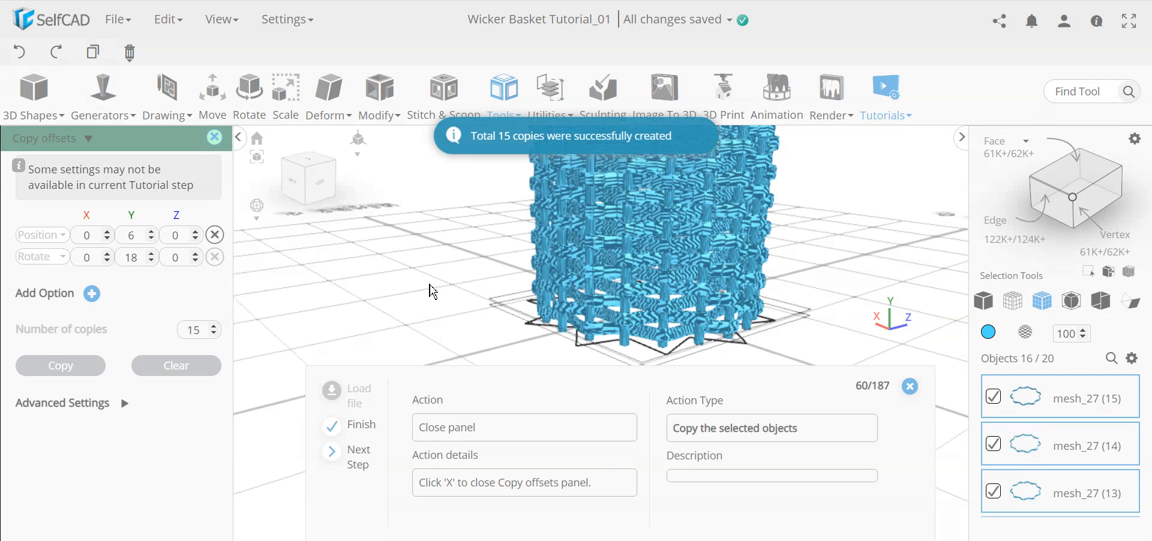
pyautogui.click(215, 139)
pyautogui.scroll(-6, 701, 242)
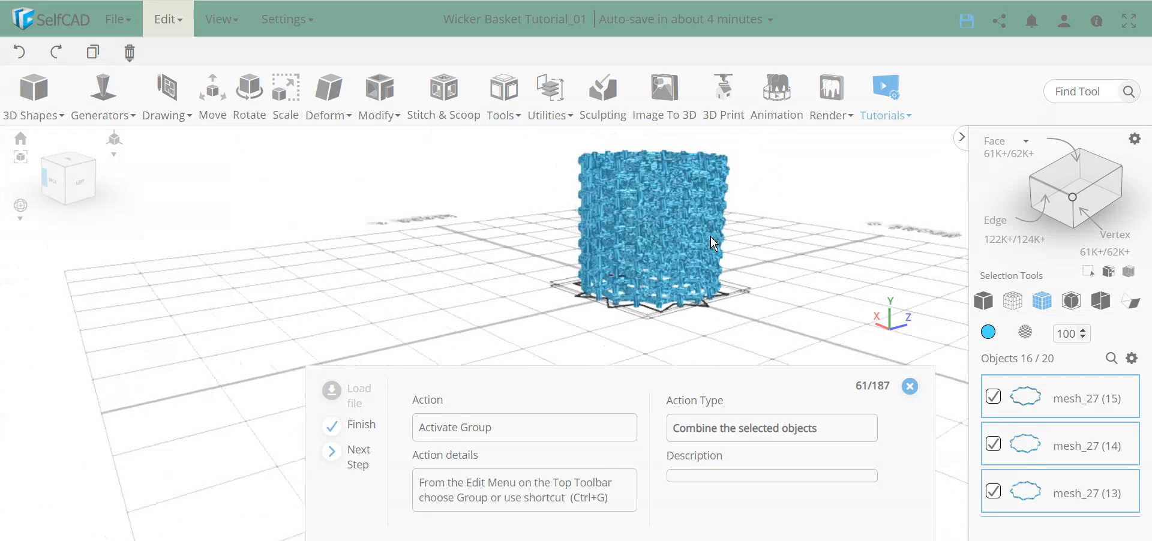
pyautogui.moveTo(684, 192); pyautogui.dragTo(654, 222, button='middle')
pyautogui.scroll(4, 643, 268)
pyautogui.scroll(5, 643, 269)
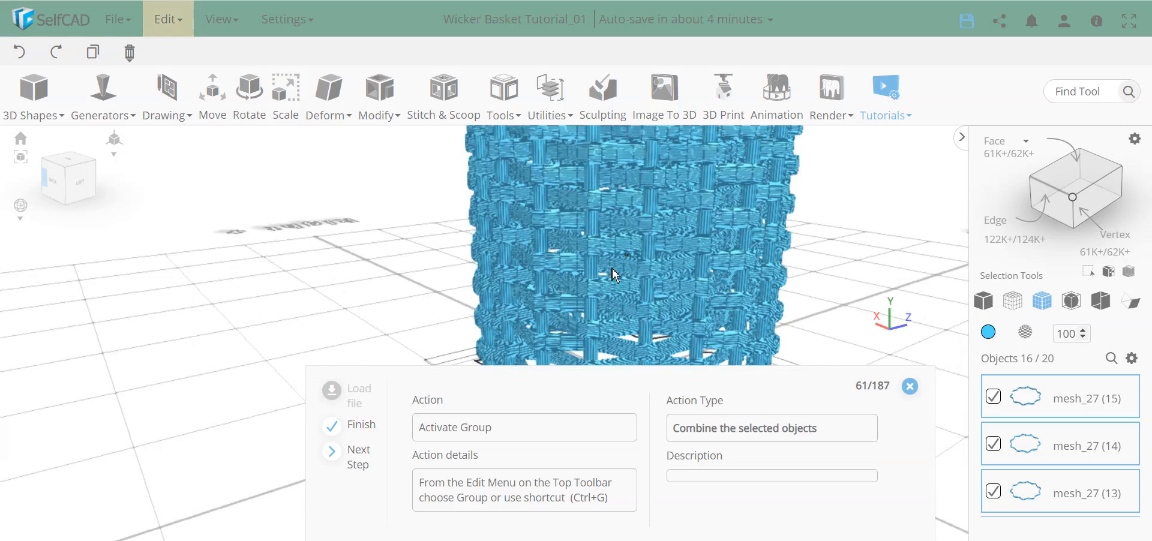
pyautogui.moveTo(666, 276); pyautogui.dragTo(674, 261, button='right')
pyautogui.scroll(-8, 674, 260)
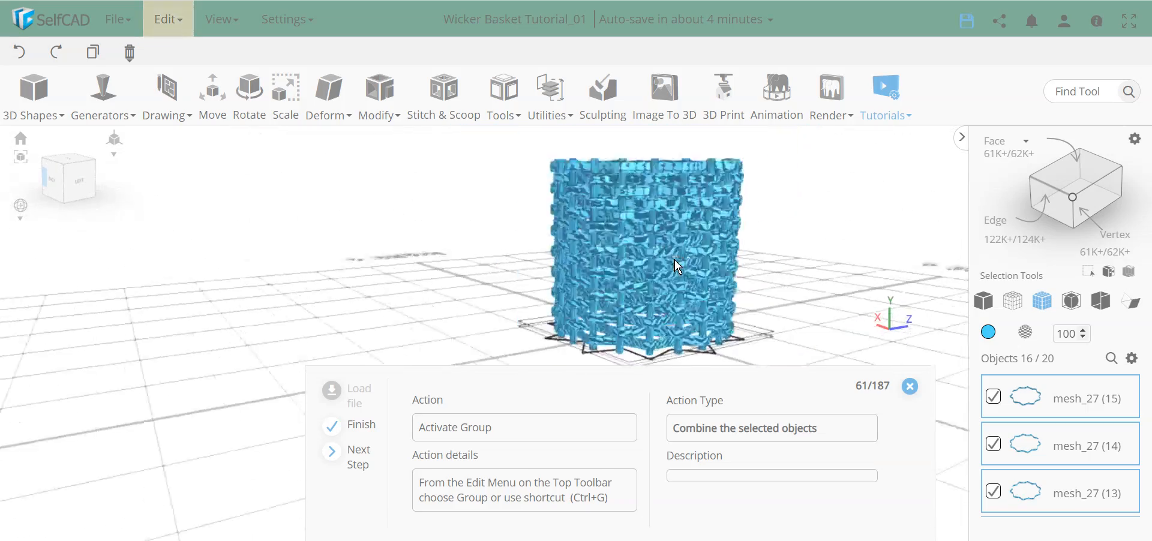
pyautogui.scroll(3, 689, 274)
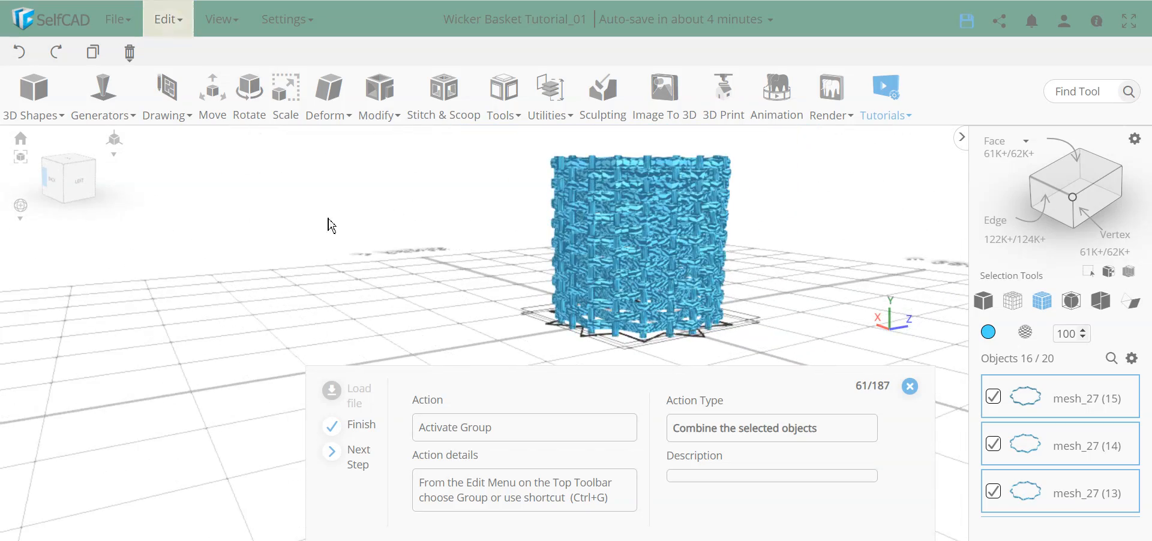
# Group the ring copies into group_2 and select it together with group_1.
pyautogui.click(168, 20)
pyautogui.click(186, 165)
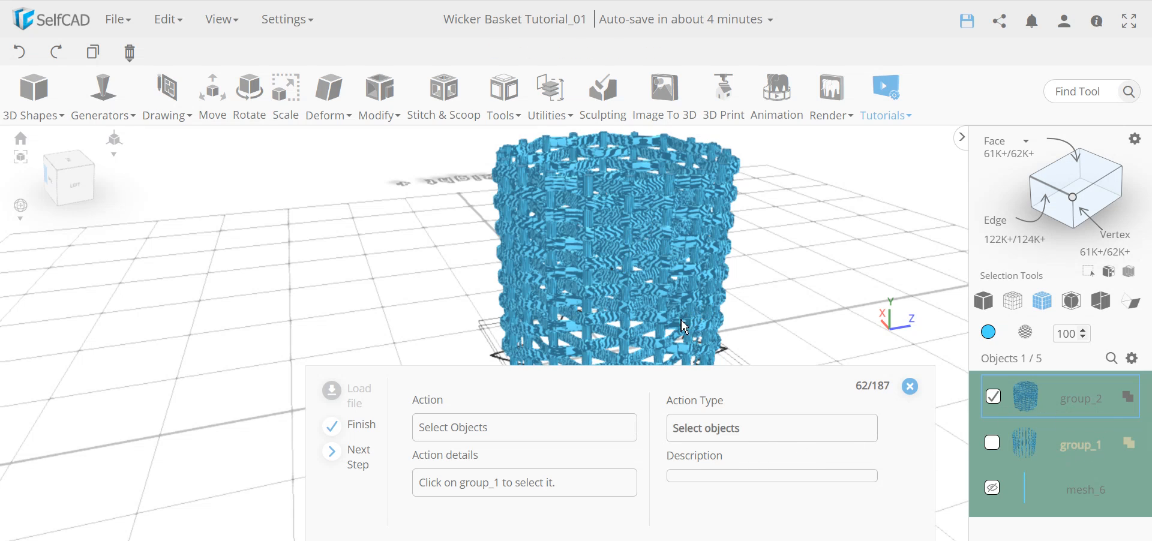
pyautogui.click(994, 447)
# Taper both groups from origin Center/Top with X and Z set to 30.
pyautogui.click(329, 110)
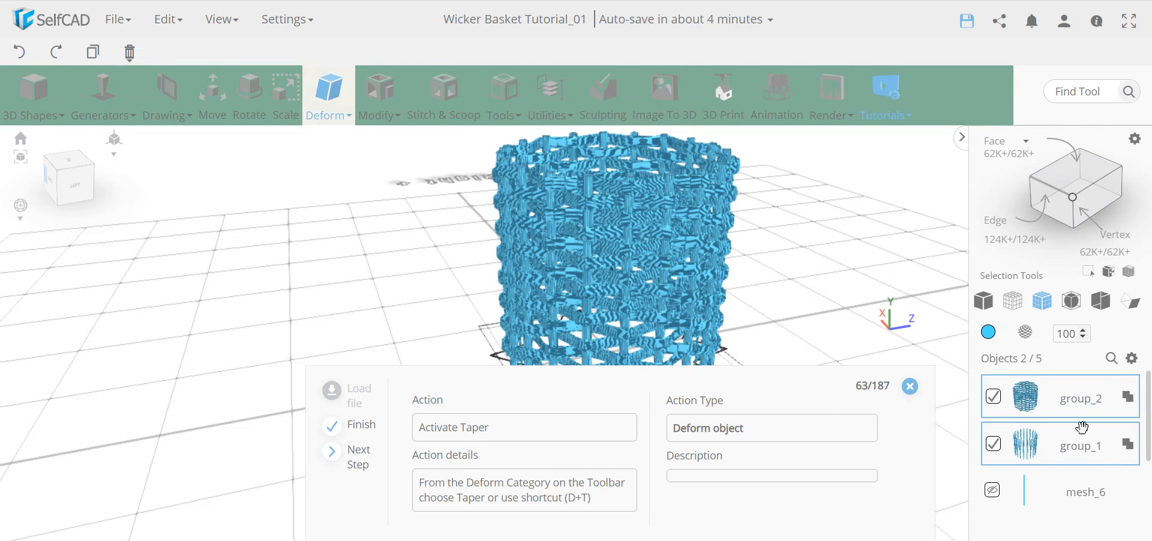
pyautogui.click(334, 113)
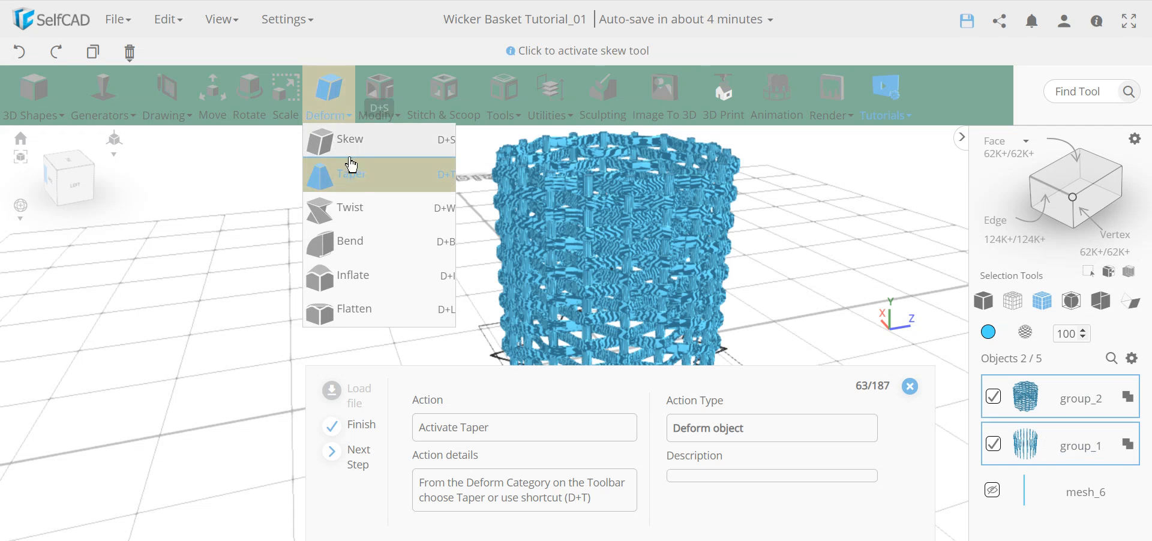
pyautogui.click(359, 189)
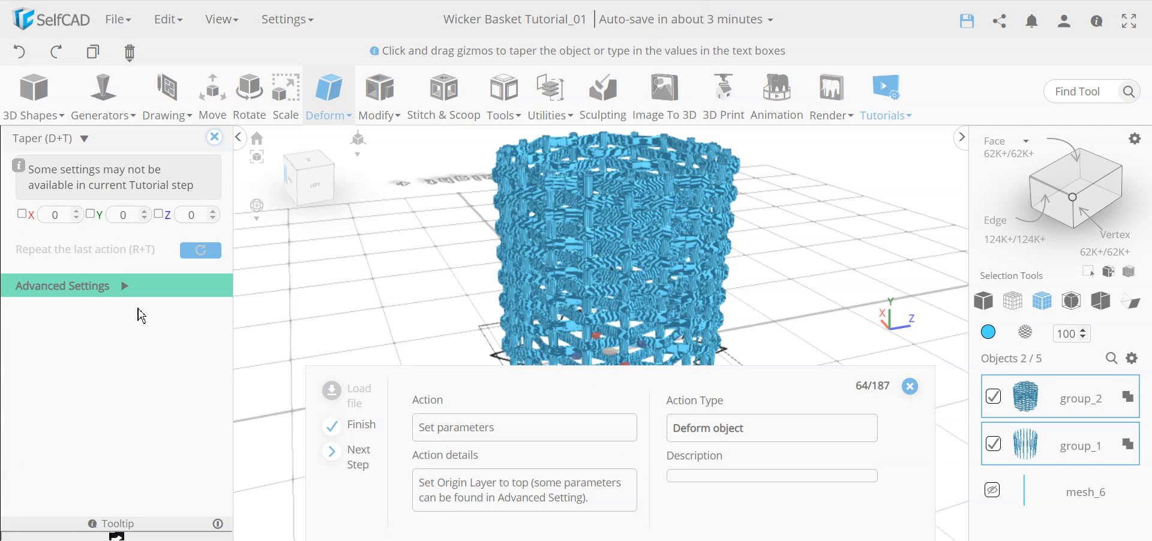
pyautogui.click(123, 289)
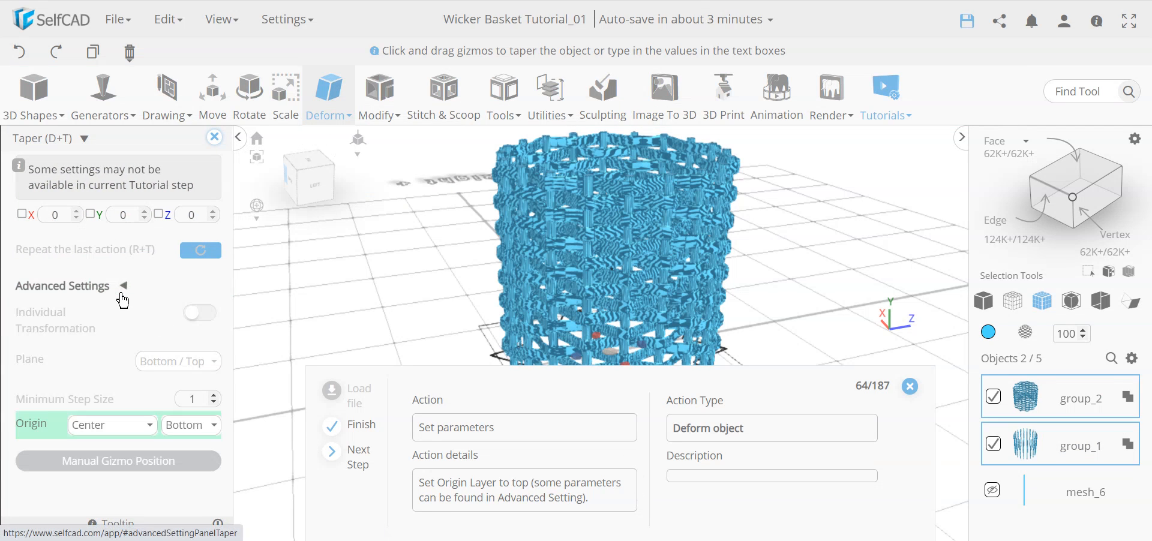
pyautogui.click(120, 426)
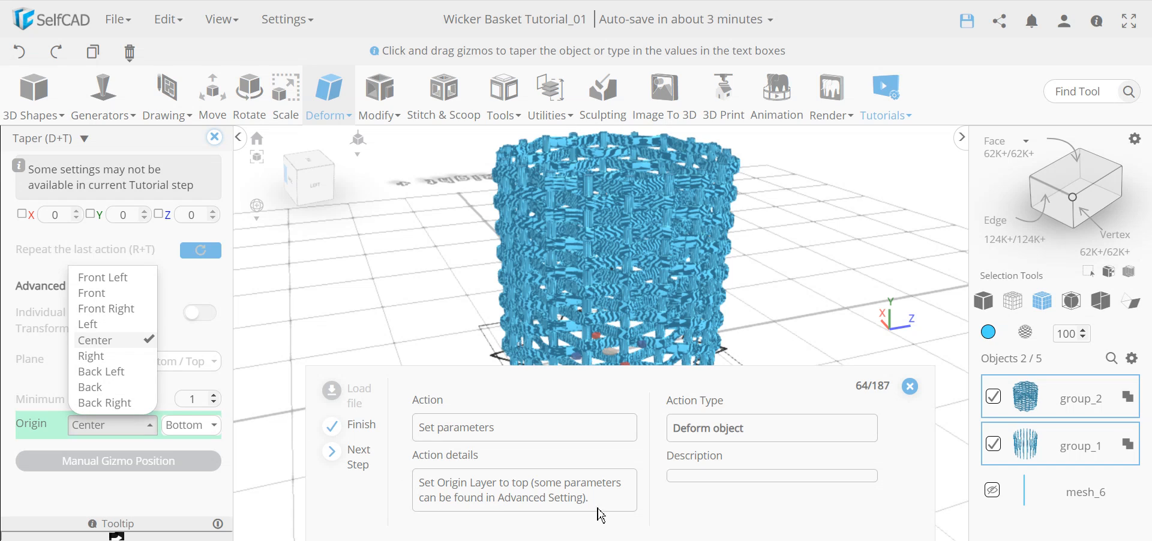
pyautogui.click(118, 428)
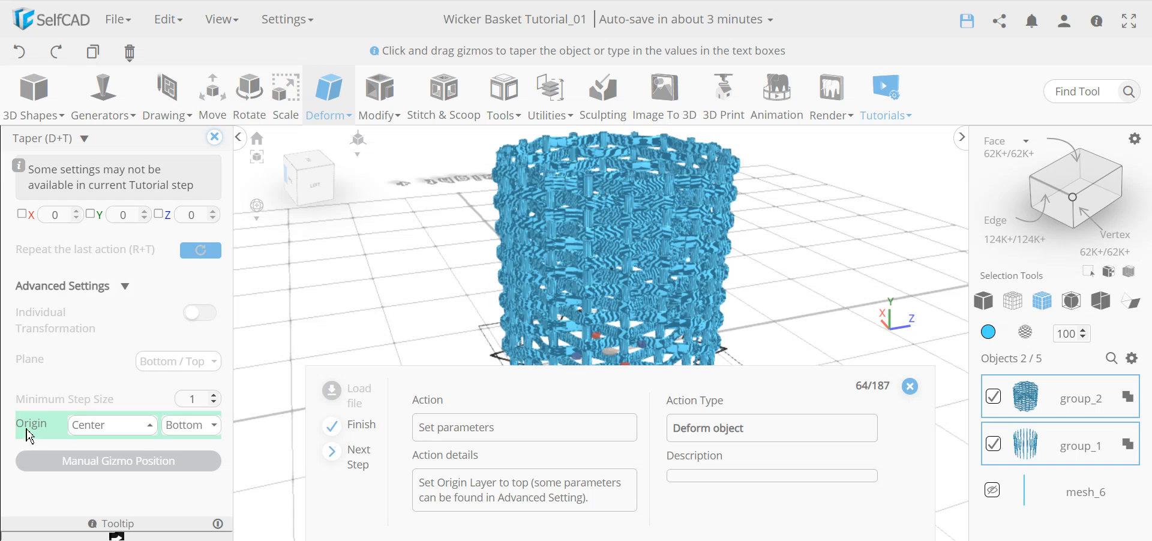
pyautogui.click(204, 427)
pyautogui.click(210, 450)
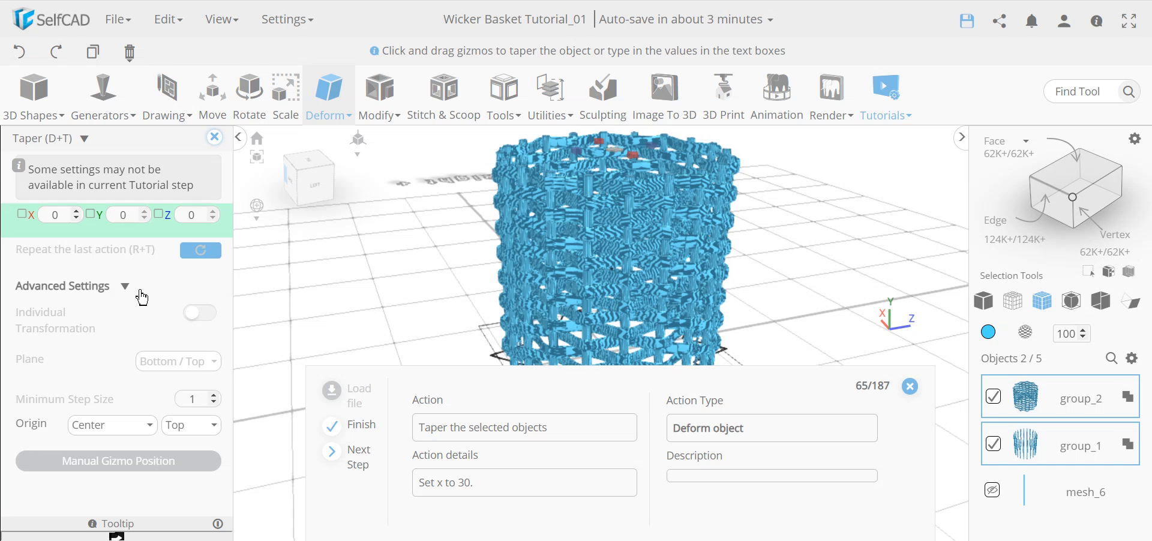
pyautogui.doubleClick(56, 215)
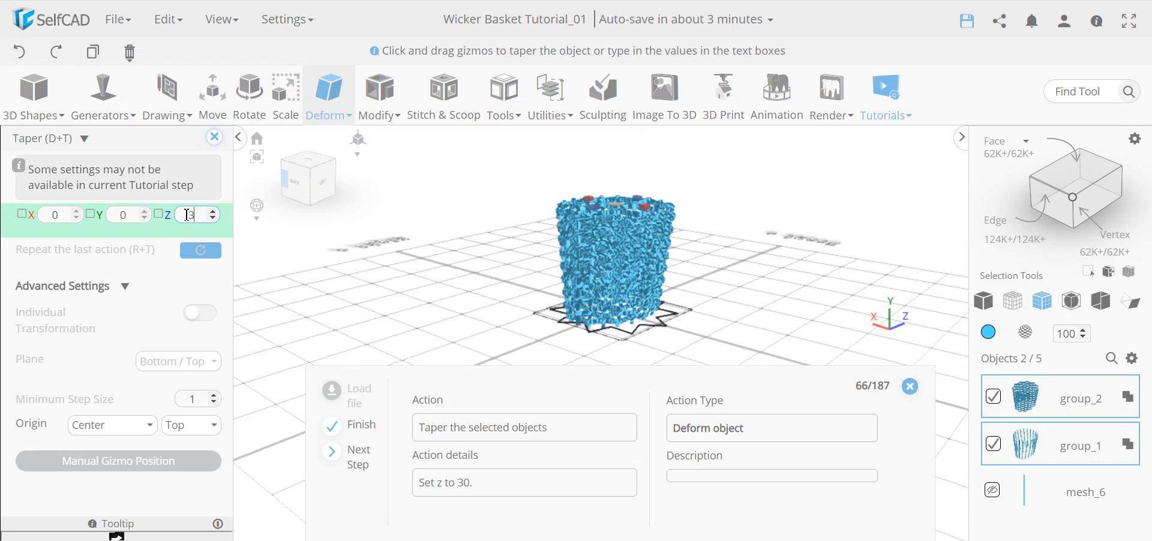
pyautogui.press('Return')
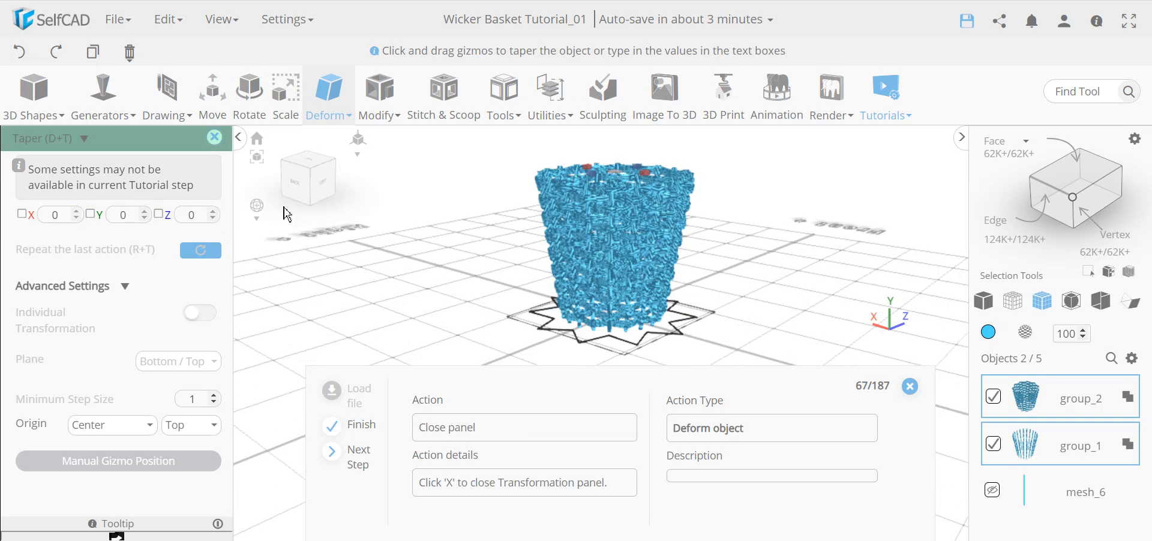
# Close the taper settings and view the tapered basket from low, high and top-down angles.
pyautogui.click(215, 138)
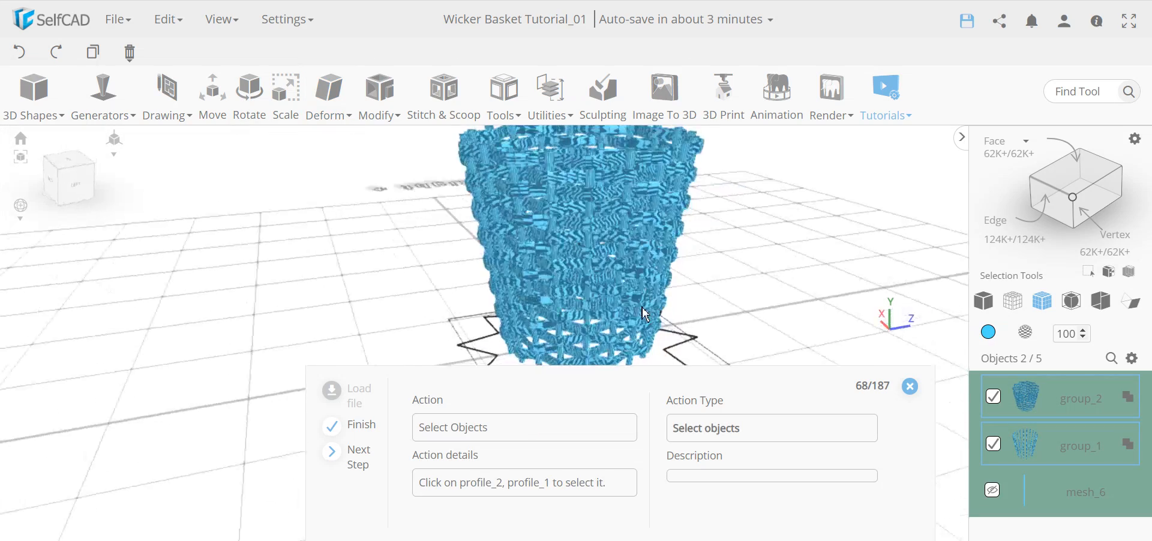
pyautogui.moveTo(542, 344); pyautogui.dragTo(664, 184, button='right')
pyautogui.moveTo(691, 324); pyautogui.dragTo(612, 270, button='right')
pyautogui.moveTo(607, 188)
pyautogui.mouseDown(button='right')
pyautogui.moveTo(537, 264)
pyautogui.moveTo(586, 270)
pyautogui.moveTo(614, 186)
pyautogui.mouseUp(button='right')
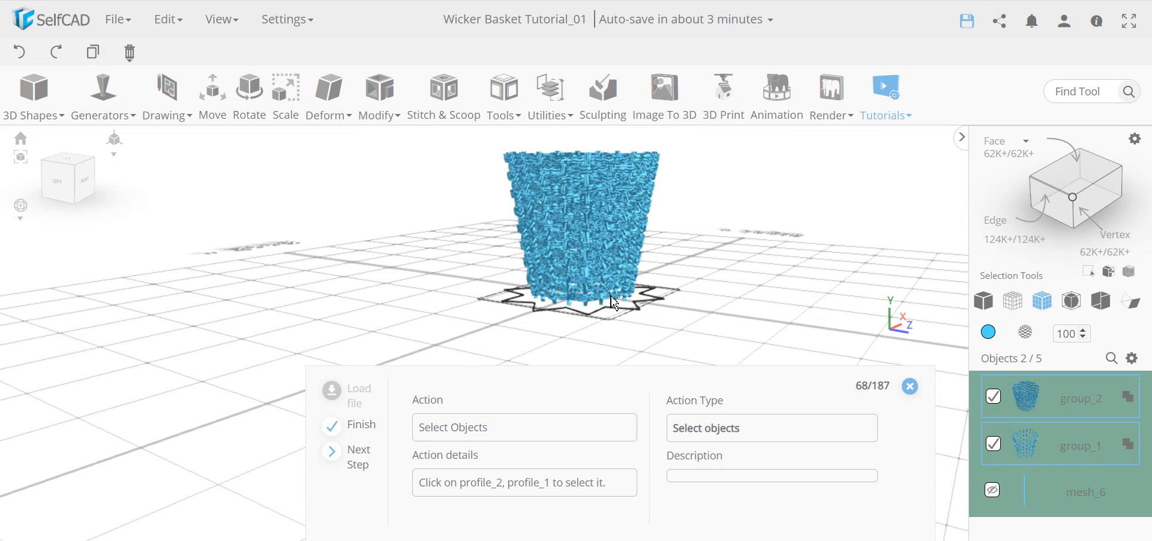
pyautogui.moveTo(588, 230); pyautogui.dragTo(587, 257, button='right')
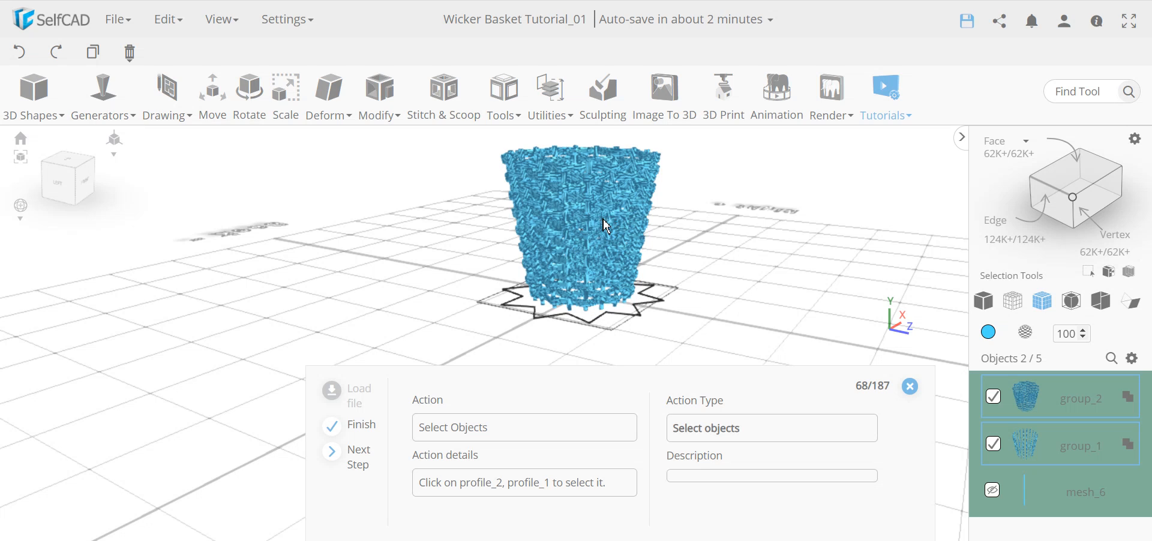
pyautogui.moveTo(620, 150); pyautogui.dragTo(659, 251)
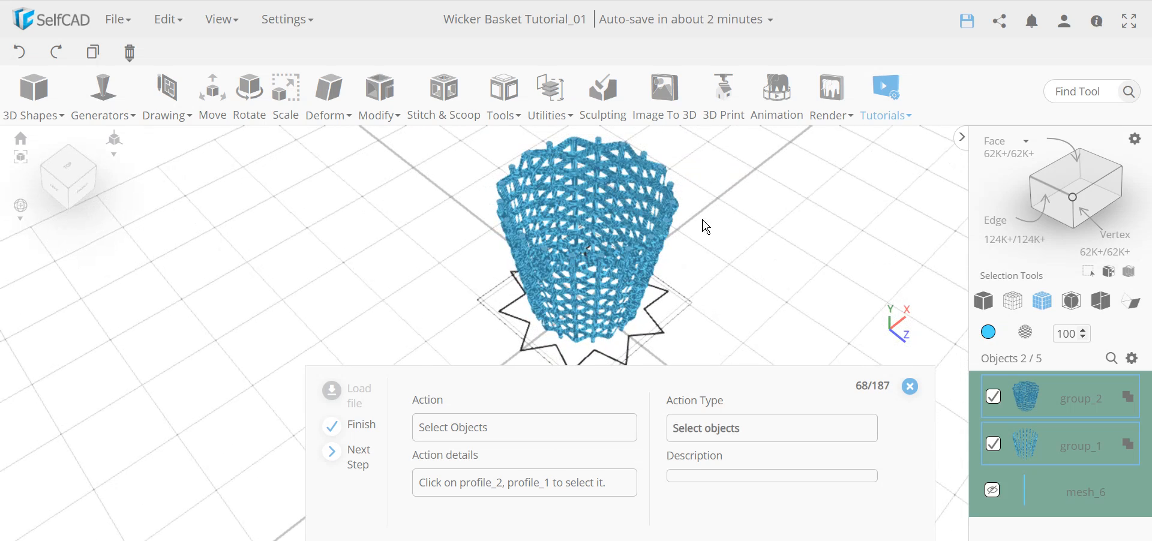
pyautogui.moveTo(667, 178); pyautogui.dragTo(593, 287)
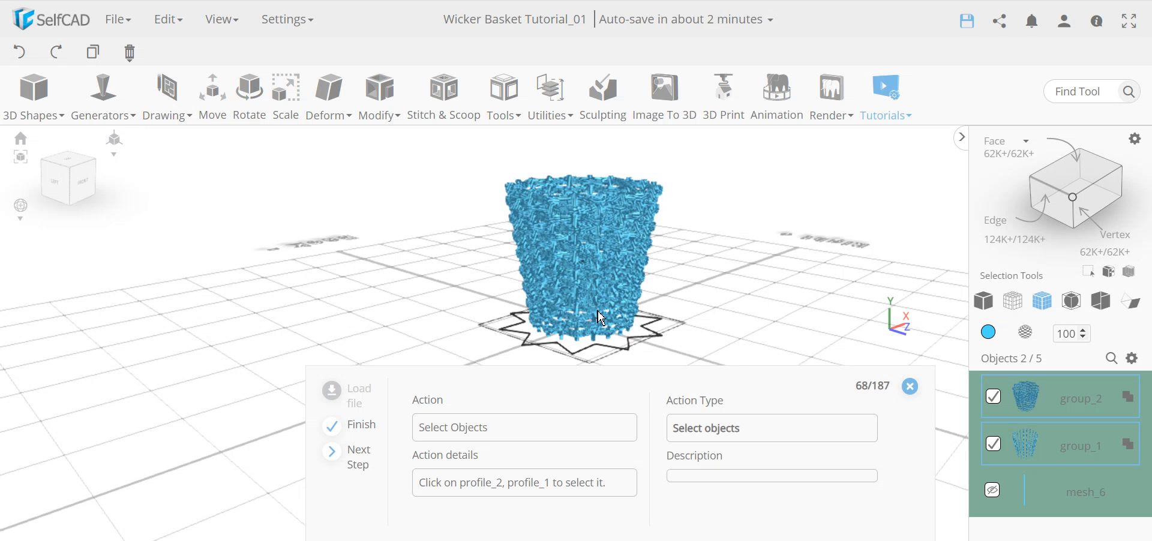
pyautogui.moveTo(616, 350); pyautogui.dragTo(625, 346)
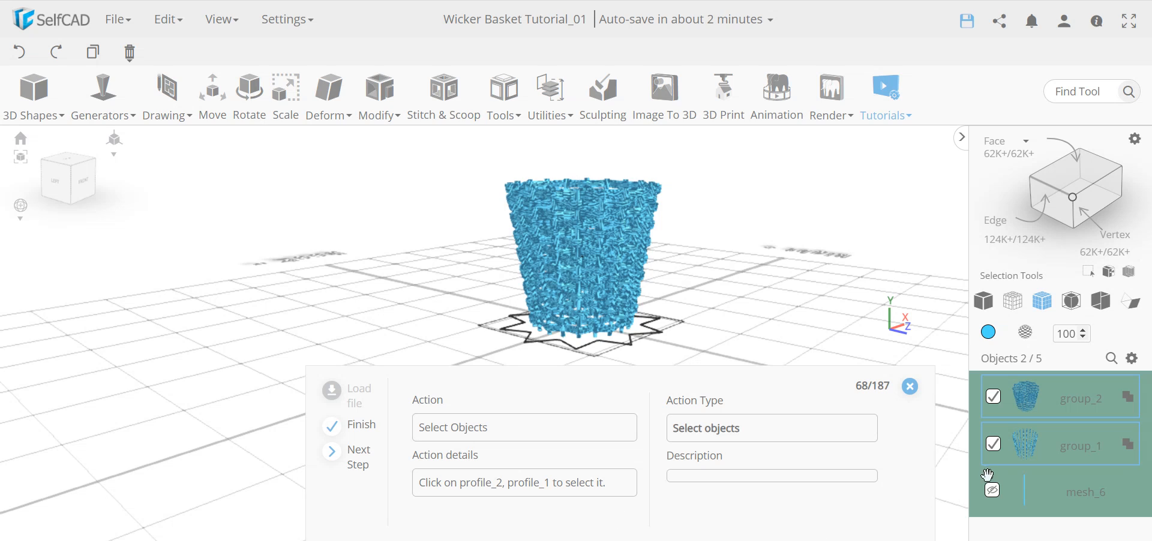
pyautogui.scroll(-2, 986, 477)
# Hide profile_1 and profile_2, leaving an empty grid.
pyautogui.click(996, 452)
pyautogui.click(995, 496)
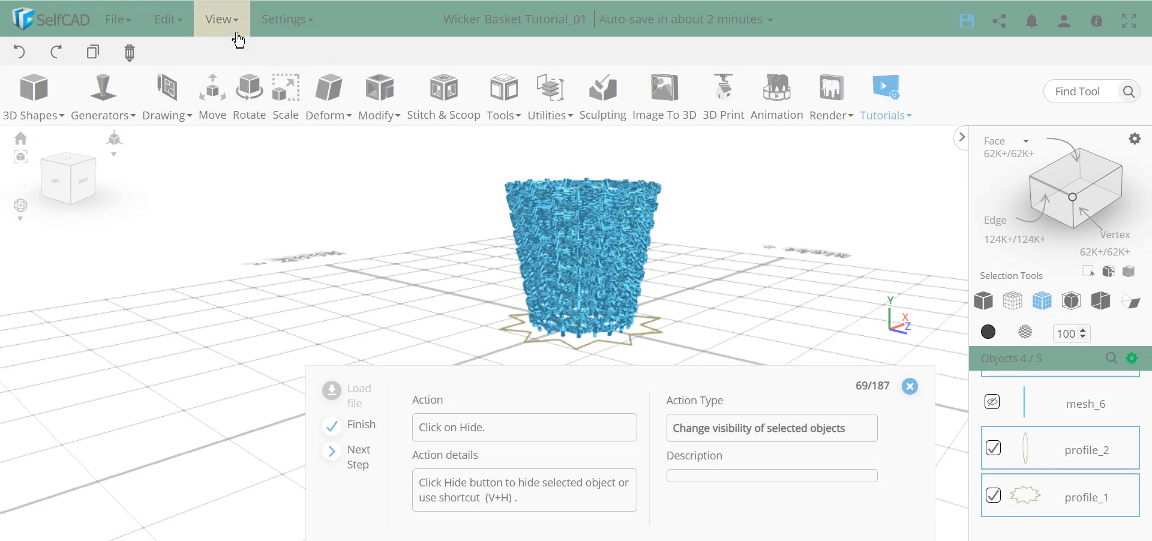
pyautogui.click(220, 27)
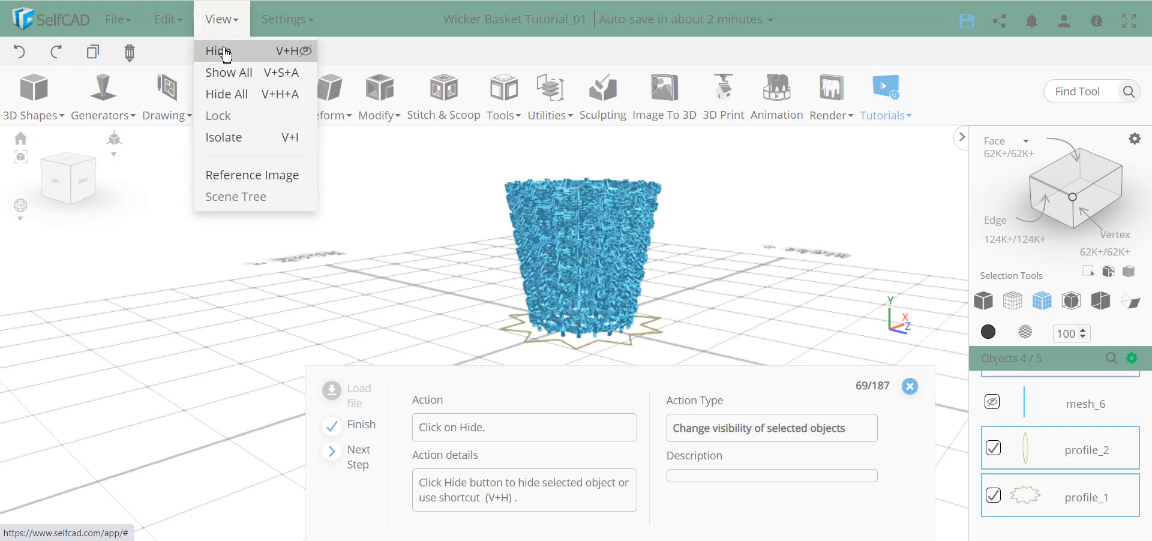
pyautogui.click(223, 50)
pyautogui.scroll(3, 1065, 435)
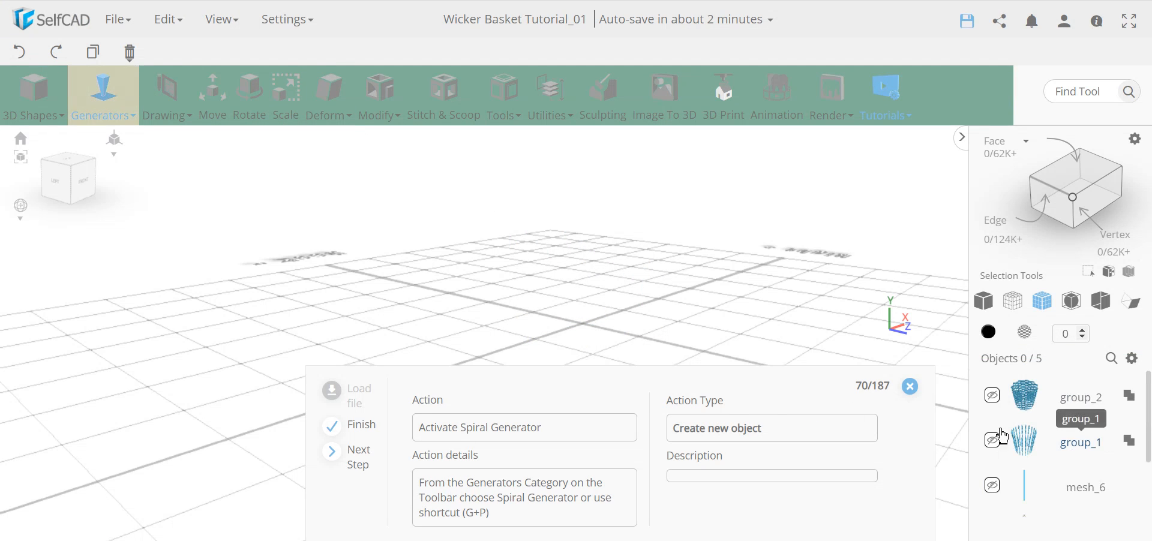
pyautogui.moveTo(569, 247); pyautogui.dragTo(579, 251, button='right')
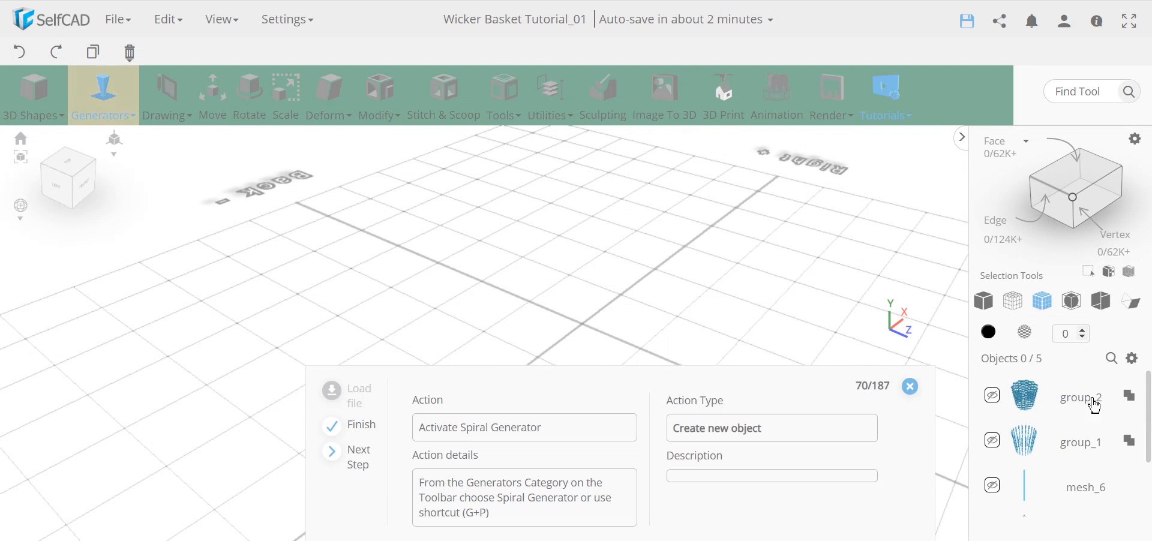
# Create spiral_1 with radius 2, height 200, 200 revolutions and thickness 1.
pyautogui.click(107, 113)
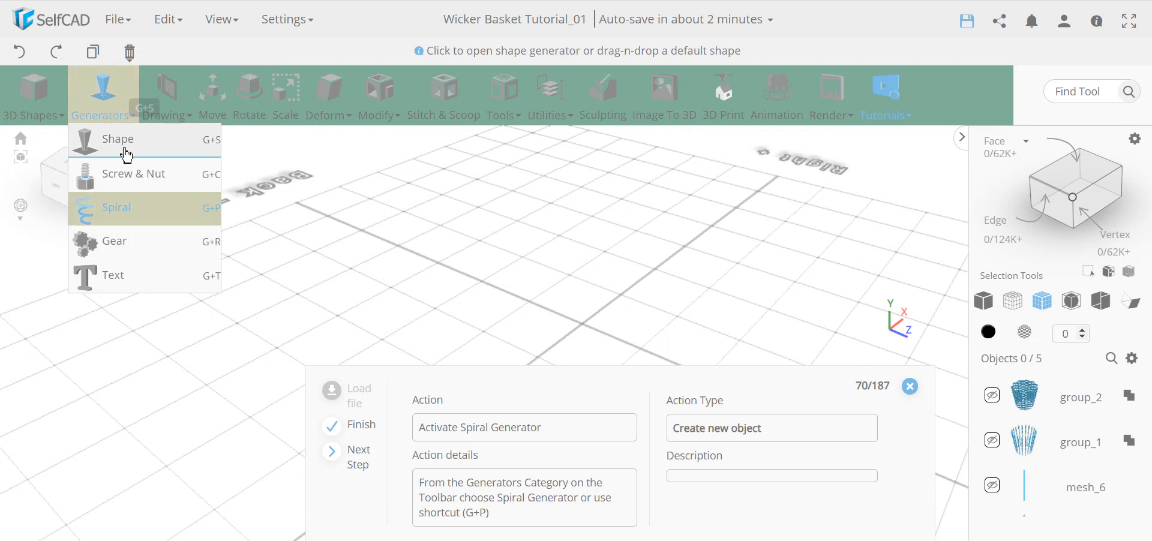
pyautogui.click(129, 217)
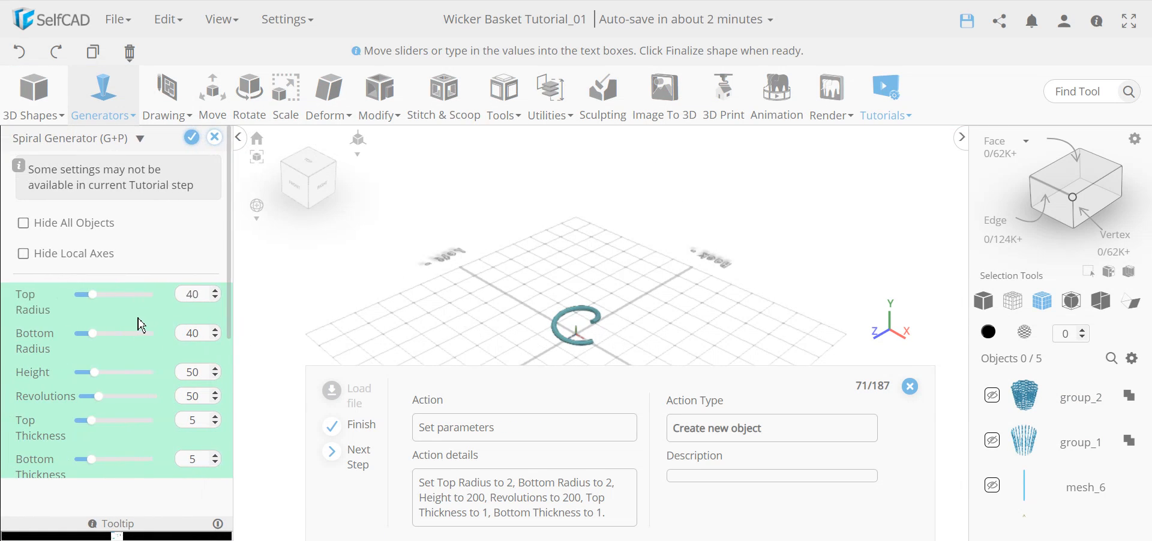
pyautogui.click(362, 457)
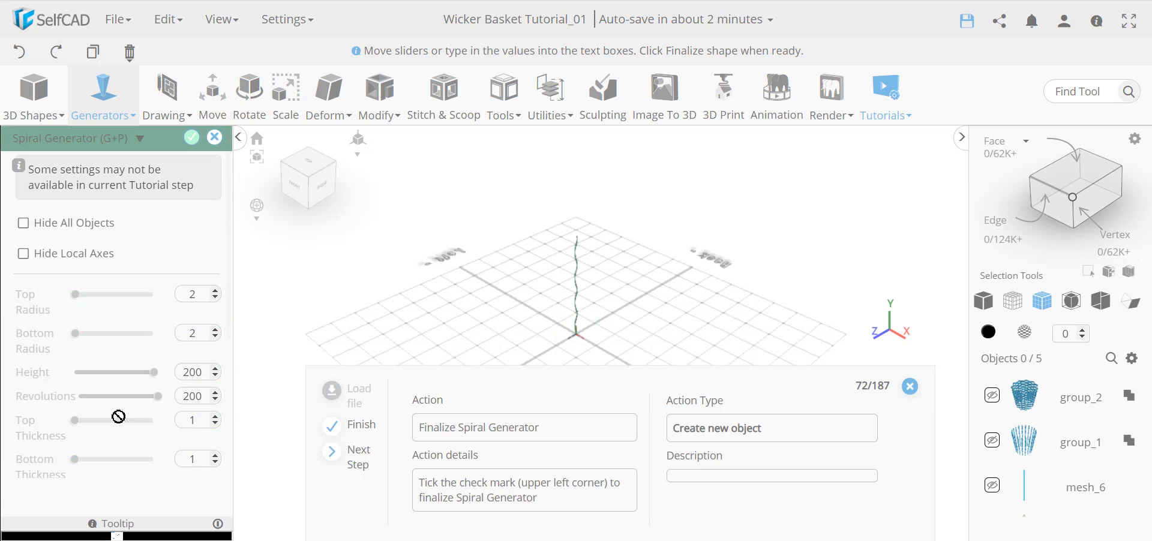
pyautogui.scroll(6, 597, 300)
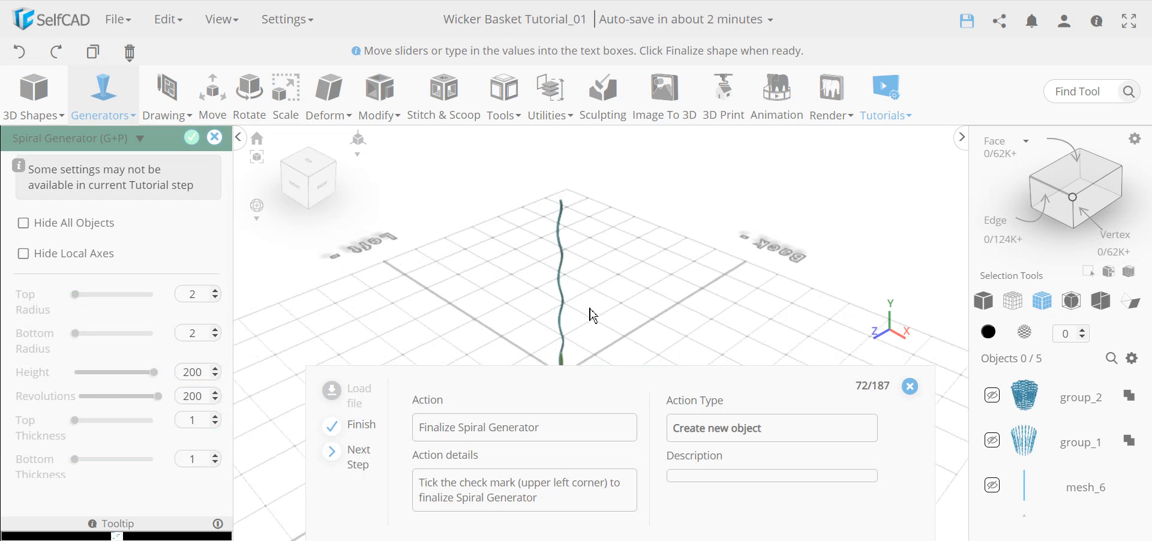
pyautogui.scroll(4, 587, 244)
pyautogui.scroll(-2, 588, 246)
pyautogui.moveTo(570, 317)
pyautogui.mouseDown(button='right')
pyautogui.moveTo(704, 258)
pyautogui.moveTo(575, 301)
pyautogui.mouseUp(button='right')
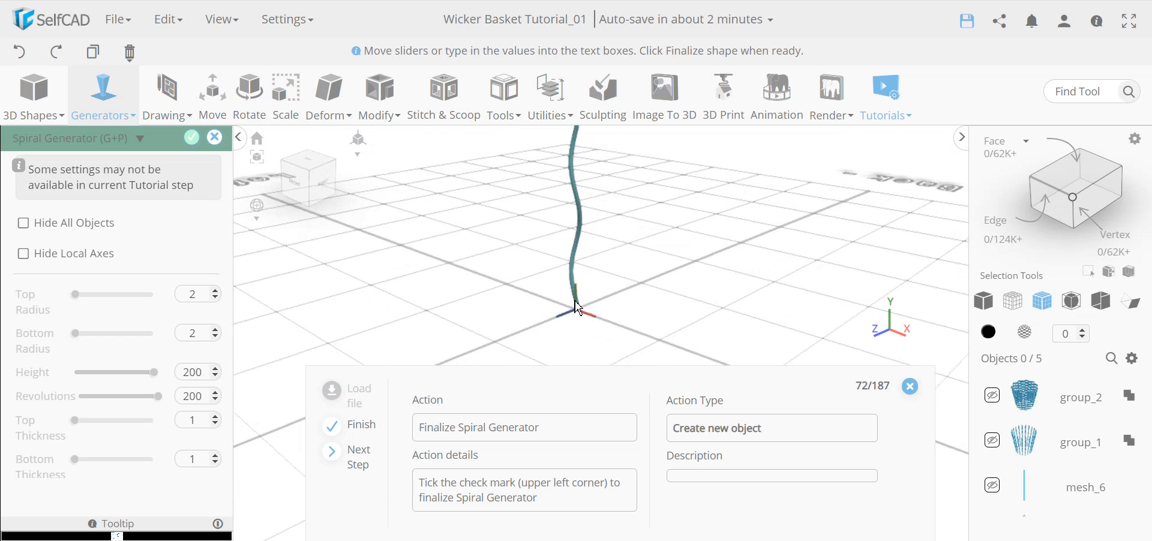
pyautogui.click(192, 143)
pyautogui.scroll(-4, 621, 324)
pyautogui.moveTo(614, 308); pyautogui.dragTo(610, 332, button='right')
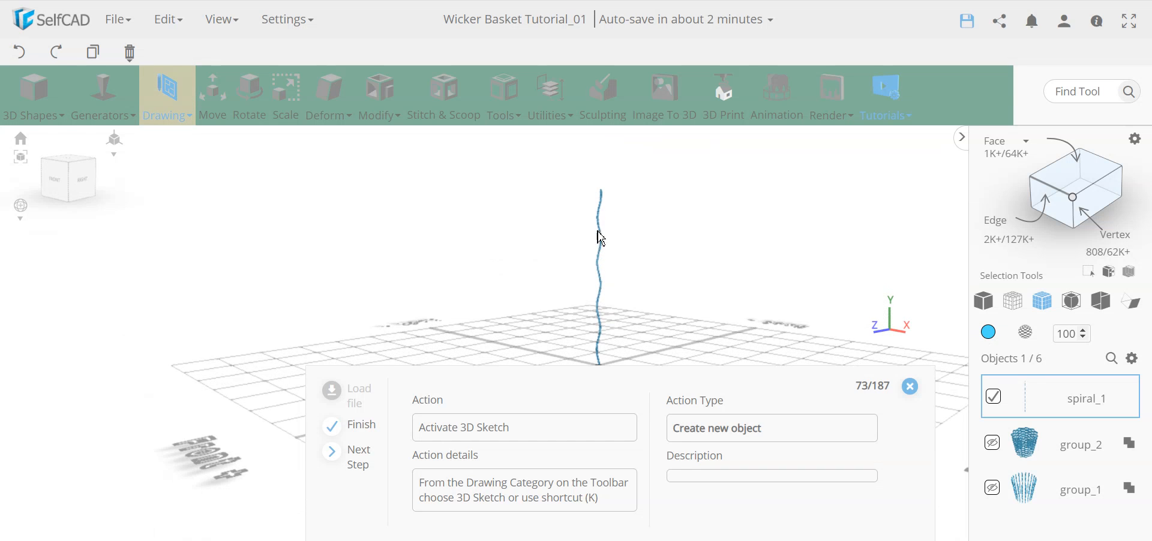
pyautogui.moveTo(610, 363); pyautogui.dragTo(581, 389, button='right')
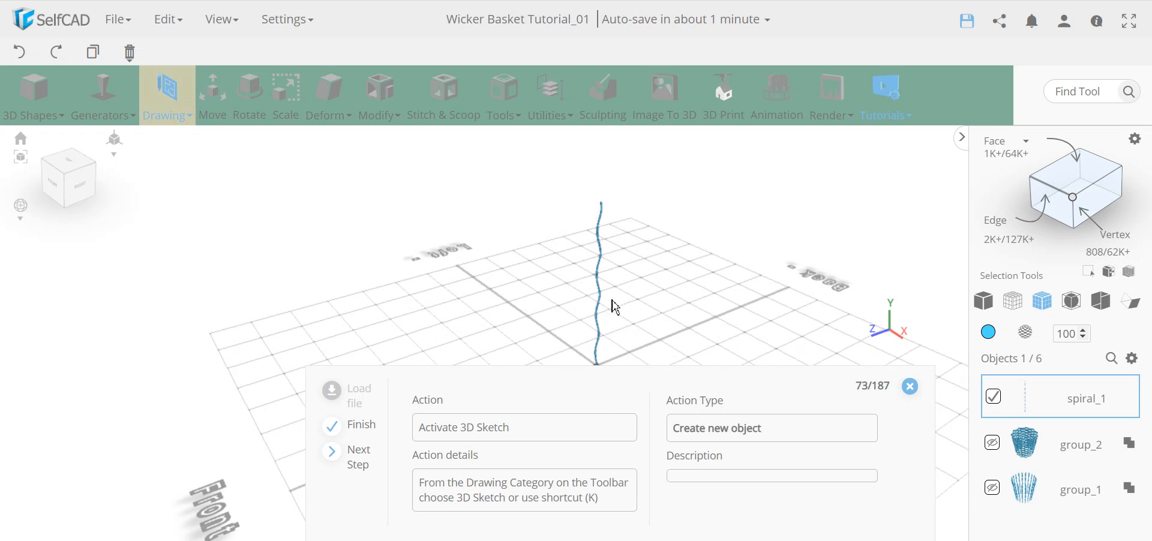
pyautogui.moveTo(623, 335); pyautogui.dragTo(607, 304, button='middle')
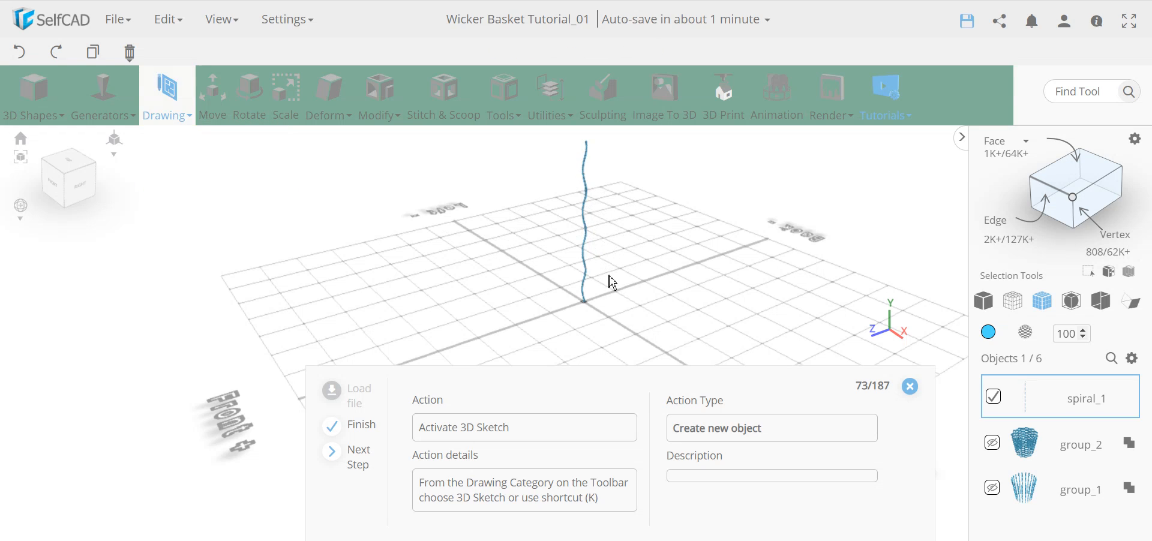
pyautogui.click(187, 107)
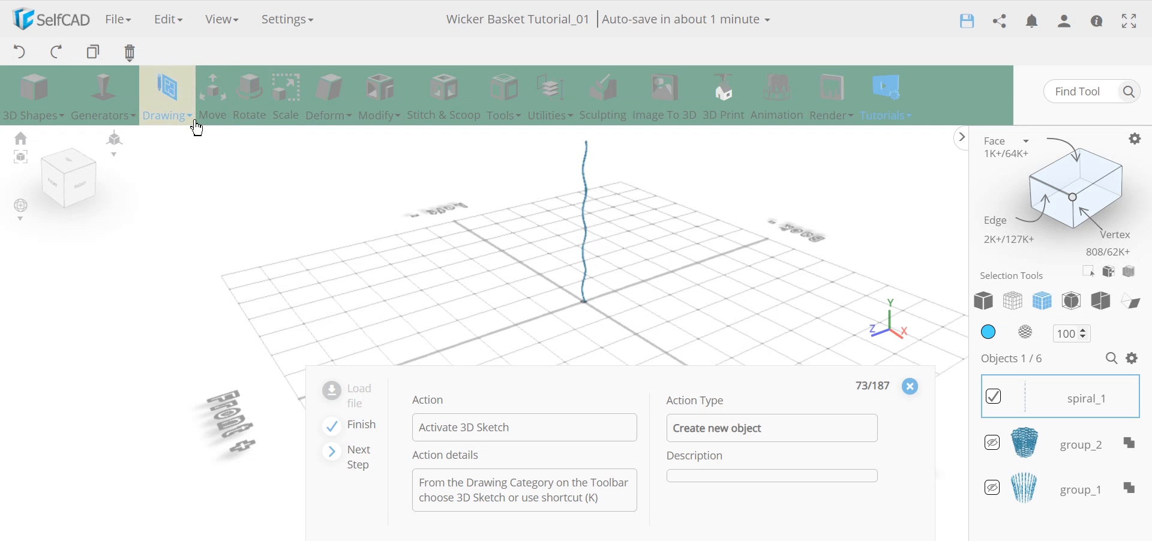
# Sketch circle profile_3, radius 50, on a flat plane (Rotate X 0) at the spiral's base.
pyautogui.moveTo(169, 92)
pyautogui.click(206, 175)
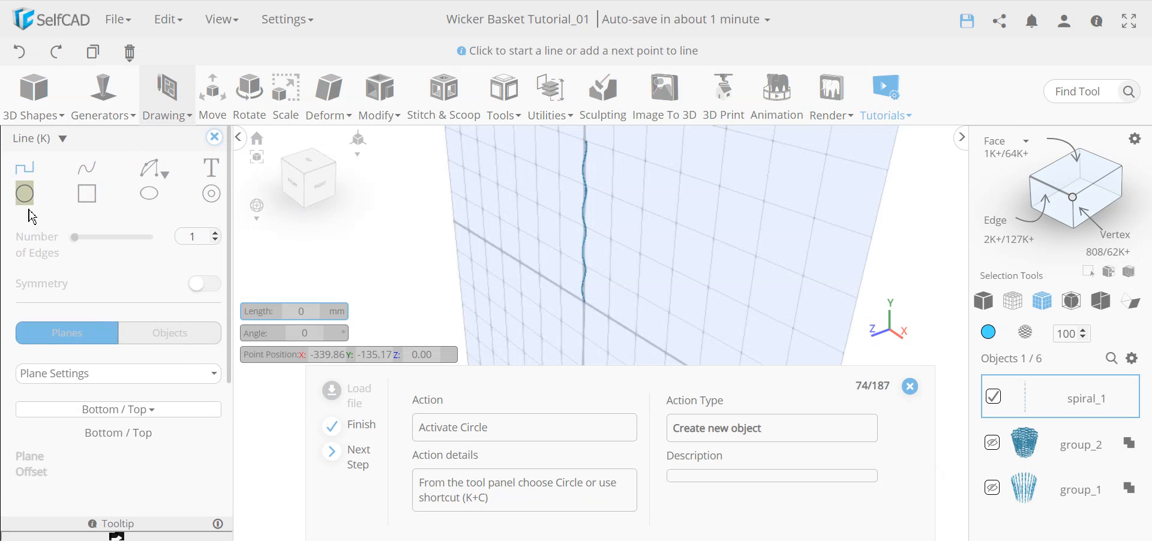
pyautogui.click(25, 194)
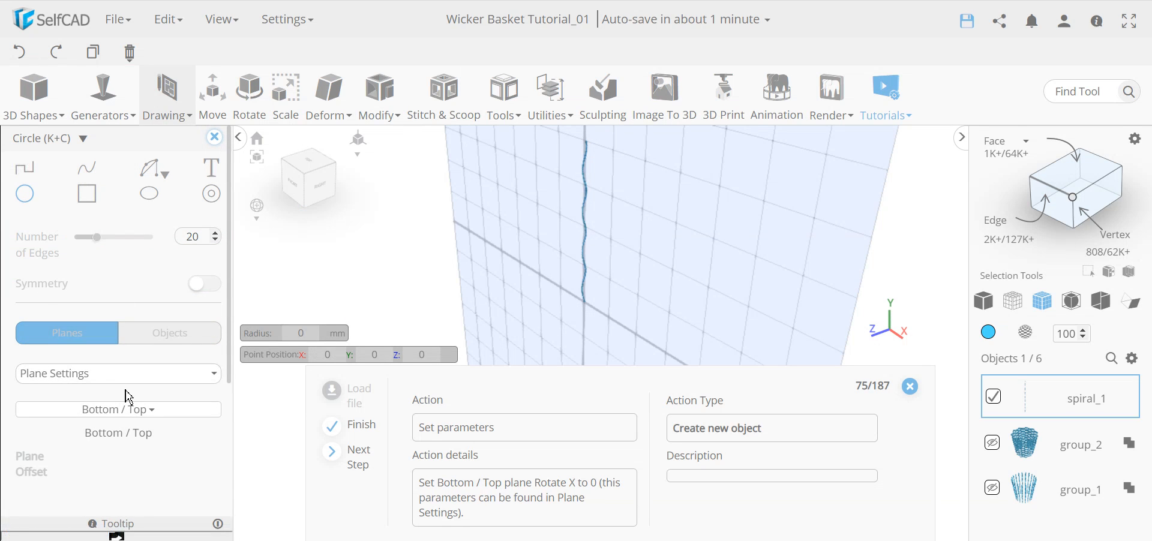
pyautogui.scroll(-2, 126, 396)
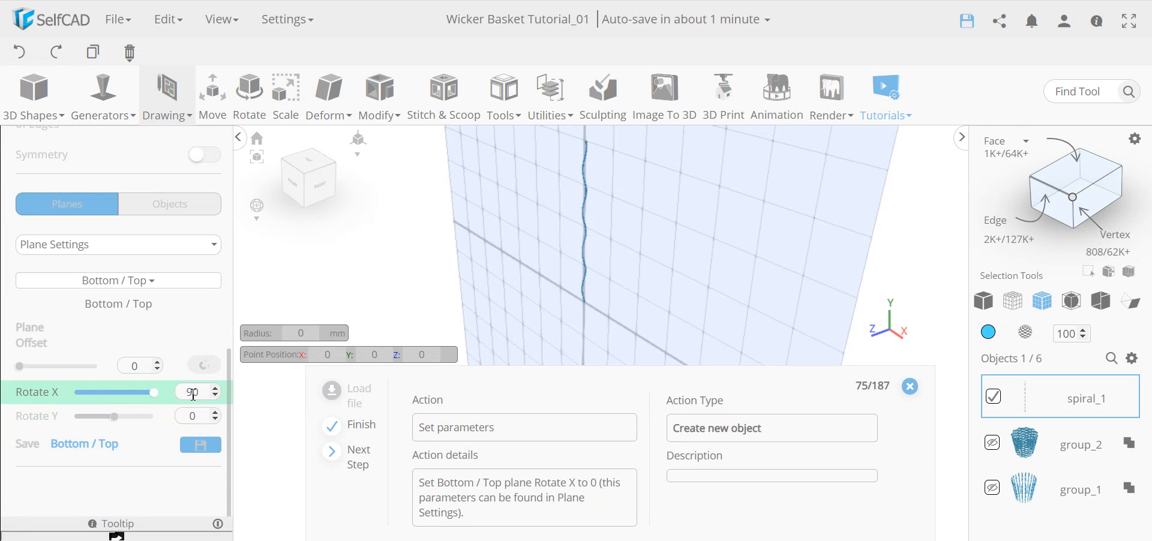
pyautogui.doubleClick(192, 394)
pyautogui.press('Return')
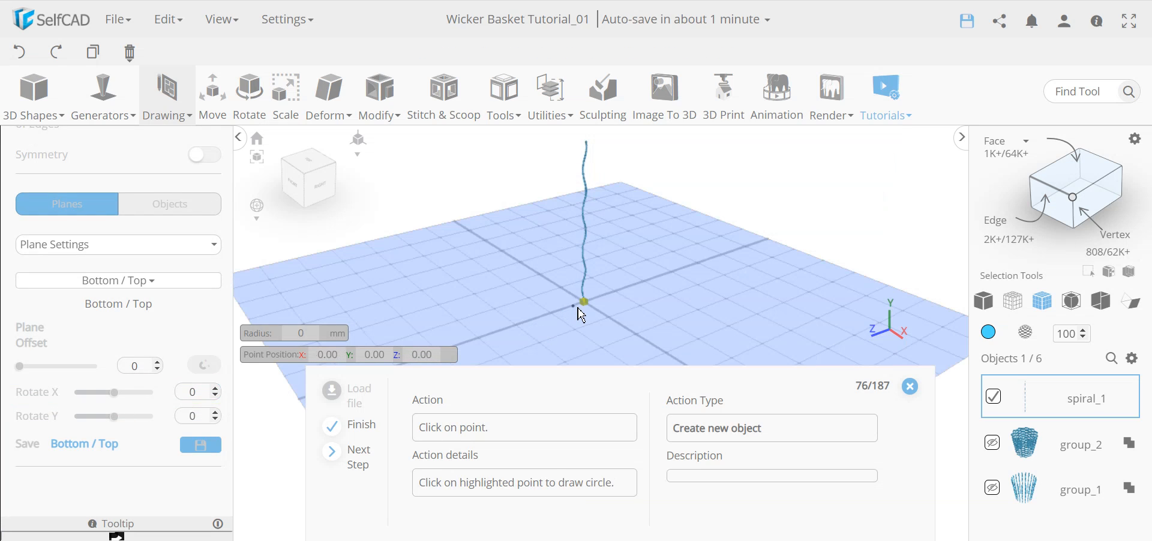
pyautogui.click(583, 306)
pyautogui.write('50')
pyautogui.press('Return')
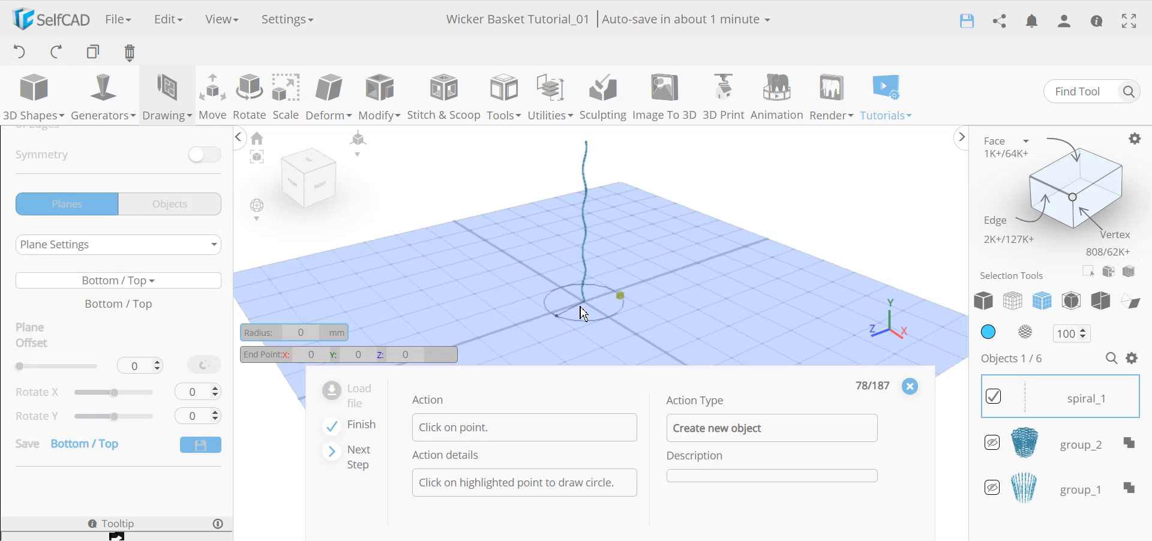
pyautogui.click(620, 296)
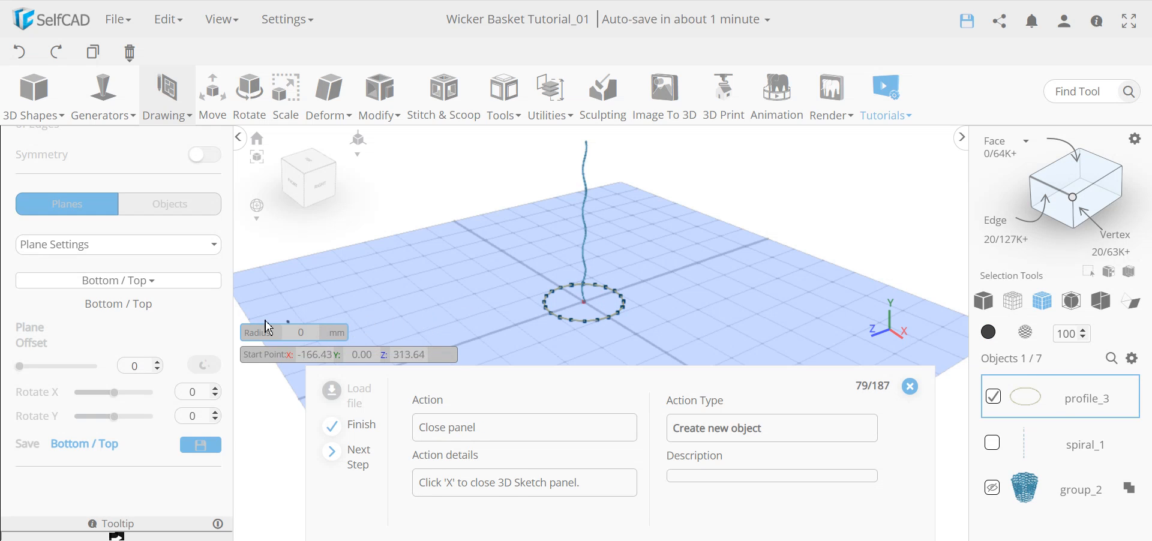
pyautogui.scroll(2, 56, 278)
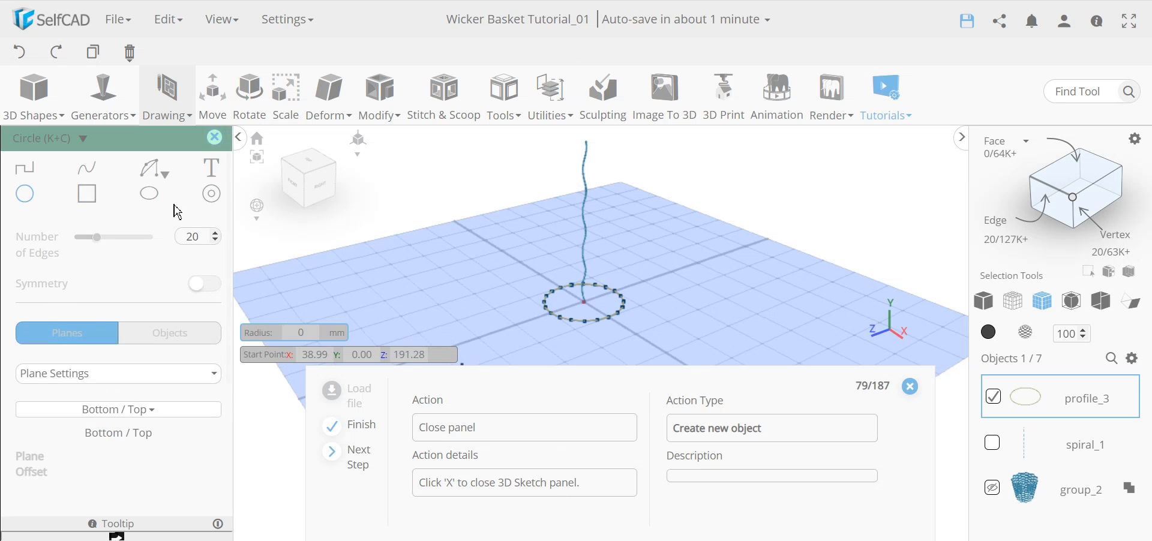
pyautogui.click(215, 137)
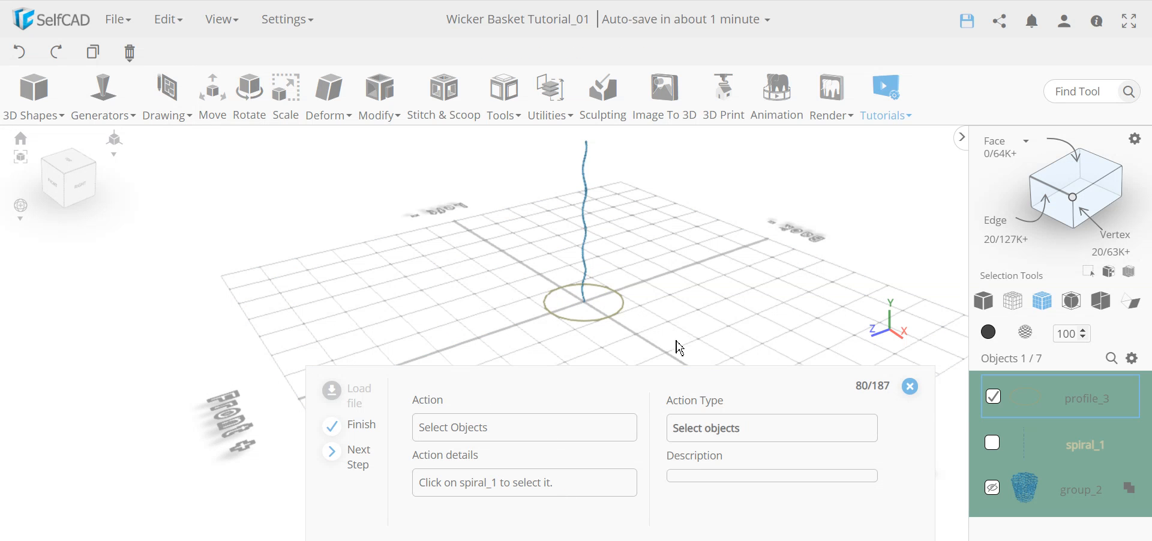
# Select spiral_1 with profile_3 and wrap it along the circle using Follow Path.
pyautogui.moveTo(539, 322)
pyautogui.mouseDown(button='middle')
pyautogui.moveTo(631, 325)
pyautogui.moveTo(545, 314)
pyautogui.mouseUp(button='middle')
pyautogui.scroll(-3, 1072, 448)
pyautogui.scroll(3, 1083, 452)
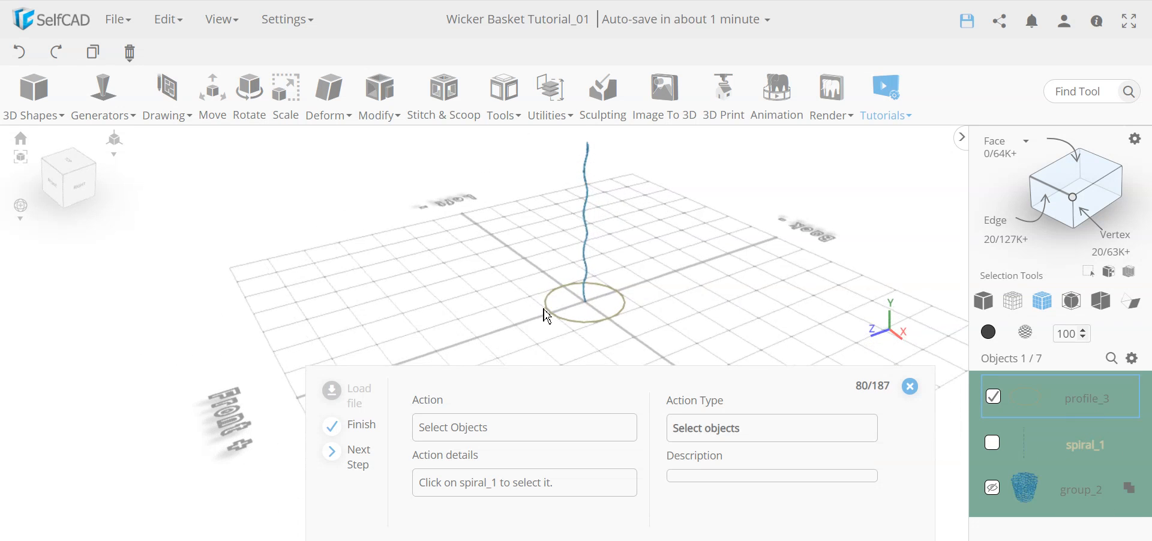
pyautogui.click(993, 445)
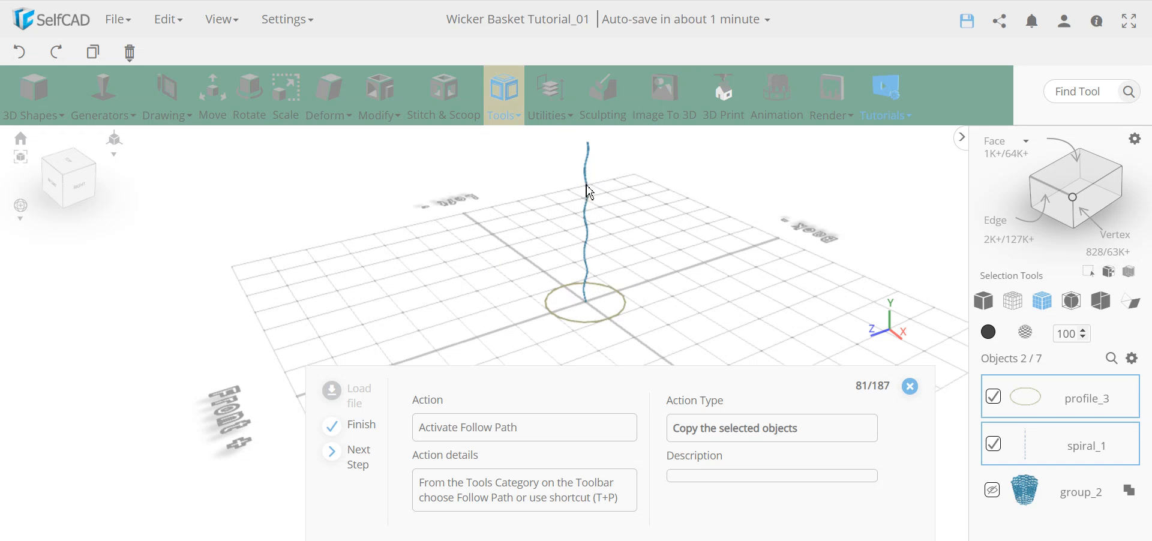
pyautogui.moveTo(507, 113)
pyautogui.click(538, 278)
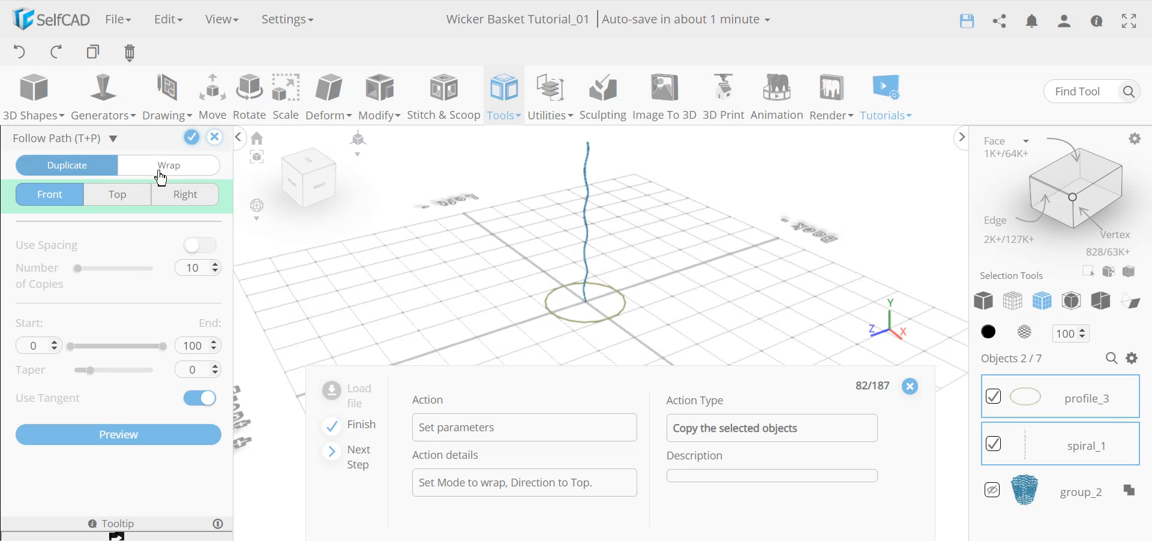
pyautogui.click(163, 171)
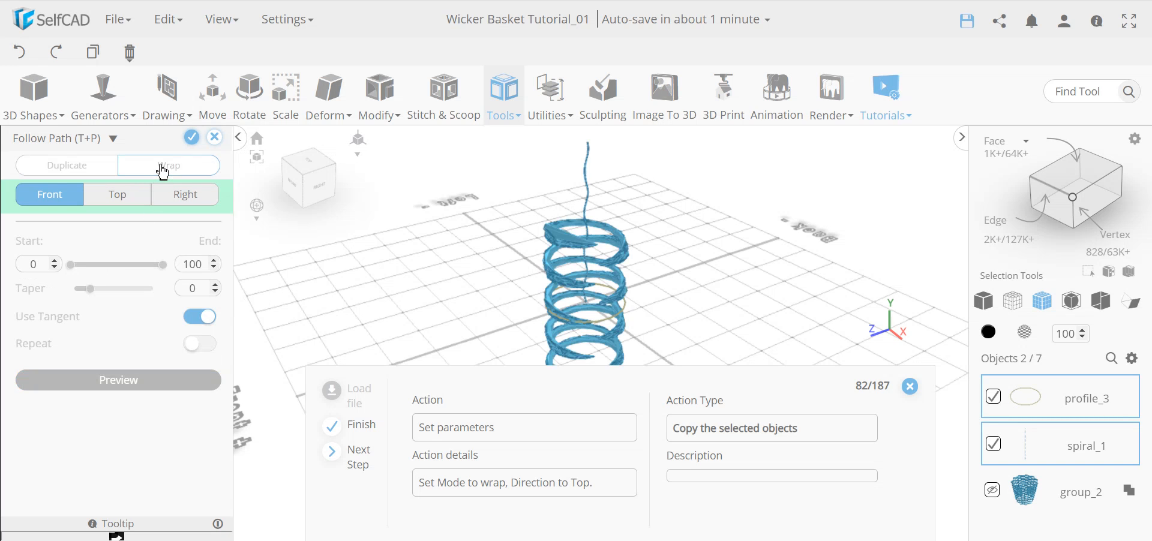
# Set the wrap orientation to Top so the coil lies flat, then apply it.
pyautogui.scroll(-5, 536, 317)
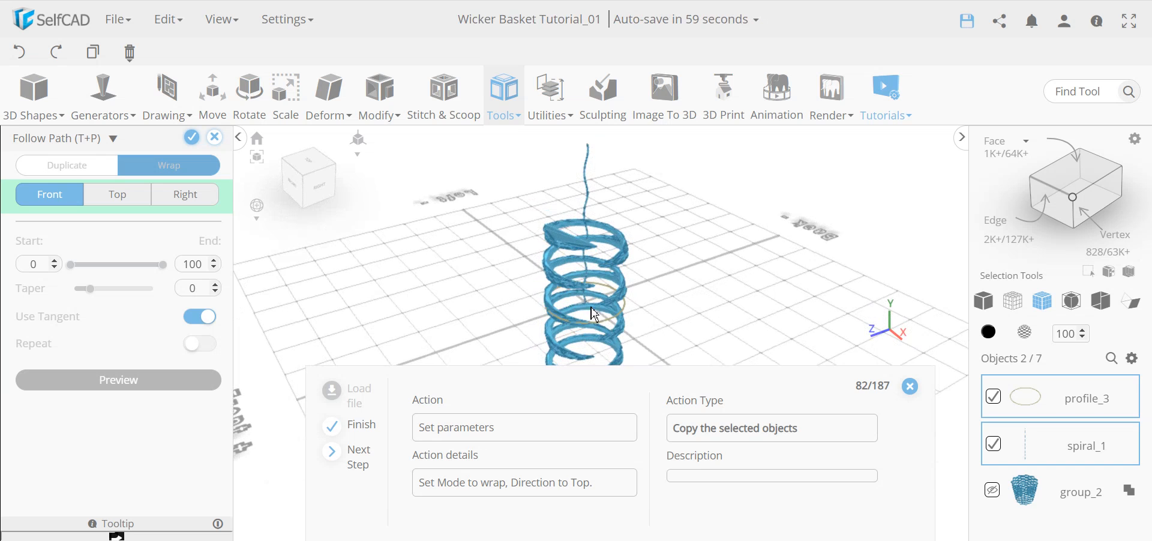
pyautogui.moveTo(630, 329); pyautogui.dragTo(576, 302, button='right')
pyautogui.moveTo(488, 334); pyautogui.dragTo(499, 324)
pyautogui.moveTo(630, 264); pyautogui.dragTo(623, 294)
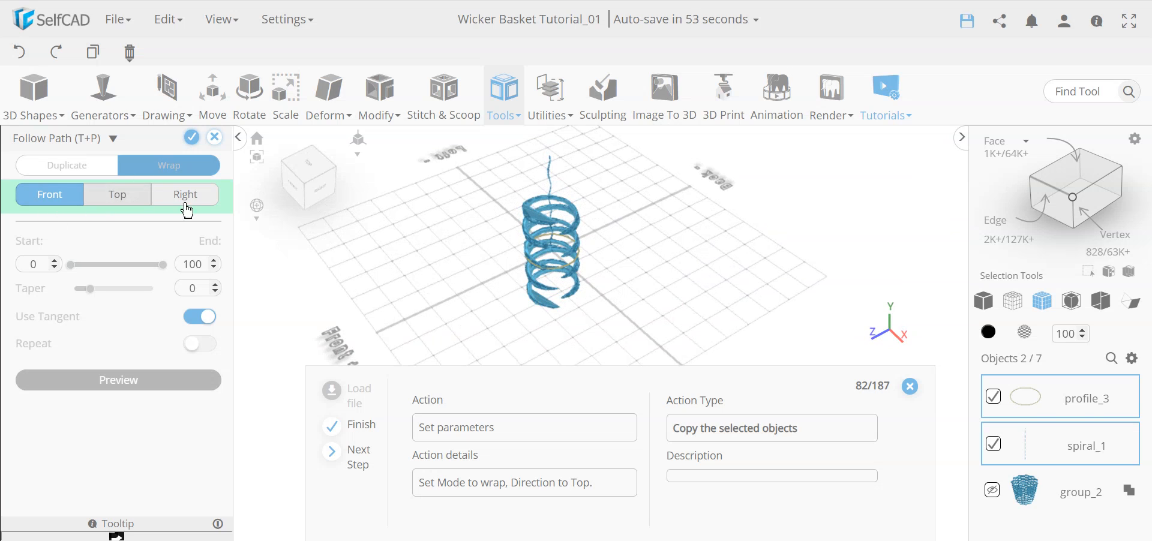
pyautogui.scroll(4, 567, 185)
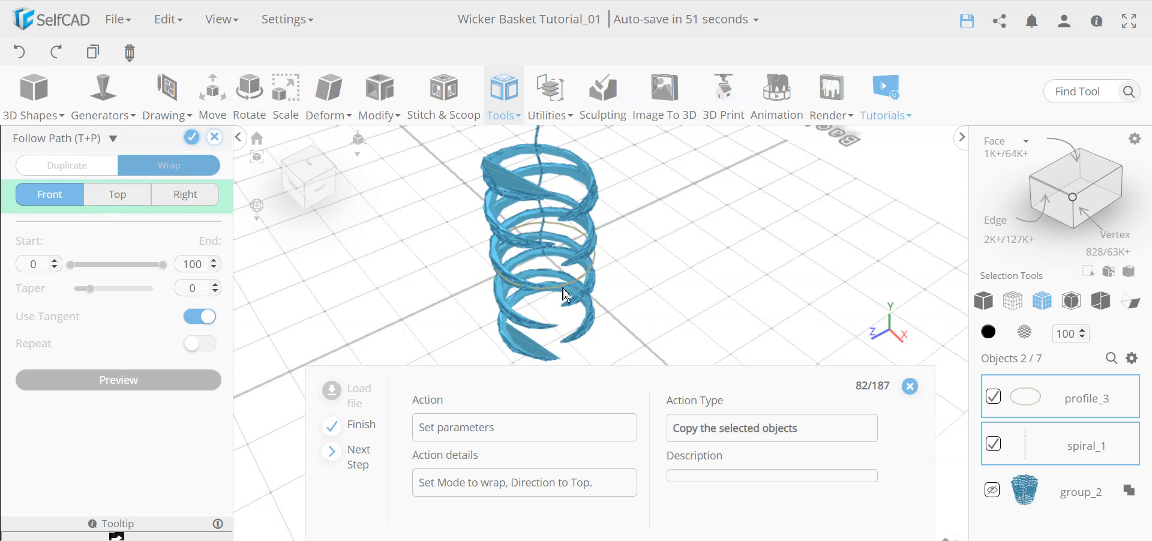
pyautogui.click(118, 194)
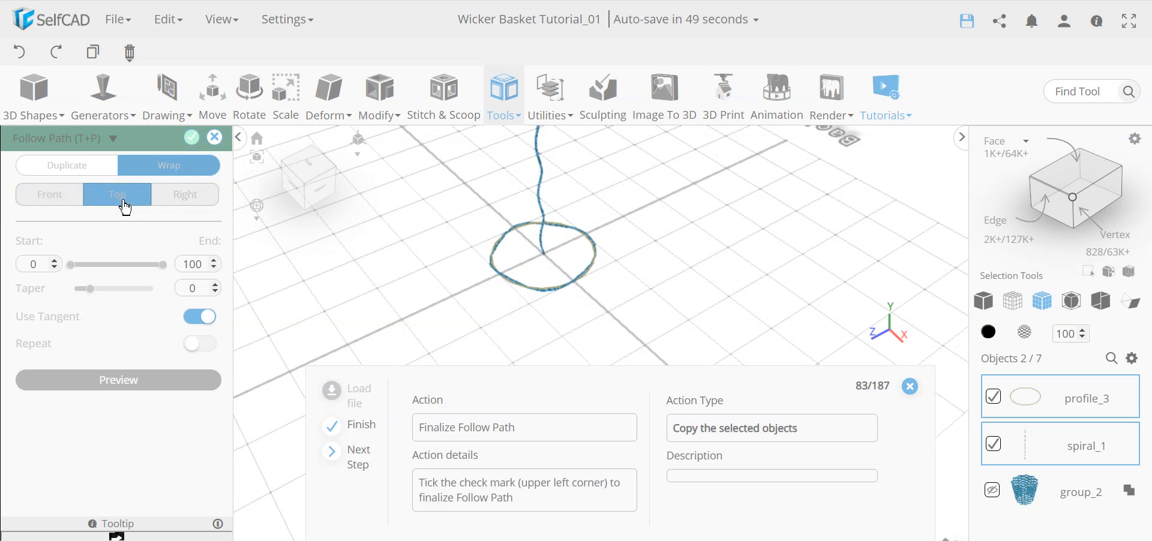
pyautogui.moveTo(502, 324); pyautogui.dragTo(501, 288)
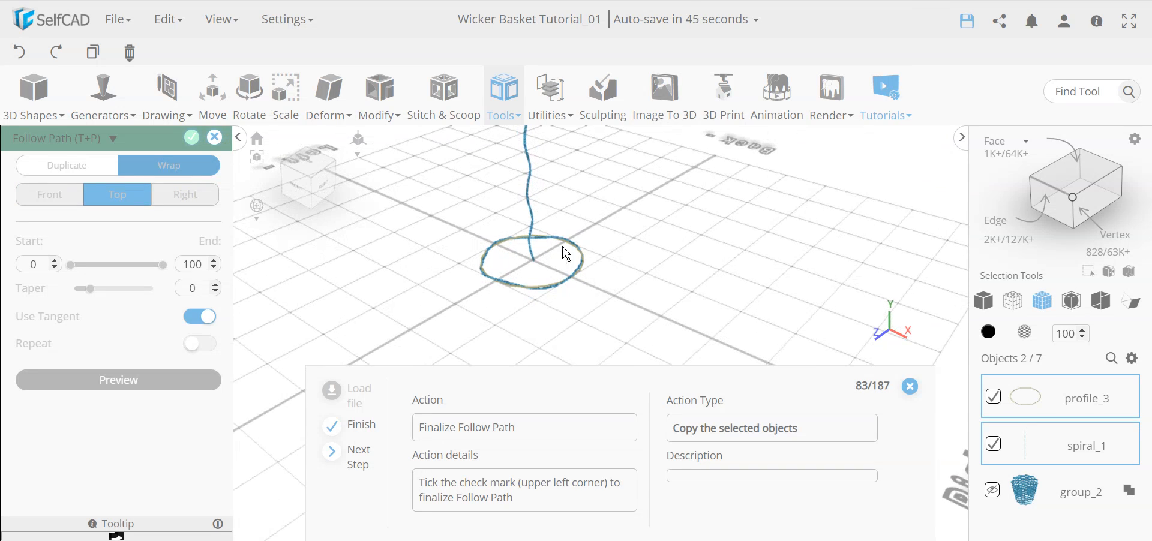
pyautogui.click(192, 142)
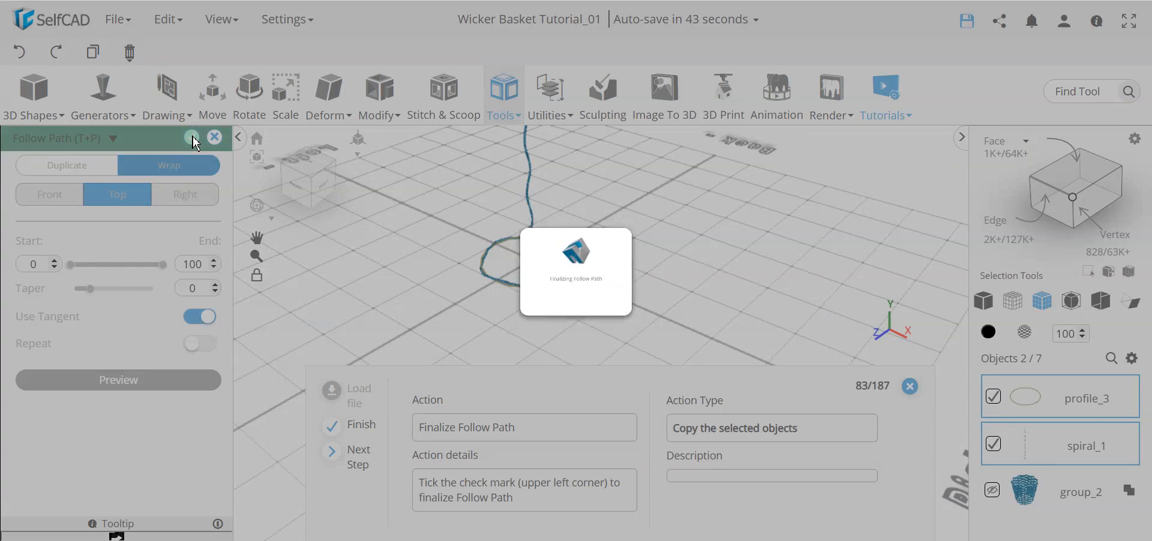
# Orbit around the ring and zoom in on the gap where its two ends fail to meet.
pyautogui.hotkey('ctrl', '4')
pyautogui.scroll(5, 546, 290)
pyautogui.scroll(2, 544, 277)
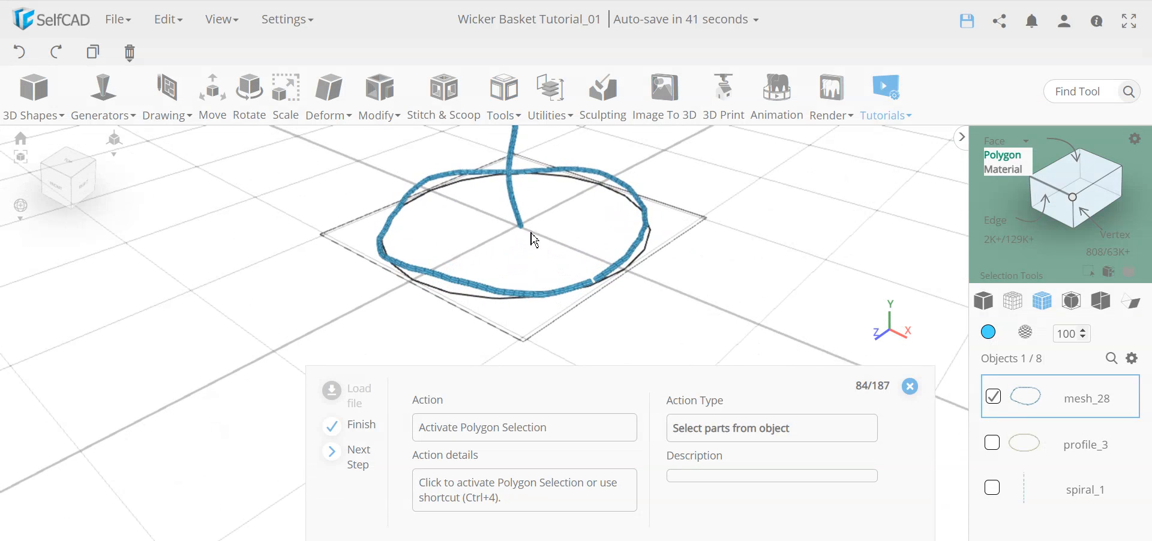
pyautogui.scroll(-8, 507, 222)
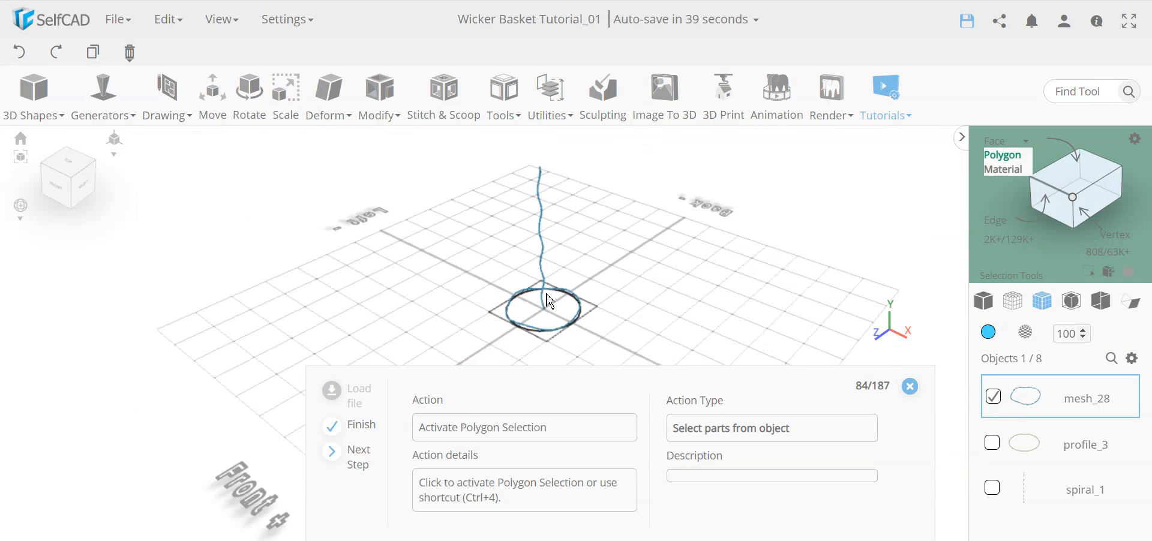
pyautogui.moveTo(543, 281); pyautogui.dragTo(586, 326, button='right')
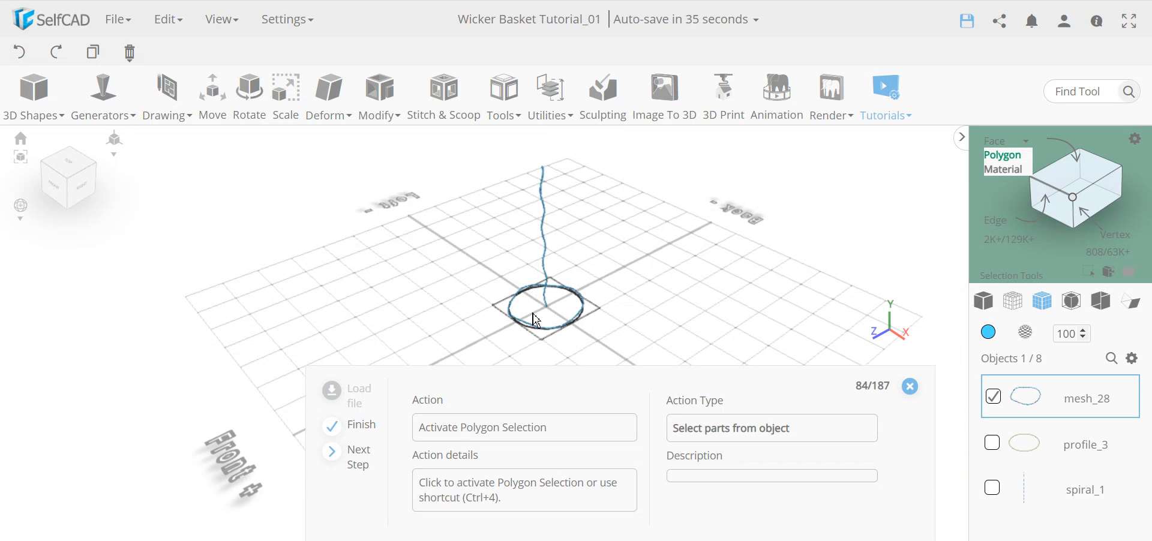
pyautogui.moveTo(322, 103)
pyautogui.moveTo(335, 125)
pyautogui.moveTo(551, 312); pyautogui.dragTo(545, 296)
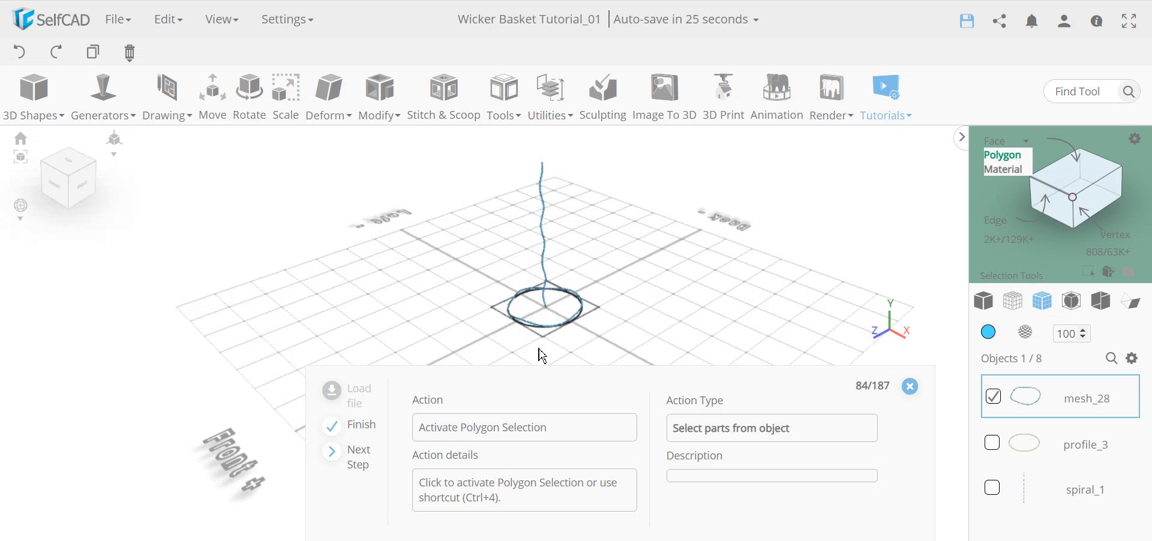
pyautogui.scroll(10, 553, 346)
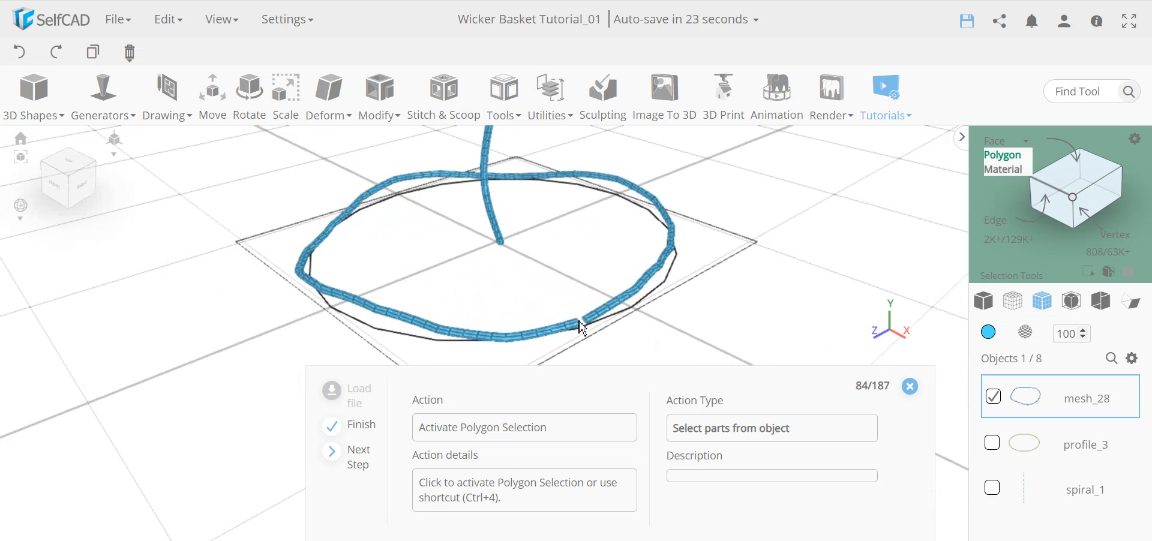
pyautogui.moveTo(511, 316); pyautogui.dragTo(514, 304)
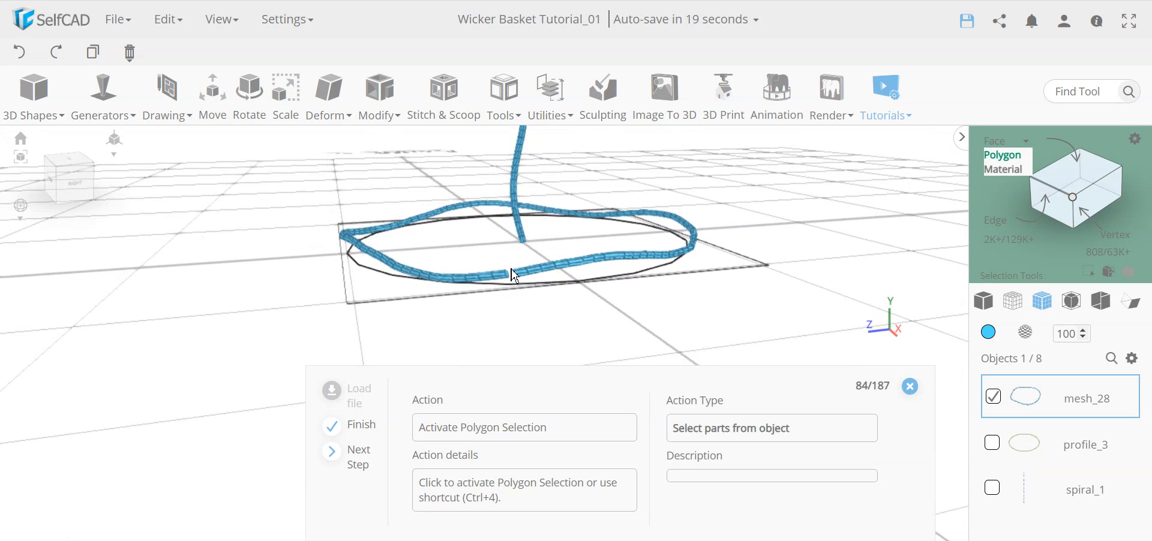
pyautogui.scroll(5, 515, 273)
pyautogui.scroll(1, 512, 270)
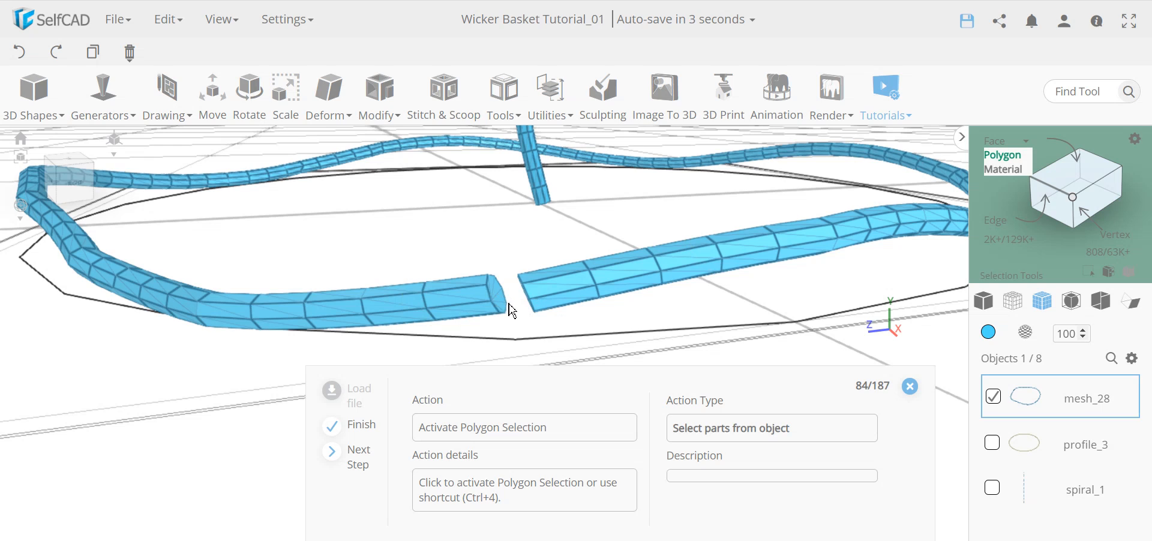
# In polygon mode, pick both end faces at mesh_28's gap and delete them.
pyautogui.click(1011, 159)
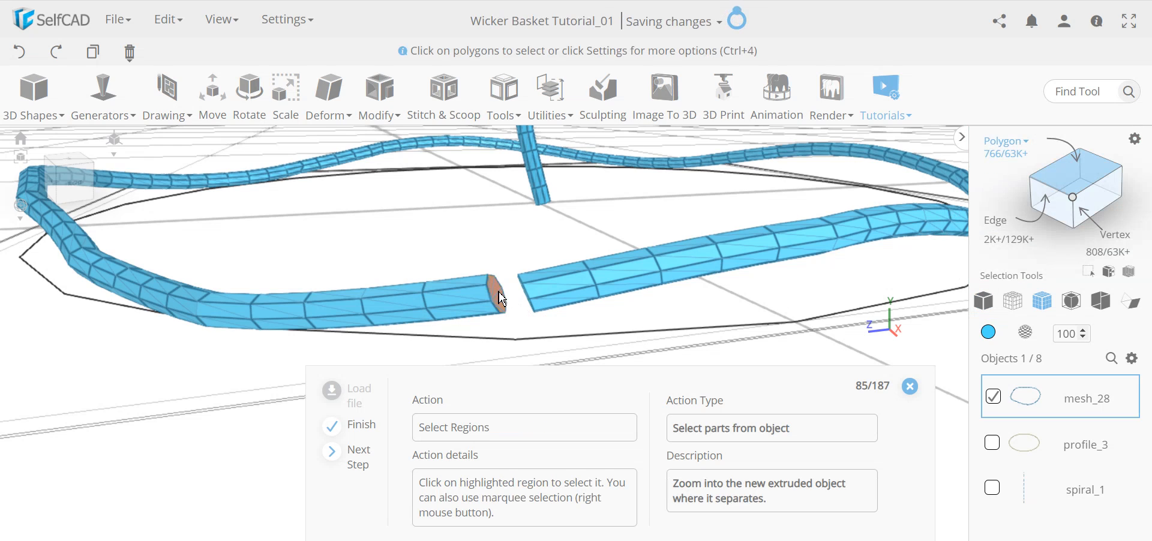
pyautogui.click(276, 324)
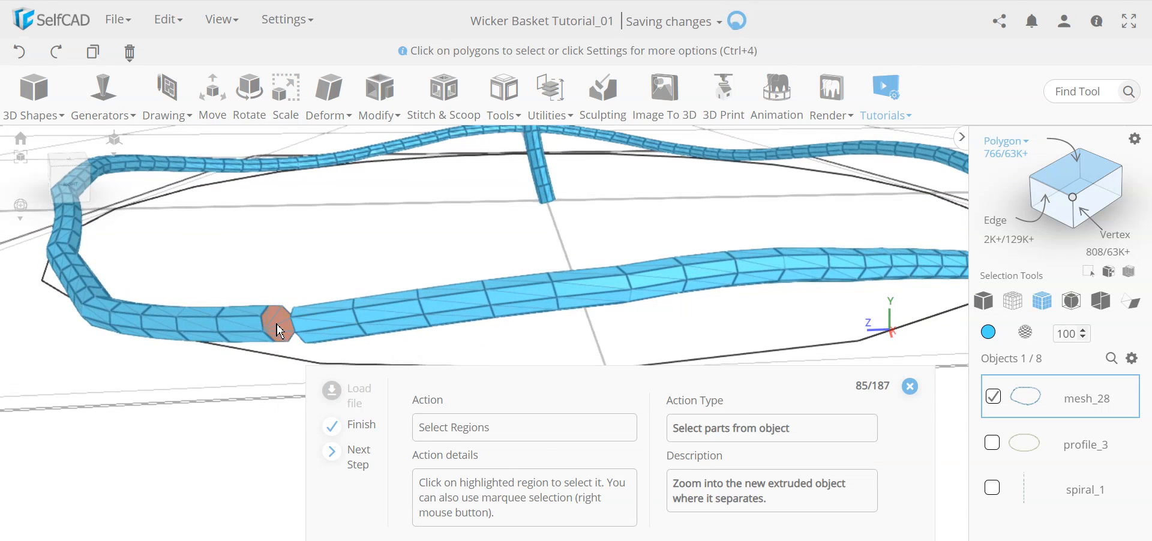
pyautogui.click(276, 327)
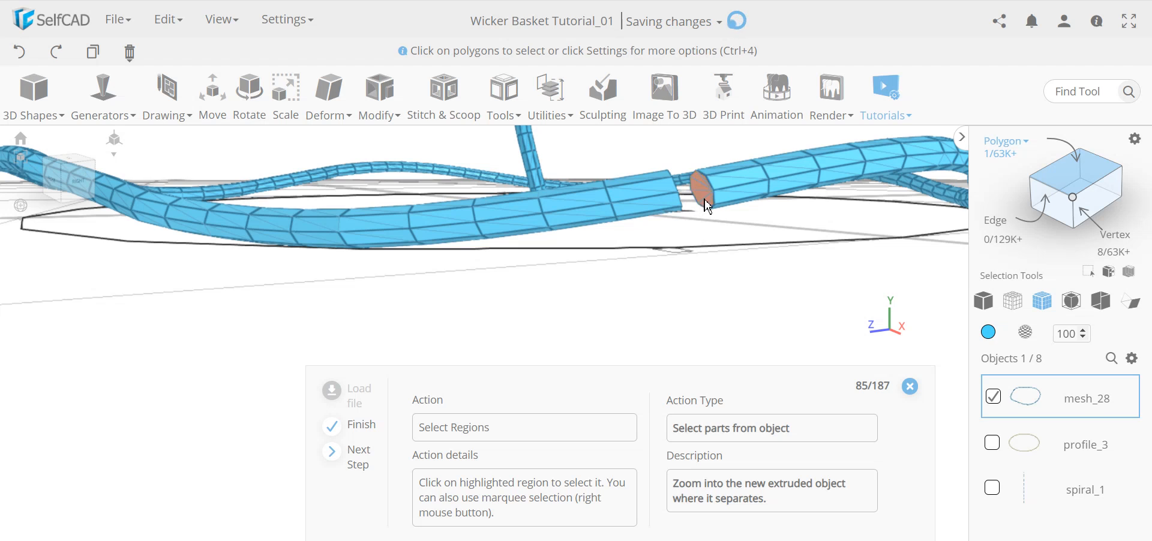
pyautogui.click(707, 204)
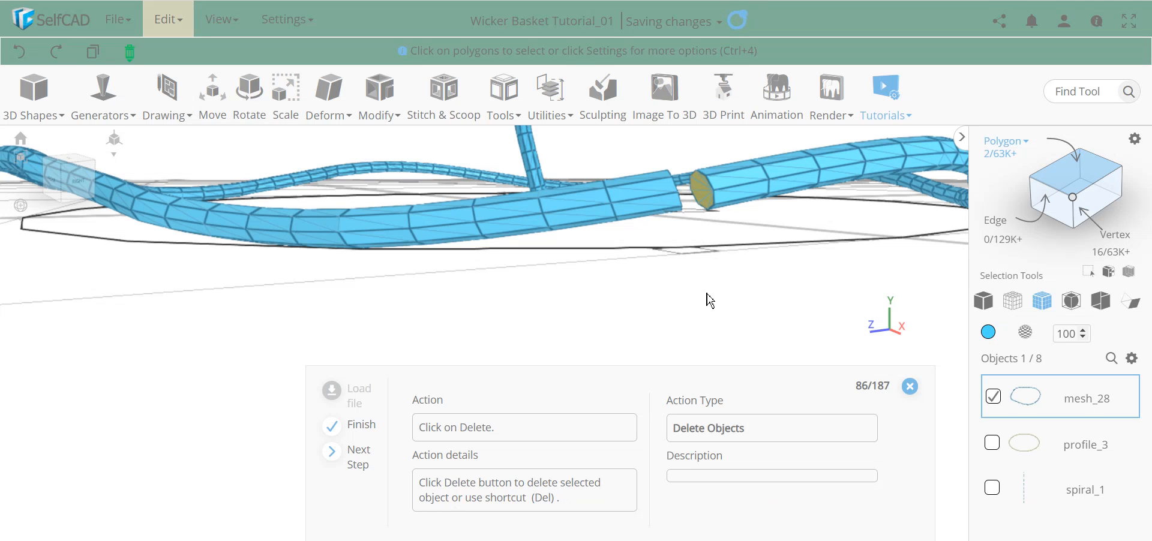
pyautogui.press('Delete')
pyautogui.press('Return')
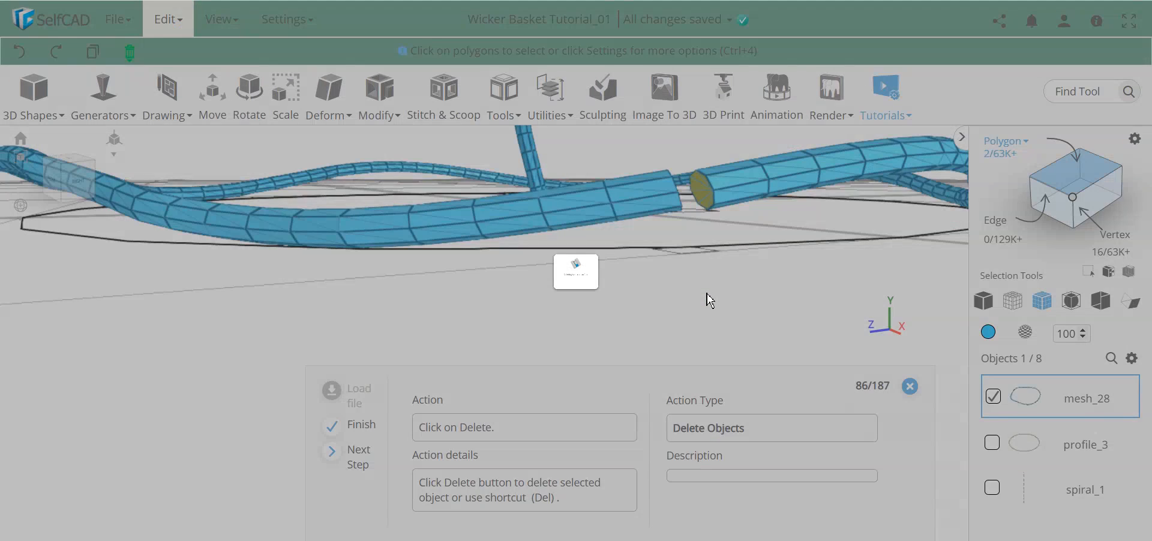
# Orbit around the gap to inspect the open rod ends from several sides.
pyautogui.moveTo(680, 212); pyautogui.dragTo(698, 288)
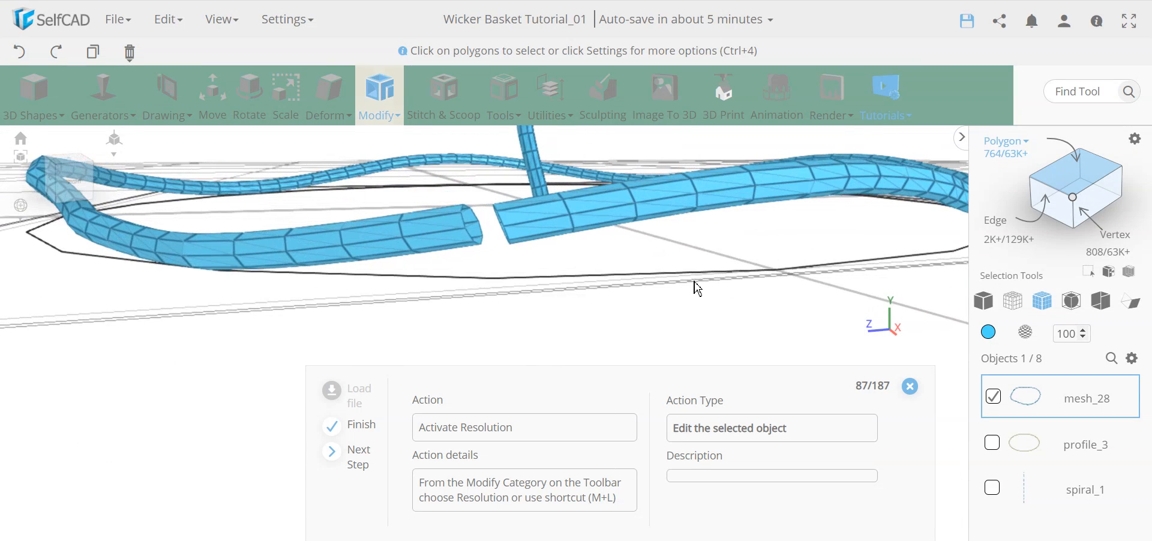
pyautogui.scroll(6, 502, 235)
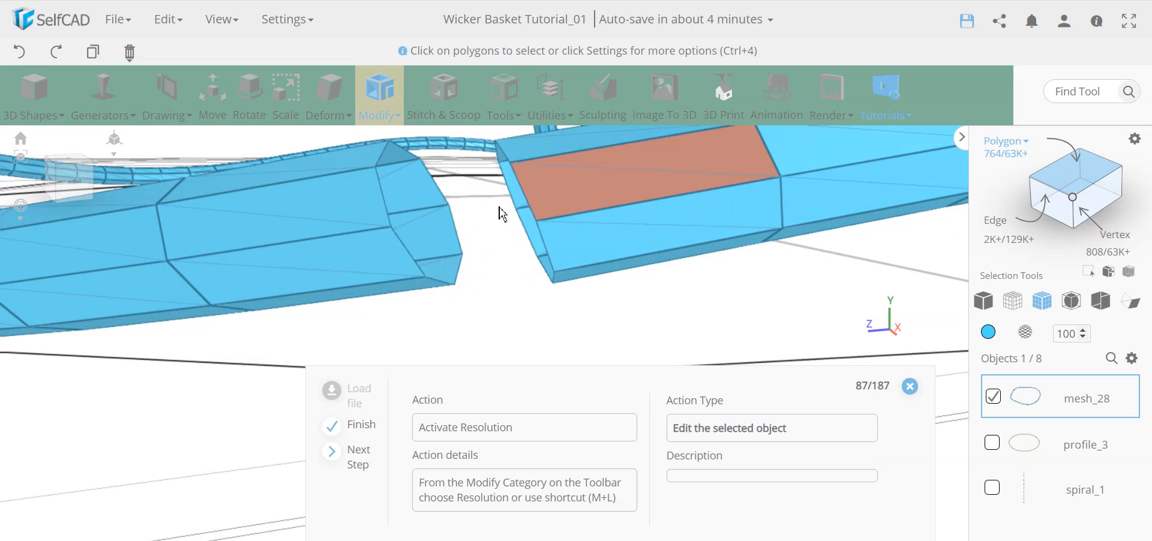
pyautogui.scroll(-4, 556, 245)
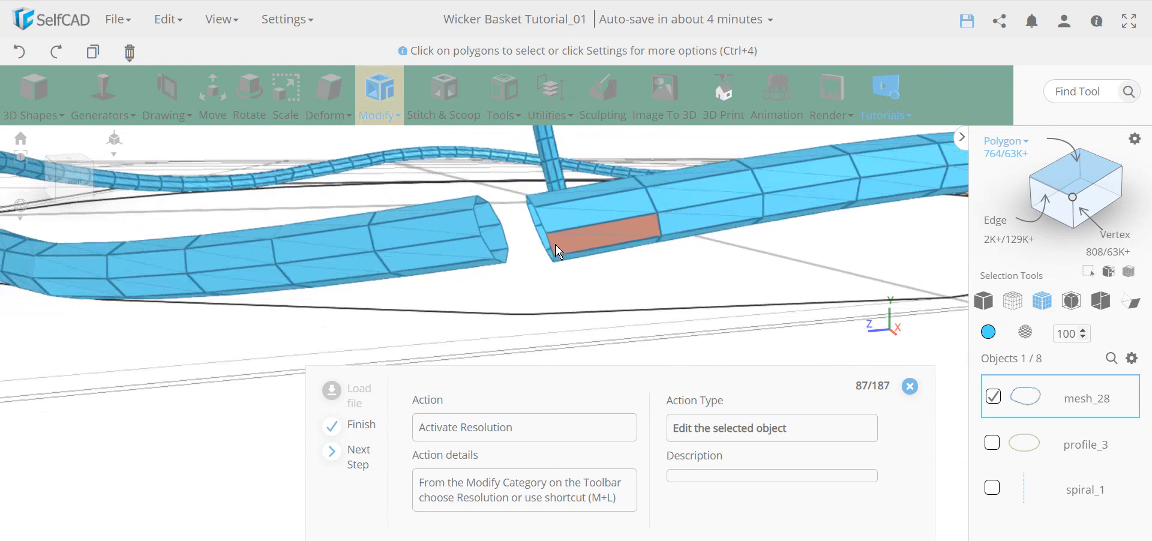
pyautogui.moveTo(554, 302)
pyautogui.mouseDown(button='right')
pyautogui.moveTo(547, 296)
pyautogui.moveTo(549, 312)
pyautogui.mouseUp(button='right')
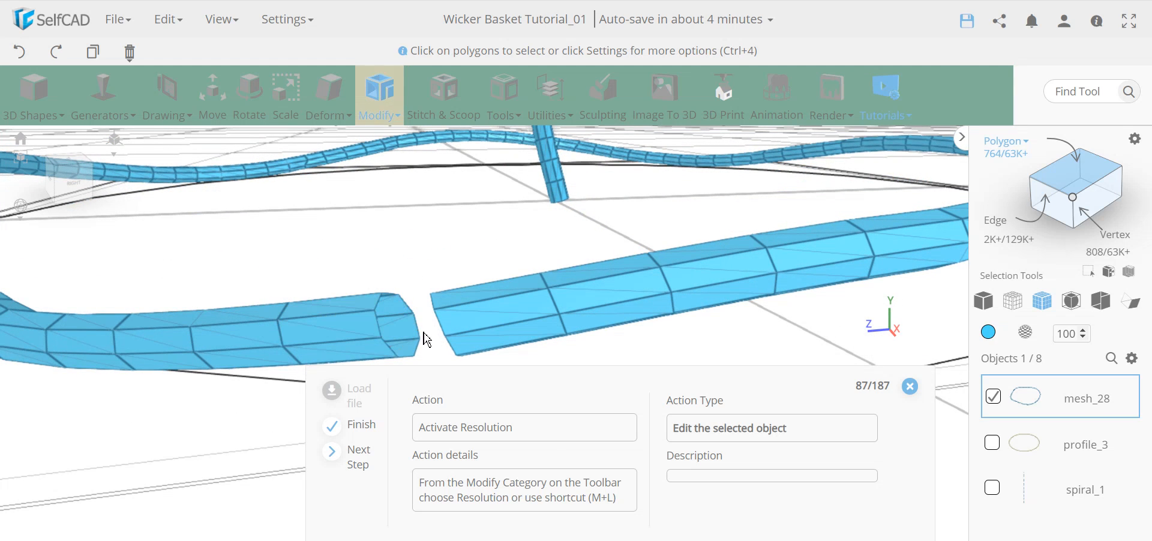
pyautogui.moveTo(416, 258); pyautogui.dragTo(433, 257, button='right')
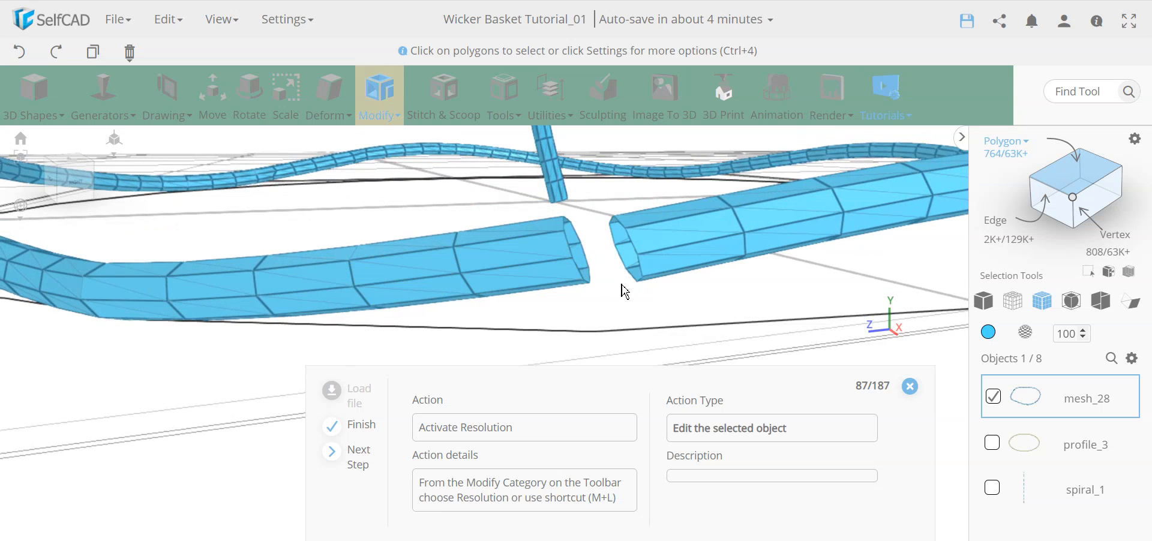
pyautogui.moveTo(648, 330)
pyautogui.mouseDown(button='right')
pyautogui.moveTo(631, 314)
pyautogui.moveTo(629, 325)
pyautogui.mouseUp(button='right')
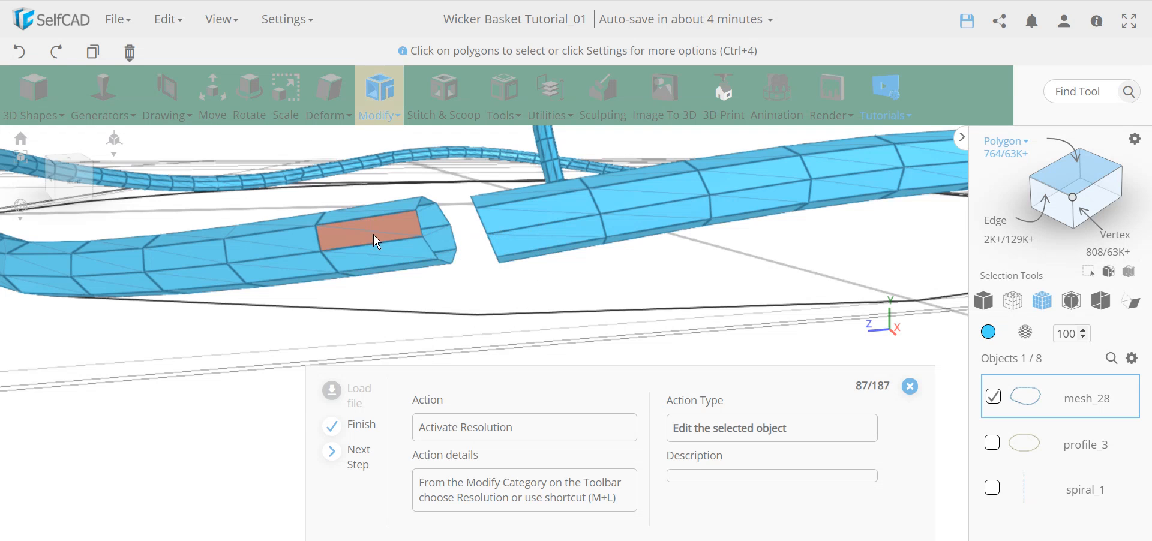
# Apply a Resolution change to mesh_28 with Detail Level 0.
pyautogui.click(382, 99)
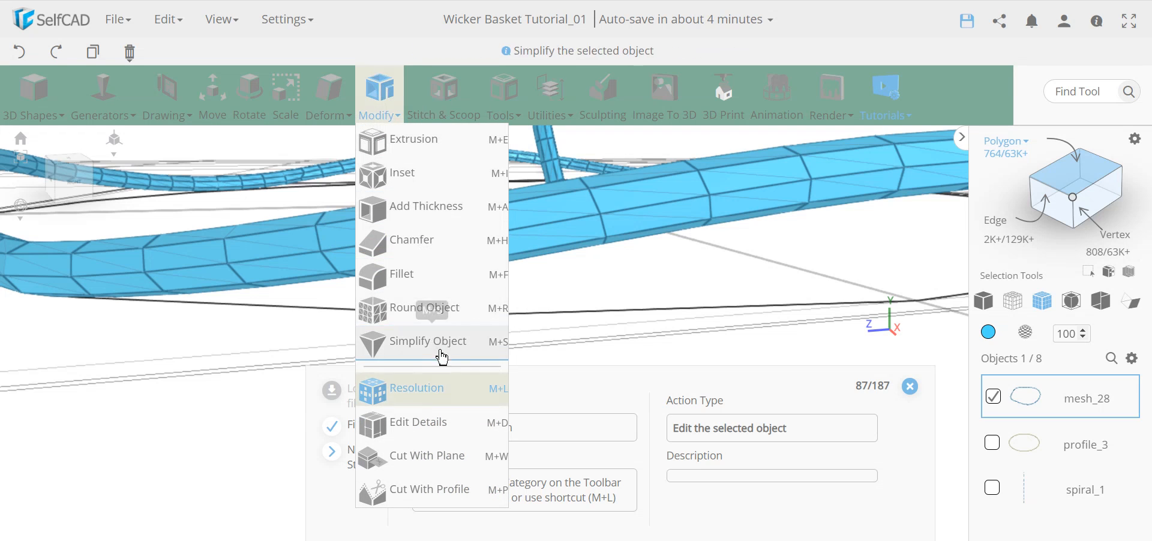
pyautogui.click(436, 391)
pyautogui.moveTo(123, 215); pyautogui.dragTo(75, 215)
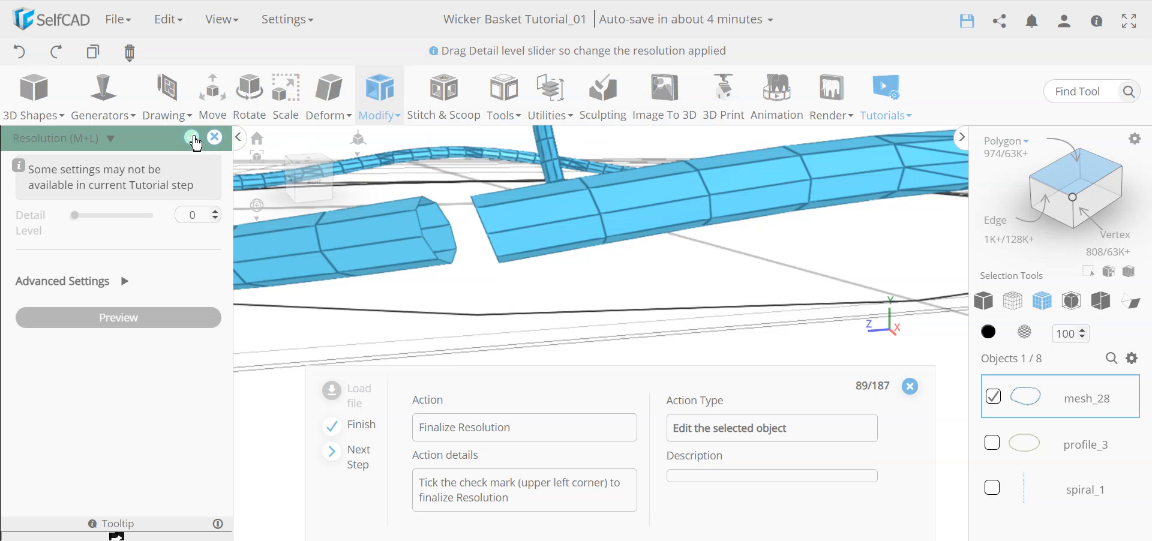
pyautogui.click(192, 140)
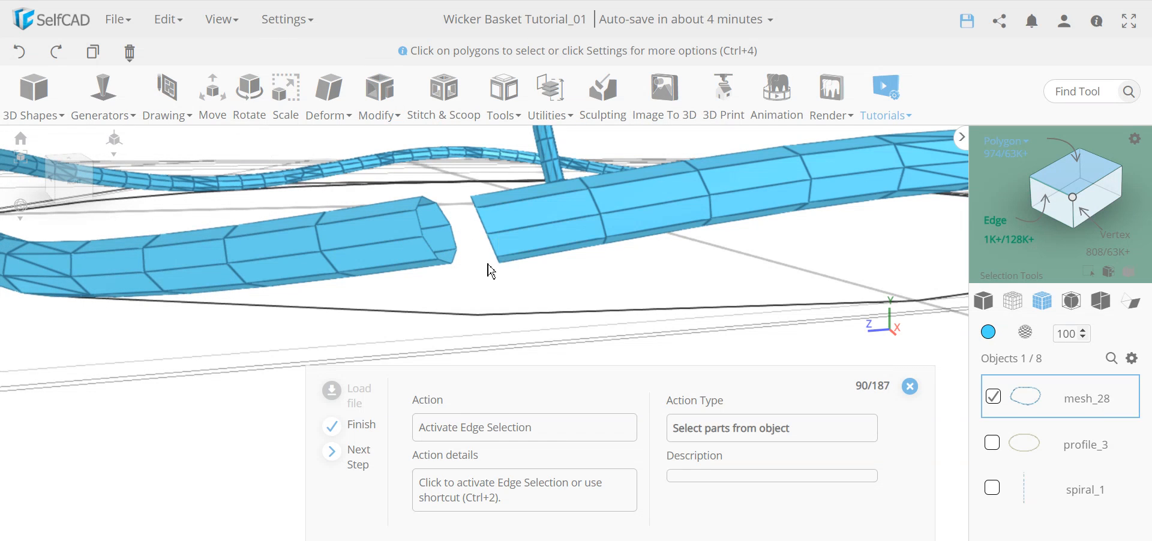
# Turn on edge loop selection and pick the loops around both open rod ends (16 edges).
pyautogui.click(1006, 234)
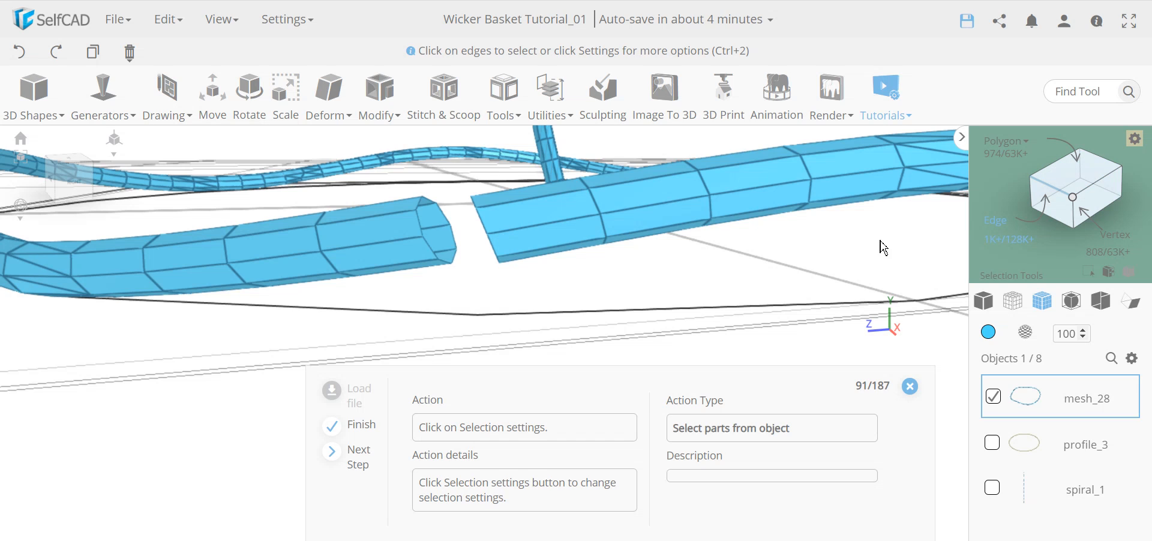
pyautogui.click(1135, 138)
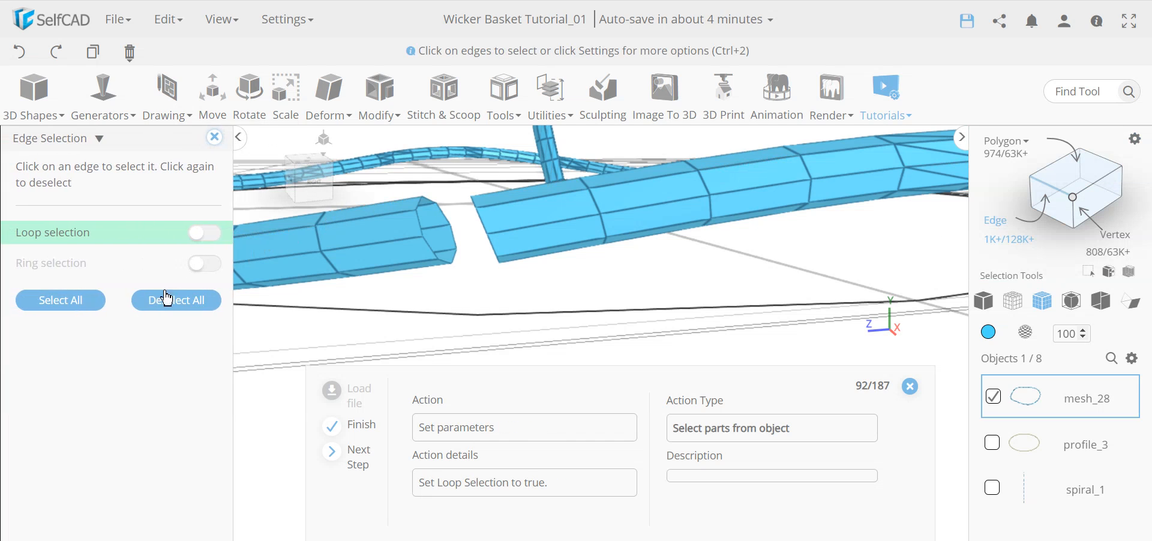
pyautogui.click(207, 234)
pyautogui.moveTo(465, 296); pyautogui.dragTo(493, 295, button='right')
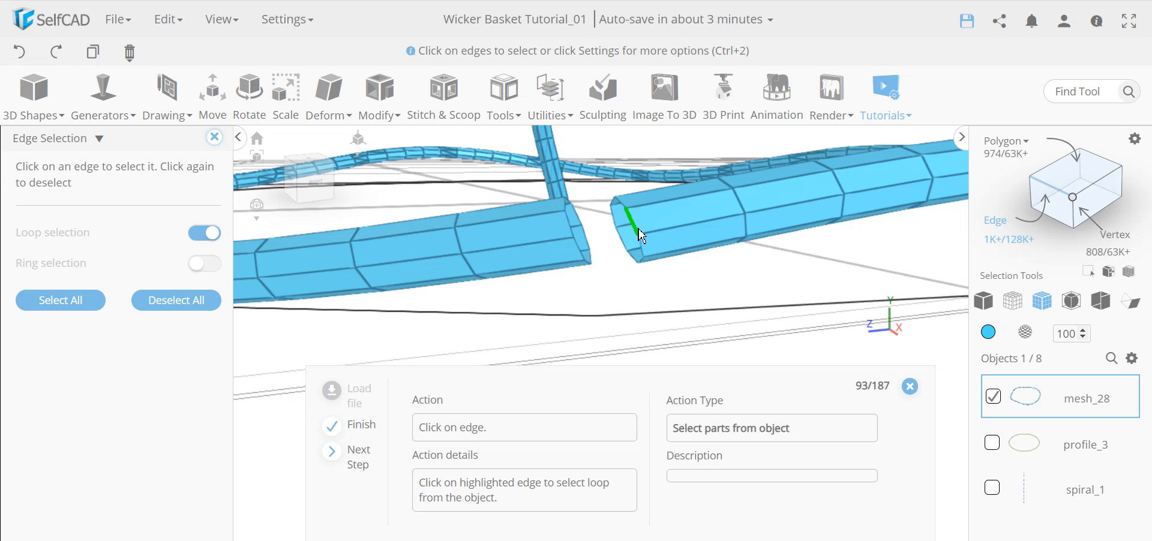
pyautogui.click(630, 216)
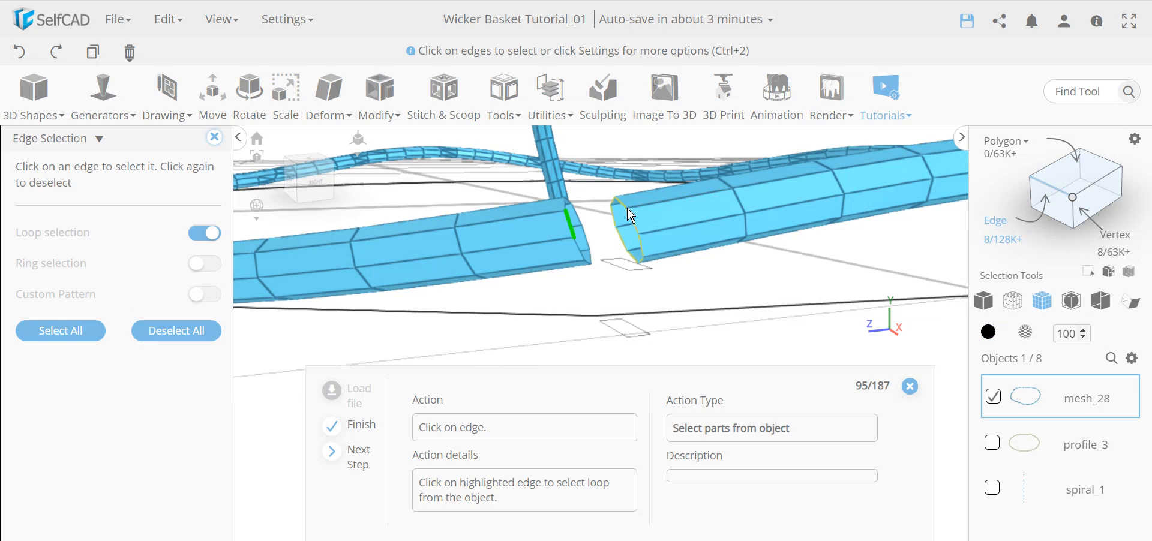
pyautogui.click(575, 231)
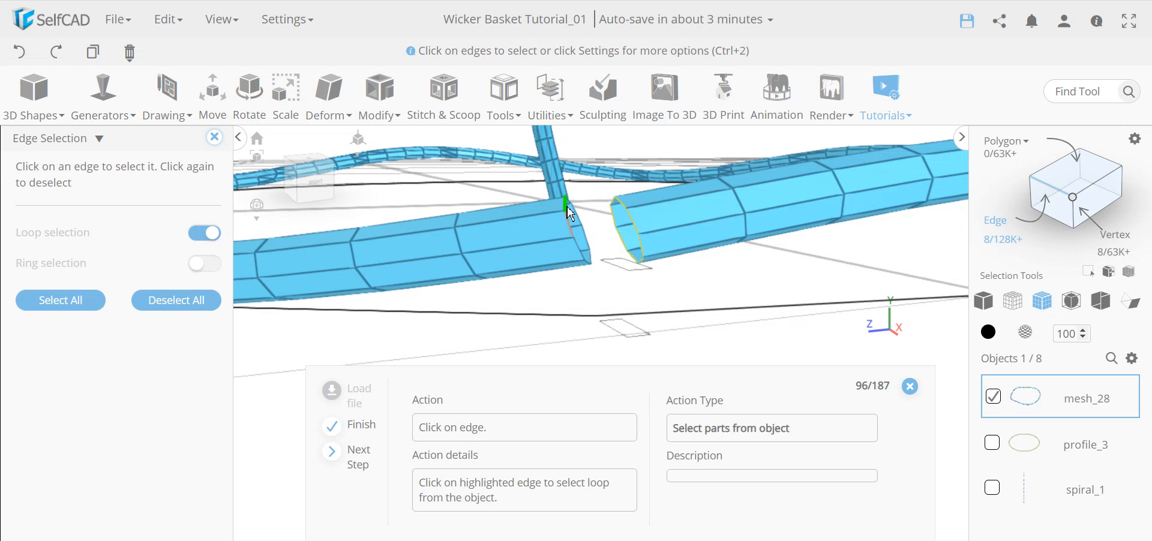
pyautogui.click(569, 208)
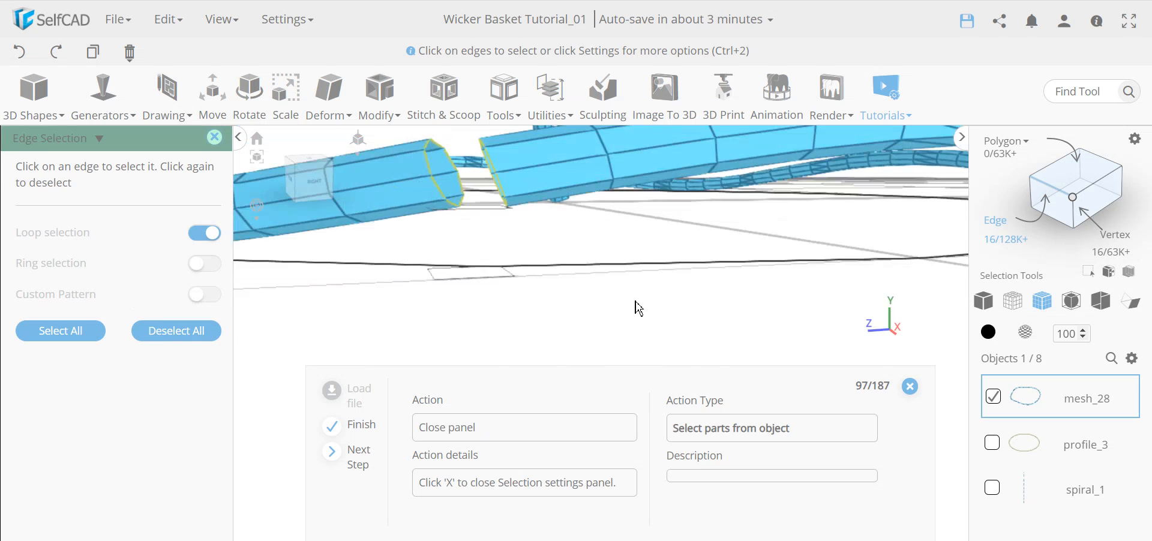
# Loft between mesh_28's two open rod-end loops at Resolution 1 to close the coiled ring.
pyautogui.click(214, 138)
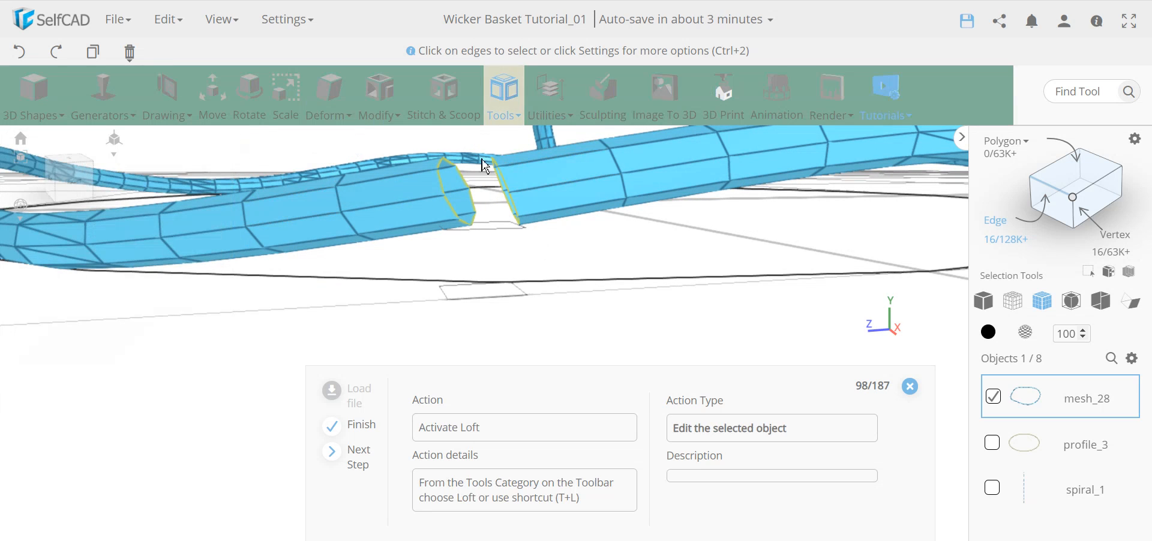
pyautogui.click(505, 96)
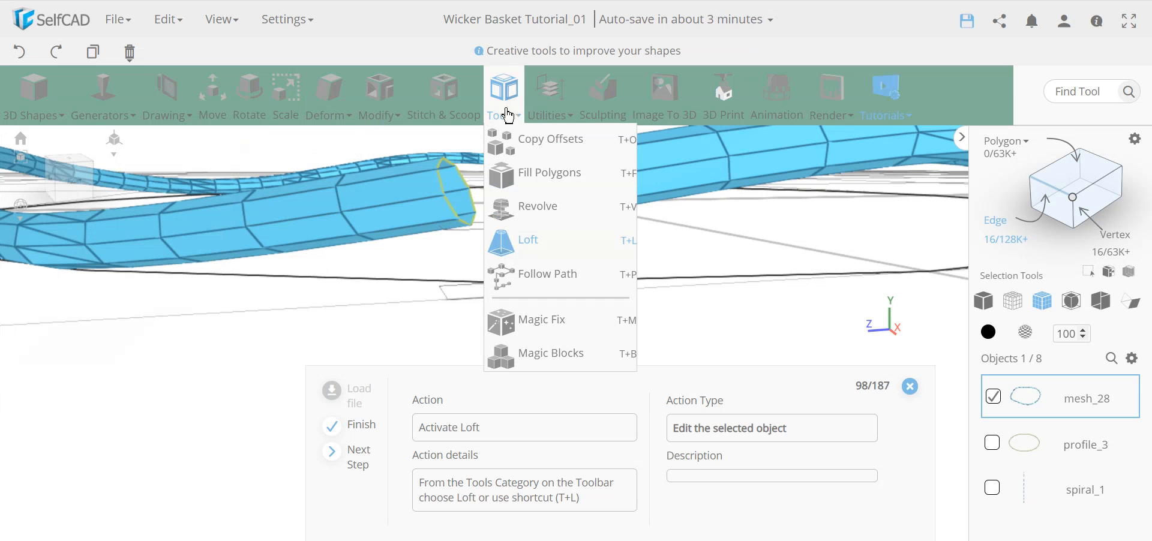
pyautogui.click(543, 246)
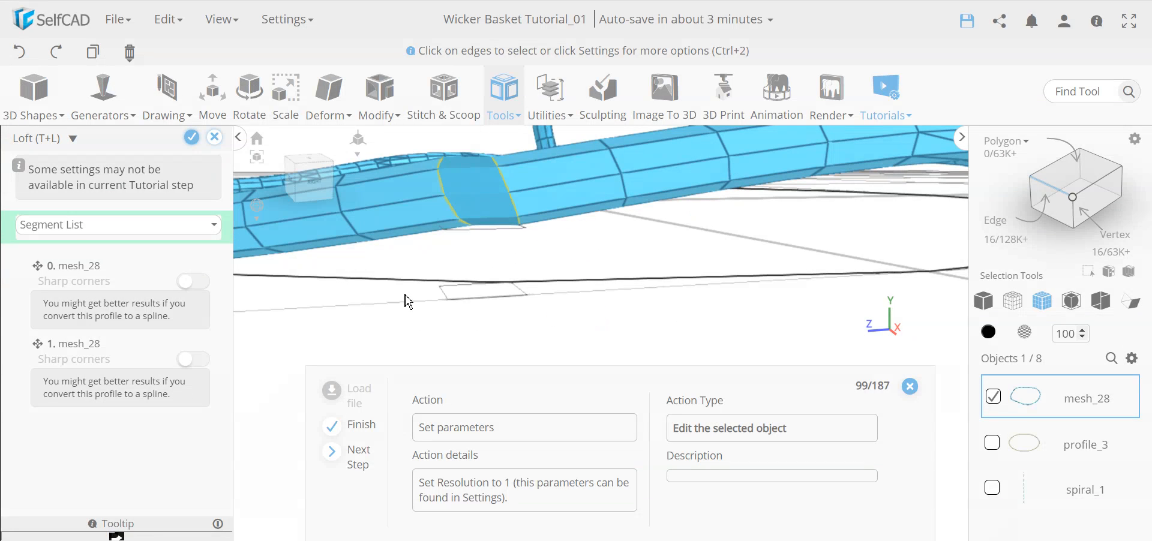
pyautogui.click(178, 231)
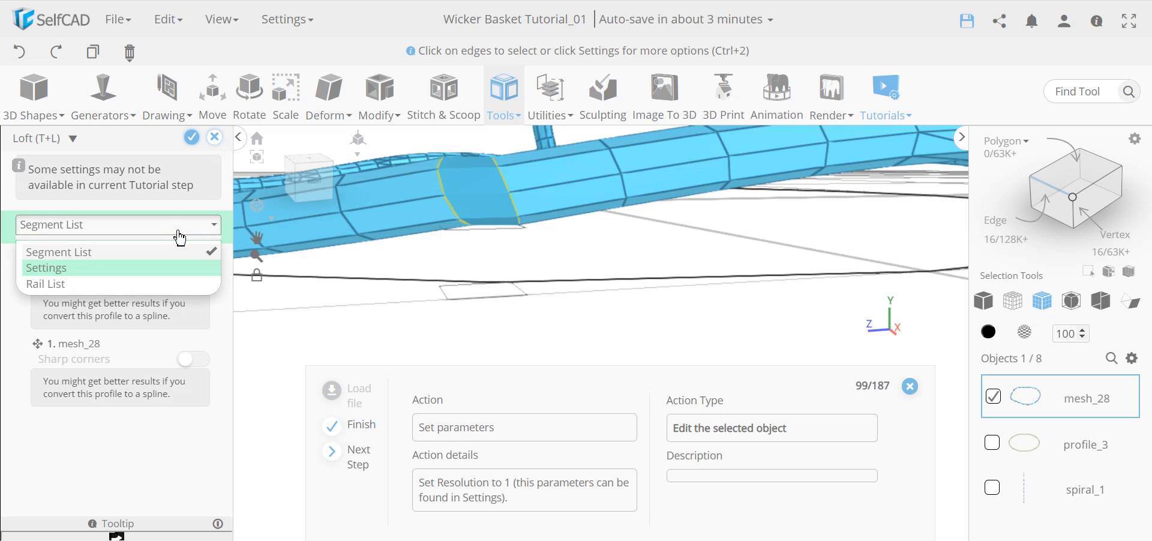
pyautogui.click(67, 269)
pyautogui.moveTo(114, 257); pyautogui.dragTo(37, 263)
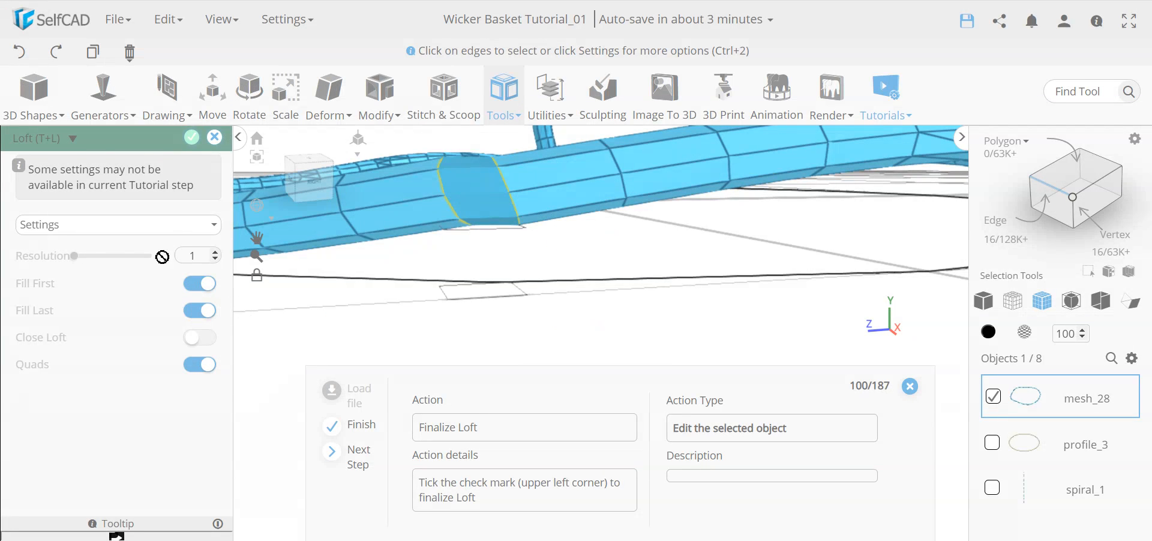
pyautogui.click(191, 140)
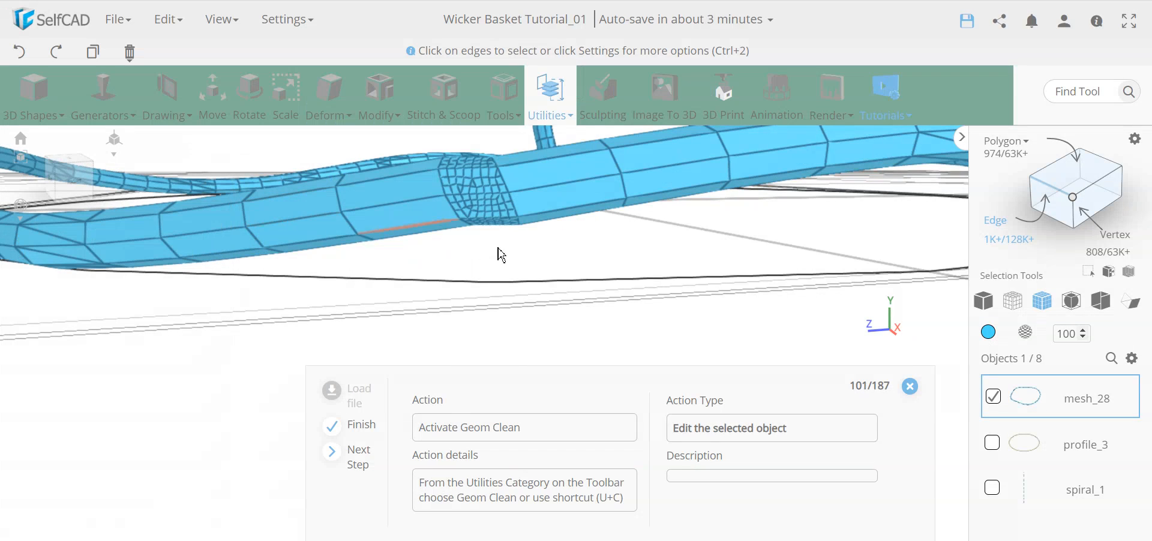
pyautogui.scroll(5, 513, 265)
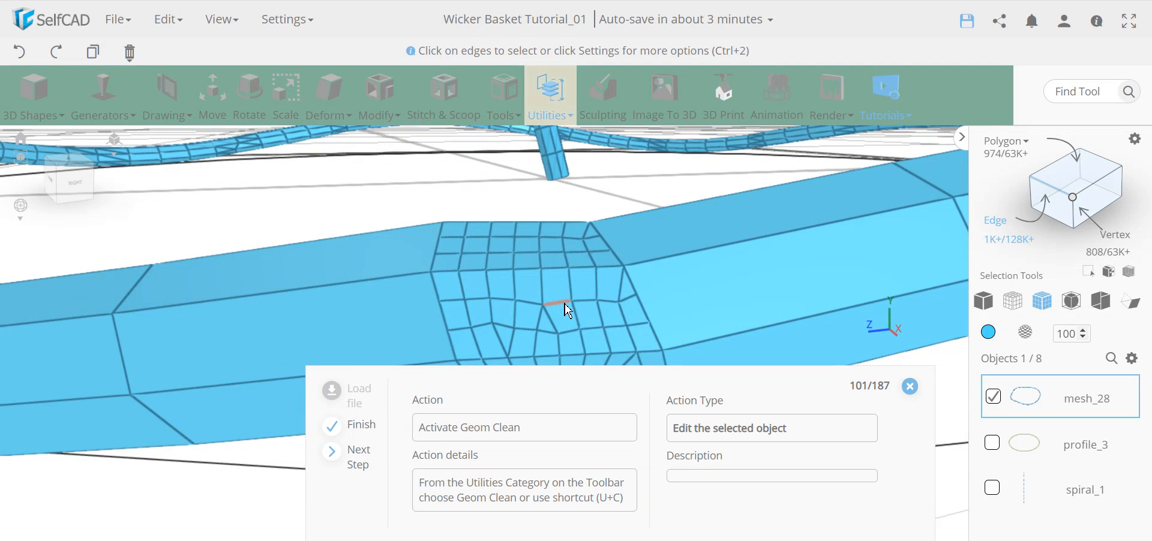
pyautogui.scroll(-3, 574, 309)
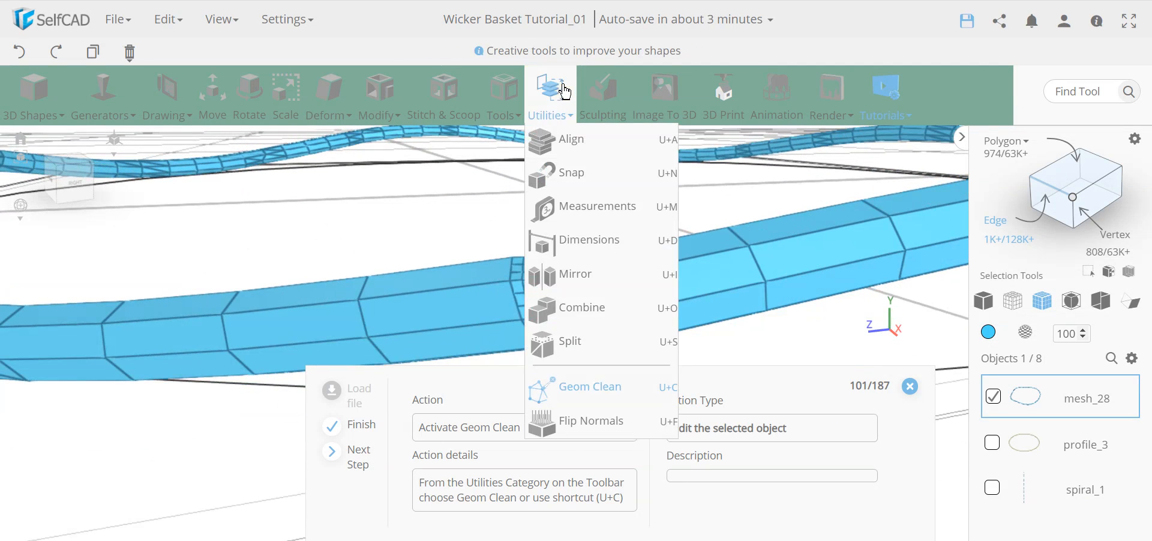
pyautogui.moveTo(504, 96)
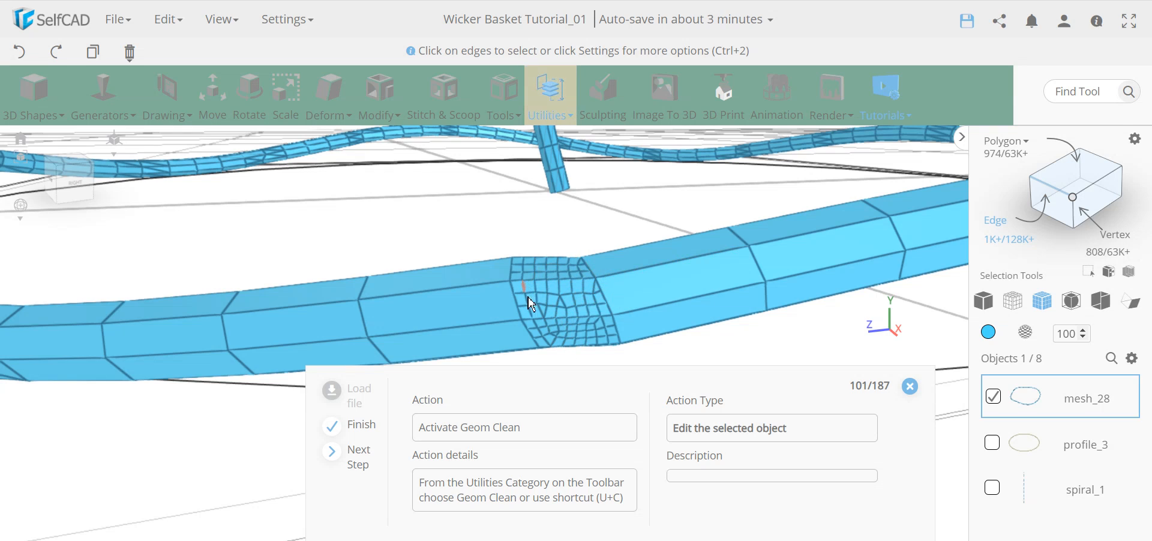
pyautogui.moveTo(497, 125)
pyautogui.press('u')
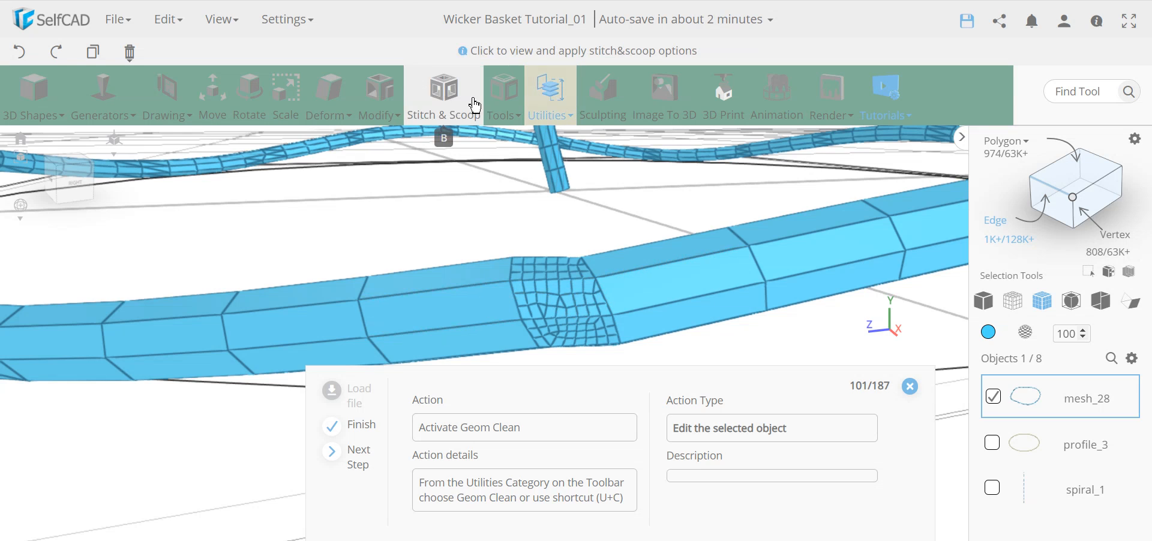
pyautogui.click(507, 96)
pyautogui.moveTo(497, 99)
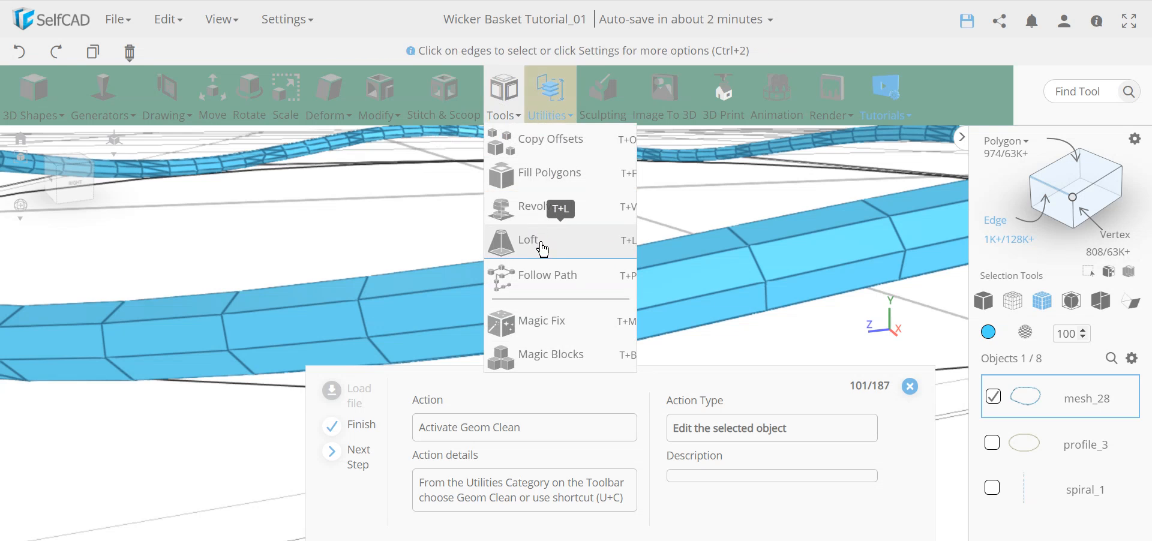
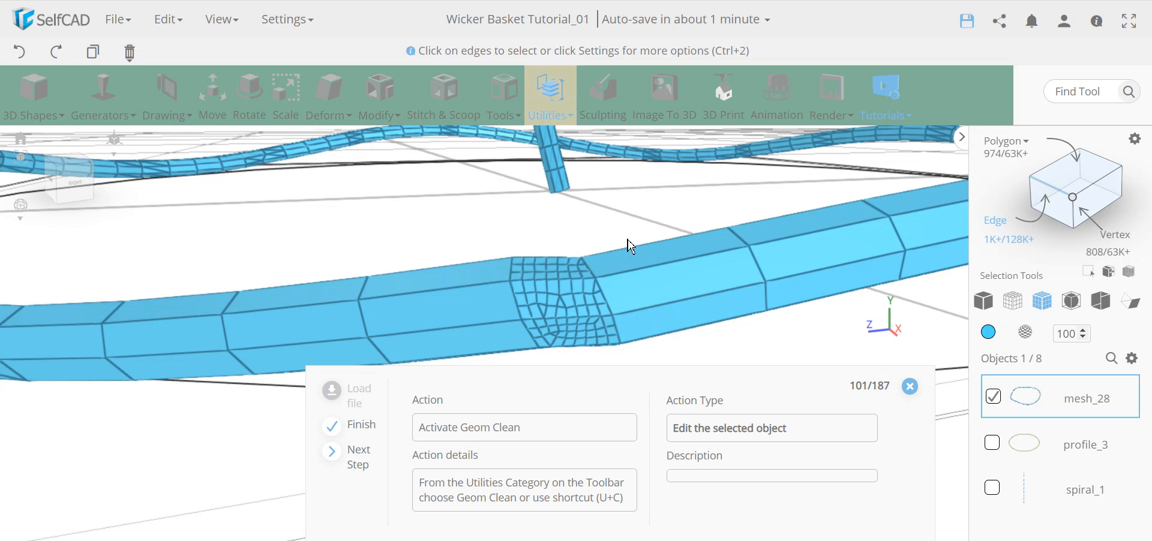
# Open the Utilities dropdown, passing briefly through Tools, to reach the mesh_28 cleanup operations.
pyautogui.click(503, 96)
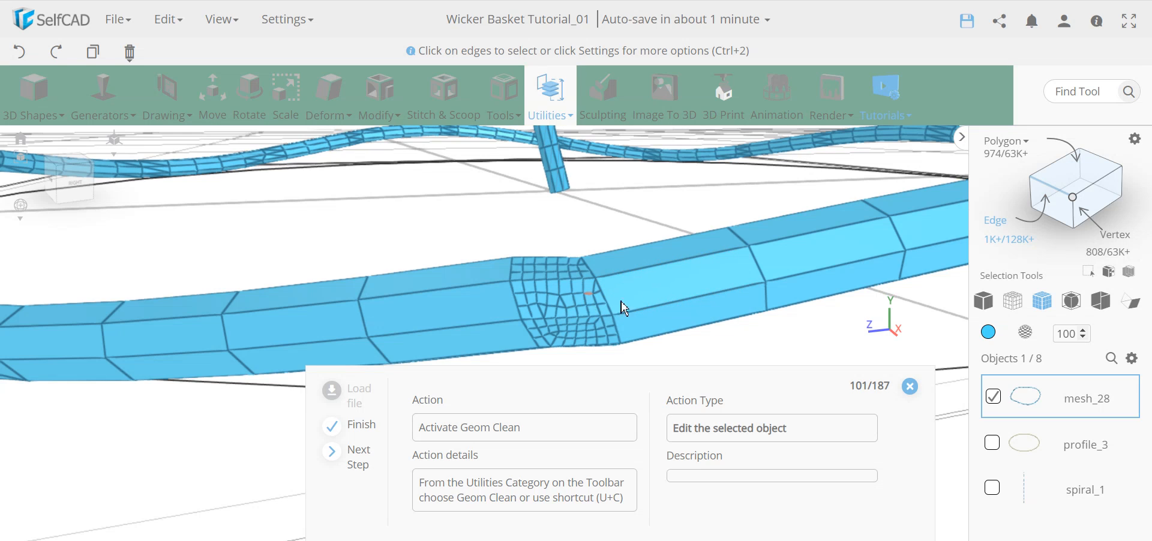
pyautogui.click(559, 98)
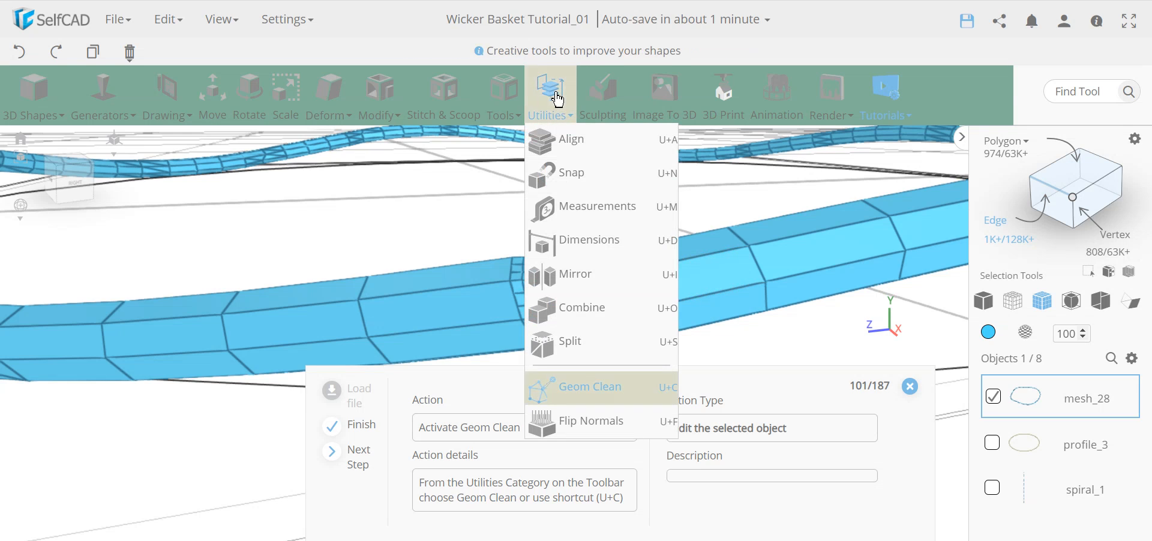
# Run Geom Clean on mesh_28 with Remove Duplicates off and Cut intersecting edges and Remove Inner Faces on.
pyautogui.click(623, 390)
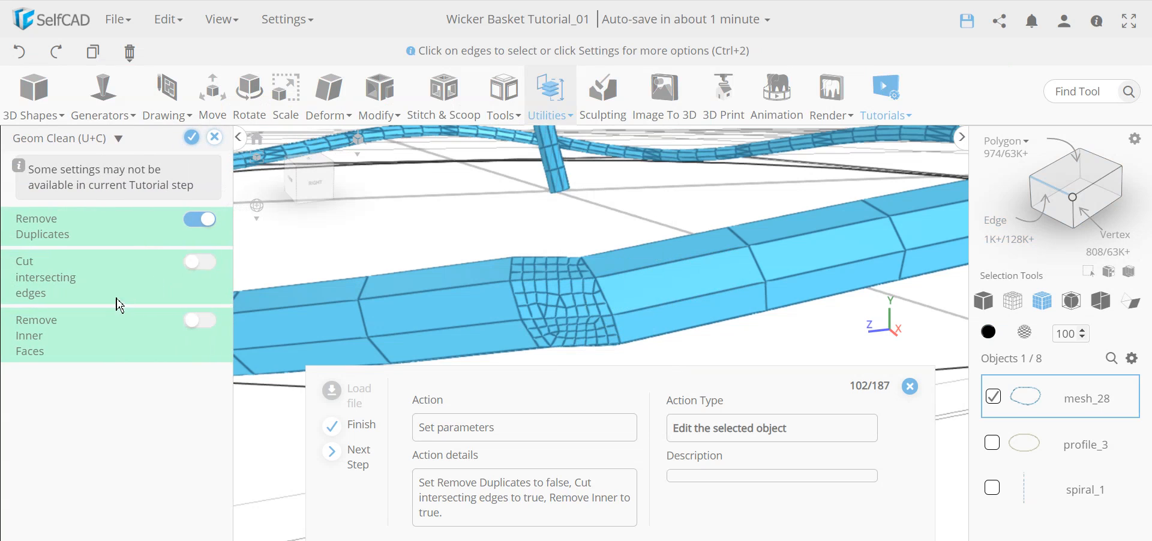
pyautogui.click(196, 223)
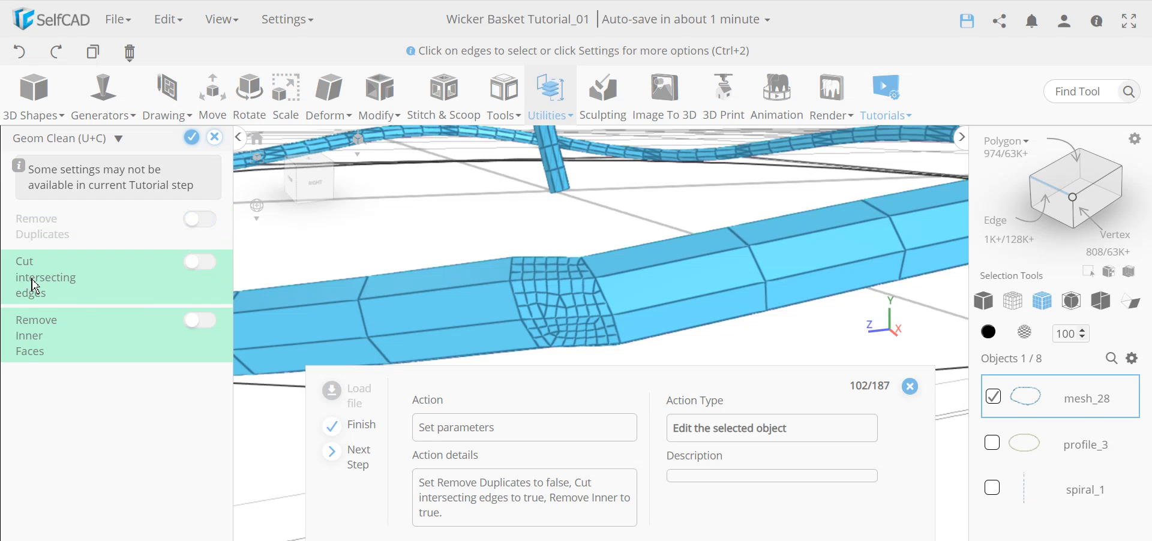
pyautogui.click(204, 265)
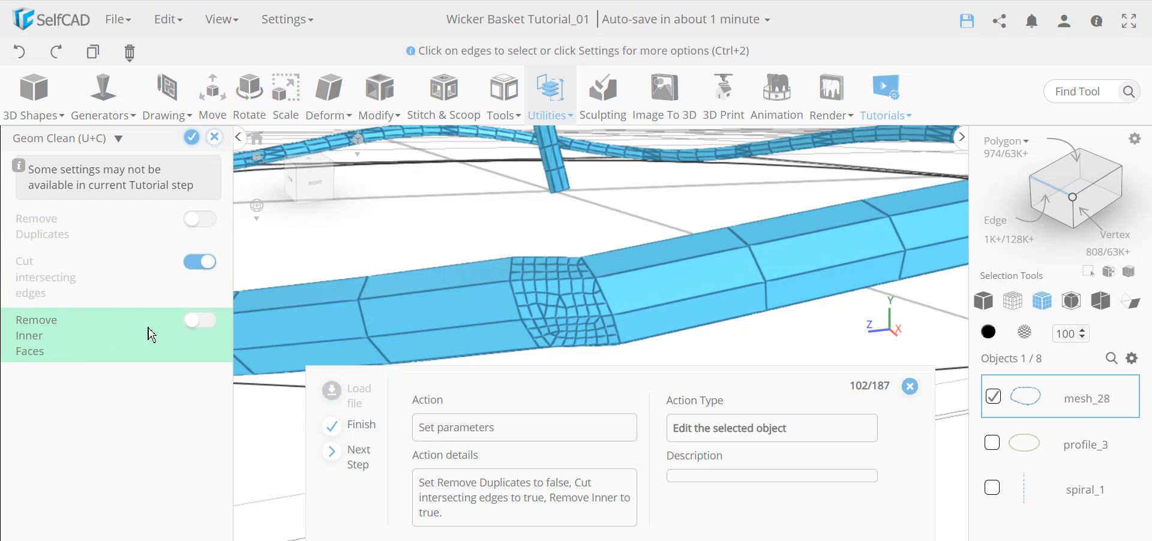
pyautogui.click(204, 321)
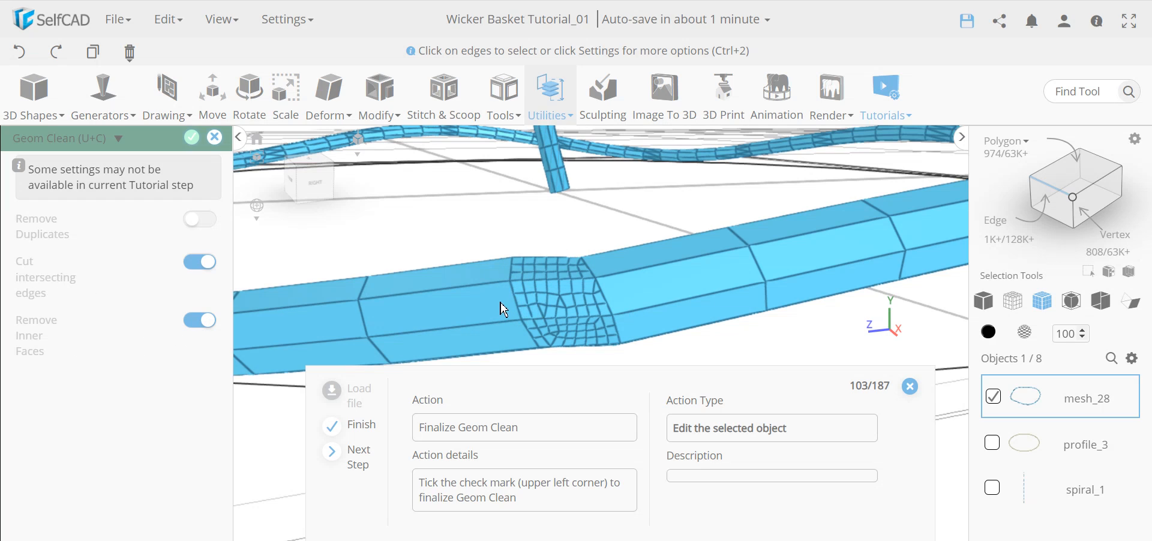
pyautogui.click(191, 138)
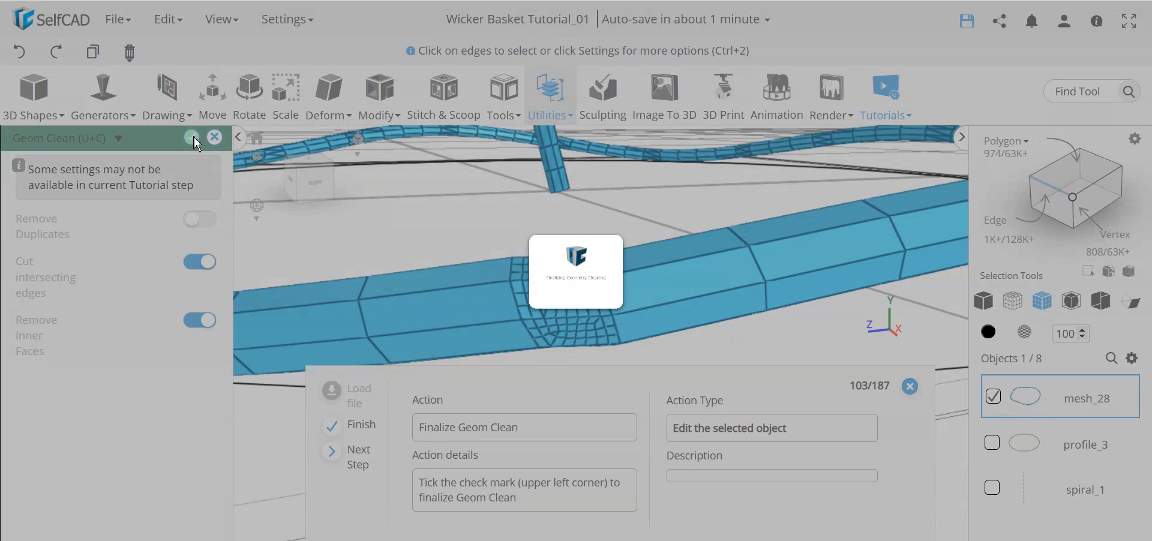
pyautogui.scroll(3, 489, 313)
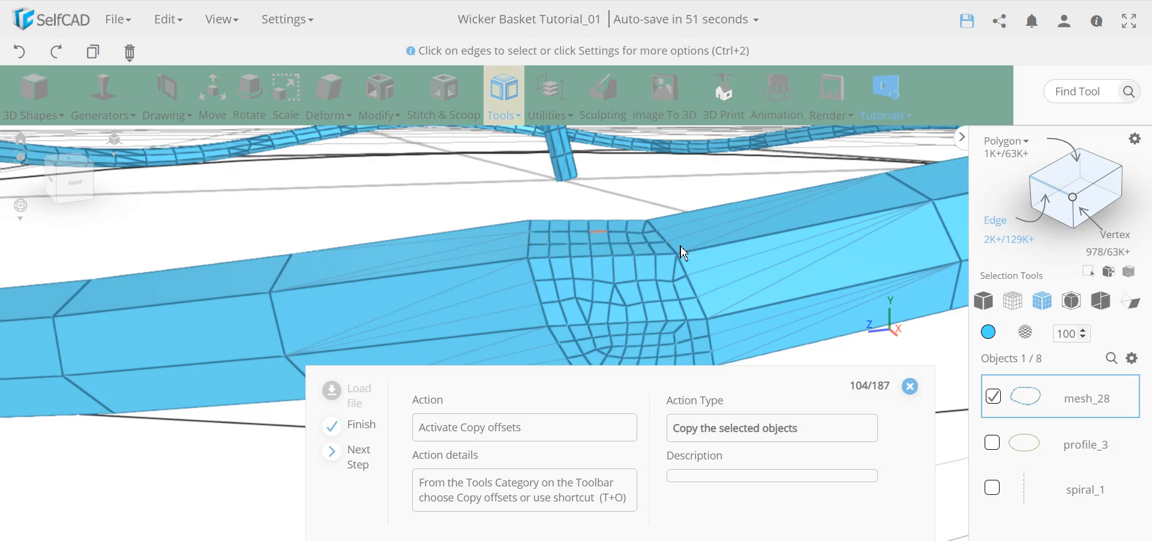
# Select the mesh_28 strand object in the object list.
pyautogui.click(508, 99)
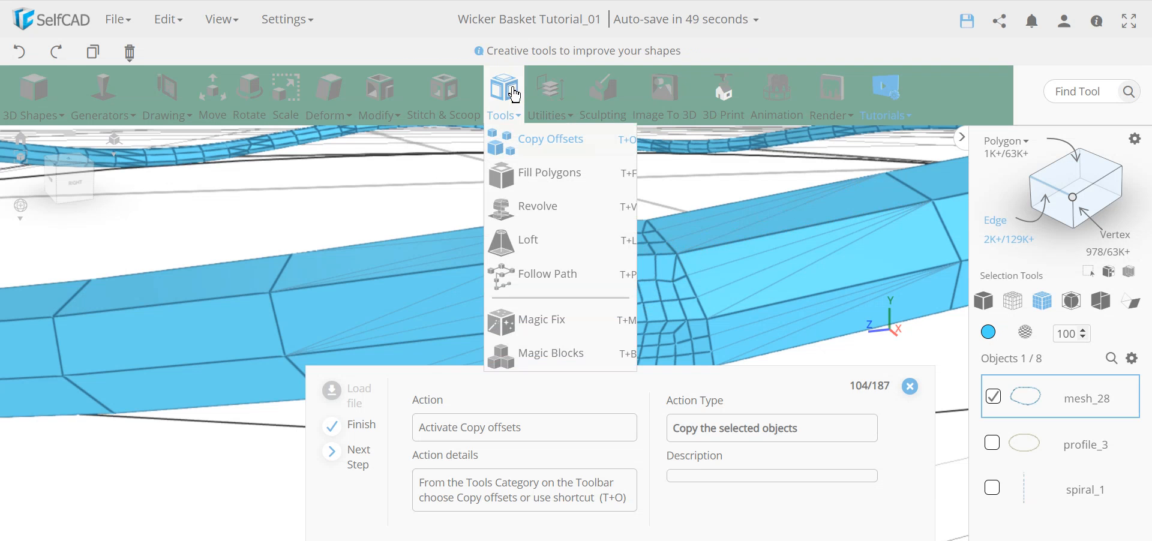
pyautogui.scroll(-10, 761, 274)
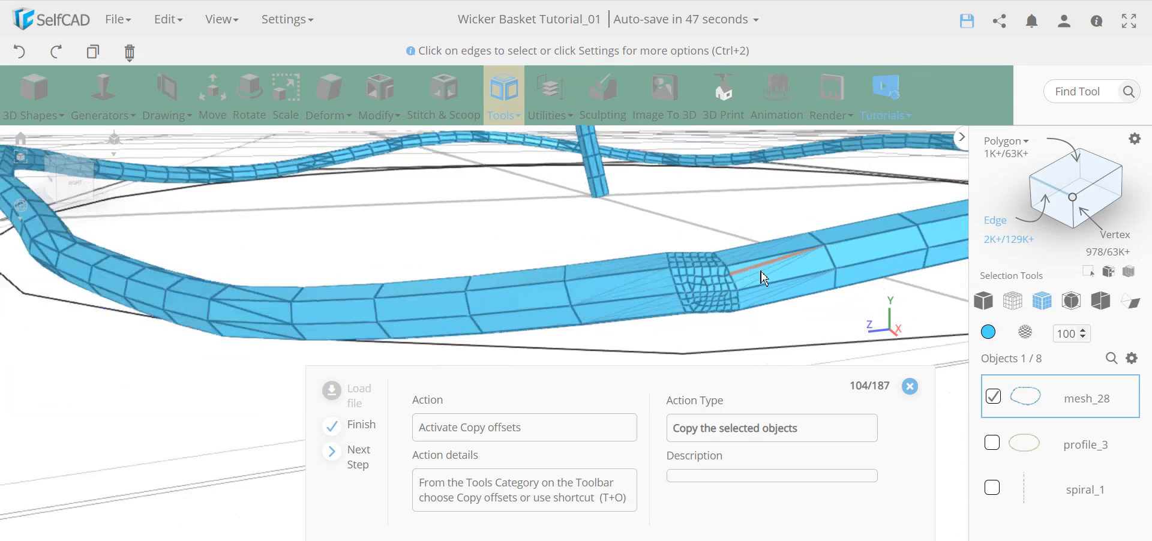
pyautogui.scroll(-4, 1077, 449)
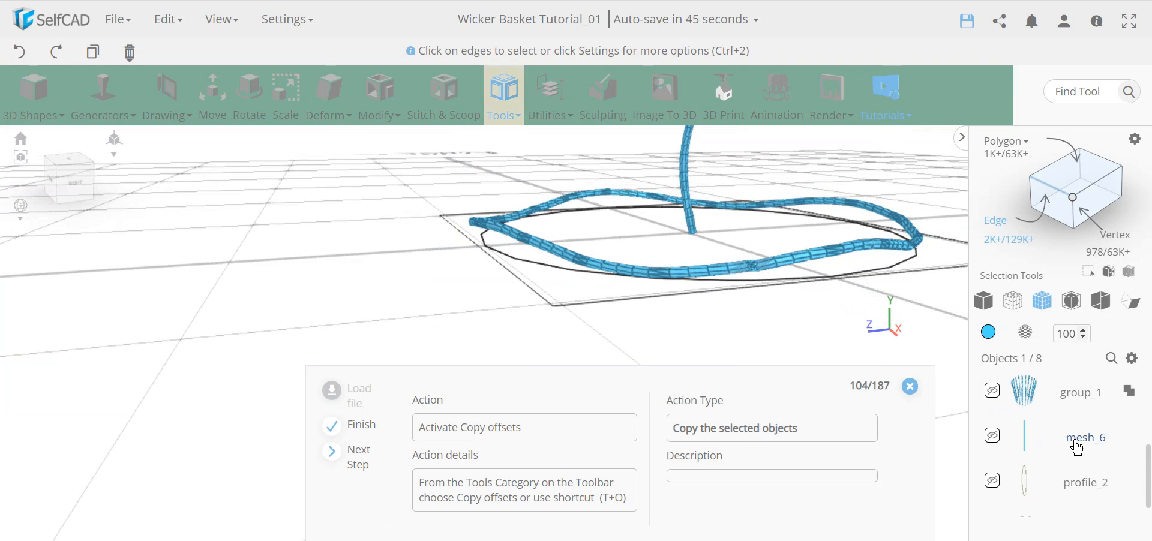
pyautogui.scroll(4, 1066, 445)
pyautogui.click(994, 397)
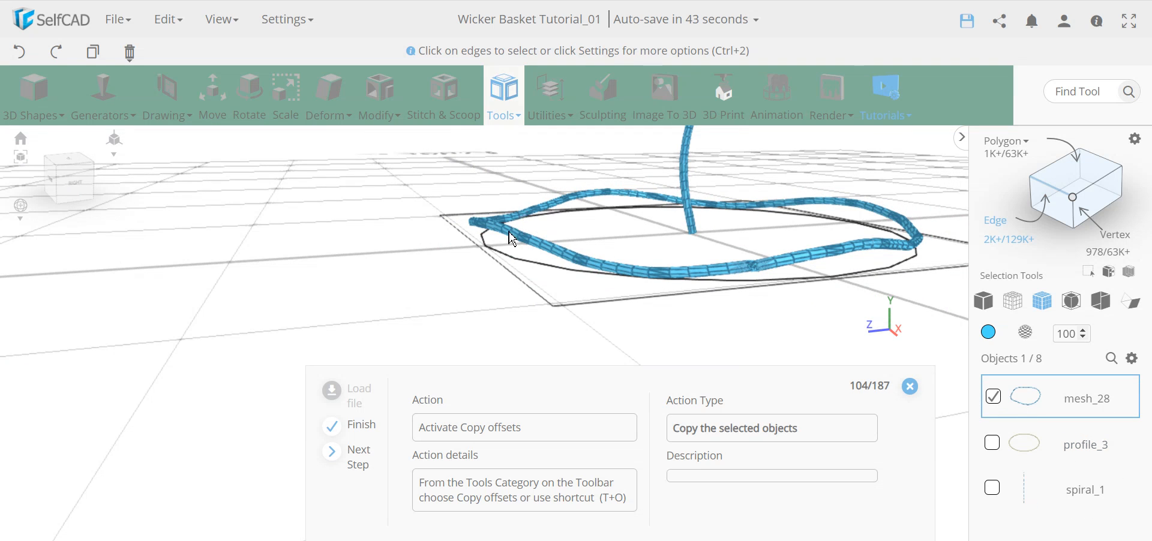
# Use Copy Offsets to make 3 copies of mesh_28, each rotated 14 about Y.
pyautogui.click(507, 99)
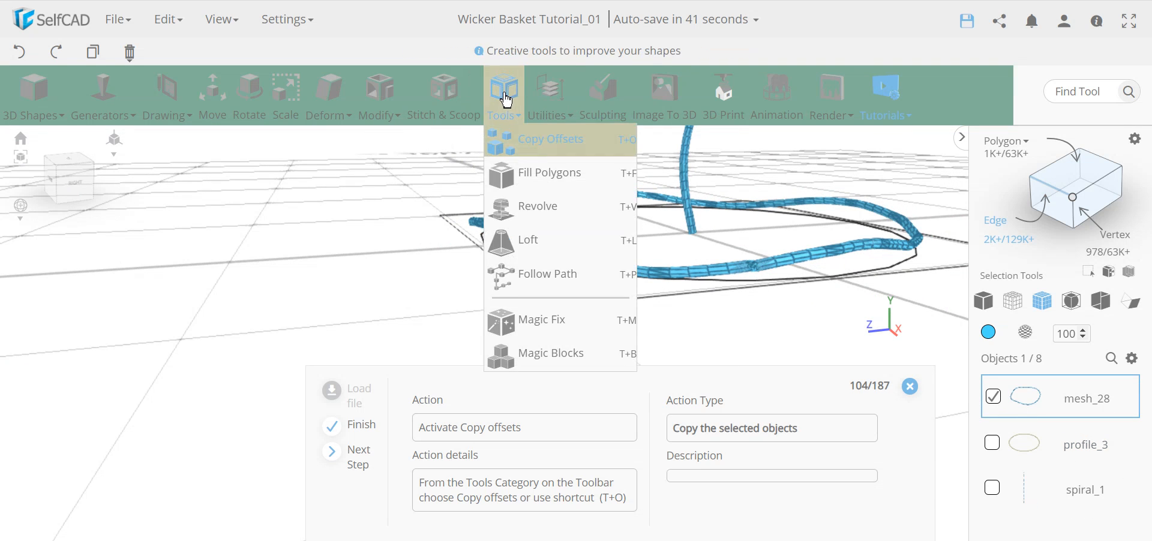
pyautogui.click(538, 142)
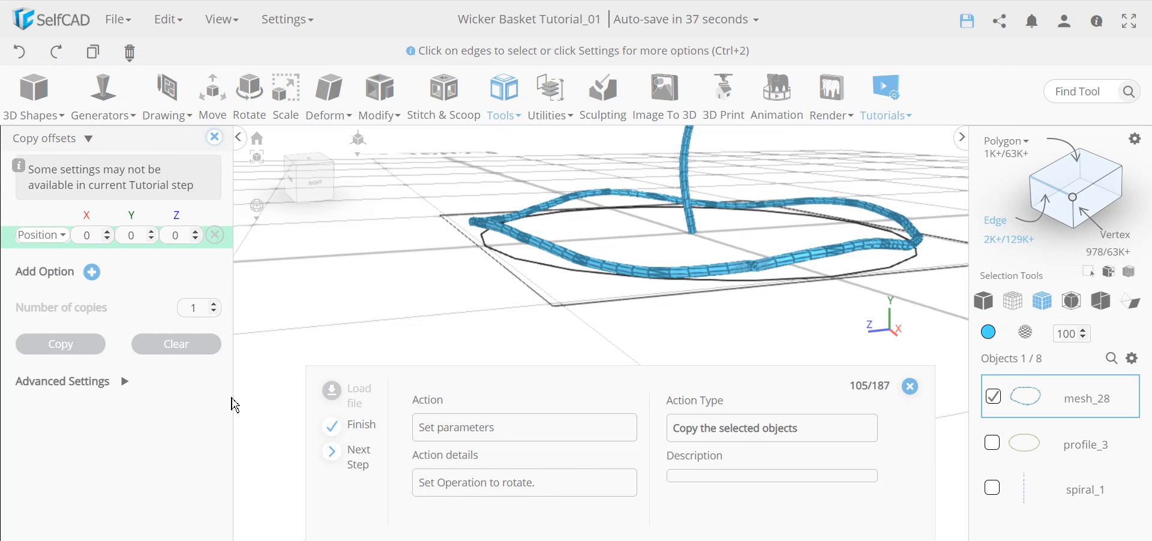
pyautogui.click(42, 235)
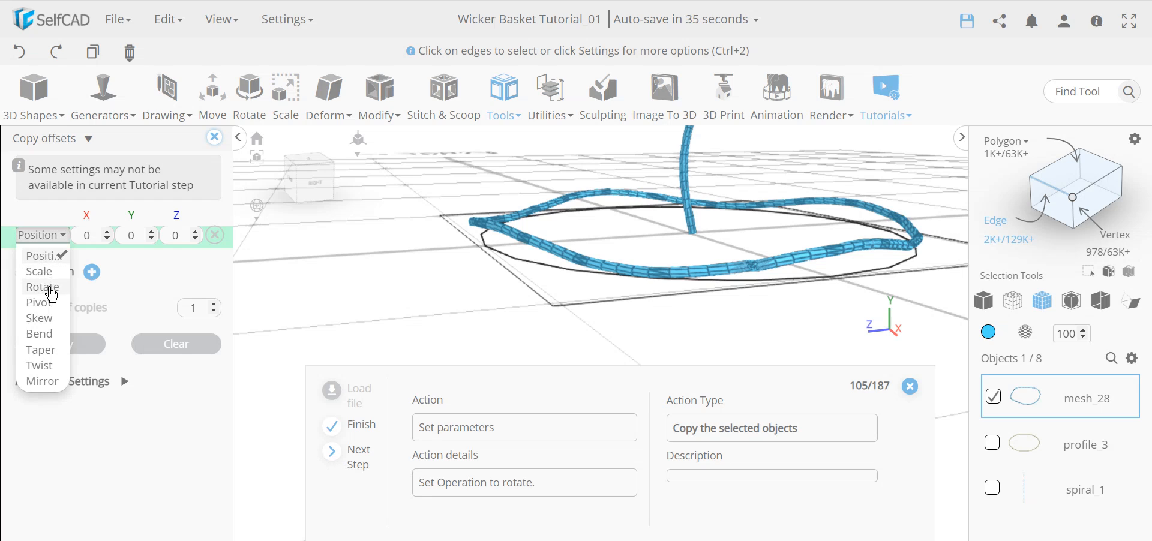
pyautogui.click(51, 289)
pyautogui.click(135, 236)
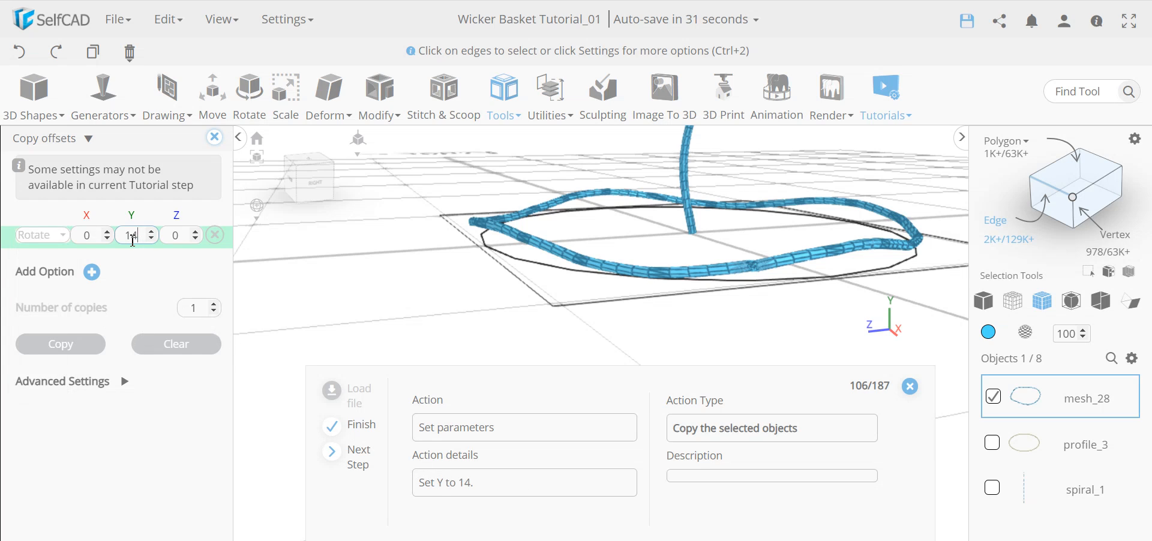
pyautogui.press('Return')
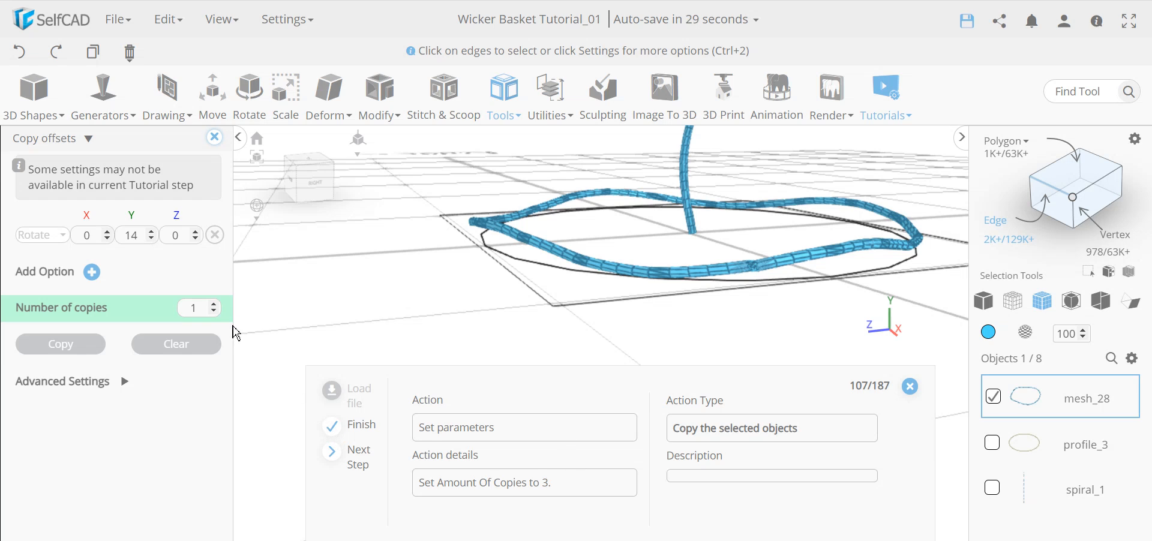
pyautogui.click(214, 305)
pyautogui.click(215, 305)
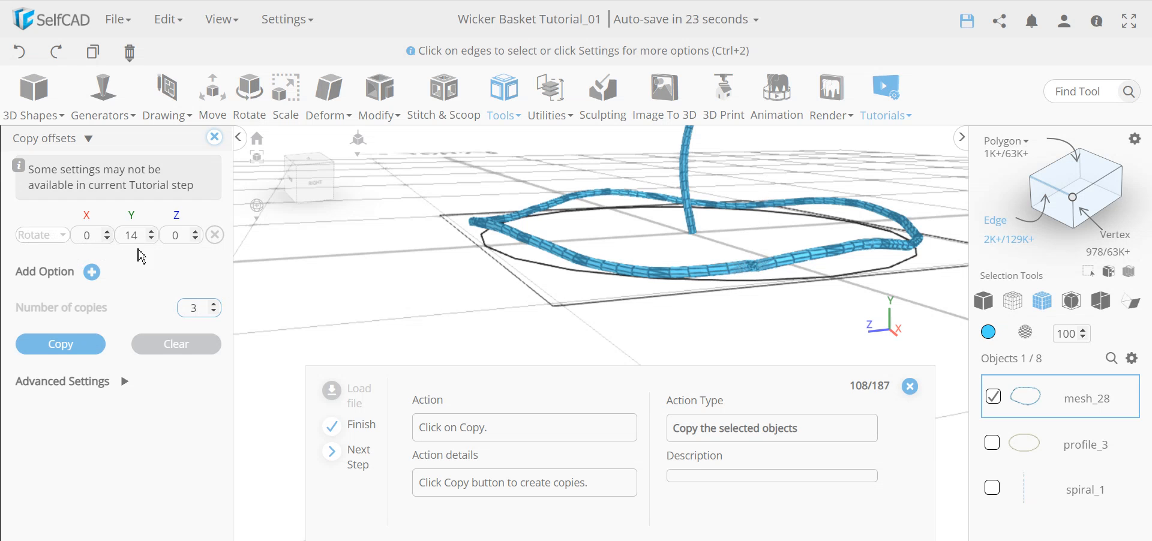
pyautogui.click(89, 342)
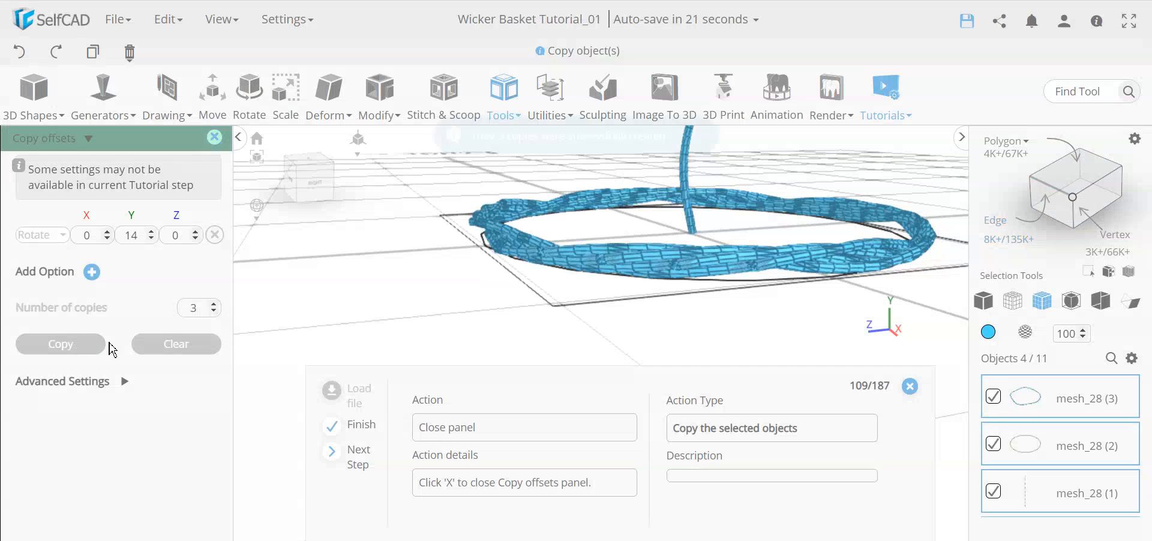
pyautogui.click(214, 138)
# Union mesh_28 and its three rotated copies into the single object union_1.
pyautogui.scroll(5, 714, 303)
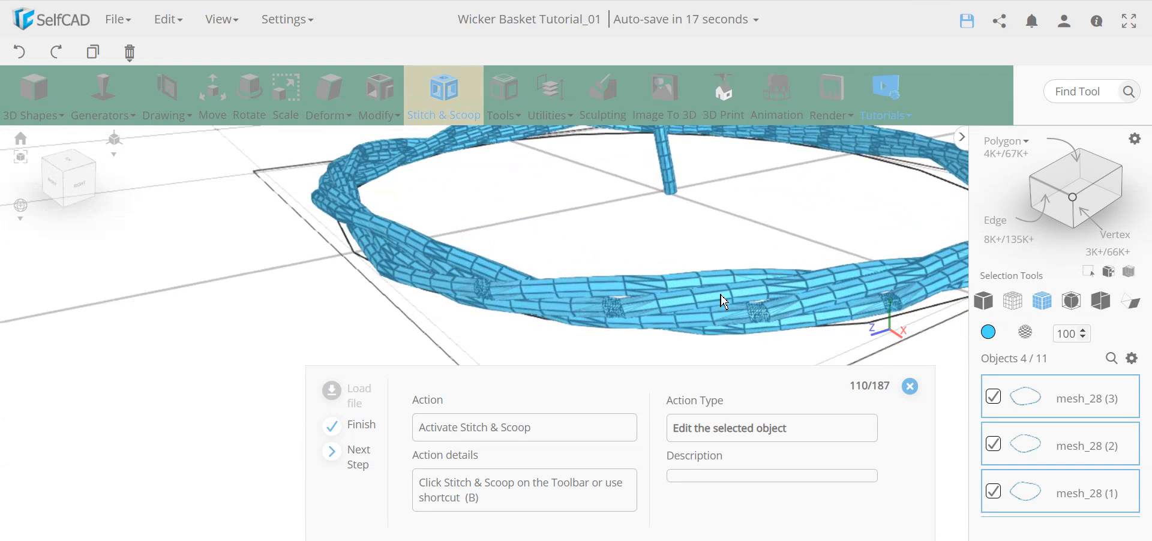
pyautogui.moveTo(517, 314); pyautogui.dragTo(529, 325, button='right')
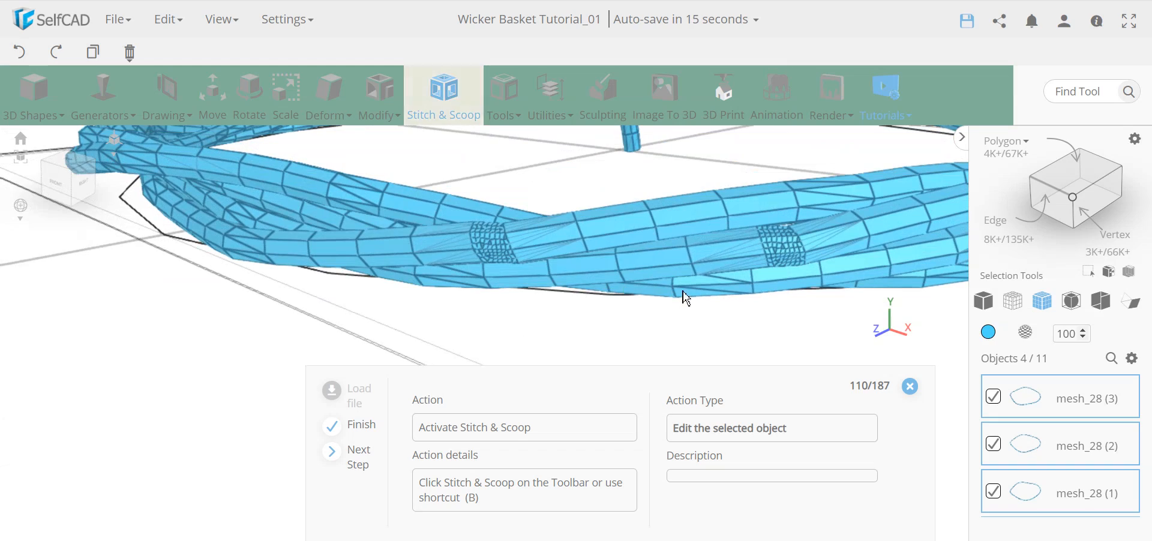
pyautogui.moveTo(414, 273); pyautogui.dragTo(523, 274, button='right')
pyautogui.scroll(-6, 551, 270)
pyautogui.moveTo(694, 297); pyautogui.dragTo(652, 286, button='right')
pyautogui.scroll(10, 607, 250)
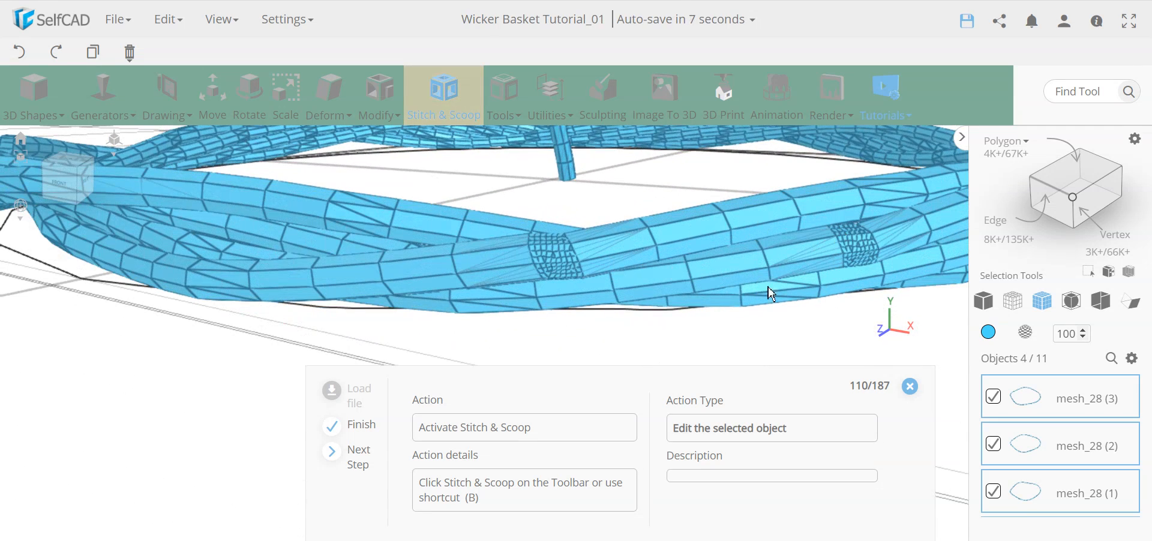
pyautogui.moveTo(476, 265); pyautogui.dragTo(622, 337, button='right')
pyautogui.scroll(-10, 615, 329)
pyautogui.click(449, 101)
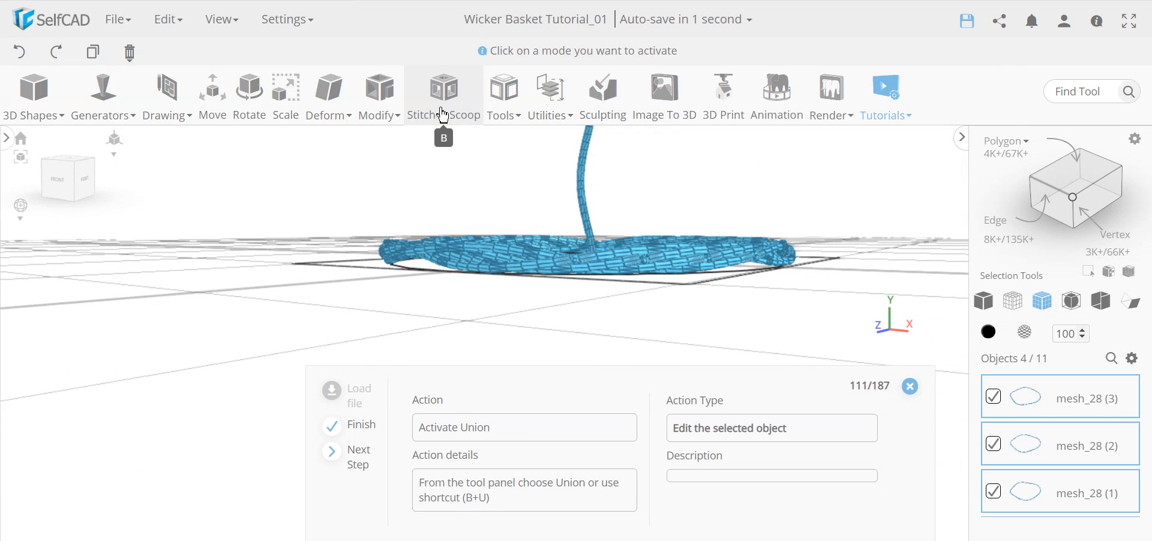
pyautogui.click(27, 240)
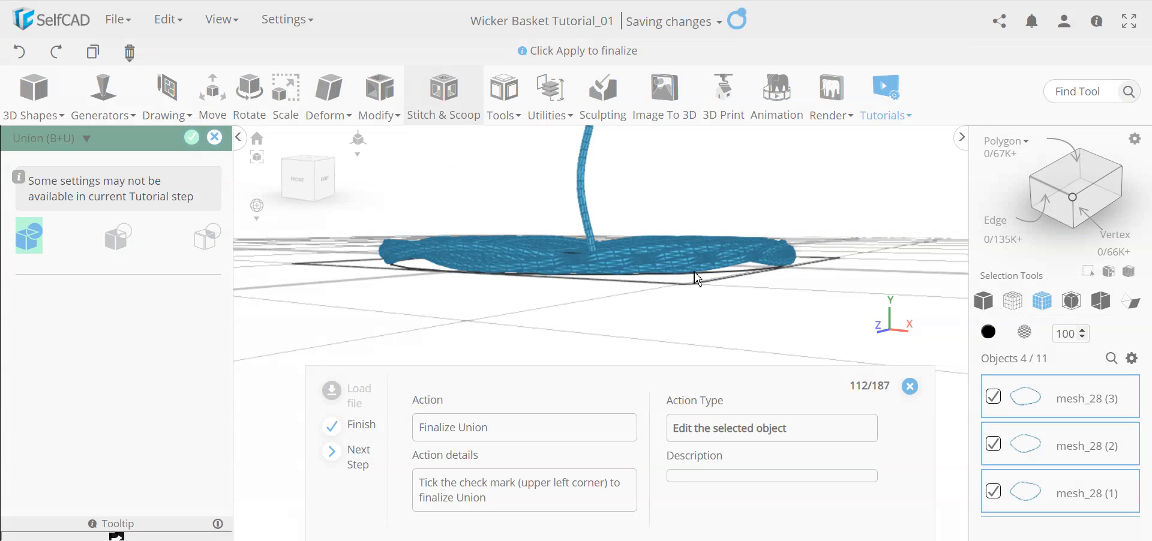
pyautogui.moveTo(634, 260); pyautogui.dragTo(595, 294, button='right')
pyautogui.click(191, 138)
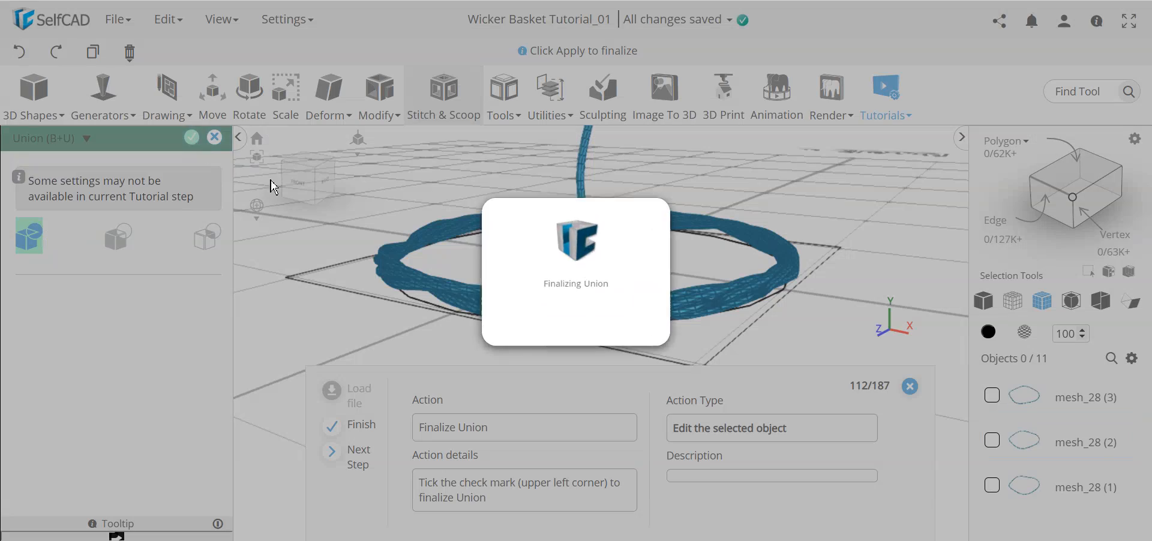
pyautogui.scroll(3, 627, 324)
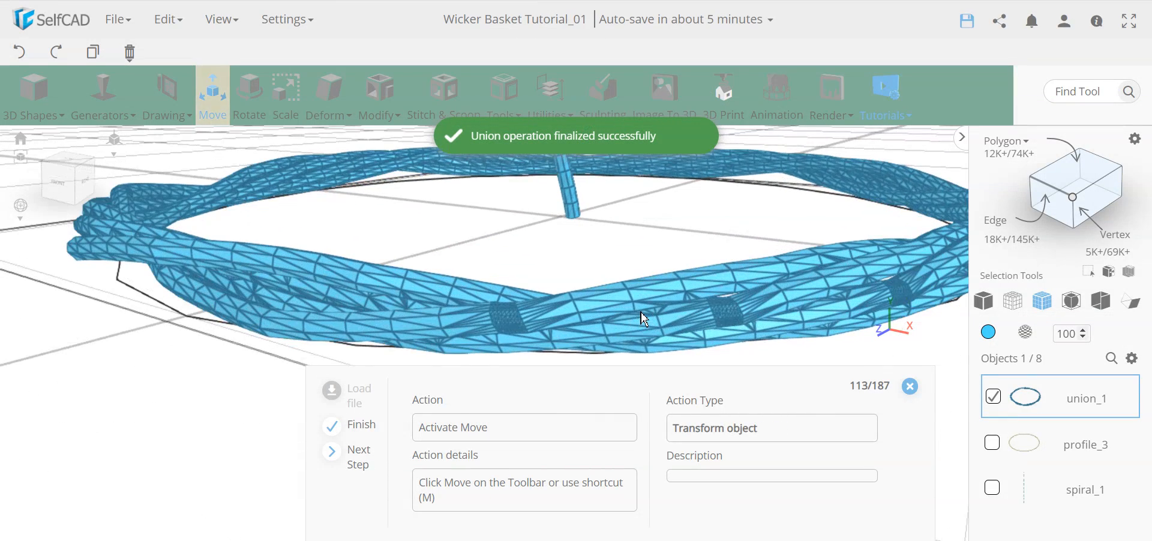
pyautogui.scroll(2, 503, 317)
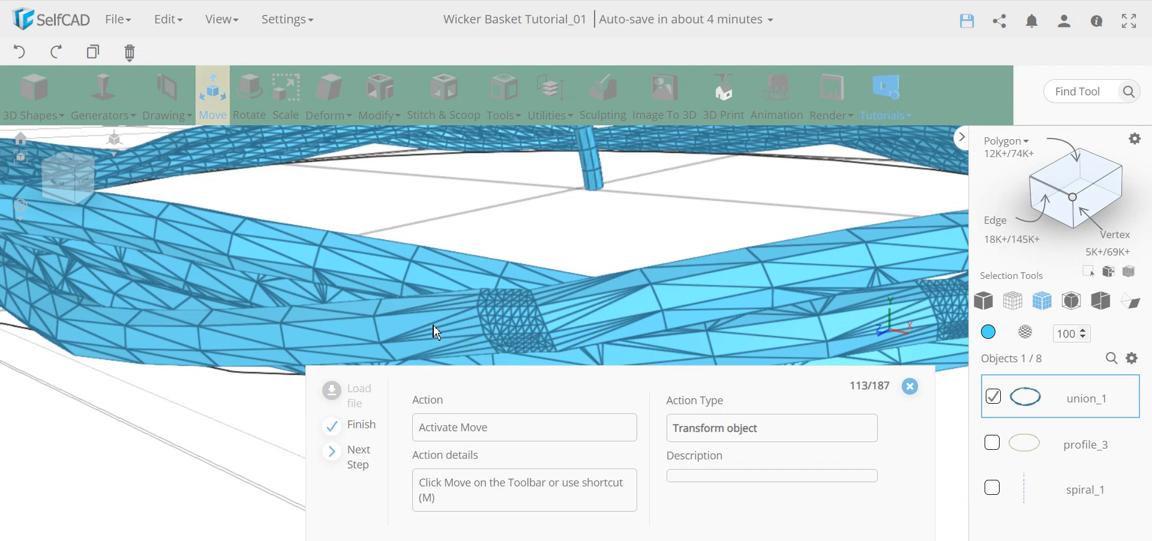
pyautogui.scroll(-5, 560, 299)
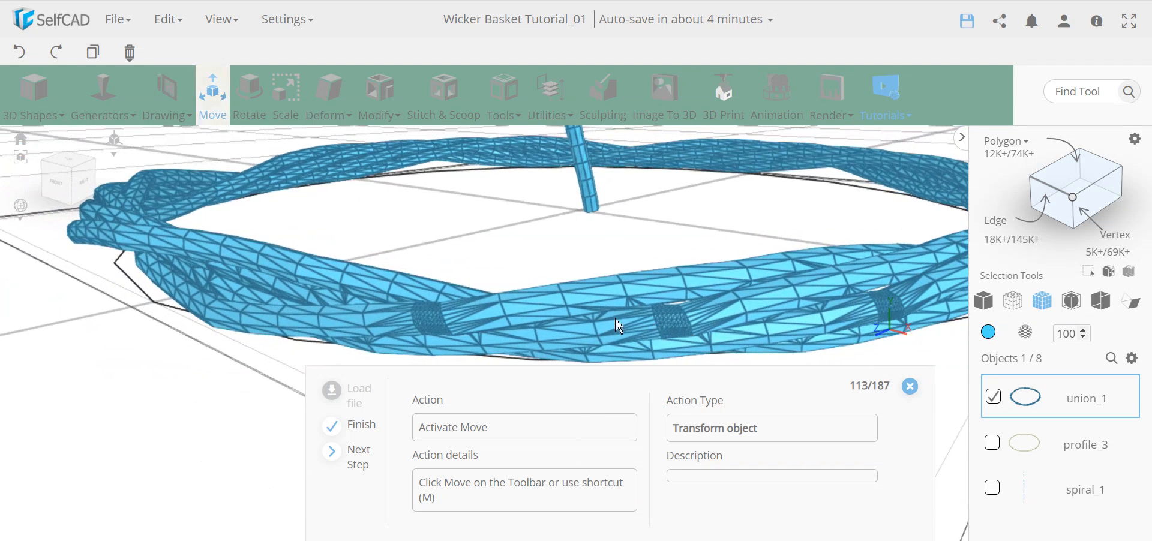
pyautogui.moveTo(602, 316)
pyautogui.mouseDown(button='right')
pyautogui.moveTo(605, 298)
pyautogui.moveTo(585, 325)
pyautogui.mouseUp(button='right')
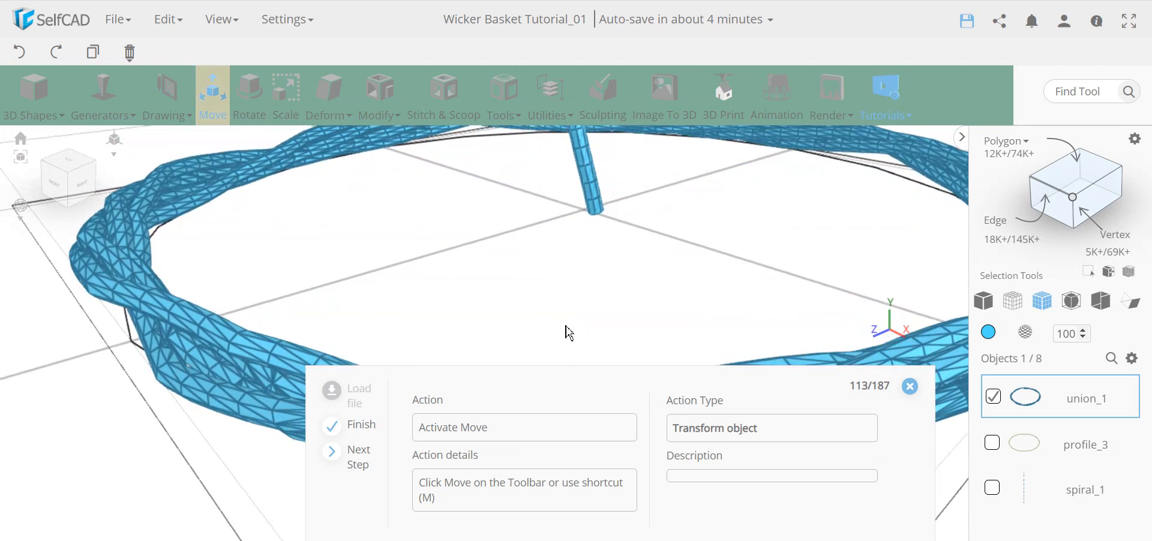
pyautogui.scroll(5, 97, 336)
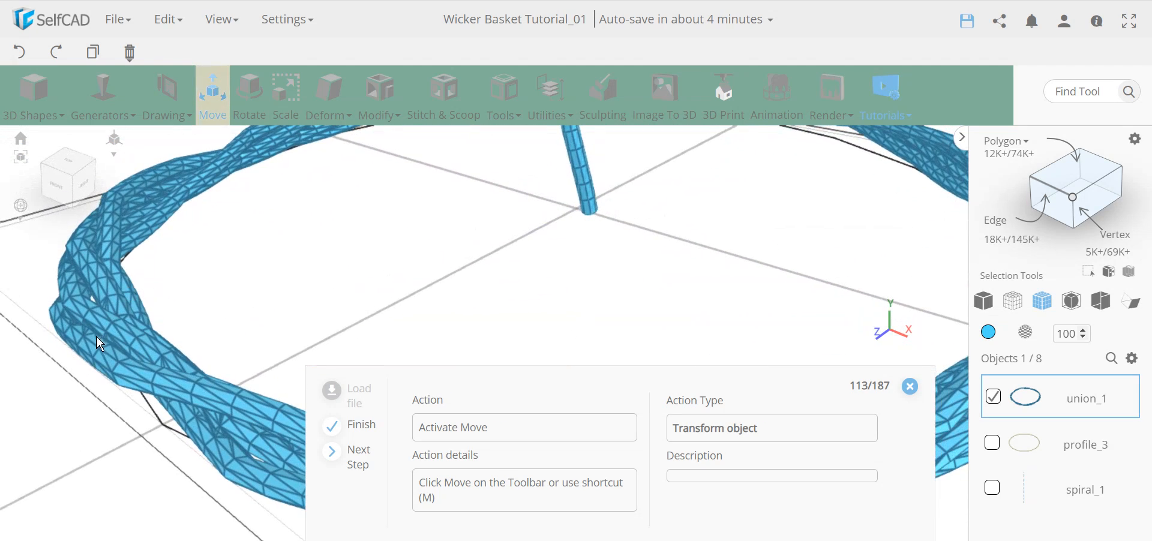
pyautogui.scroll(3, 114, 325)
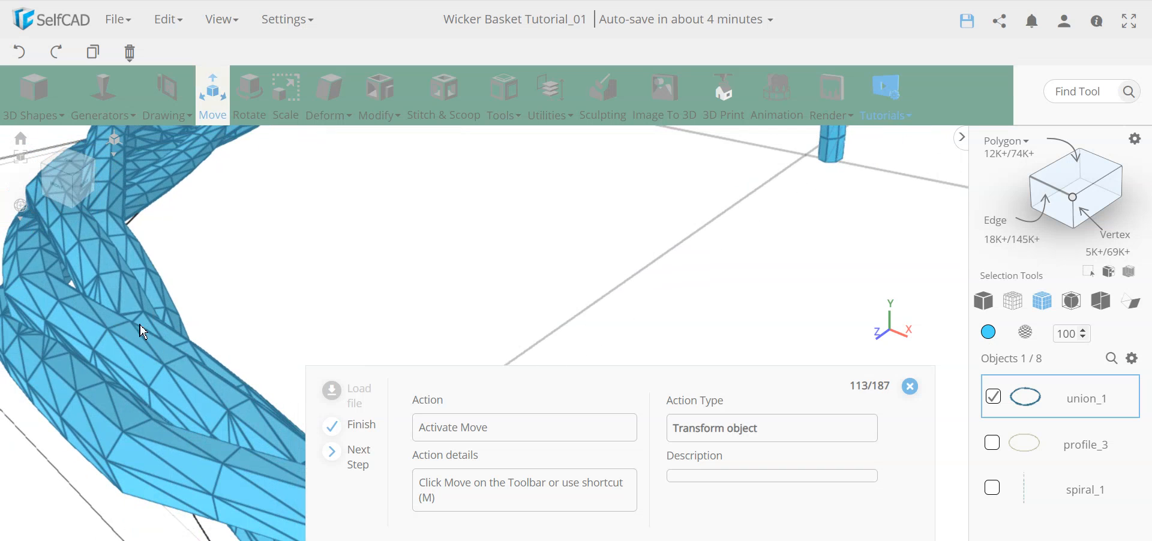
pyautogui.scroll(-8, 157, 320)
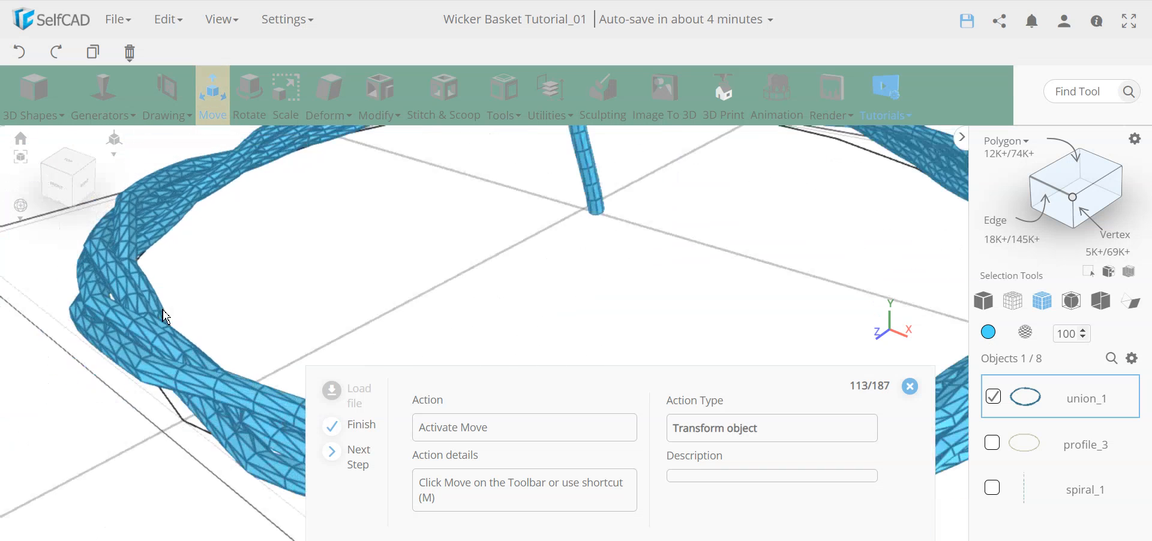
pyautogui.moveTo(328, 277); pyautogui.dragTo(303, 282, button='right')
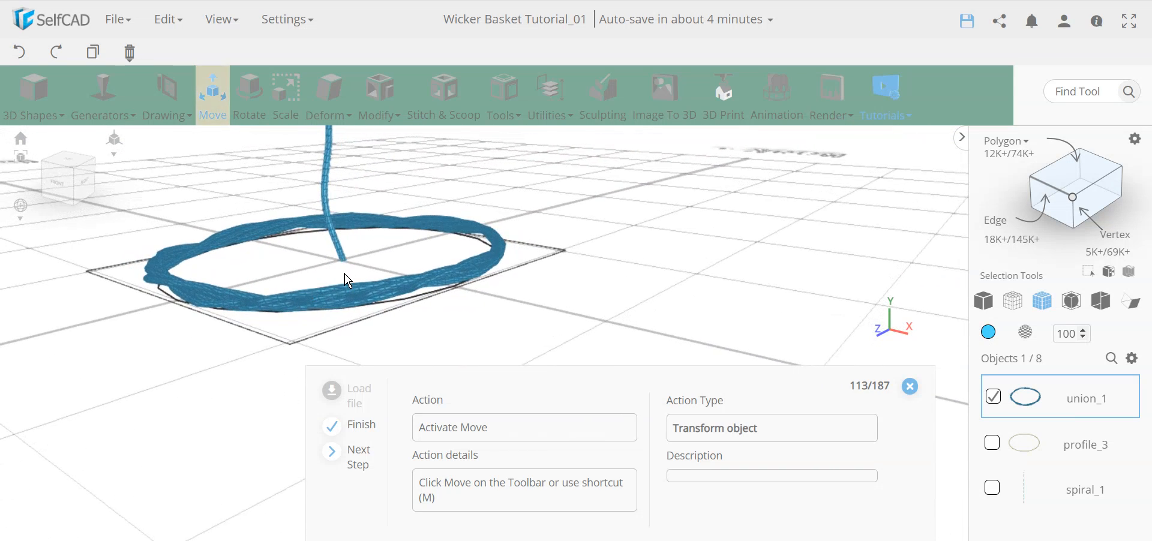
# Move the twisted rim to Y position 2.
pyautogui.click(224, 105)
pyautogui.doubleClick(134, 269)
pyautogui.write('2')
pyautogui.press('Return')
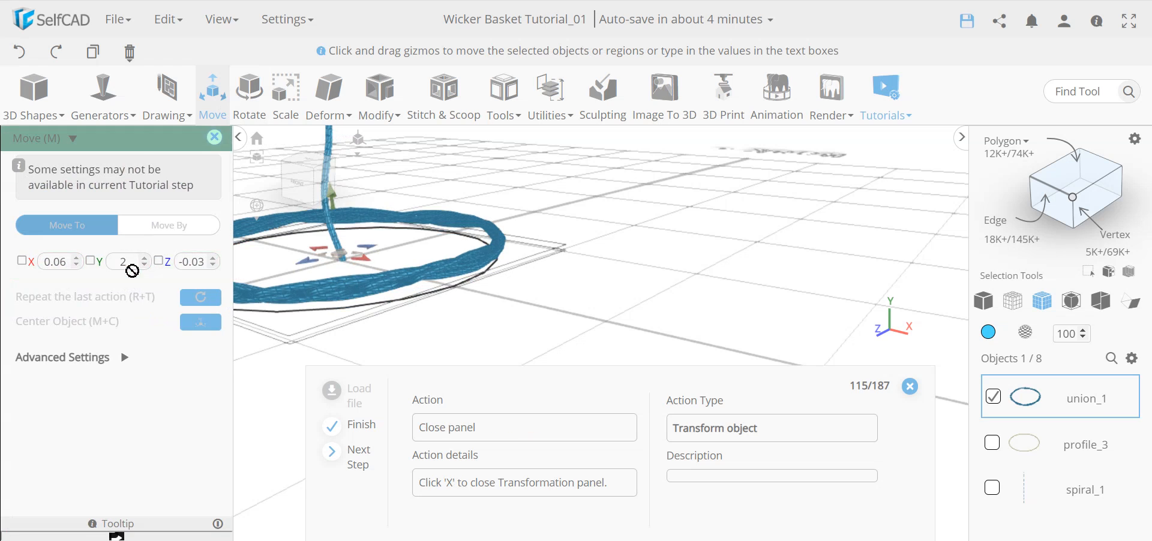
pyautogui.click(216, 139)
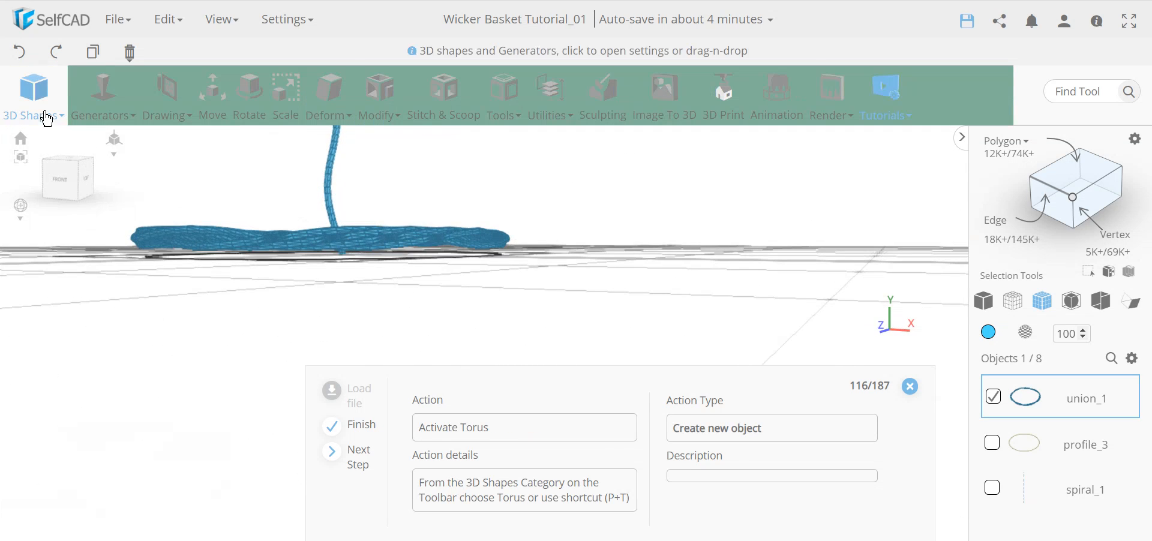
# Add a torus with ring radius 4, tube radius 1 and 16 radial segments.
pyautogui.click(60, 123)
pyautogui.click(207, 149)
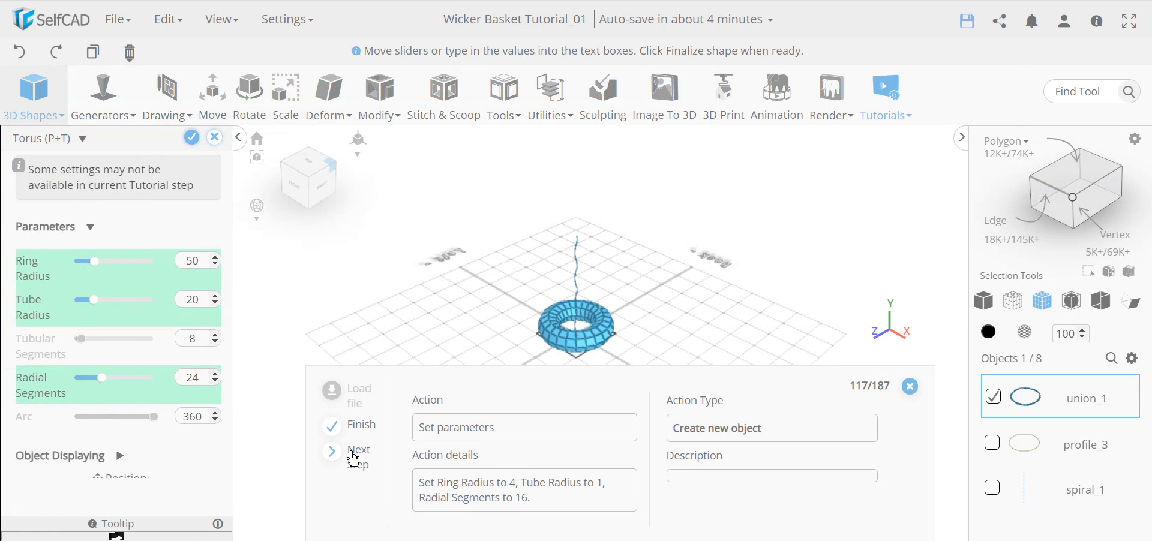
pyautogui.click(360, 459)
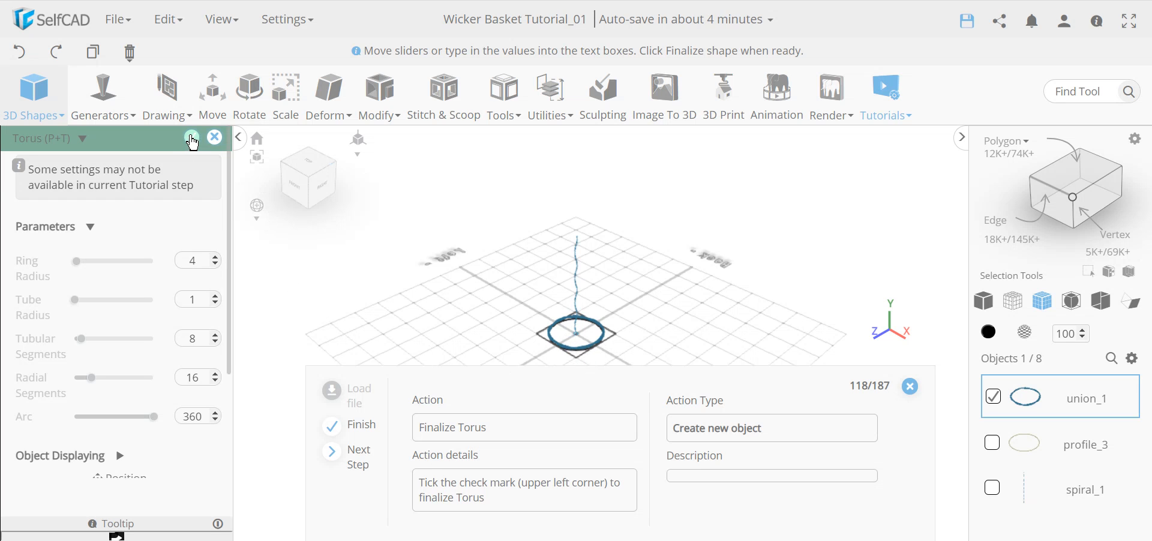
pyautogui.click(193, 143)
pyautogui.scroll(3, 584, 348)
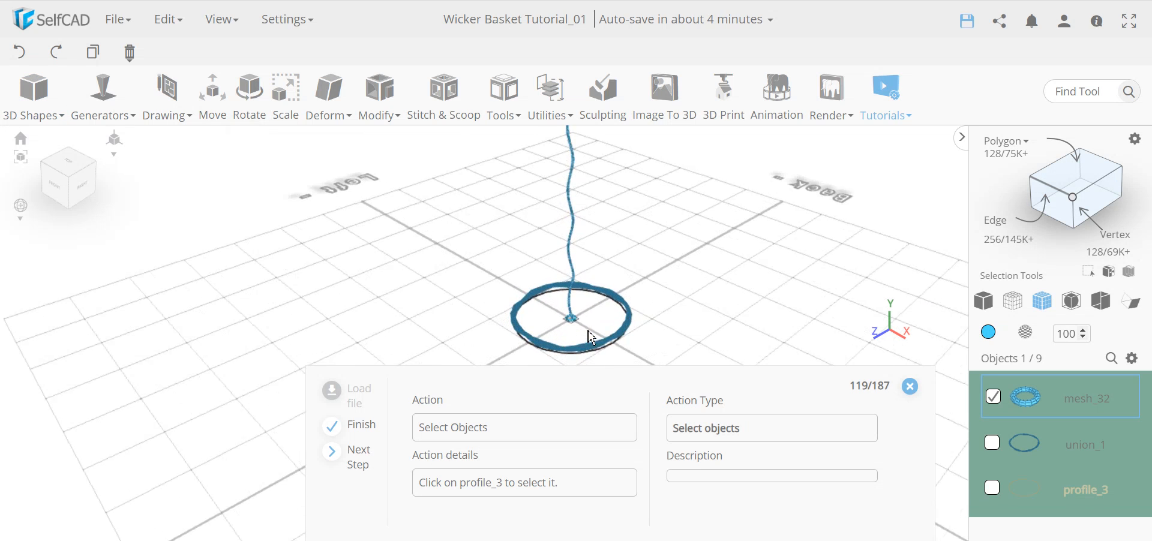
pyautogui.scroll(3, 592, 338)
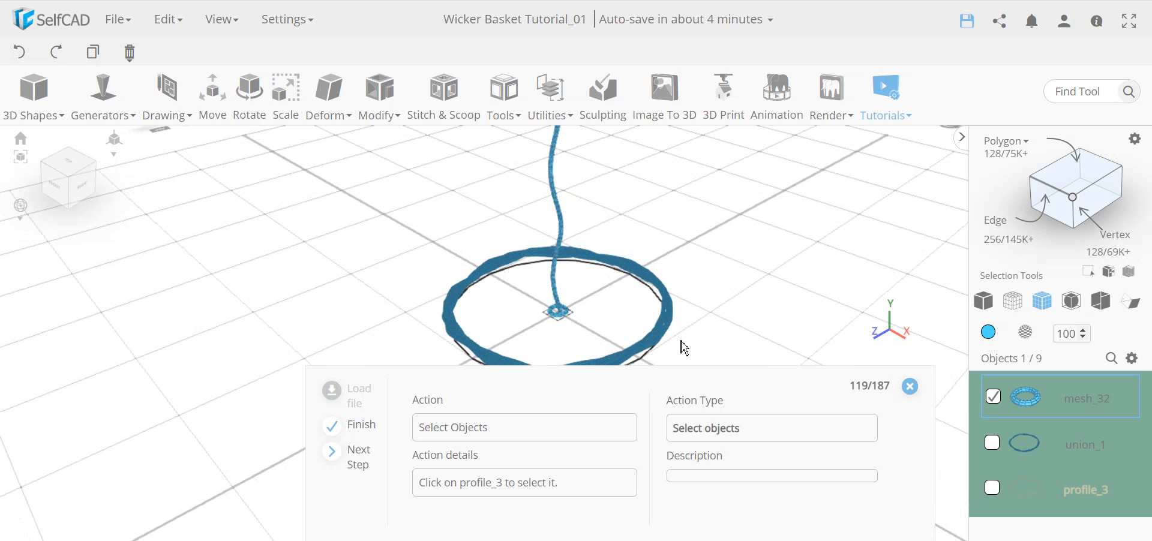
# Add the profile_3 circle to the selection alongside the small torus.
pyautogui.click(993, 491)
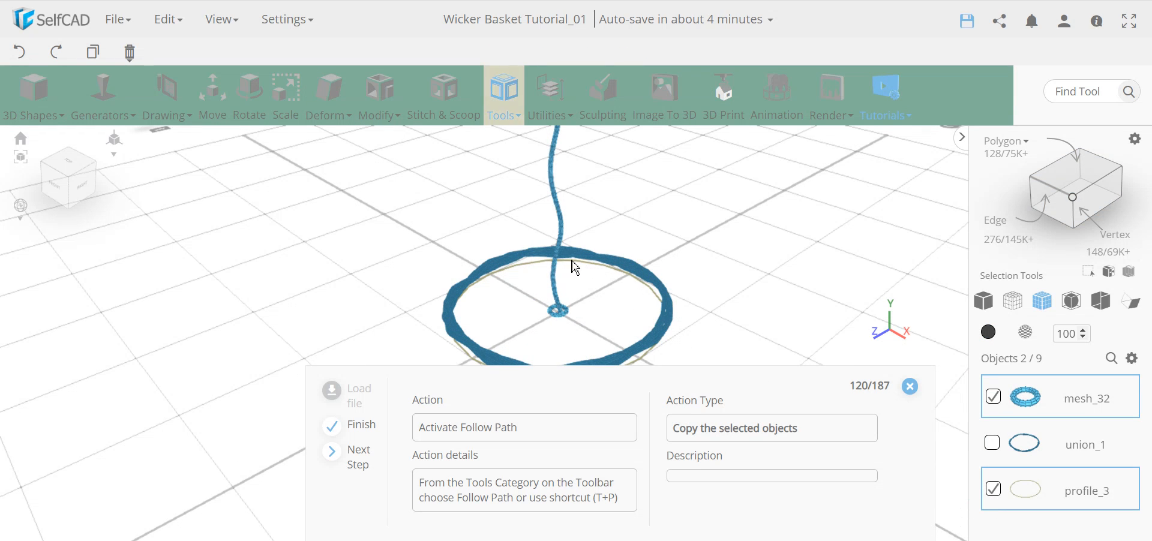
pyautogui.moveTo(514, 302); pyautogui.dragTo(615, 283)
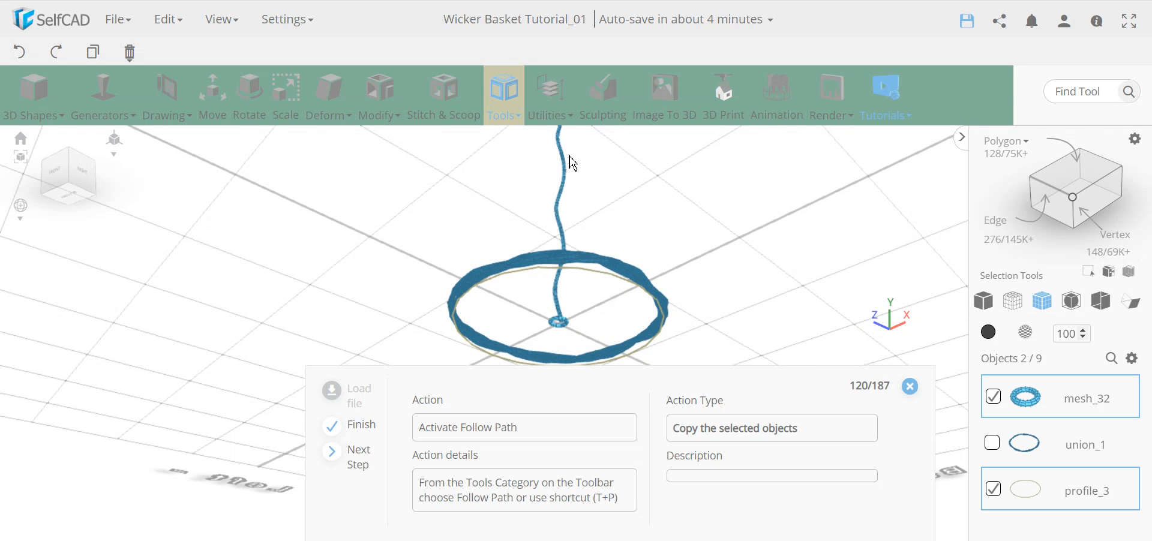
pyautogui.moveTo(592, 210); pyautogui.dragTo(595, 276)
pyautogui.scroll(-3, 579, 243)
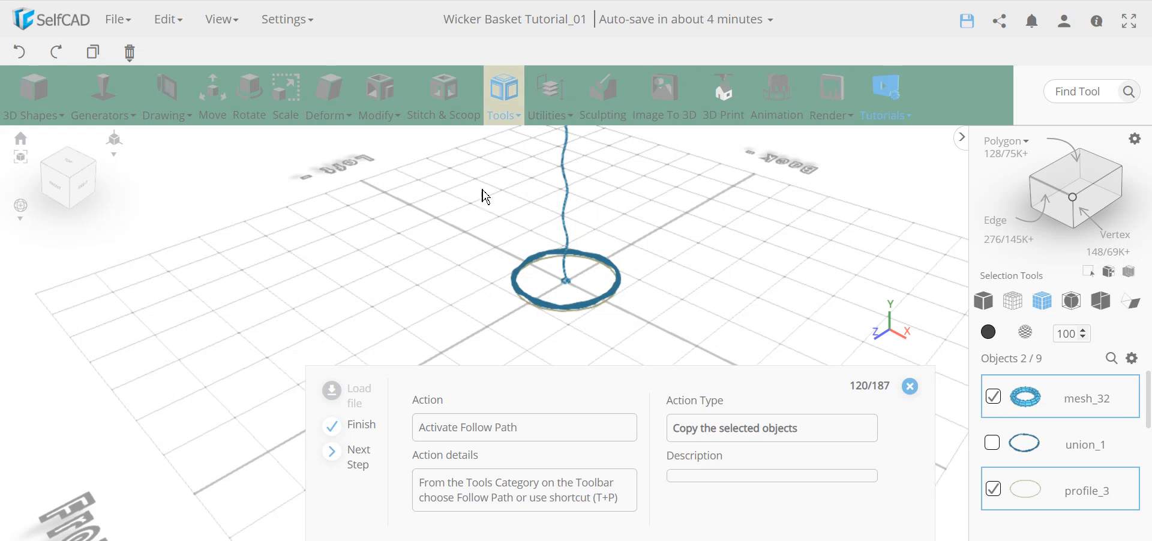
# Follow Path the torus along profile_3 with 12 copies and Direction set to Top.
pyautogui.click(516, 95)
pyautogui.click(550, 278)
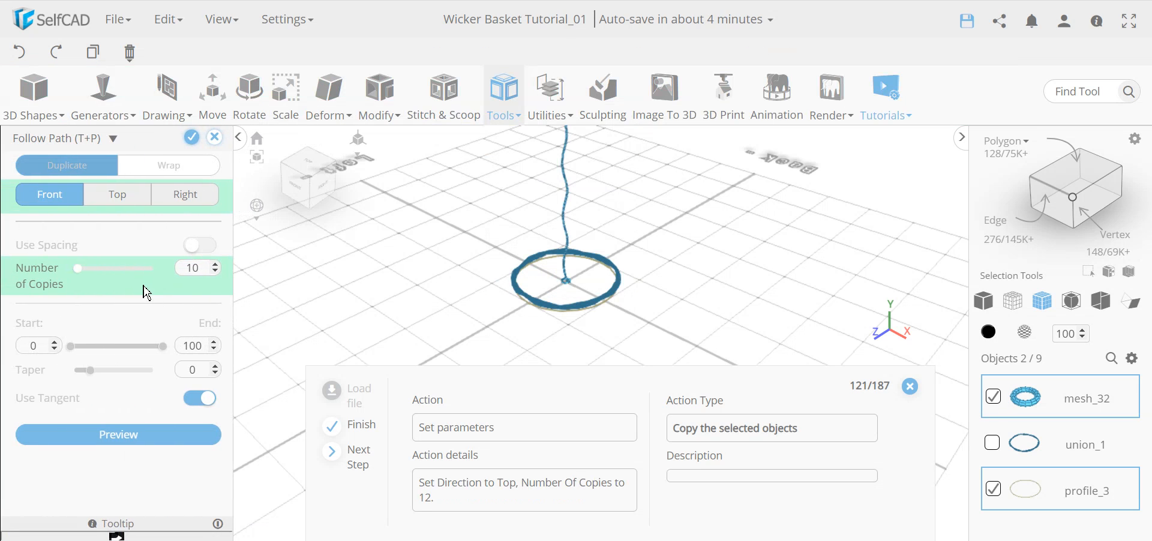
pyautogui.doubleClick(193, 268)
pyautogui.write('12')
pyautogui.scroll(8, 575, 314)
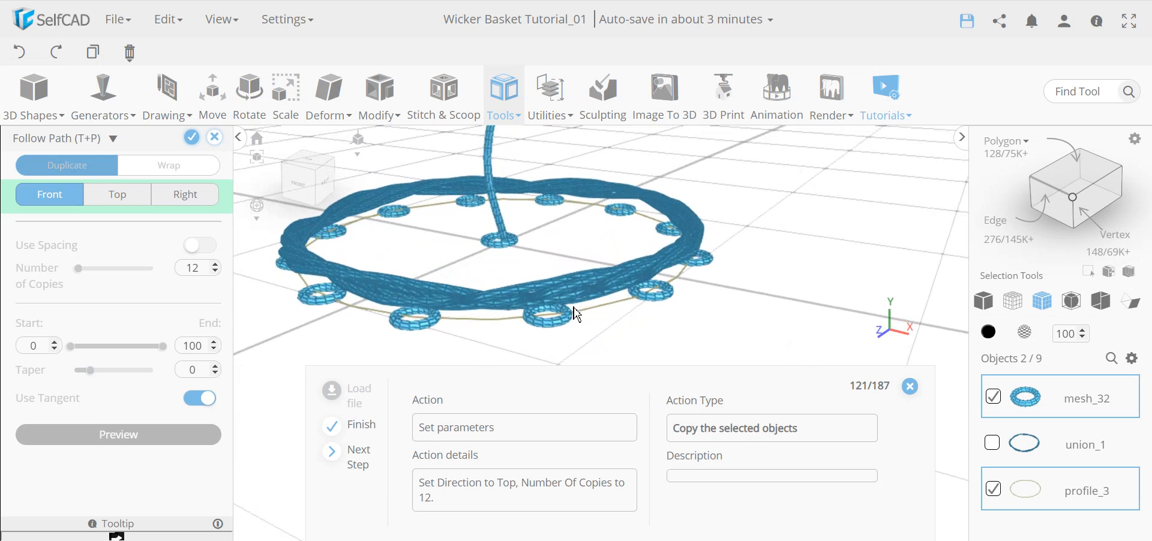
pyautogui.scroll(2, 574, 308)
pyautogui.moveTo(559, 318)
pyautogui.mouseDown(button='right')
pyautogui.moveTo(568, 304)
pyautogui.moveTo(553, 301)
pyautogui.moveTo(557, 311)
pyautogui.mouseUp(button='right')
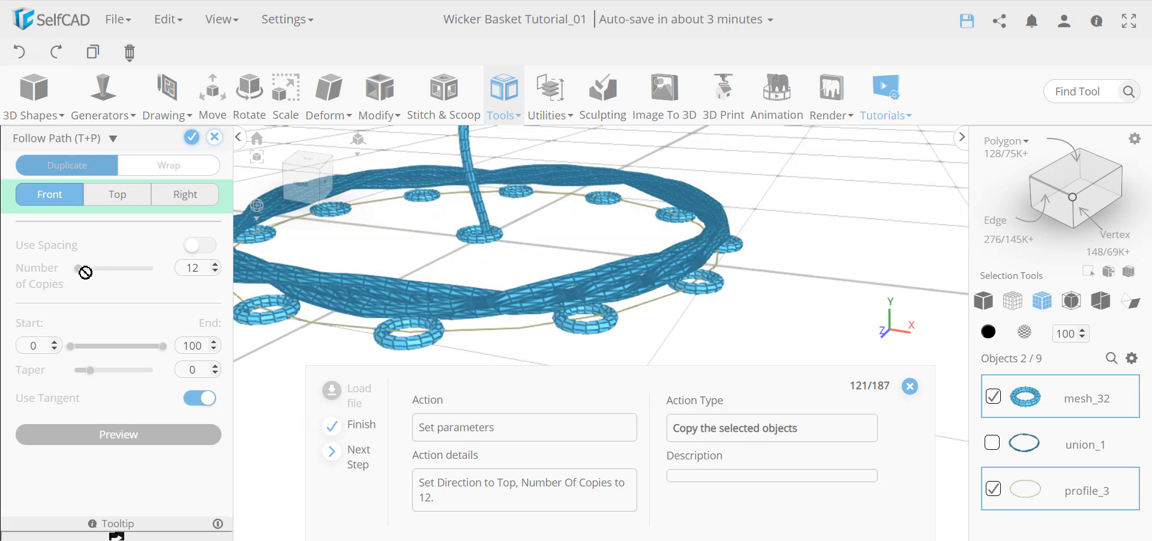
pyautogui.click(123, 196)
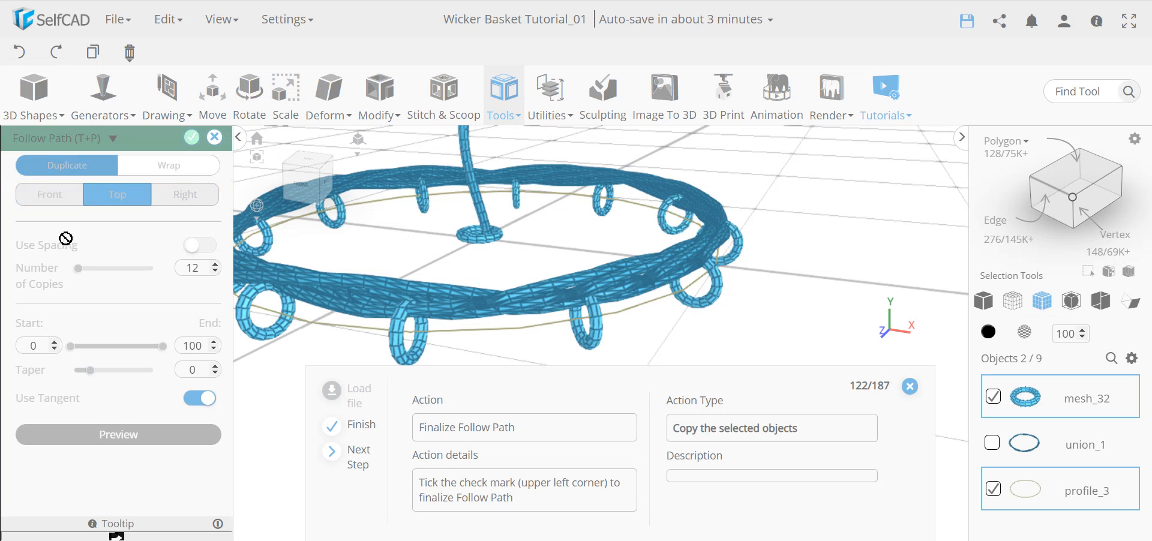
pyautogui.moveTo(586, 341); pyautogui.dragTo(638, 312, button='right')
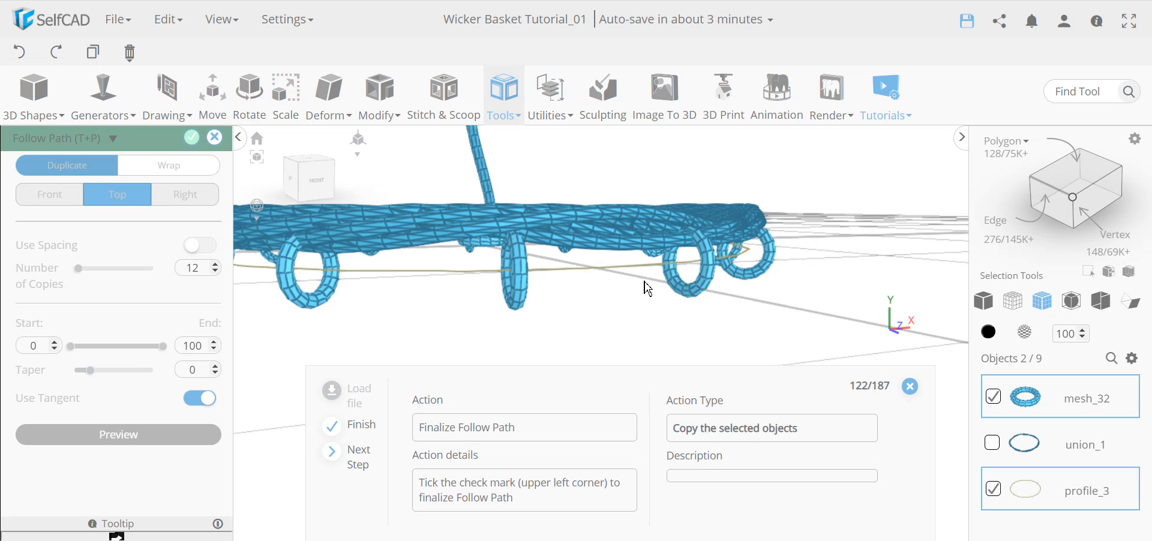
pyautogui.moveTo(629, 347); pyautogui.dragTo(676, 330, button='right')
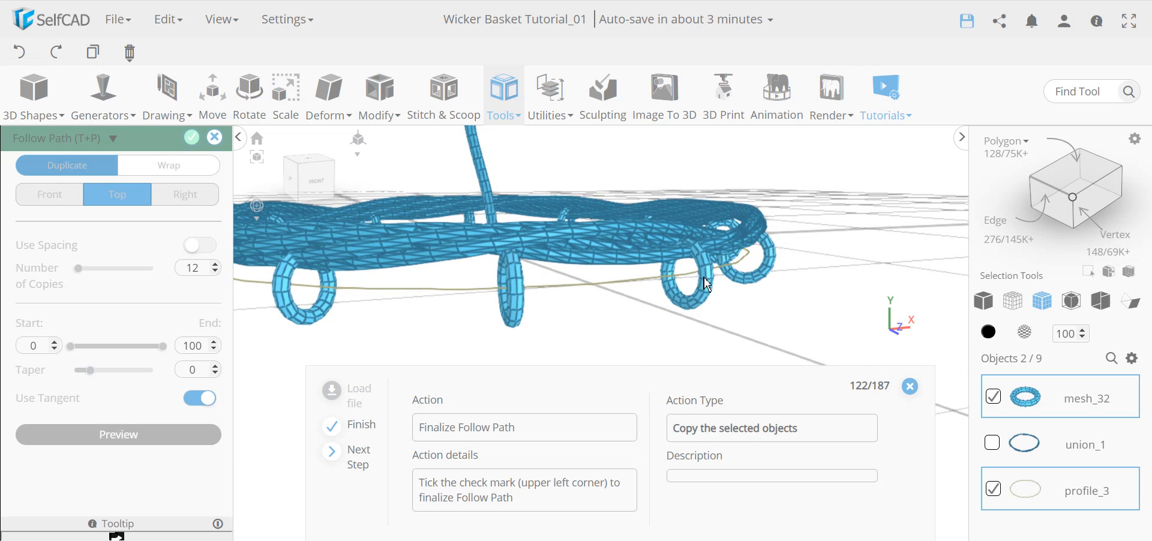
pyautogui.click(191, 138)
pyautogui.moveTo(504, 249); pyautogui.dragTo(339, 273)
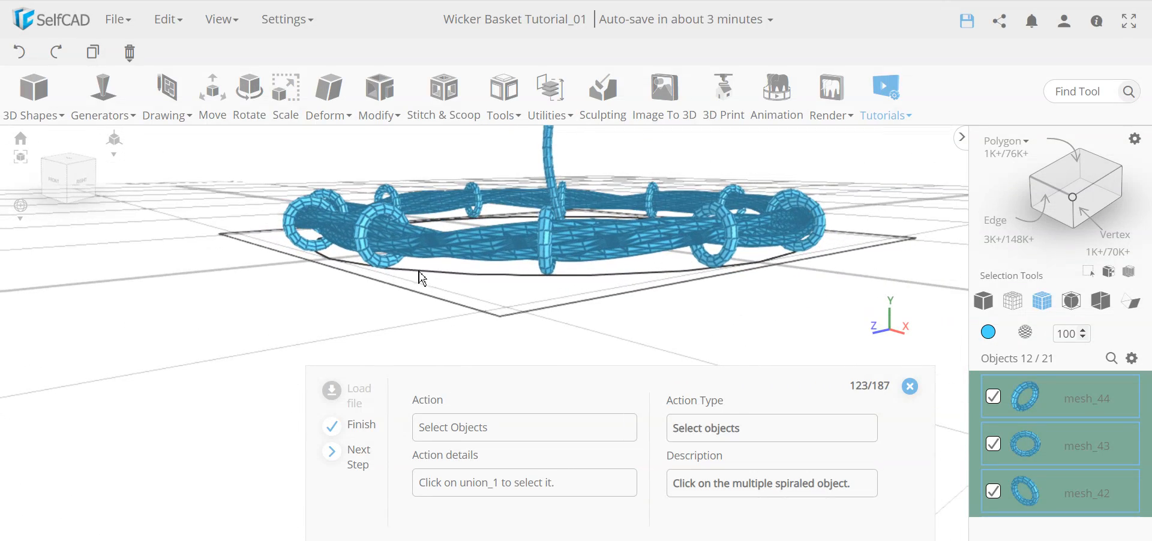
pyautogui.moveTo(498, 277); pyautogui.dragTo(688, 277)
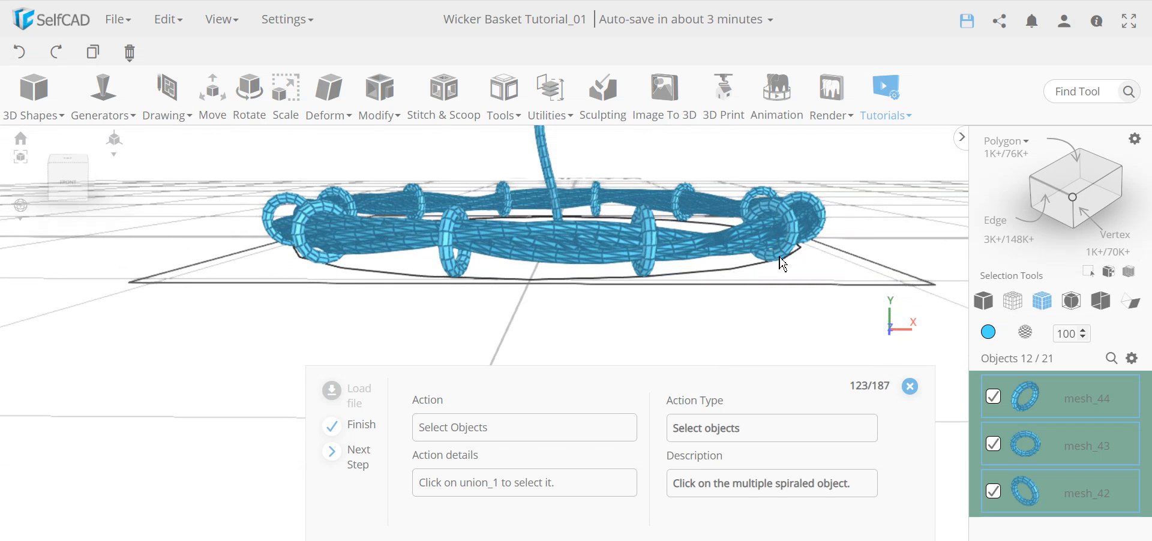
pyautogui.moveTo(721, 312); pyautogui.dragTo(728, 282)
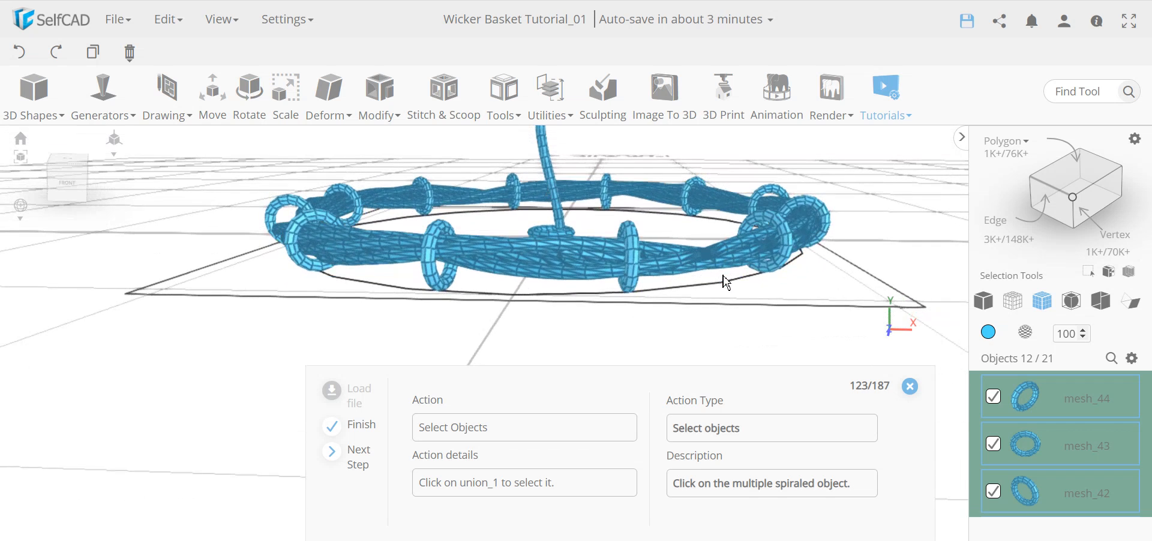
pyautogui.moveTo(742, 327); pyautogui.dragTo(736, 329)
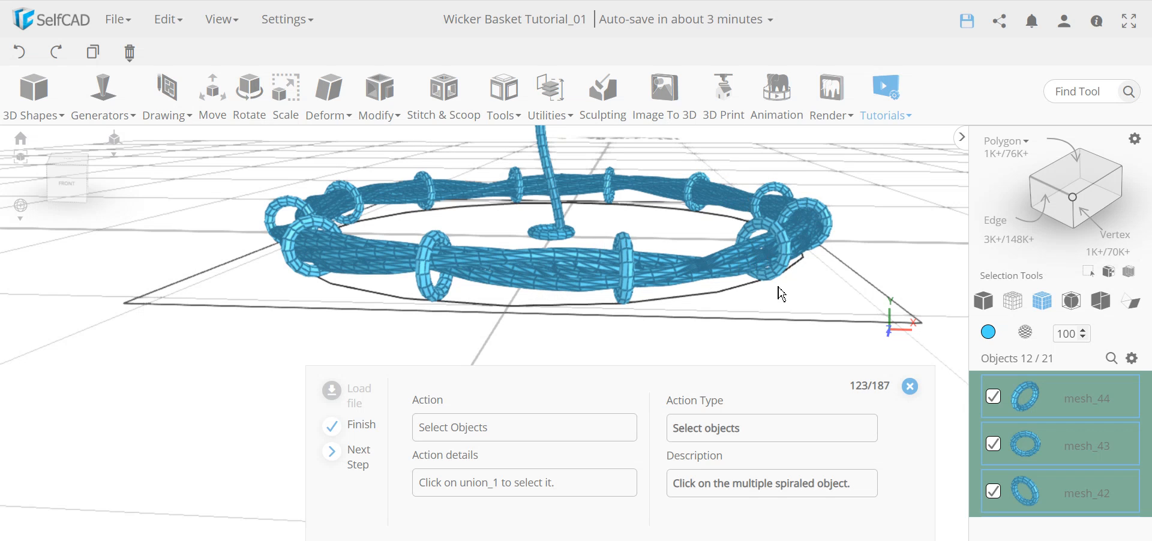
pyautogui.moveTo(786, 240); pyautogui.dragTo(801, 282)
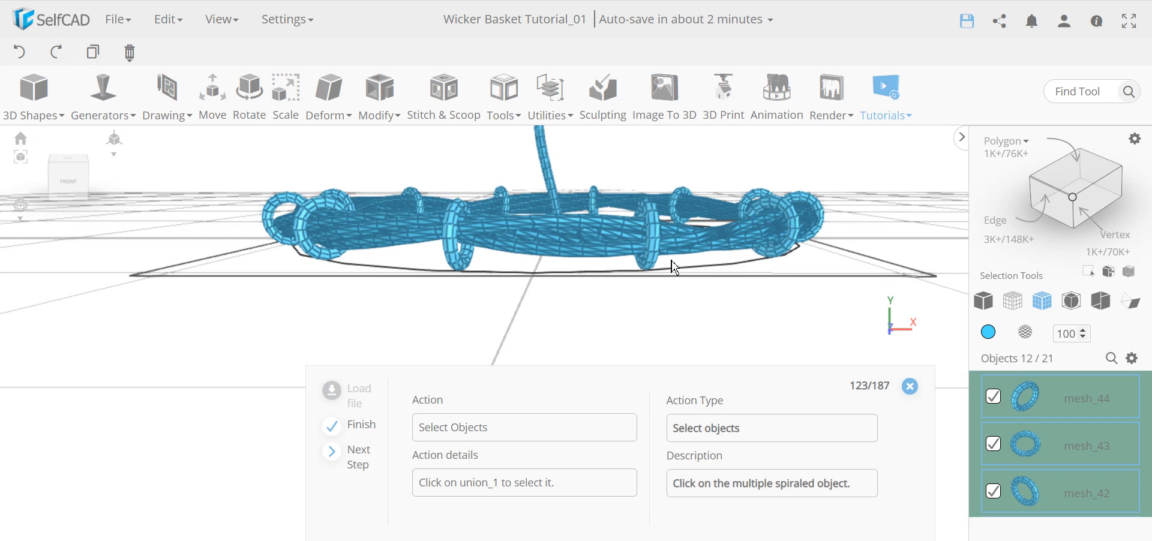
pyautogui.moveTo(678, 251); pyautogui.dragTo(665, 256)
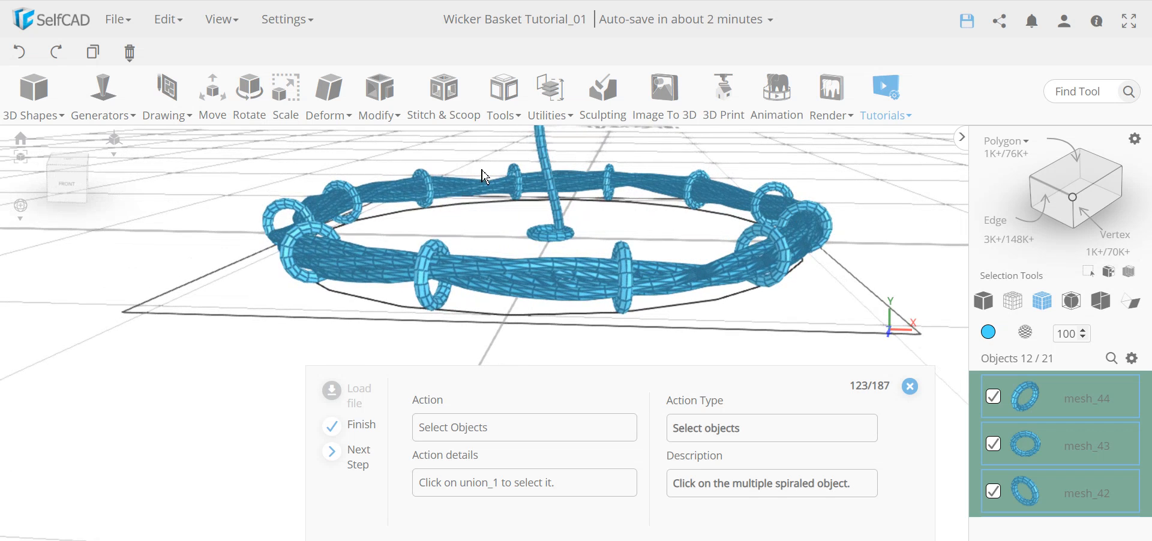
pyautogui.moveTo(783, 291); pyautogui.dragTo(719, 288)
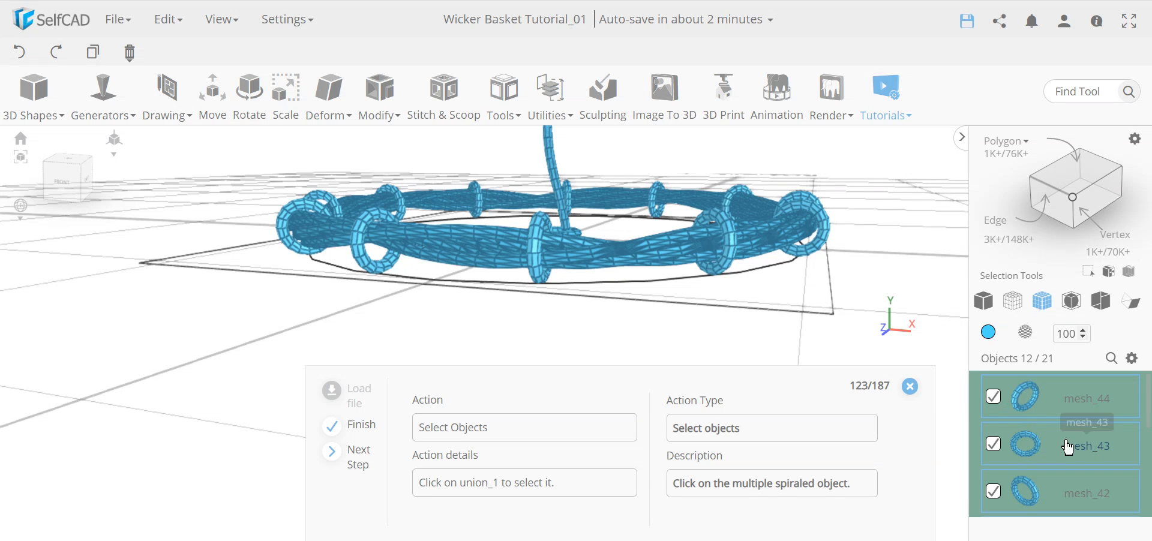
pyautogui.scroll(-8, 1097, 429)
pyautogui.scroll(-2, 1097, 429)
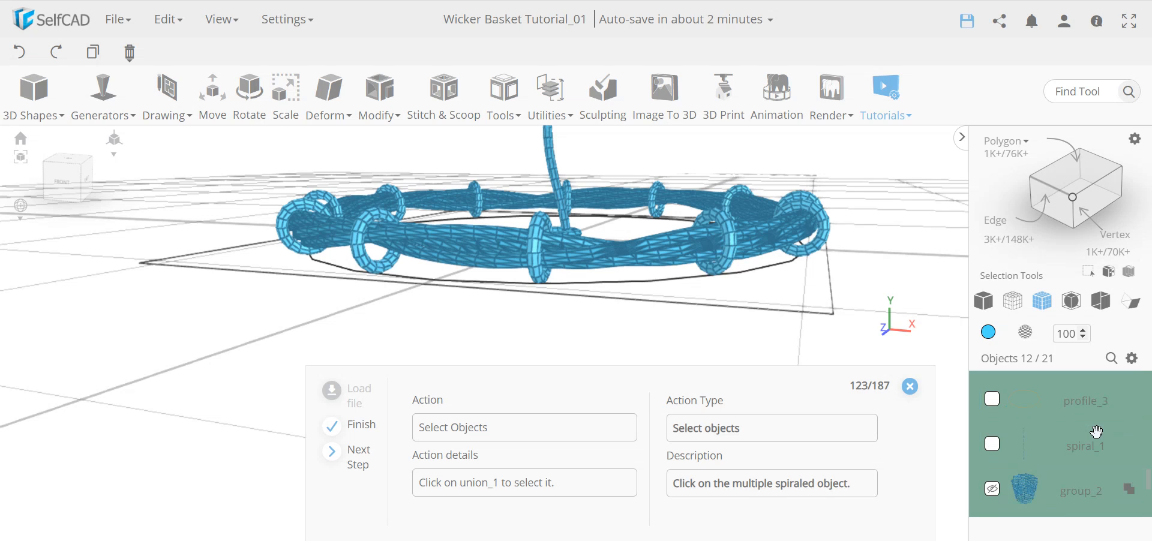
pyautogui.scroll(-2, 1100, 429)
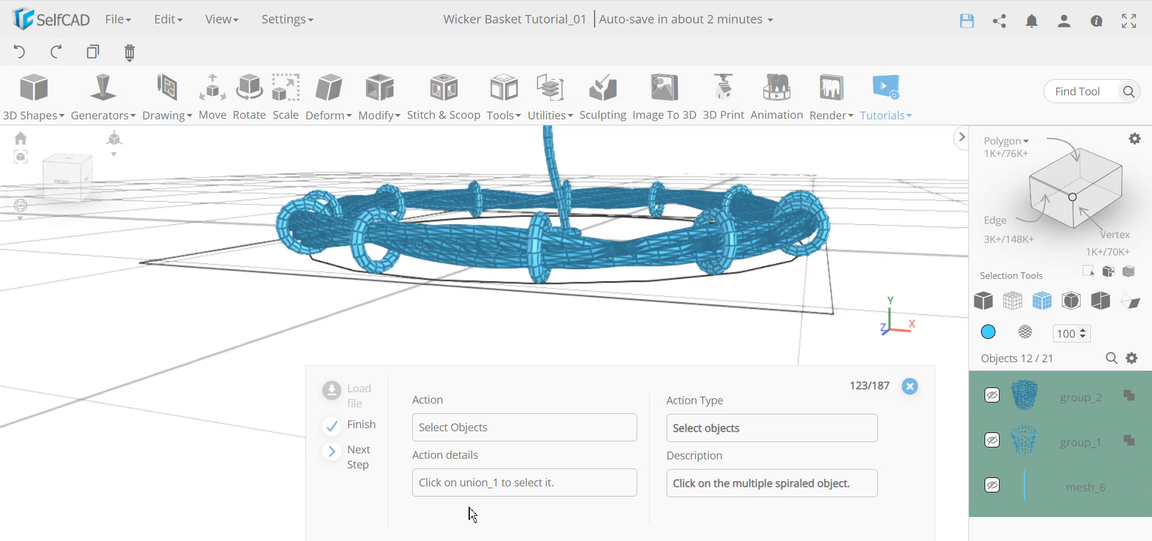
pyautogui.scroll(12, 1076, 451)
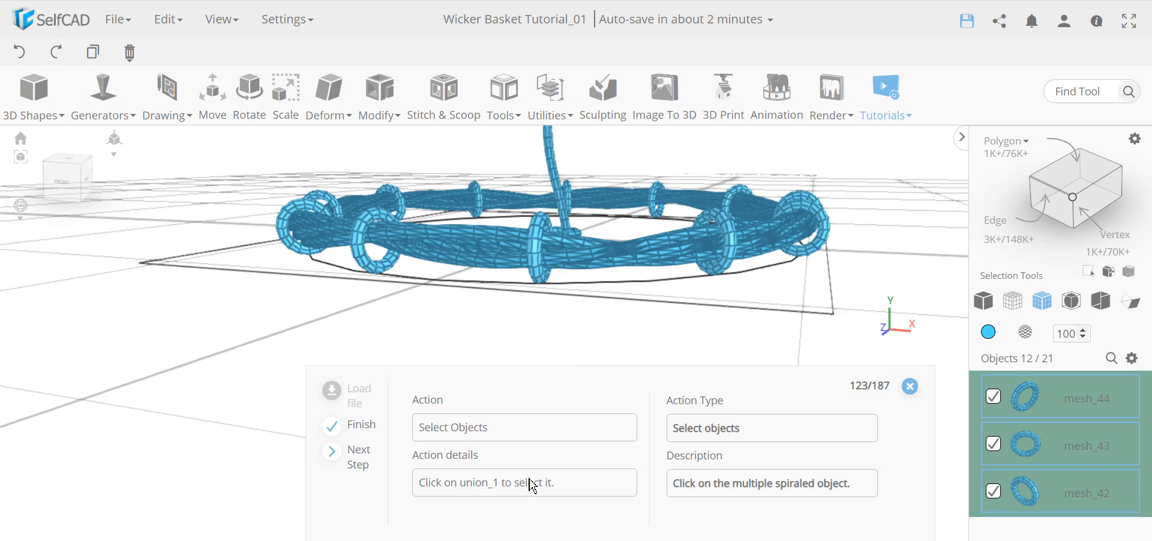
pyautogui.scroll(-10, 1127, 459)
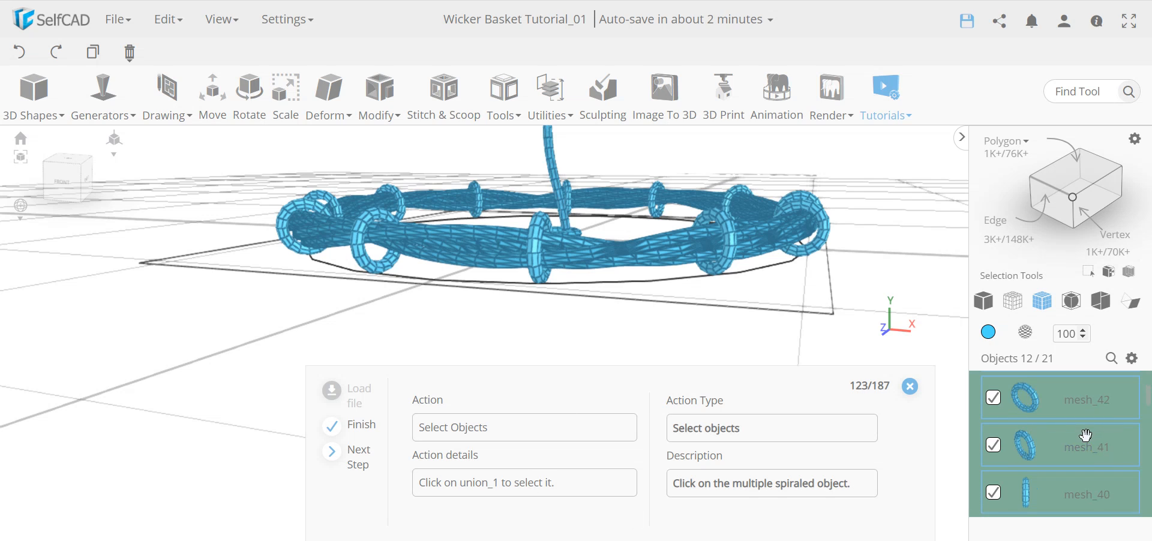
pyautogui.scroll(-2, 1127, 465)
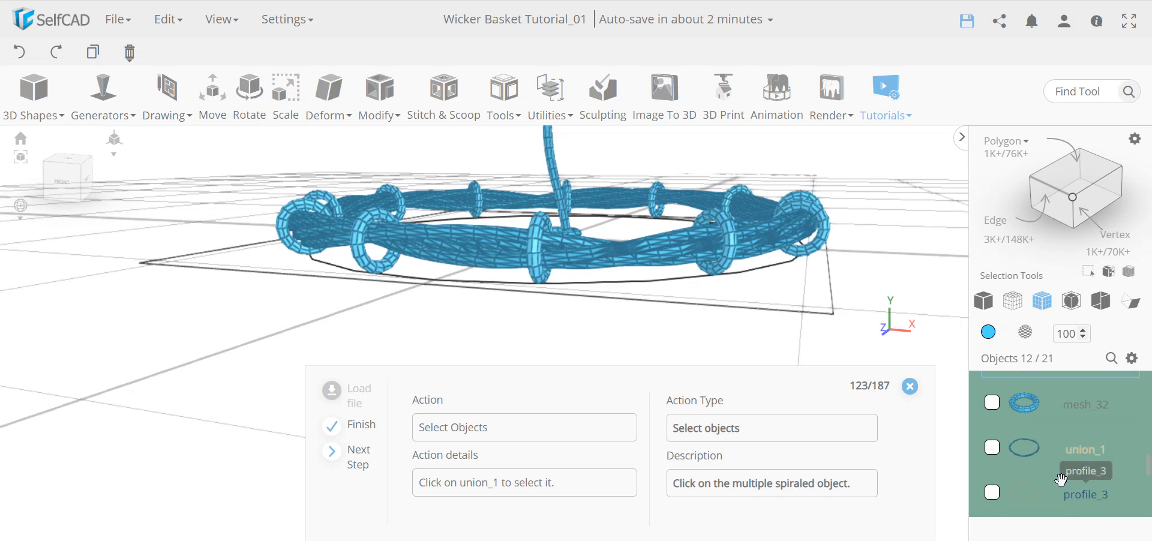
# Add union_1 to the selected torus copies and Union them all into union_2.
pyautogui.click(992, 453)
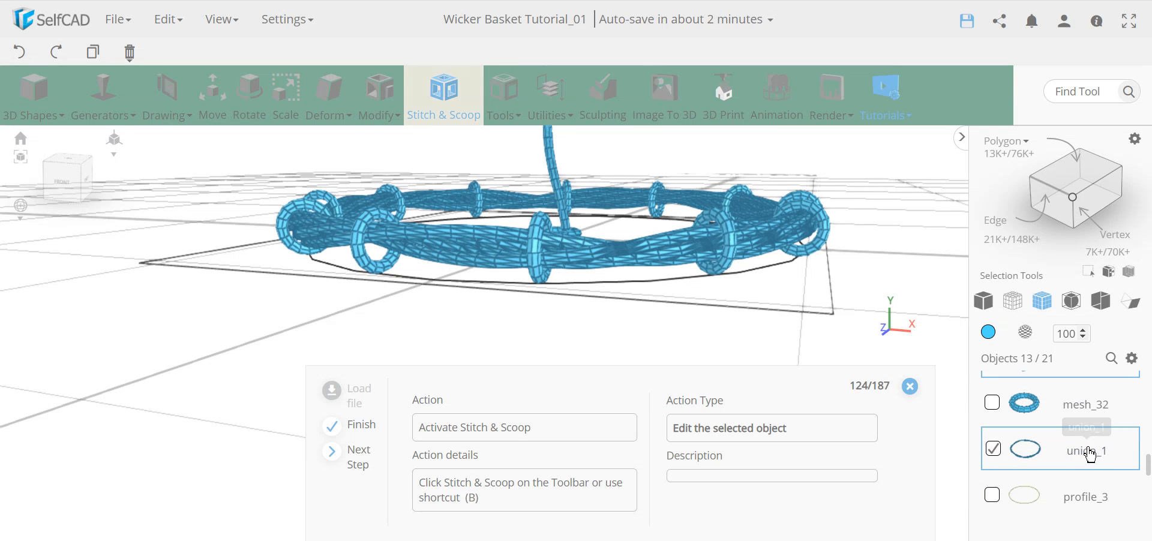
pyautogui.moveTo(605, 289); pyautogui.dragTo(566, 307, button='middle')
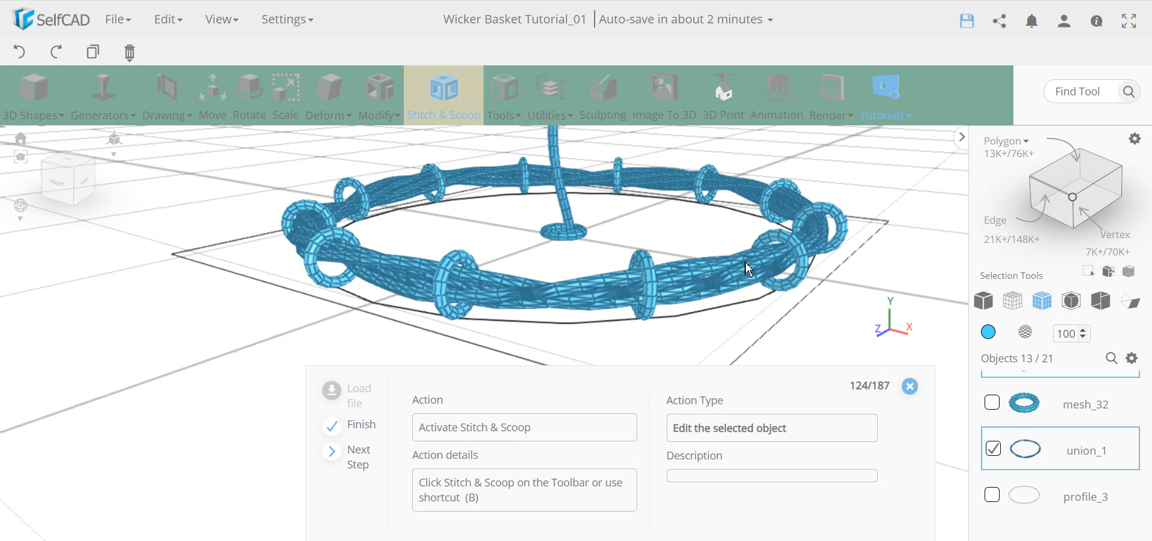
pyautogui.click(445, 96)
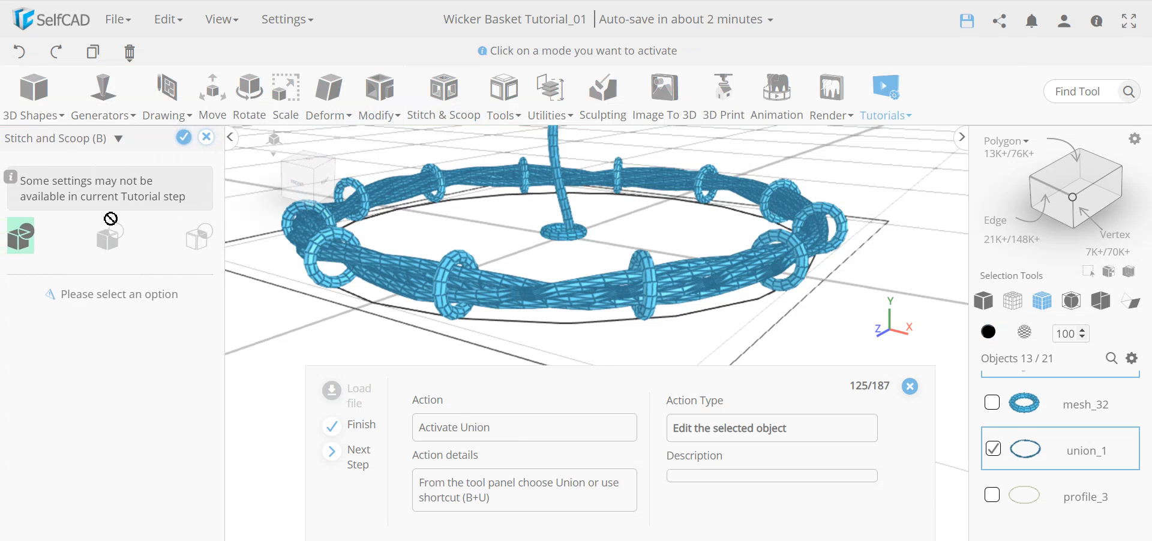
pyautogui.click(30, 240)
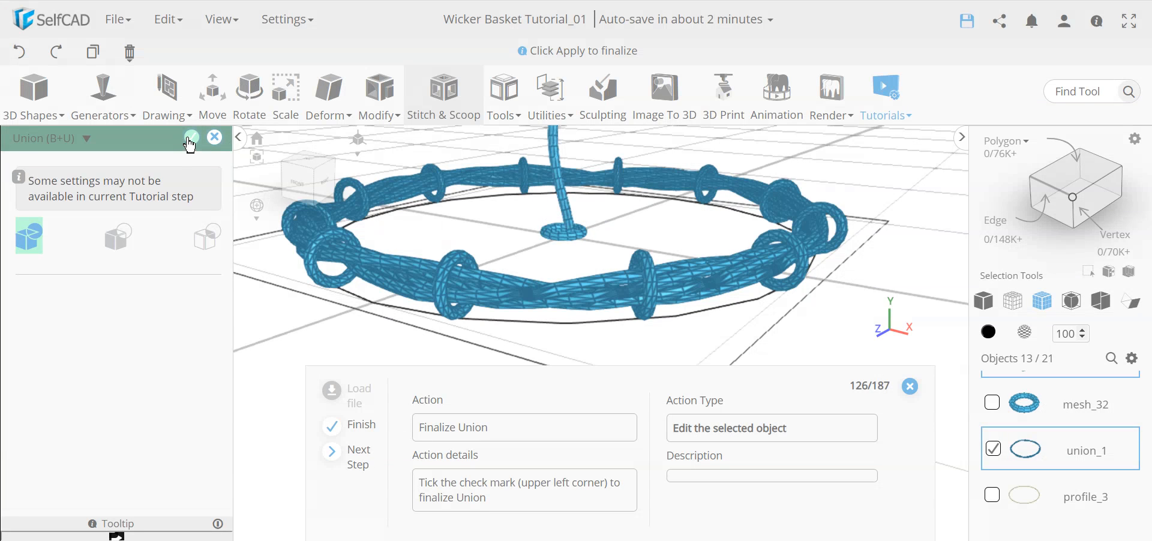
pyautogui.click(189, 139)
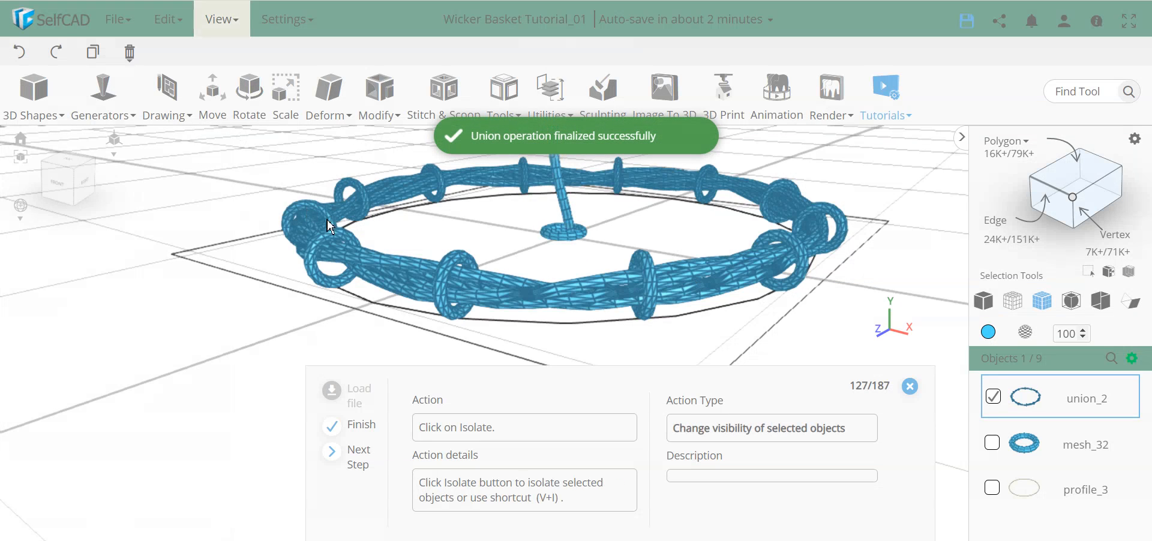
# Isolate union_2, then add cylinder mesh_48 with radii 55, height 4 and 12 vertical segments.
pyautogui.click(218, 24)
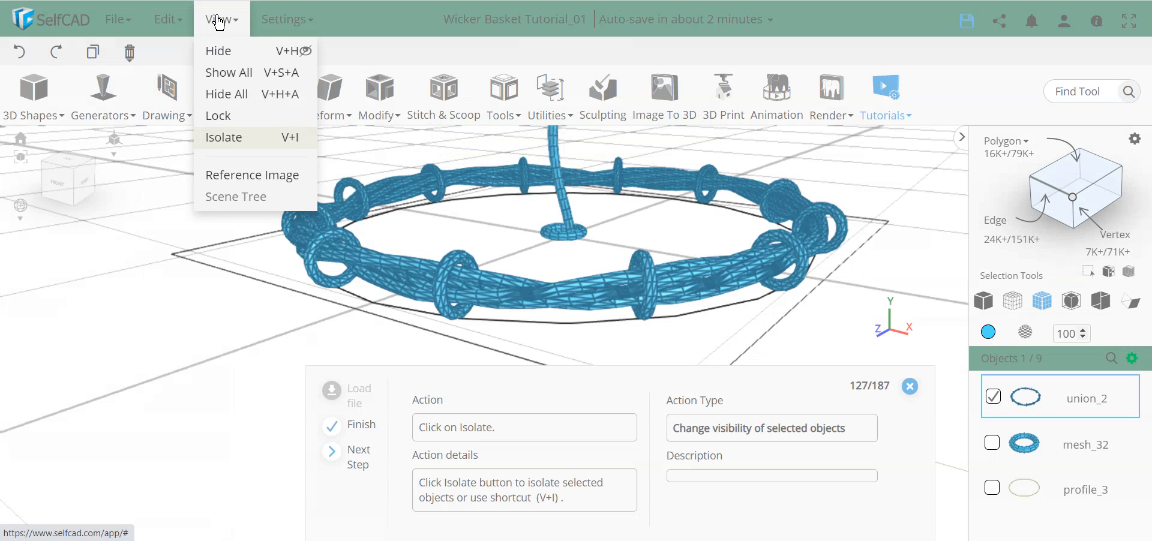
pyautogui.click(231, 141)
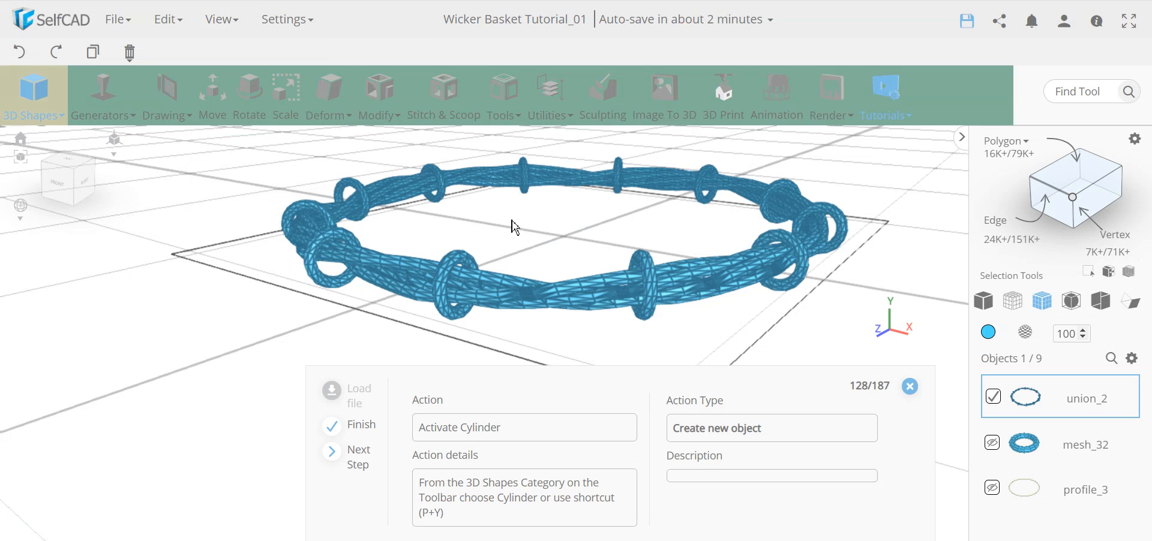
pyautogui.click(33, 94)
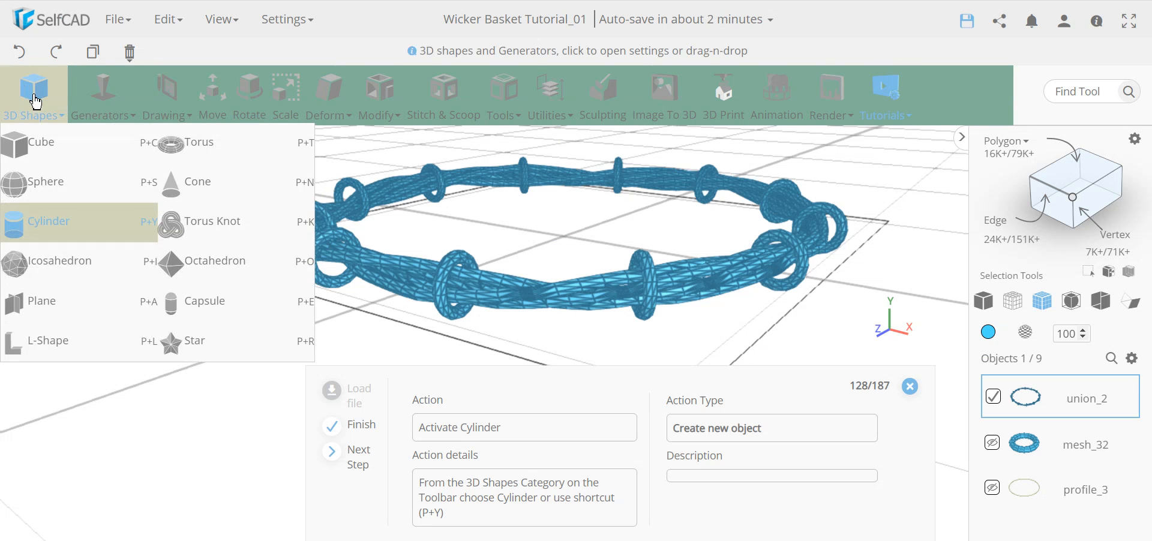
pyautogui.click(68, 216)
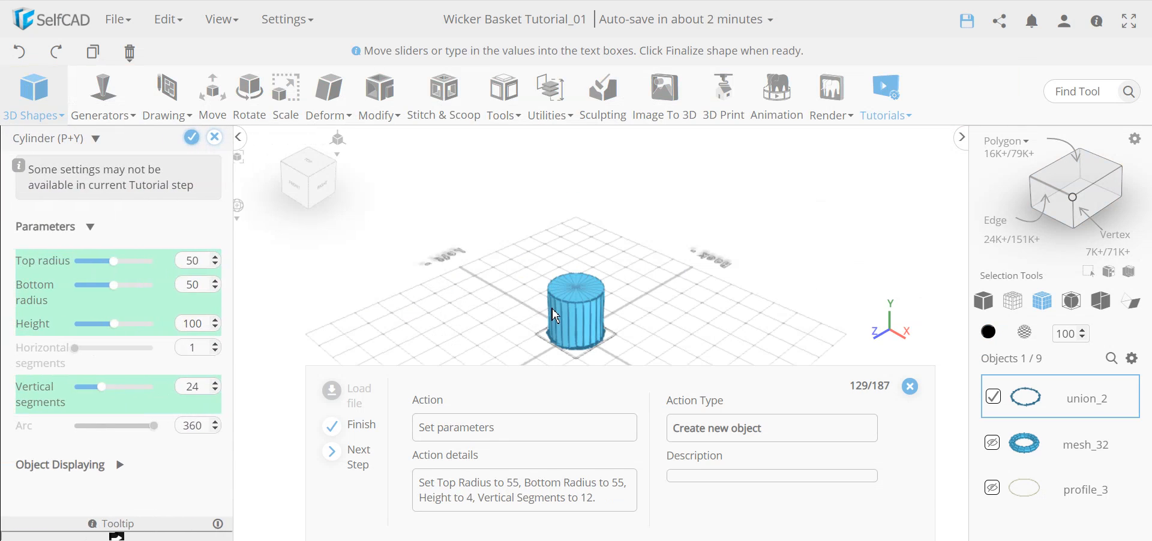
pyautogui.click(360, 457)
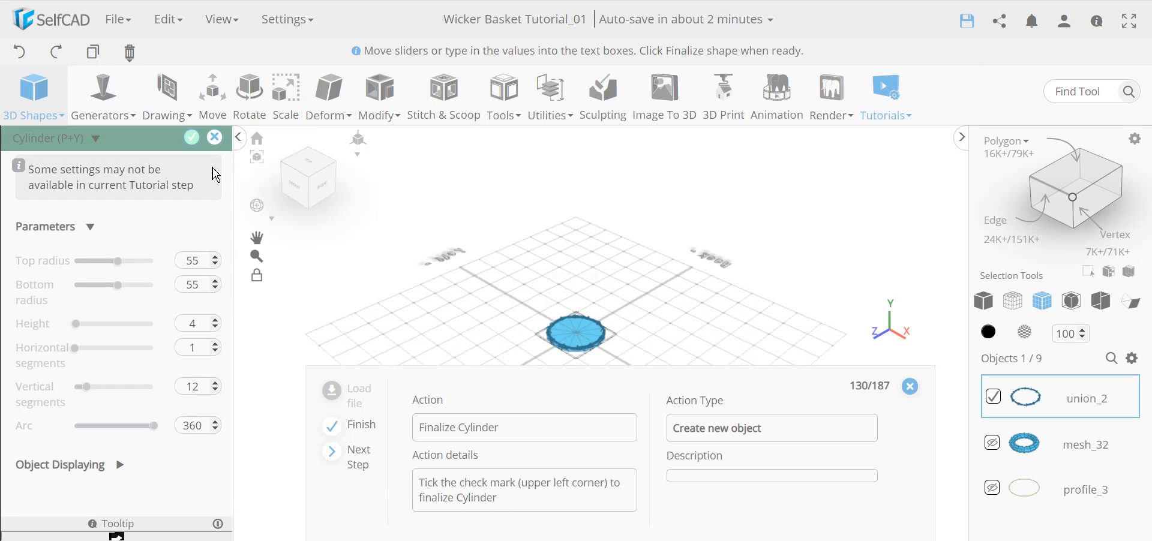
pyautogui.click(191, 137)
pyautogui.moveTo(668, 339); pyautogui.dragTo(700, 264, button='right')
pyautogui.moveTo(611, 273); pyautogui.dragTo(619, 305)
pyautogui.scroll(4, 617, 193)
# Select the disk's top face in polygon mode and inset it by 8, repeated 4 times.
pyautogui.scroll(5, 628, 207)
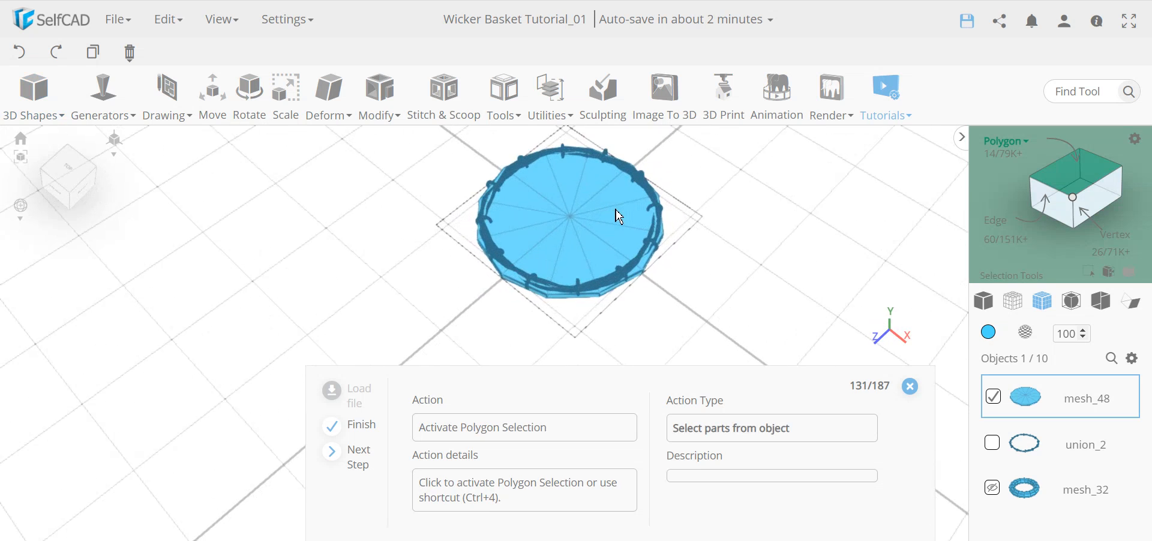
pyautogui.moveTo(445, 329)
pyautogui.mouseDown()
pyautogui.moveTo(517, 244)
pyautogui.moveTo(456, 321)
pyautogui.mouseUp()
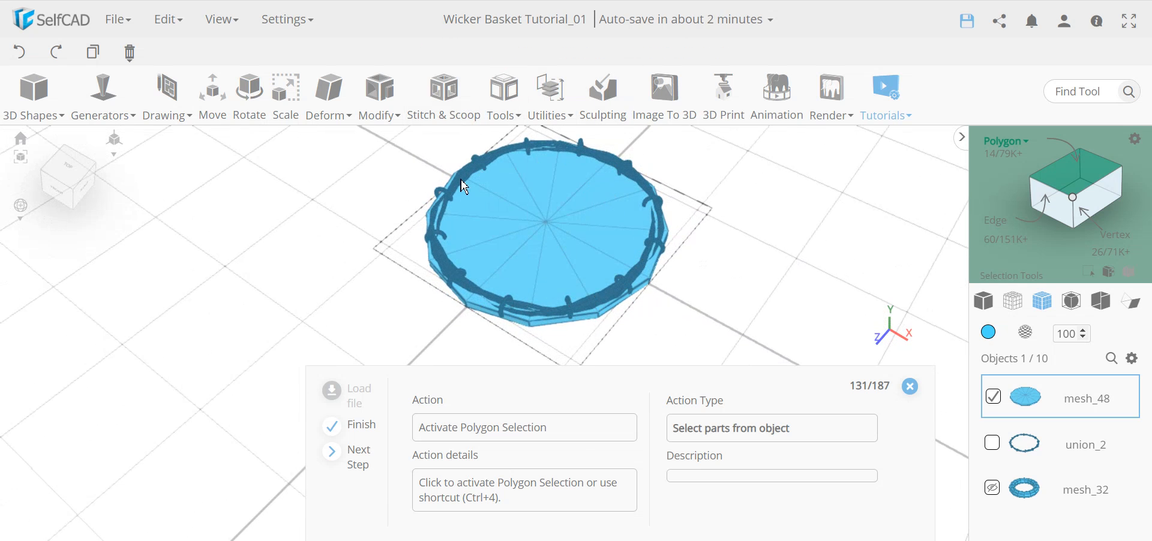
pyautogui.click(1028, 207)
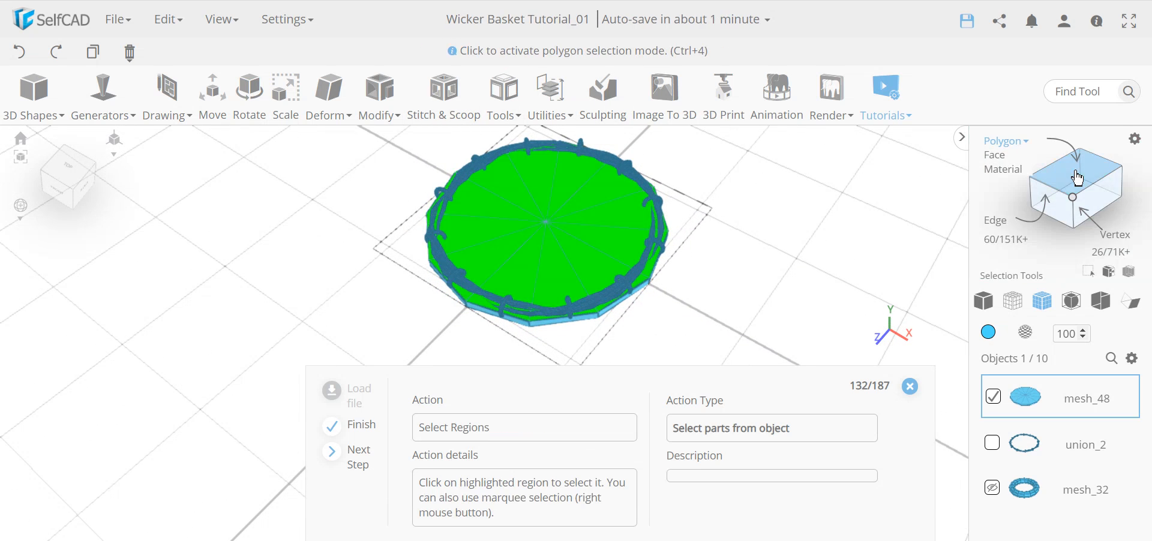
pyautogui.click(558, 236)
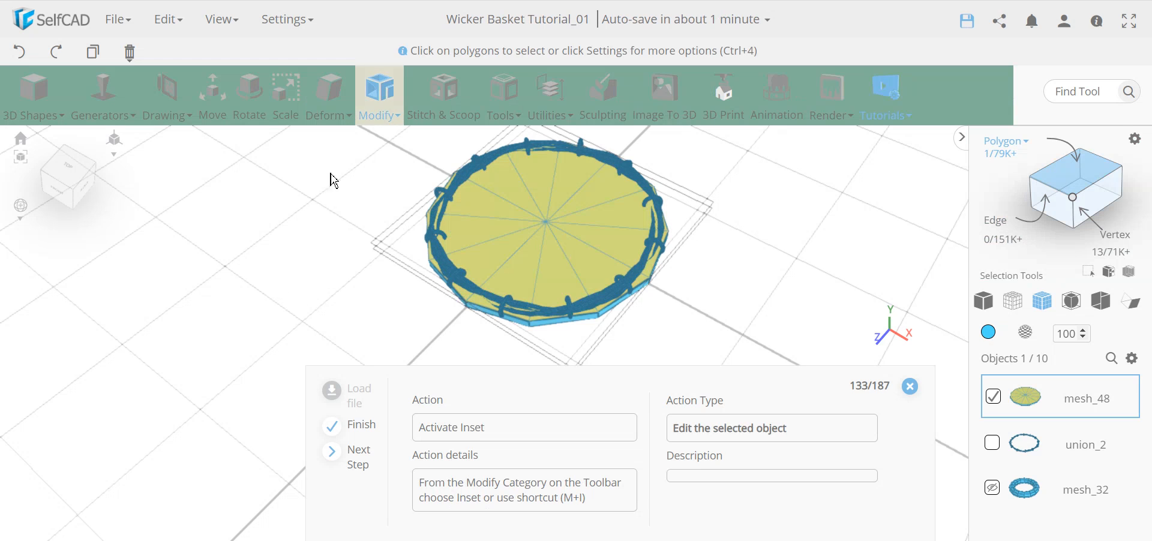
pyautogui.click(380, 96)
pyautogui.click(398, 172)
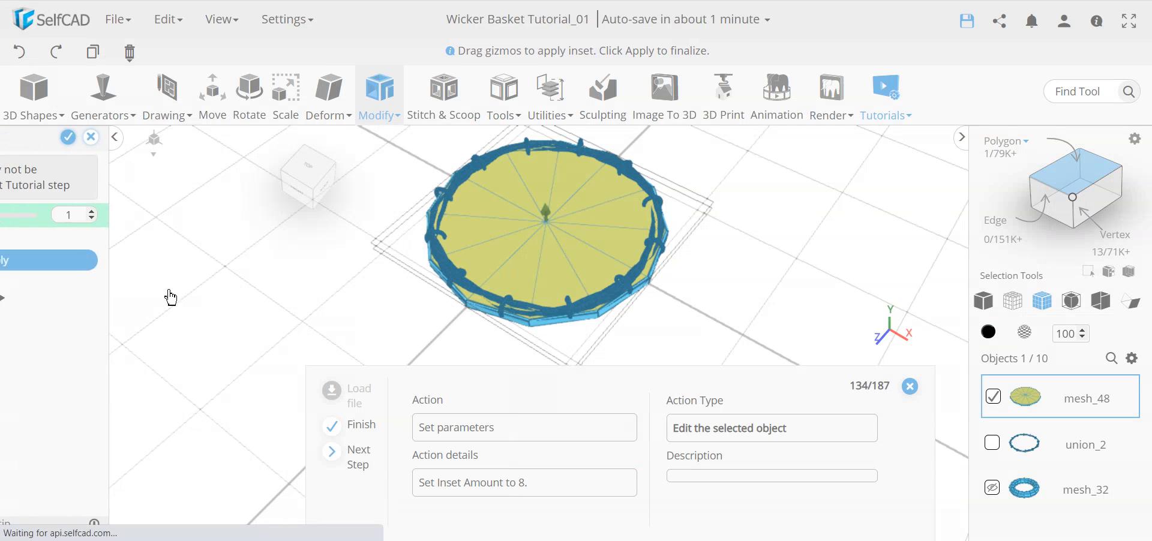
pyautogui.scroll(5, 477, 317)
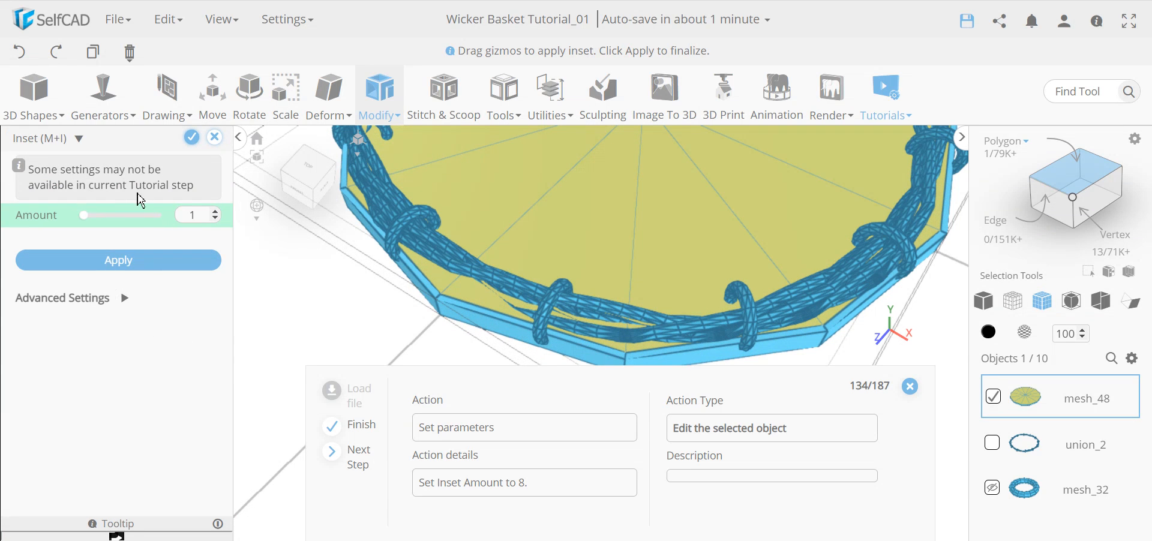
pyautogui.scroll(-3, 613, 314)
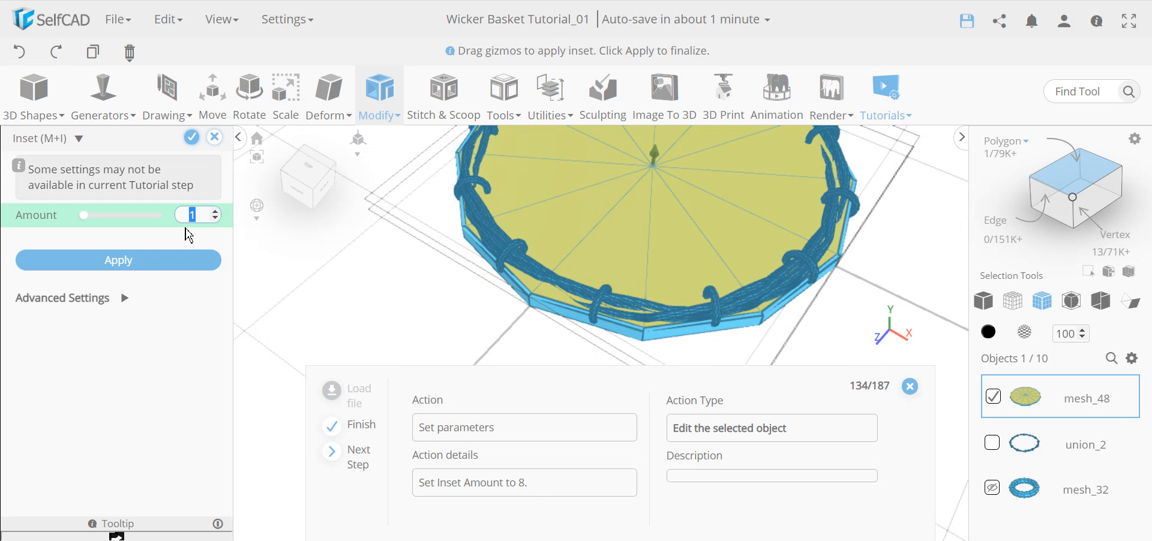
pyautogui.write('8')
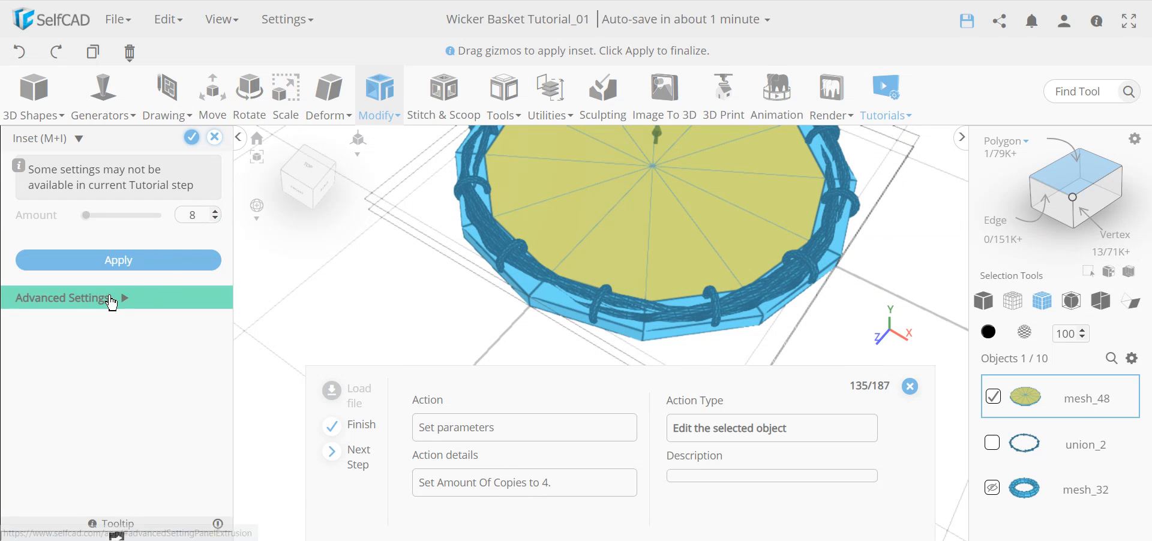
pyautogui.click(113, 299)
pyautogui.doubleClick(181, 366)
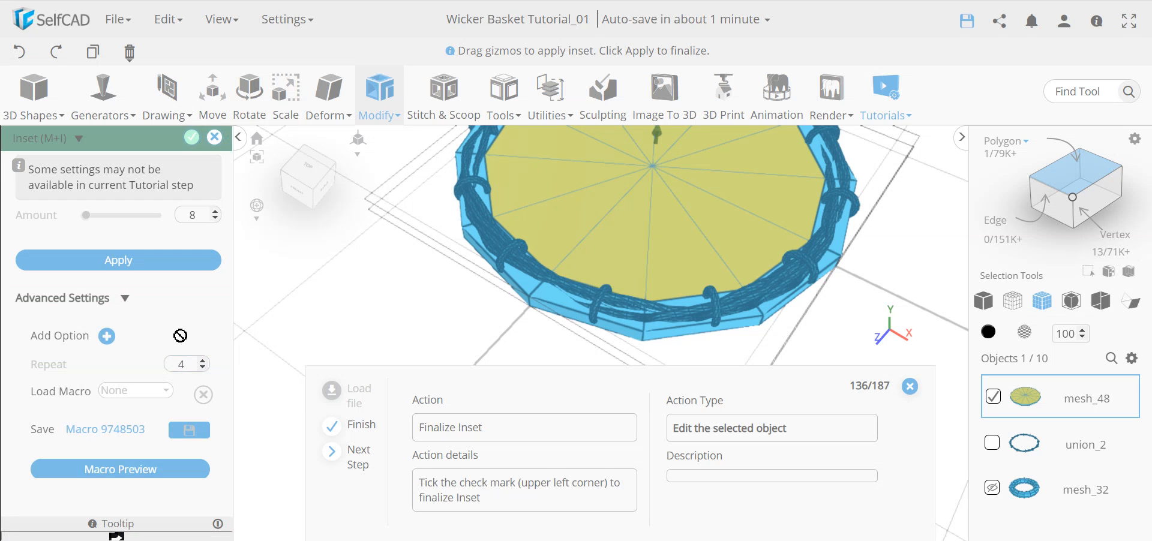
pyautogui.click(191, 139)
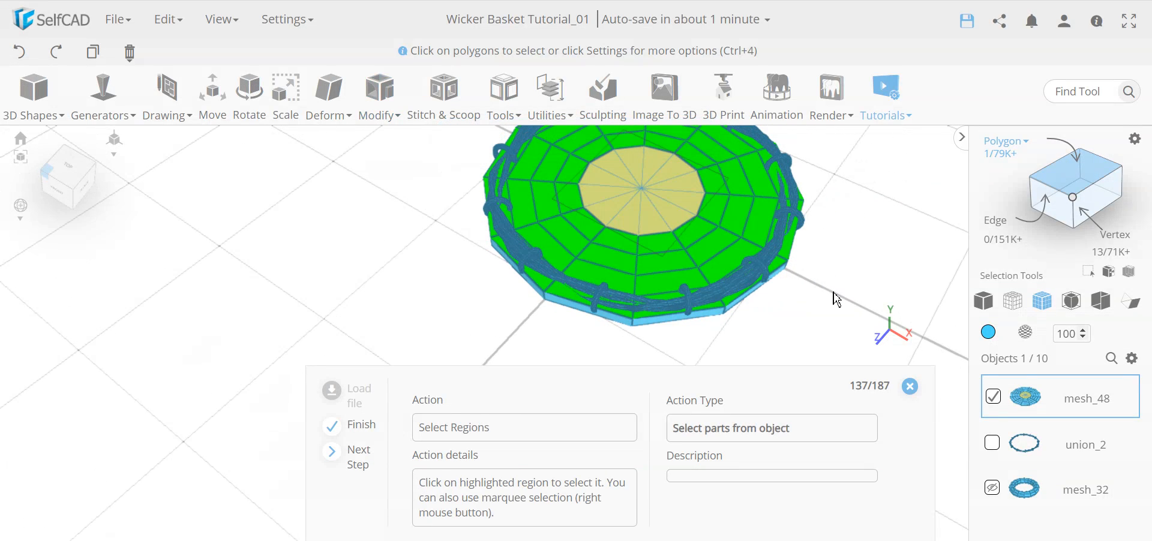
# Select the 49 ringed top faces of the disk and Split them into mesh_49.
pyautogui.click(768, 278)
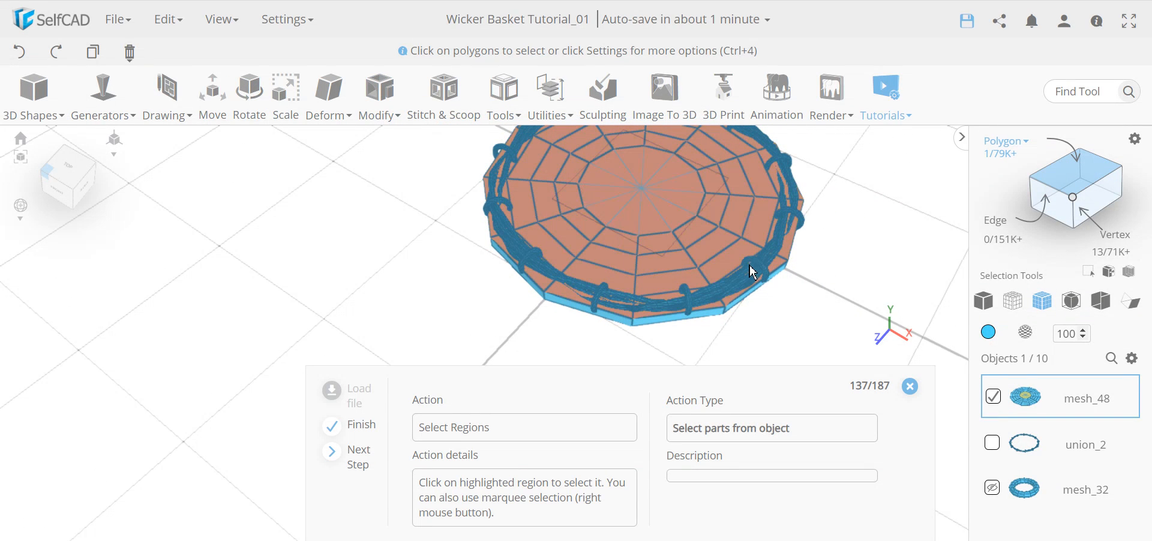
pyautogui.click(675, 273)
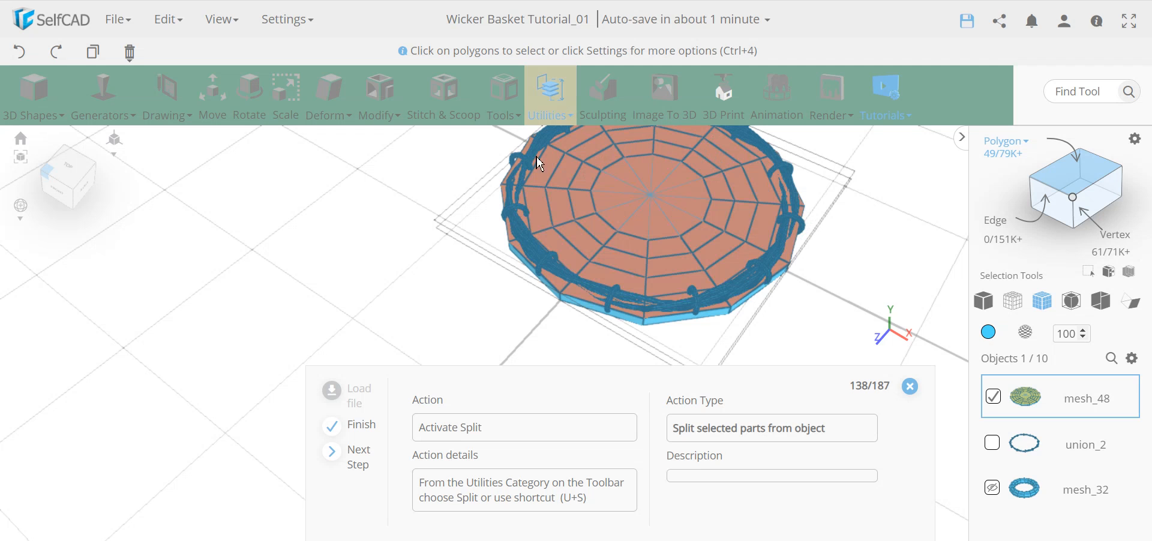
pyautogui.click(554, 95)
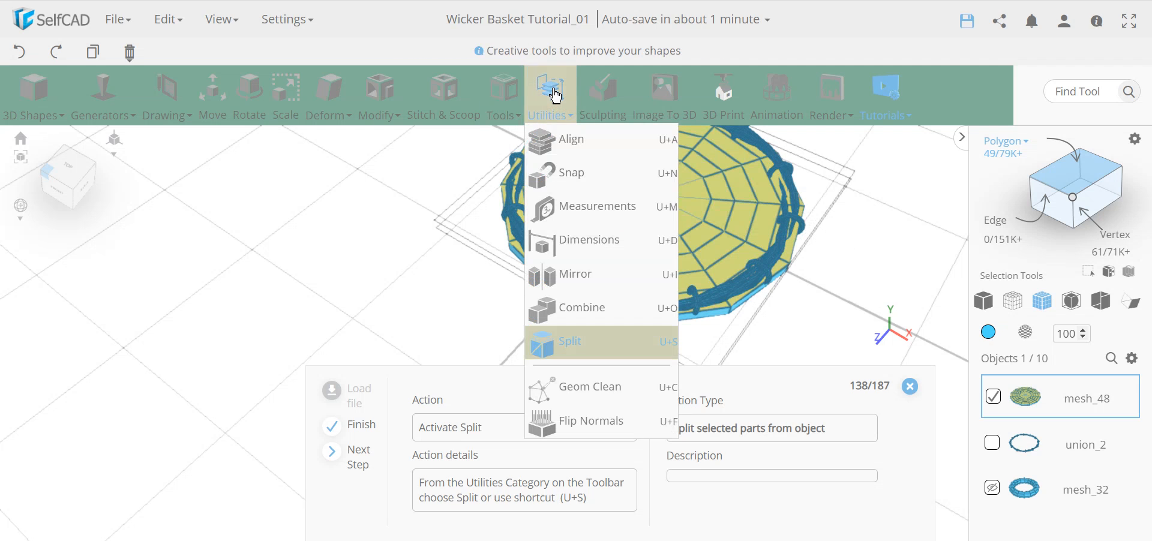
pyautogui.click(588, 352)
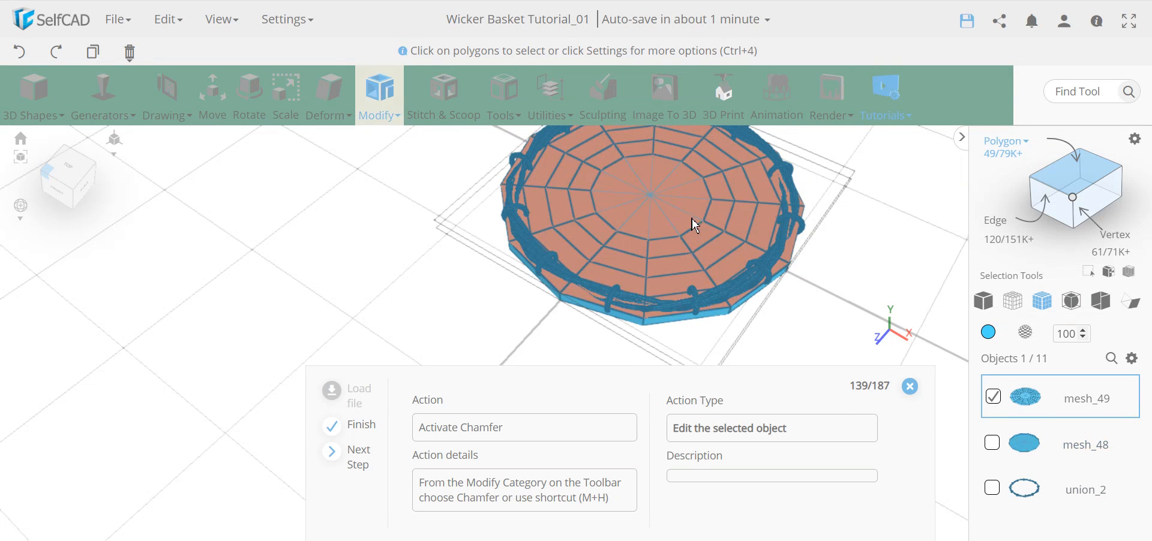
# Start a chamfer on the split faces of base mesh mesh_49 from the Modify menu.
pyautogui.moveTo(430, 309); pyautogui.dragTo(660, 316)
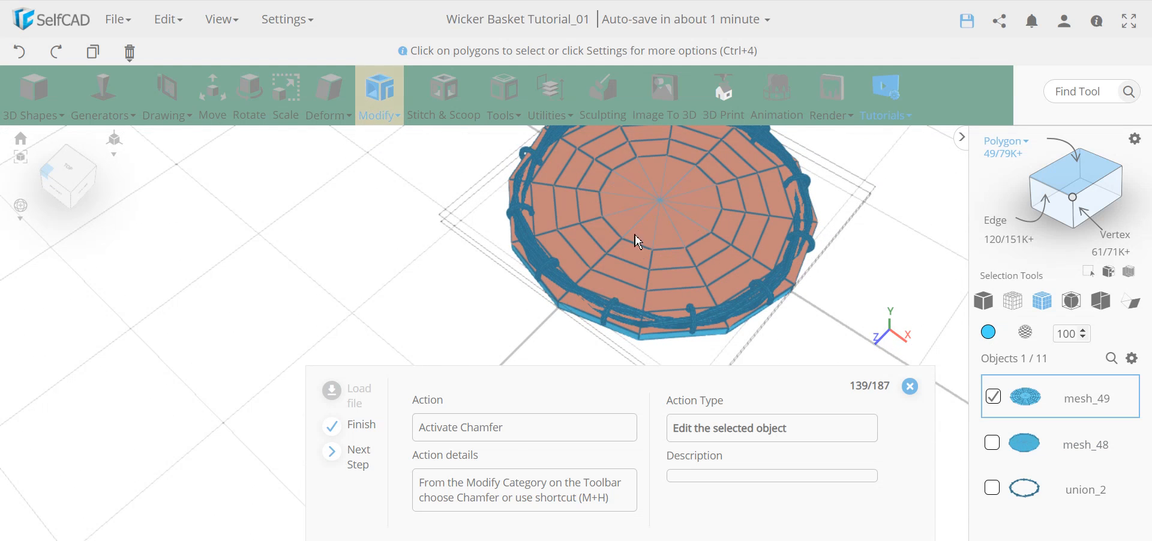
pyautogui.click(377, 112)
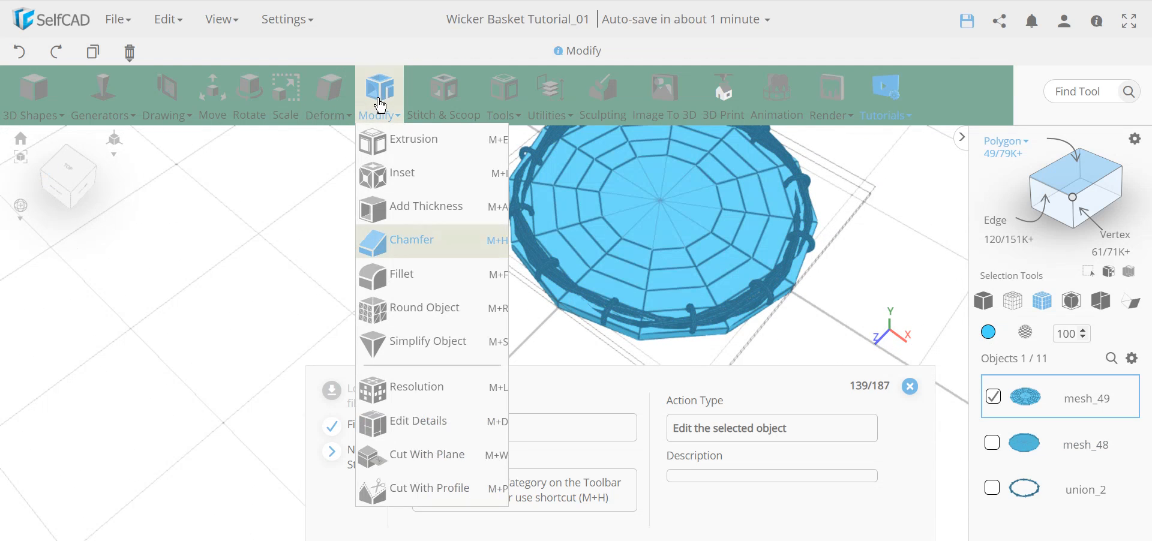
pyautogui.click(412, 242)
pyautogui.moveTo(864, 273); pyautogui.dragTo(652, 228)
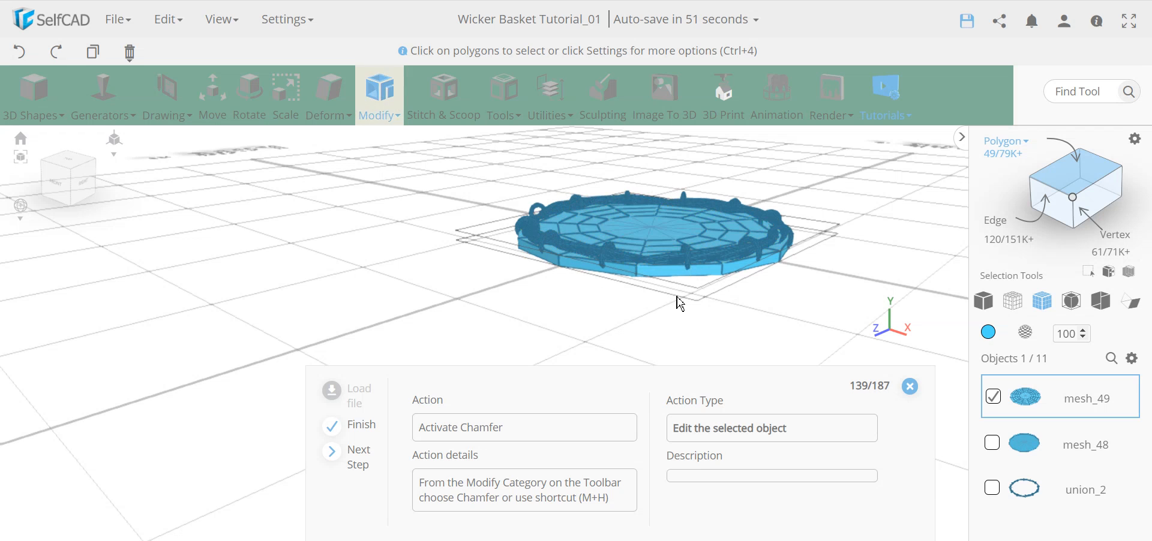
pyautogui.scroll(5, 414, 285)
pyautogui.click(366, 109)
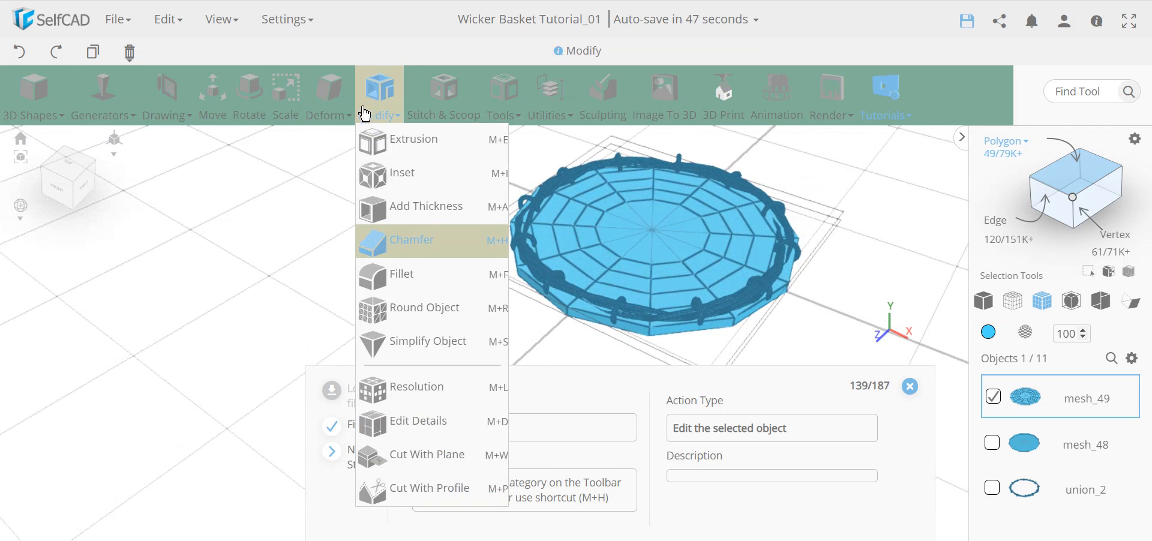
pyautogui.click(411, 249)
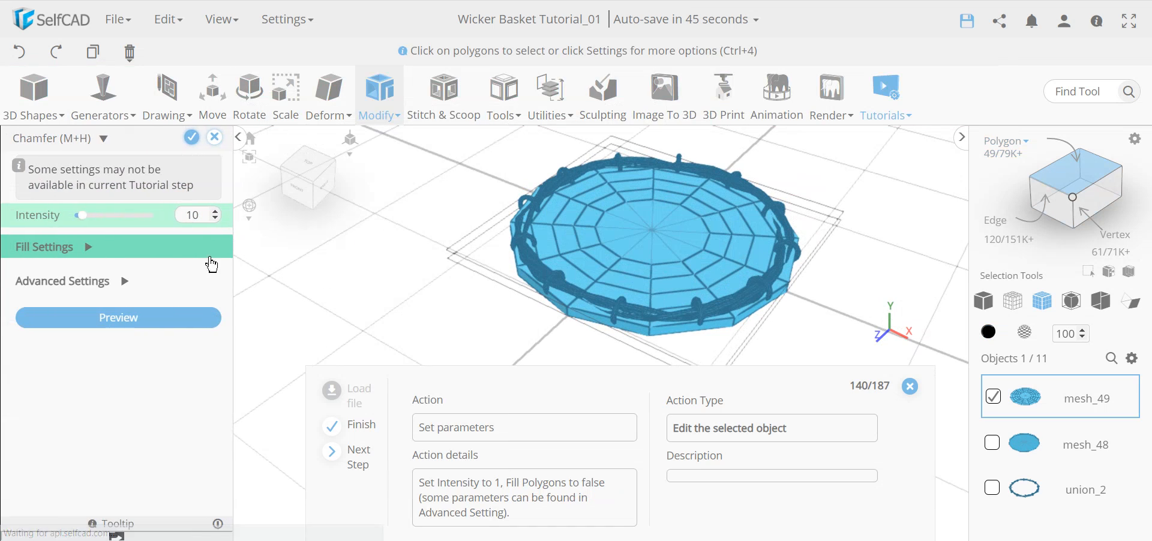
# Apply the chamfer at intensity 1 with polygon filling turned off.
pyautogui.doubleClick(192, 215)
pyautogui.write('1')
pyautogui.press('Return')
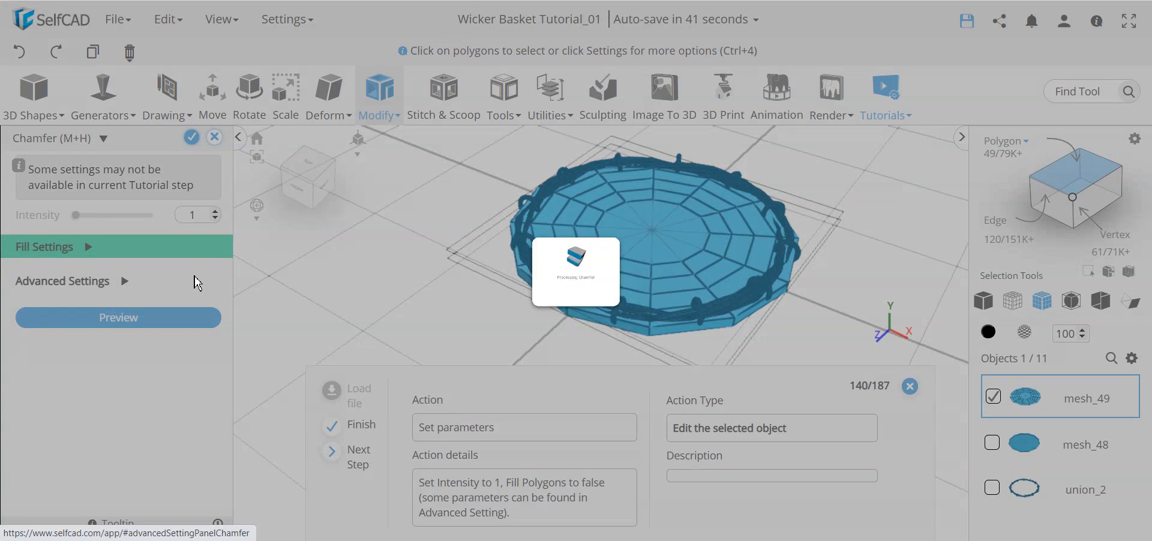
pyautogui.scroll(3, 661, 276)
pyautogui.scroll(2, 637, 228)
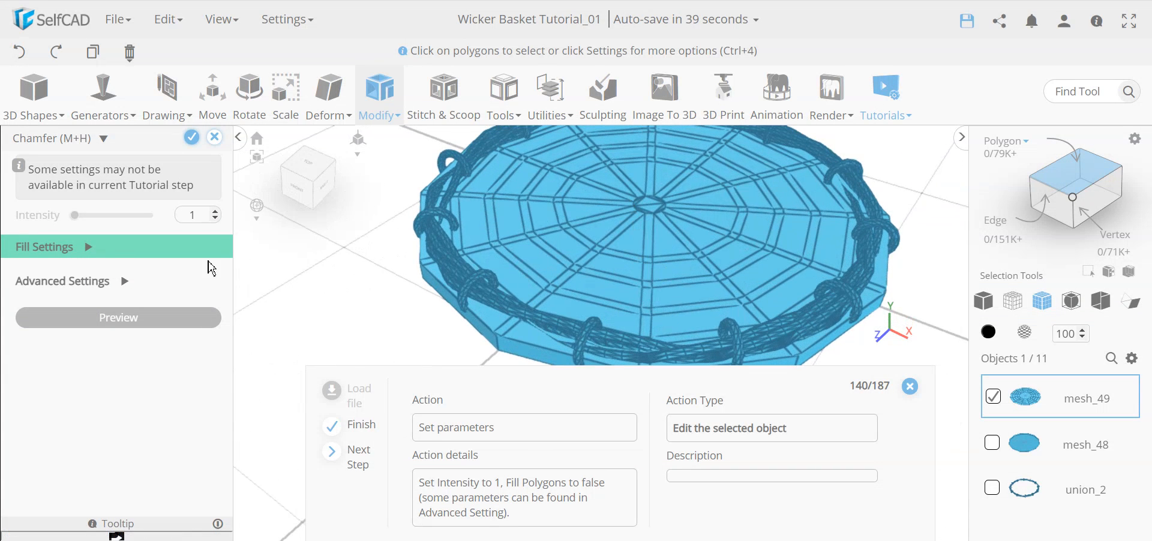
pyautogui.click(88, 247)
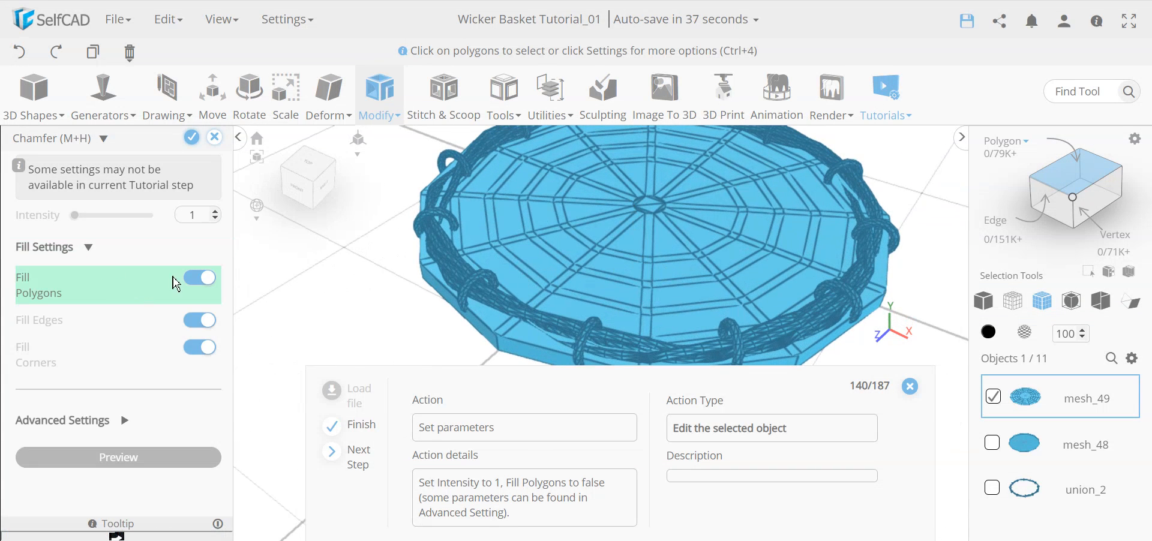
pyautogui.click(194, 288)
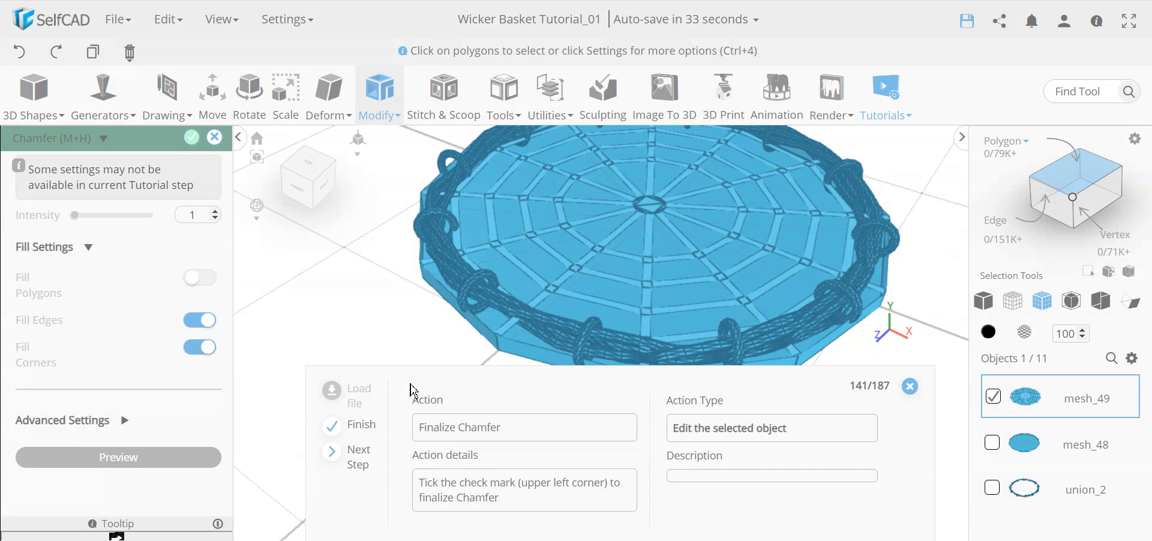
pyautogui.click(193, 142)
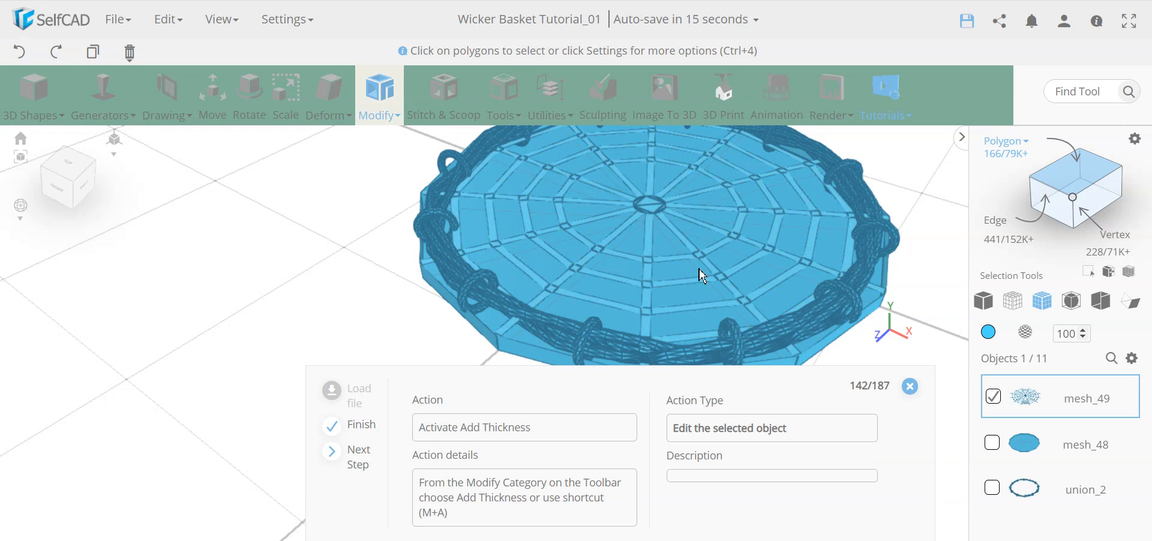
# Give mesh_49's strip web a thickness of 2 with Add Thickness.
pyautogui.click(382, 98)
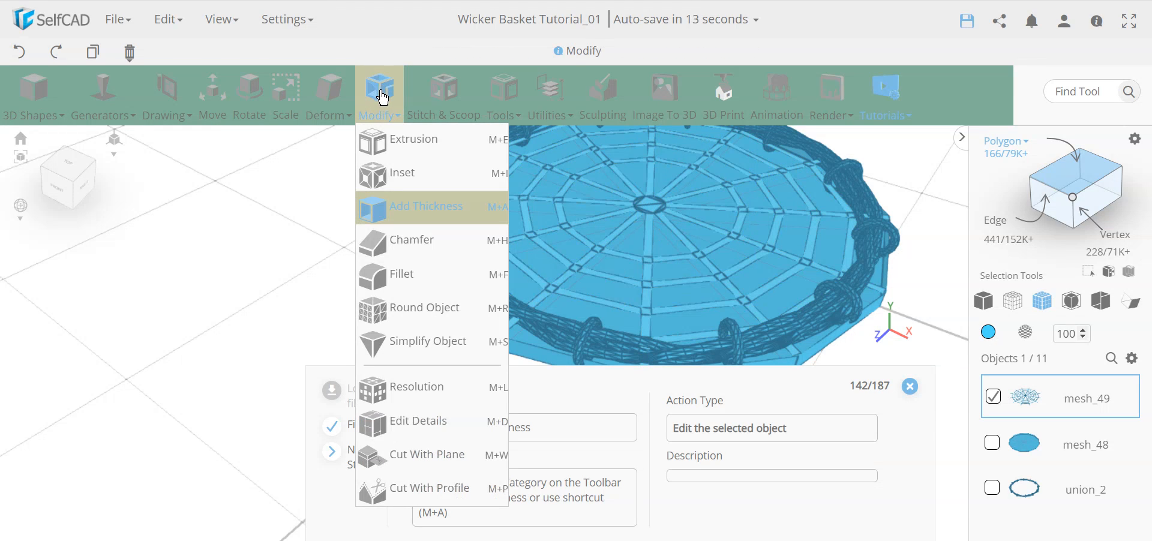
pyautogui.moveTo(382, 108)
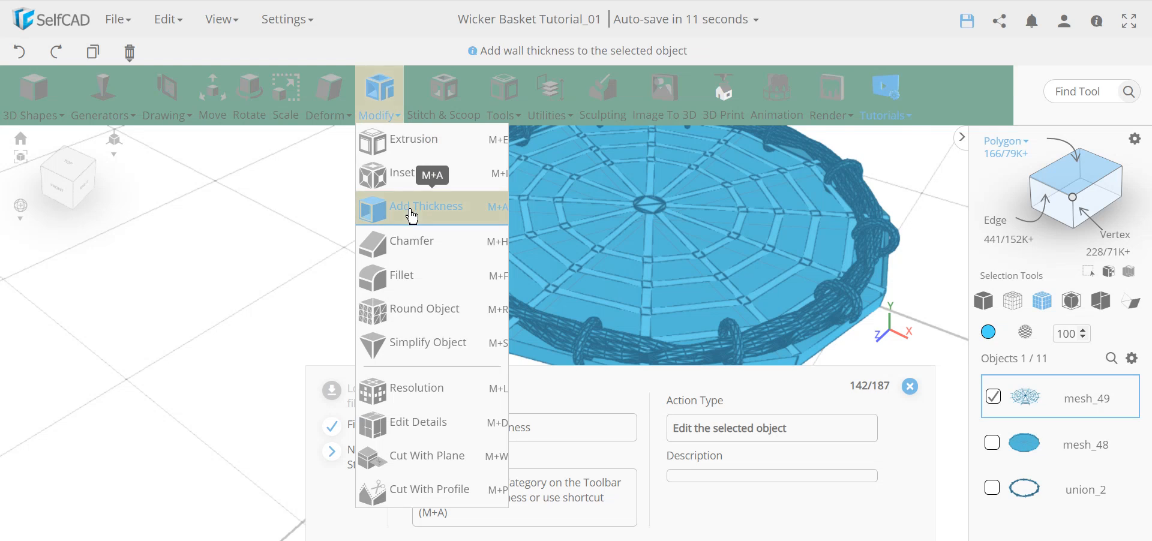
pyautogui.click(413, 211)
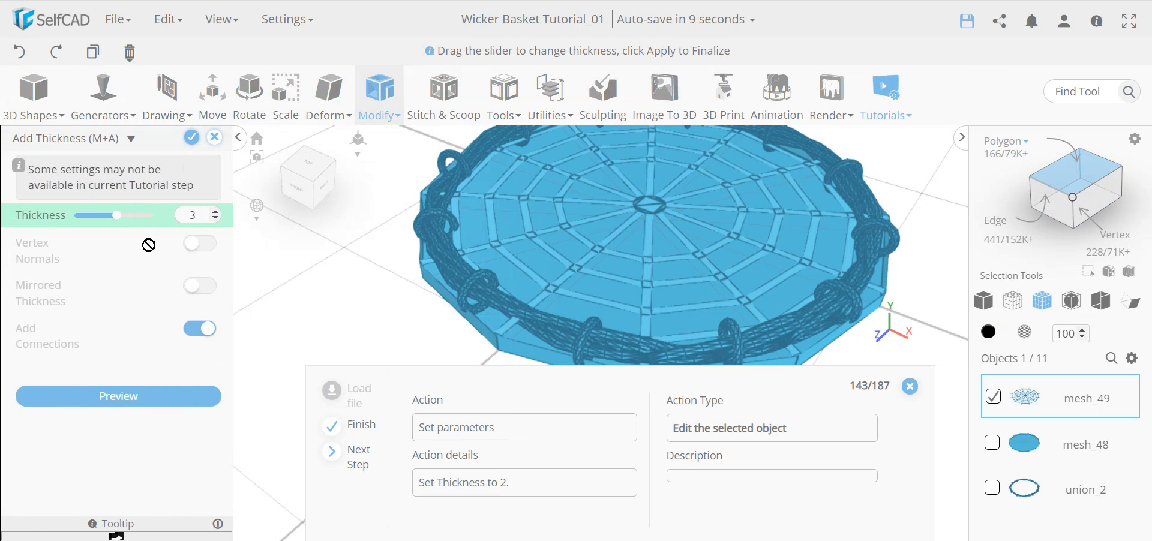
pyautogui.write('2')
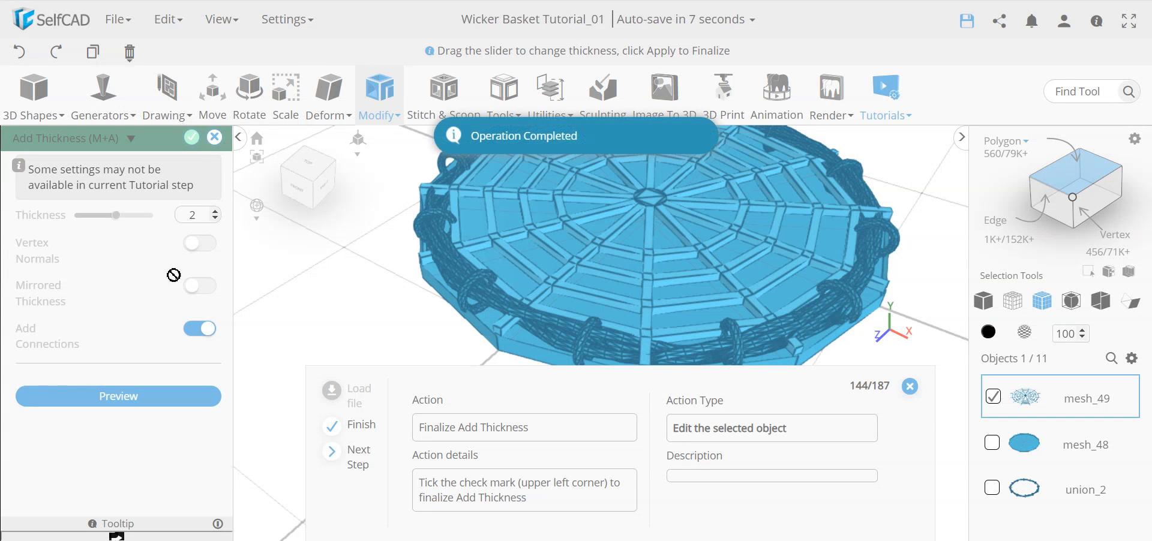
pyautogui.click(191, 137)
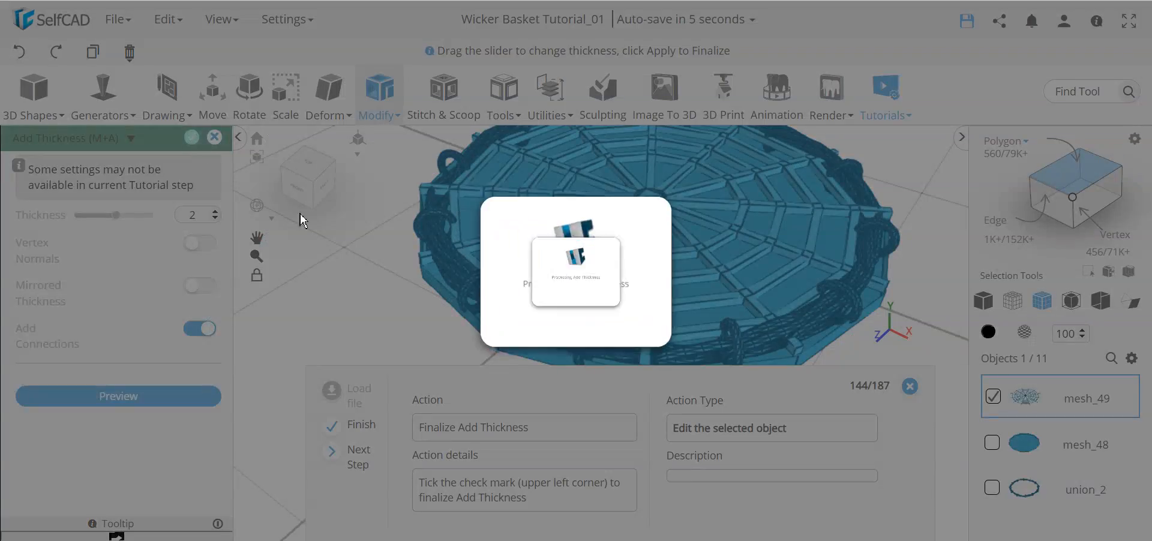
pyautogui.moveTo(279, 296); pyautogui.dragTo(345, 317, button='right')
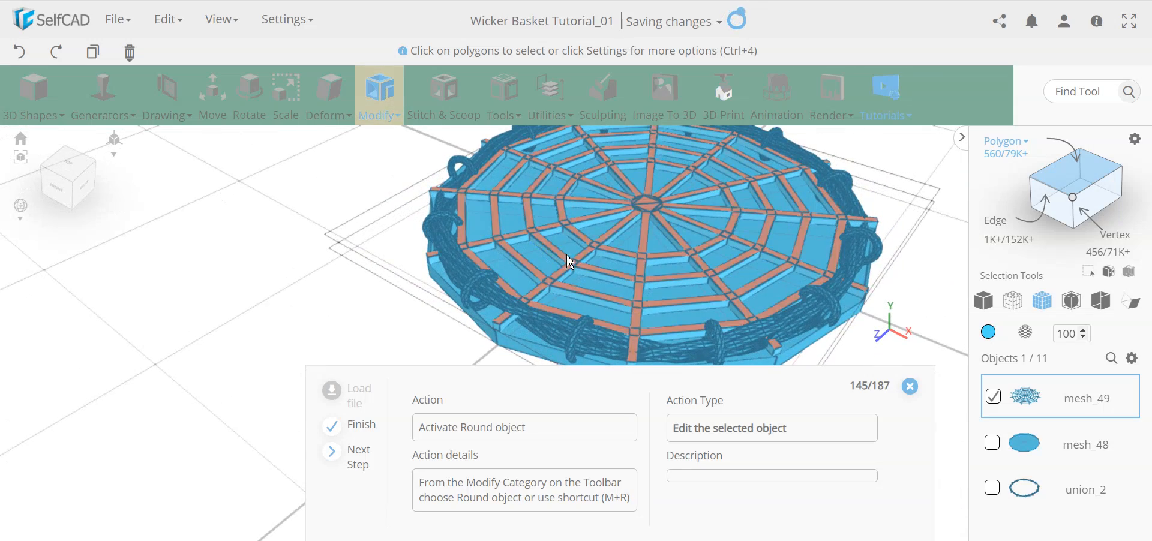
# Round mesh_49 with Round Object at smoothness 2 and finalize it.
pyautogui.moveTo(335, 324)
pyautogui.mouseDown(button='right')
pyautogui.moveTo(343, 303)
pyautogui.moveTo(316, 321)
pyautogui.mouseUp(button='right')
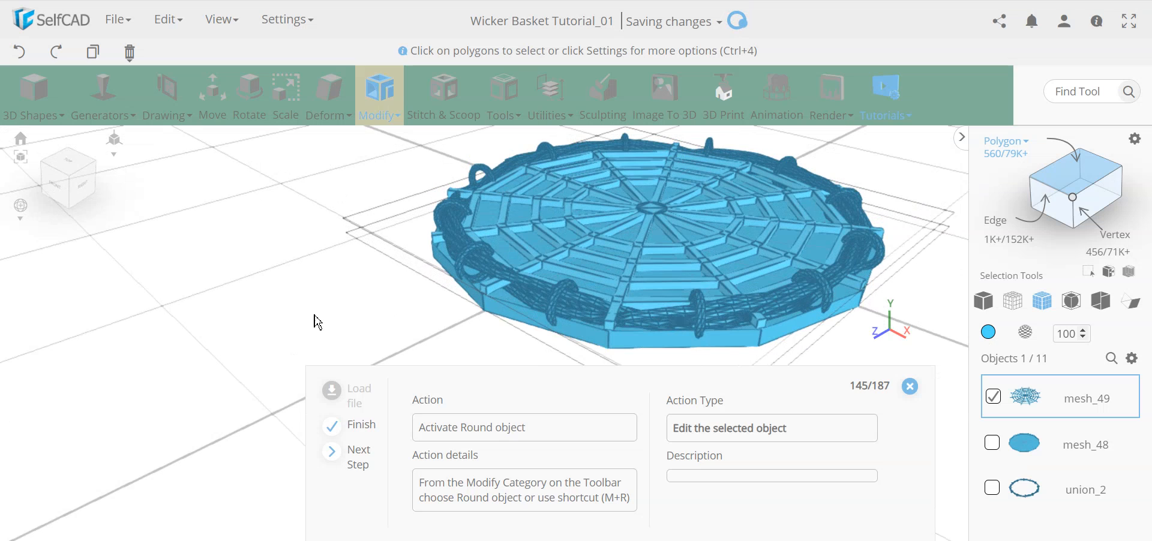
pyautogui.click(381, 113)
pyautogui.click(430, 316)
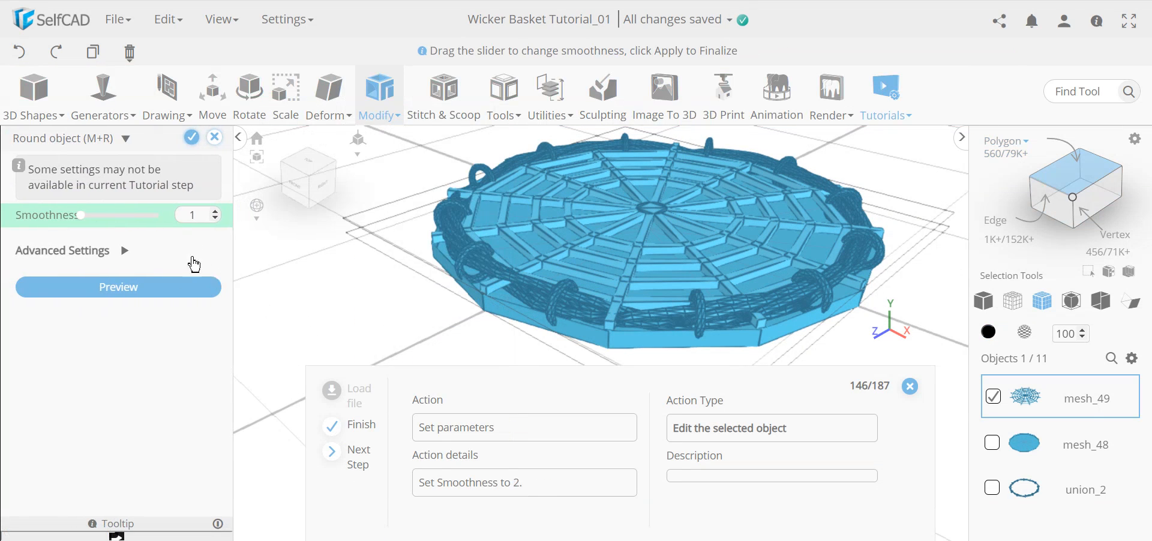
pyautogui.doubleClick(194, 220)
pyautogui.write('2')
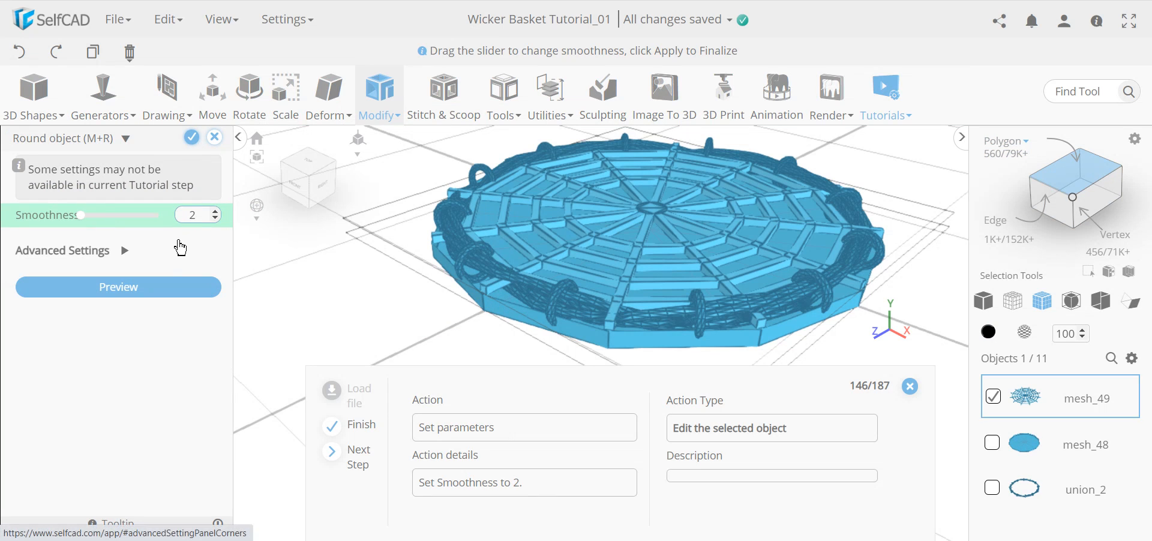
pyautogui.click(198, 281)
pyautogui.moveTo(585, 234); pyautogui.dragTo(594, 325, button='right')
pyautogui.click(191, 137)
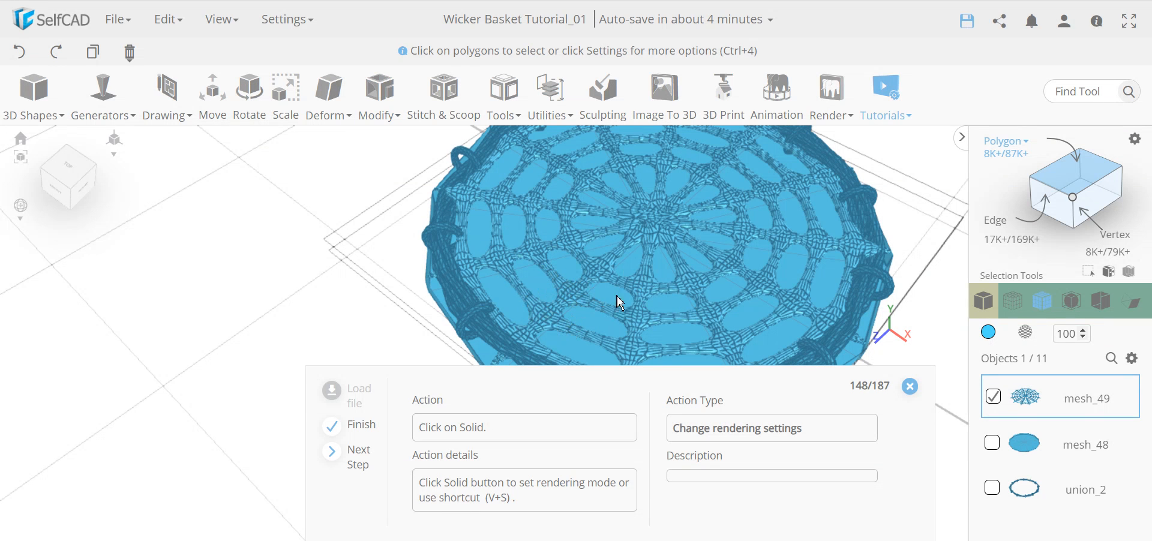
# Switch to solid shading and inspect the smoothed perforated base from several angles.
pyautogui.click(985, 301)
pyautogui.moveTo(522, 319); pyautogui.dragTo(506, 341, button='right')
pyautogui.scroll(6, 505, 341)
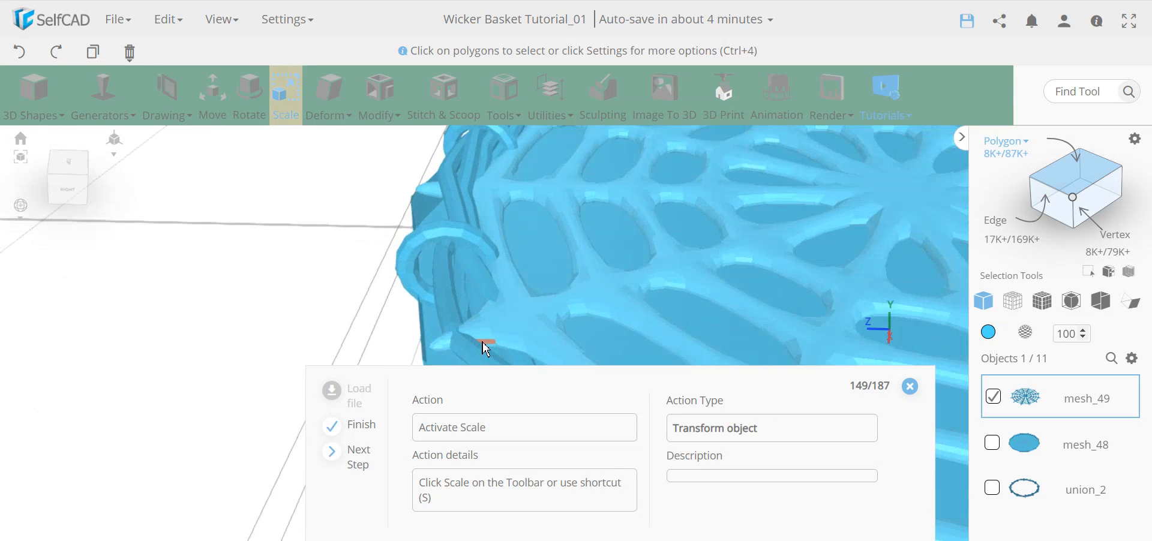
pyautogui.scroll(-3, 545, 322)
pyautogui.moveTo(366, 357); pyautogui.dragTo(278, 325, button='middle')
pyautogui.scroll(-2, 324, 330)
pyautogui.scroll(-1, 324, 330)
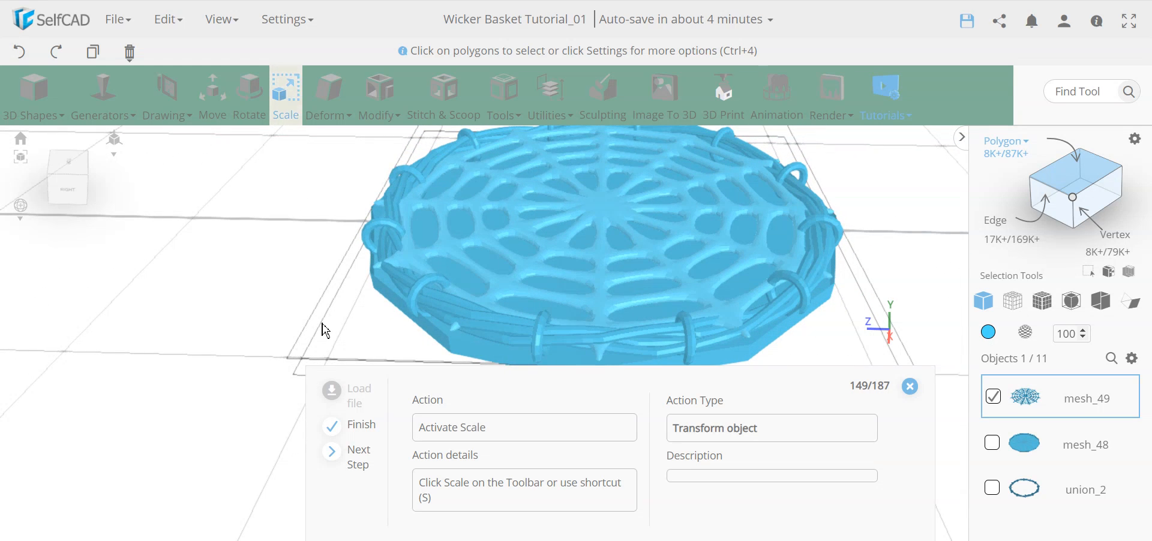
pyautogui.moveTo(278, 324); pyautogui.dragTo(326, 322, button='right')
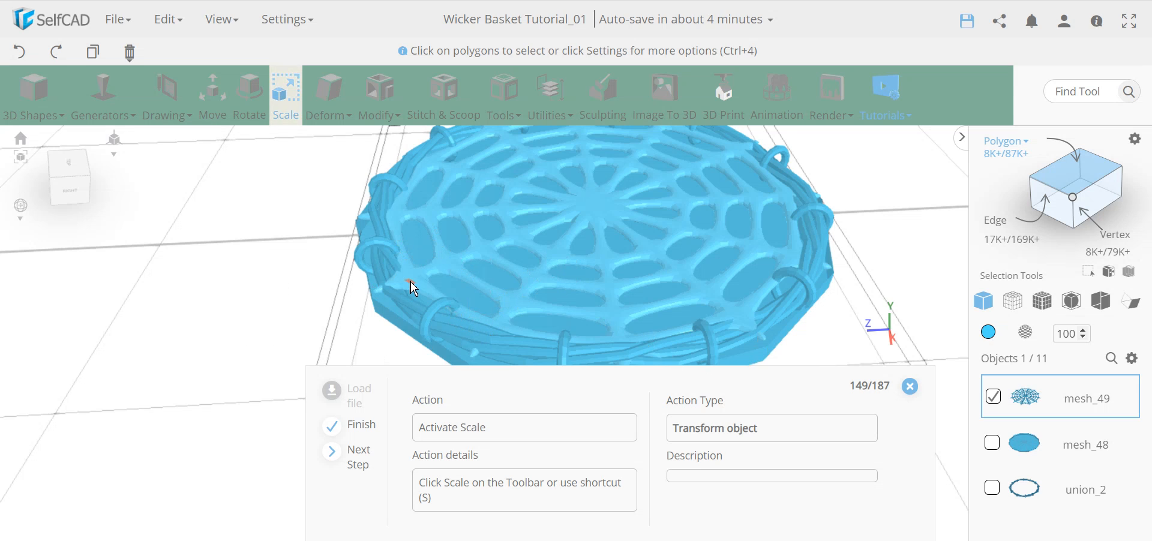
pyautogui.scroll(5, 412, 283)
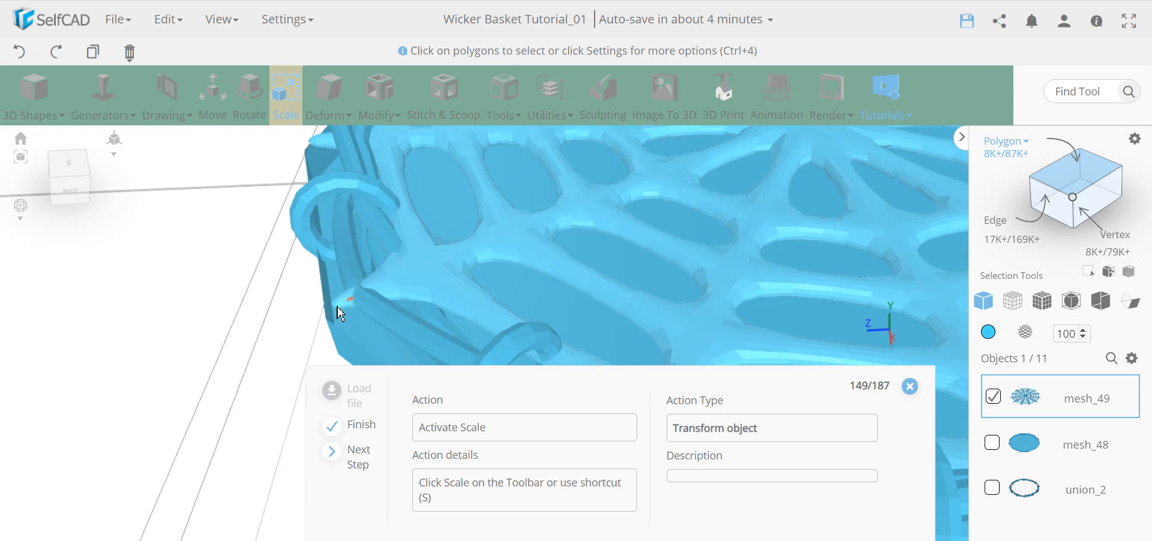
pyautogui.scroll(-3, 424, 281)
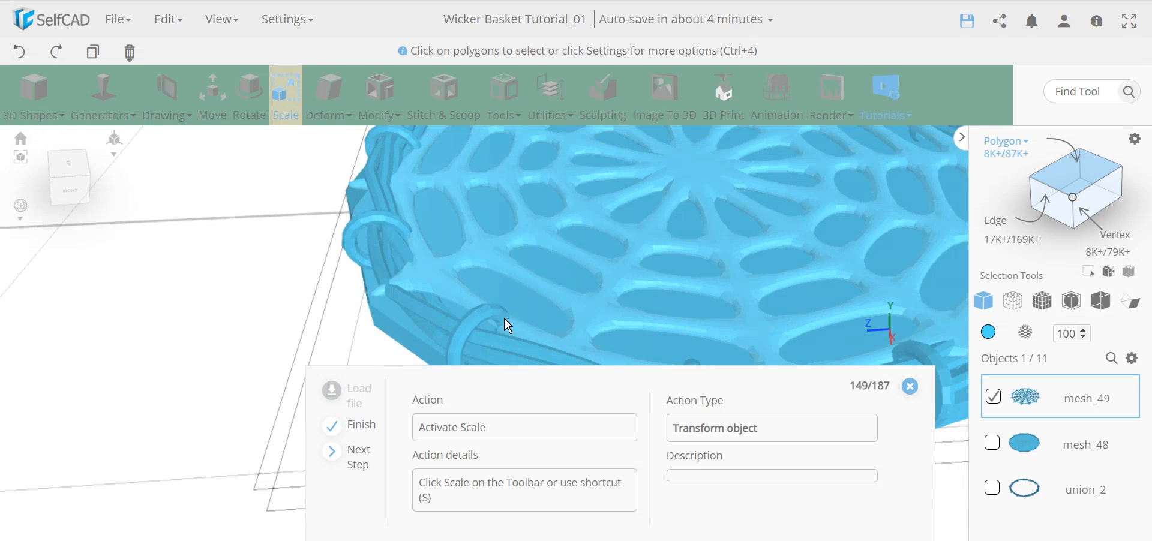
# Scale the perforated base proportionally to an X size of 94.
pyautogui.click(289, 116)
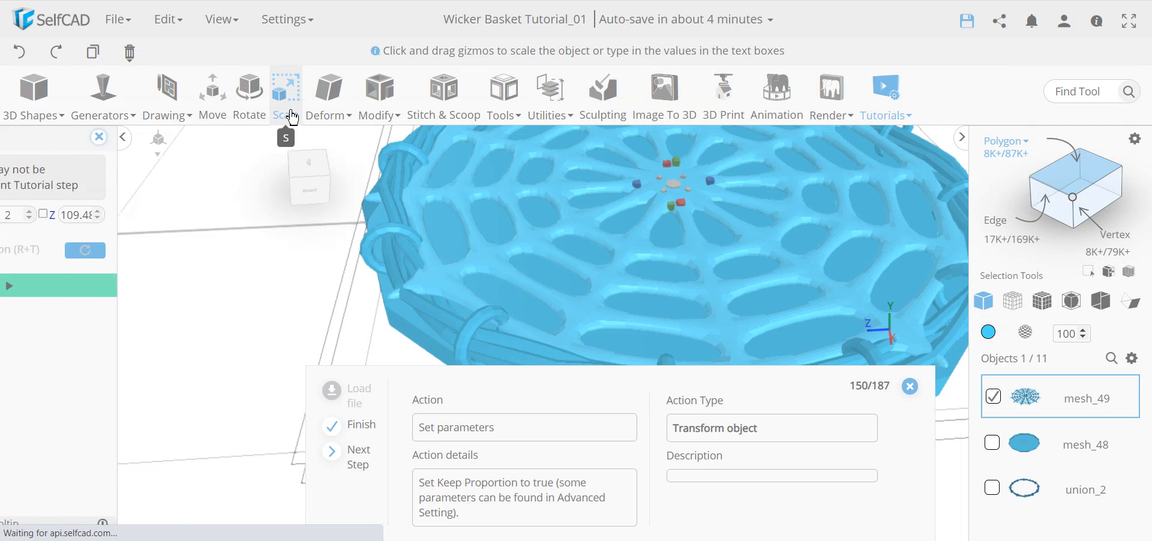
pyautogui.click(125, 287)
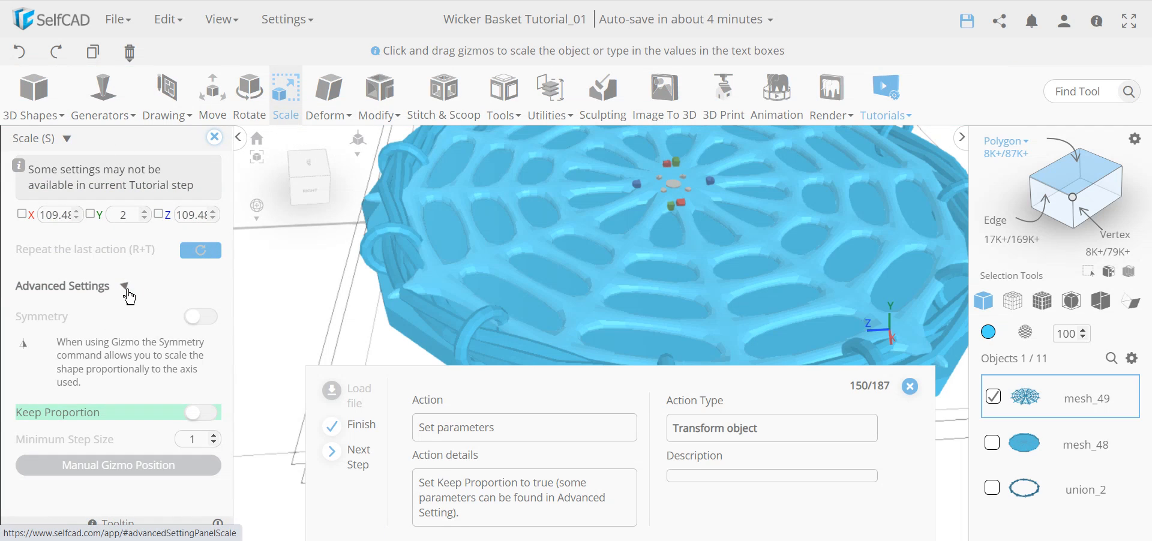
pyautogui.click(210, 419)
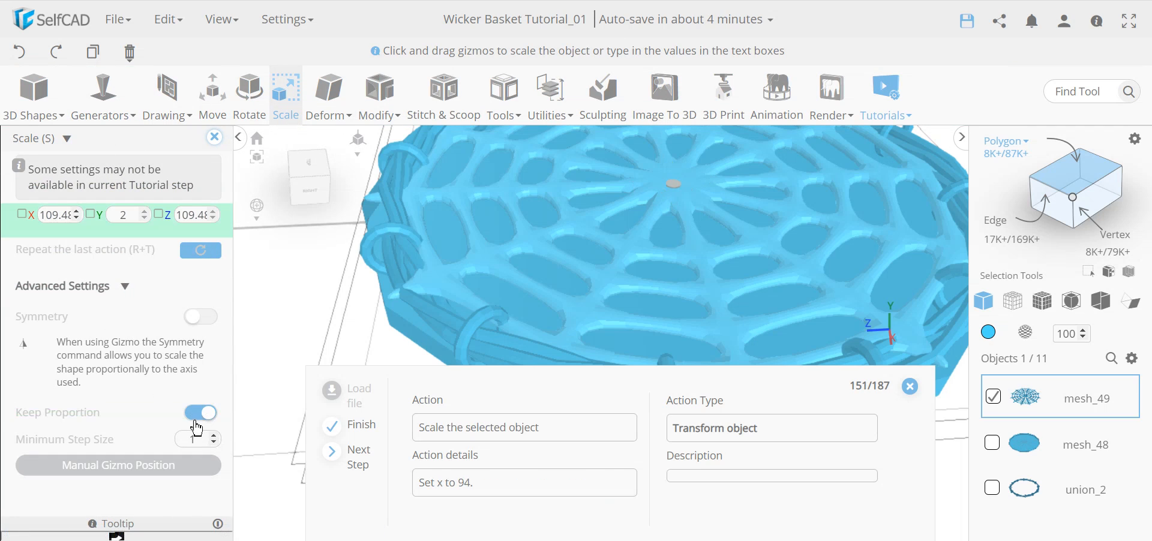
pyautogui.doubleClick(57, 219)
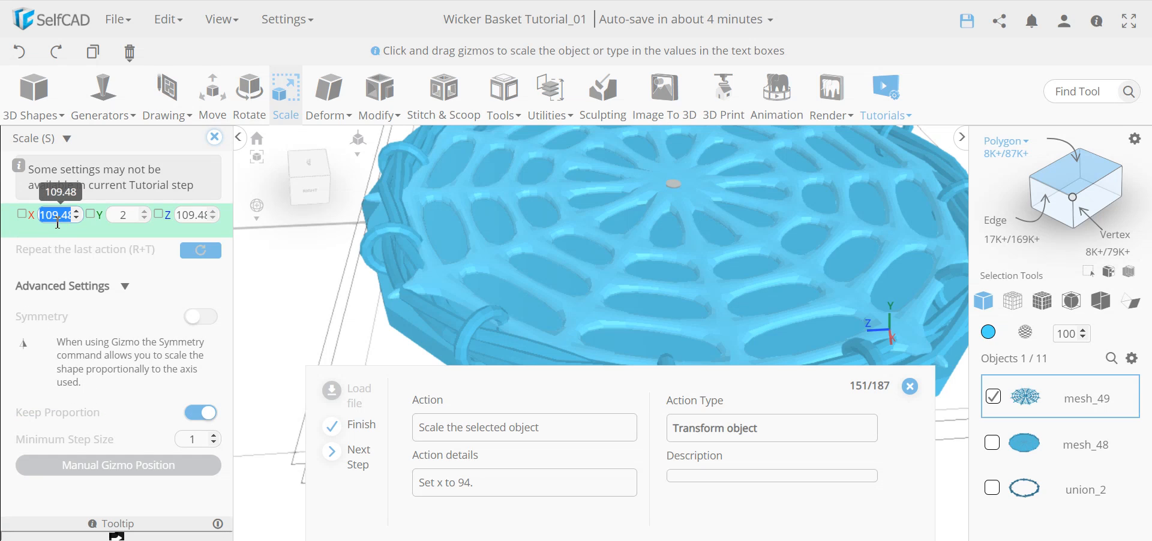
pyautogui.write('94')
pyautogui.press('Return')
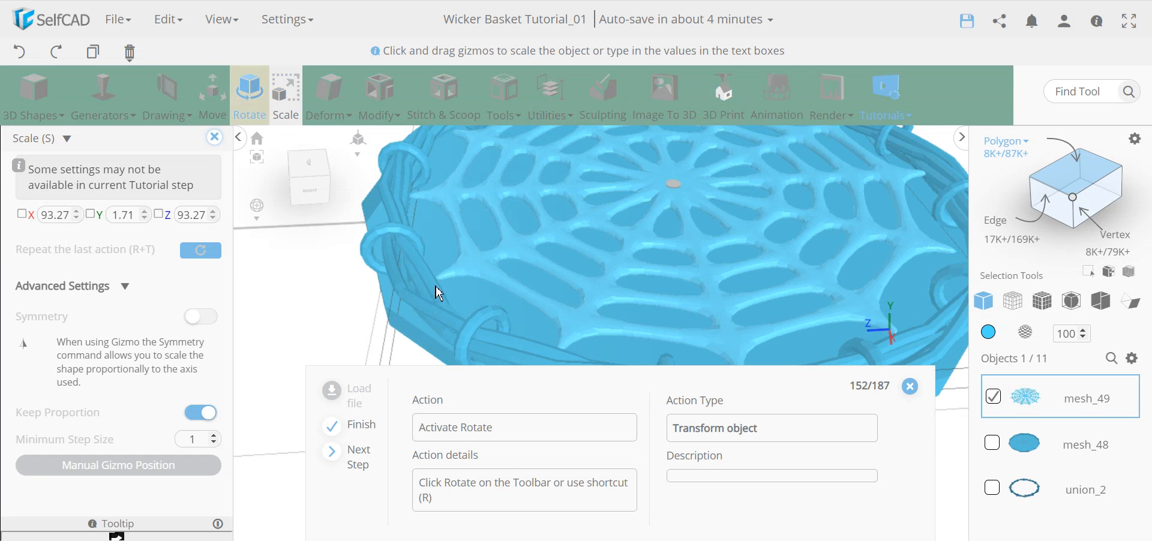
# Rotate the base 12 degrees around the Y axis.
pyautogui.click(259, 111)
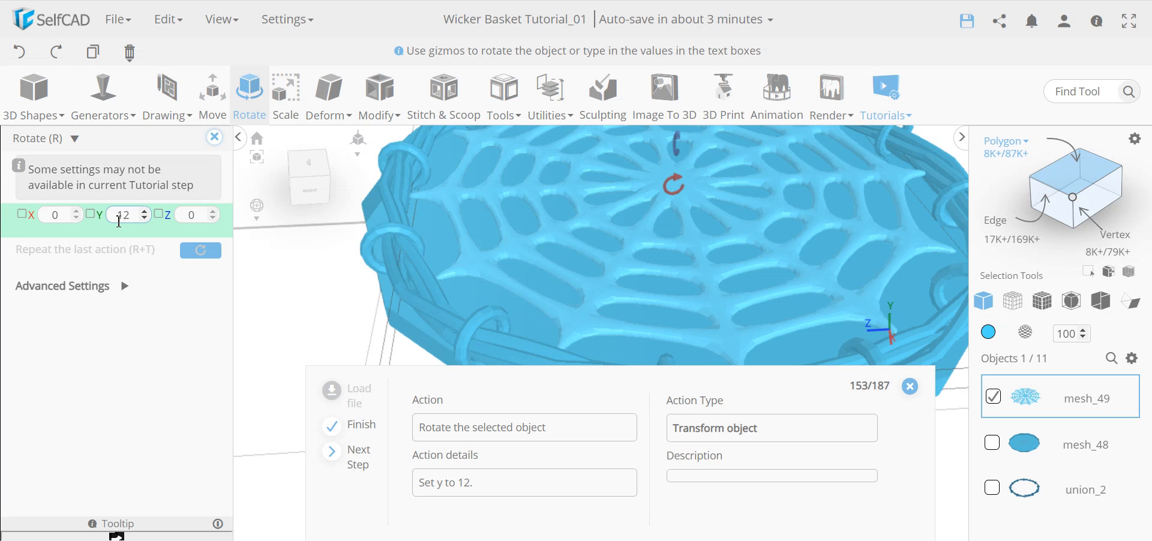
pyautogui.press('Return')
pyautogui.scroll(8, 462, 276)
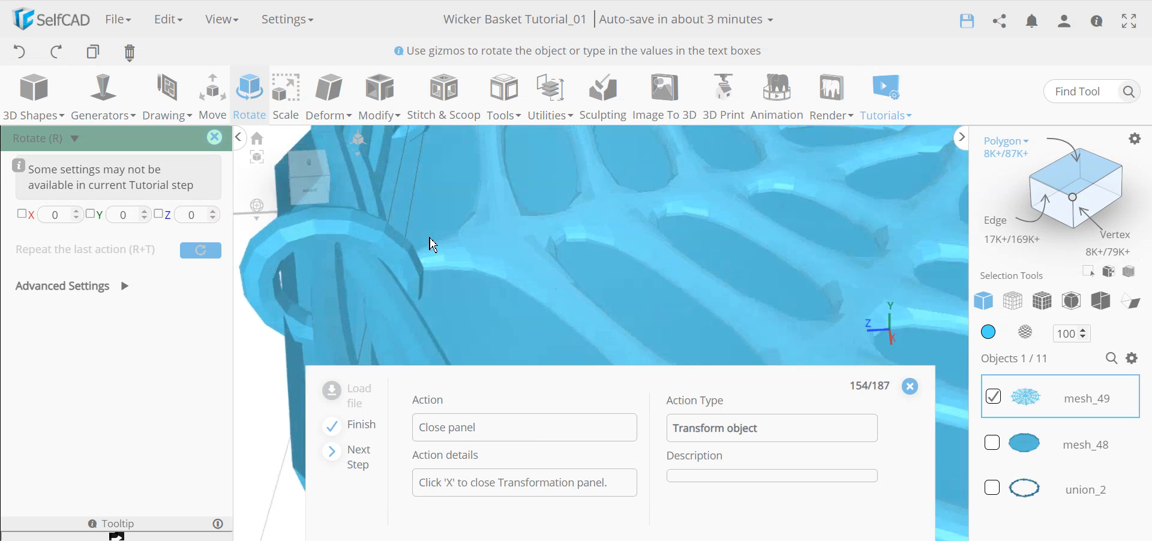
pyautogui.scroll(-8, 445, 276)
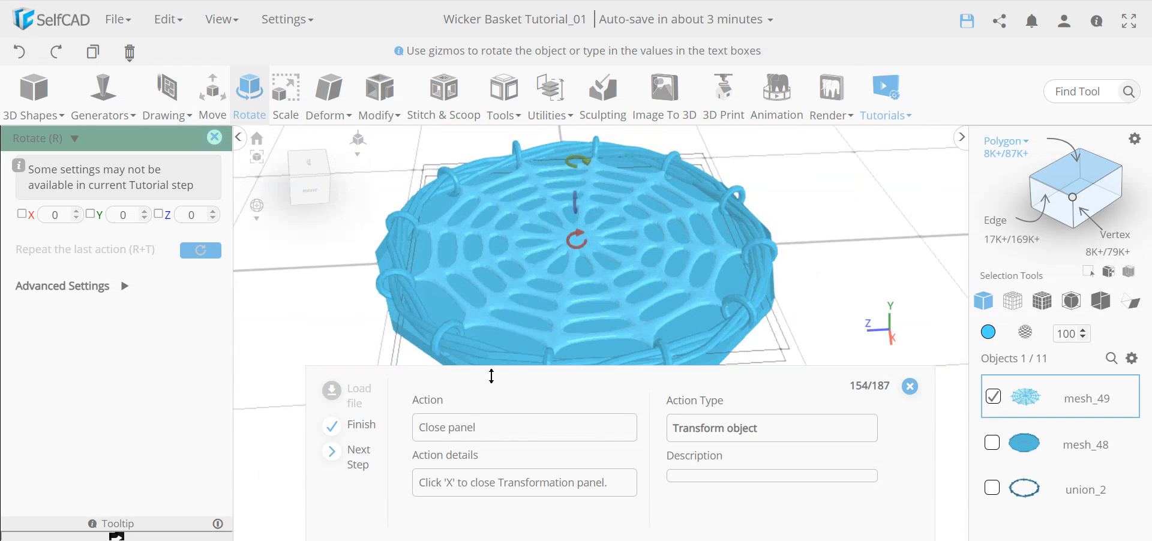
pyautogui.scroll(8, 480, 355)
pyautogui.scroll(5, 441, 325)
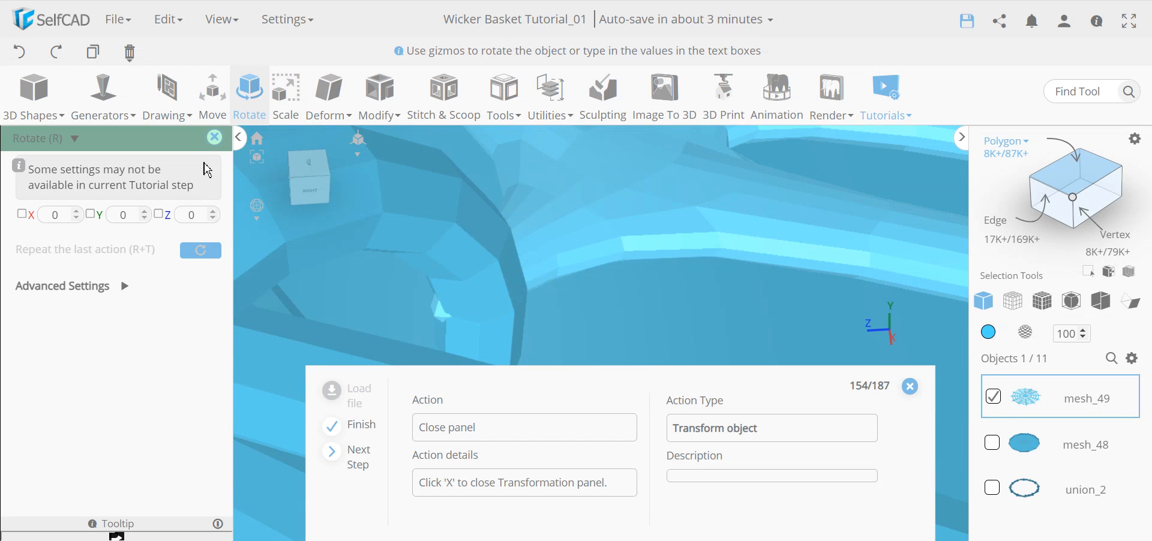
# Union the perforated base with the rim union_2 into union_3.
pyautogui.click(215, 139)
pyautogui.scroll(-10, 444, 211)
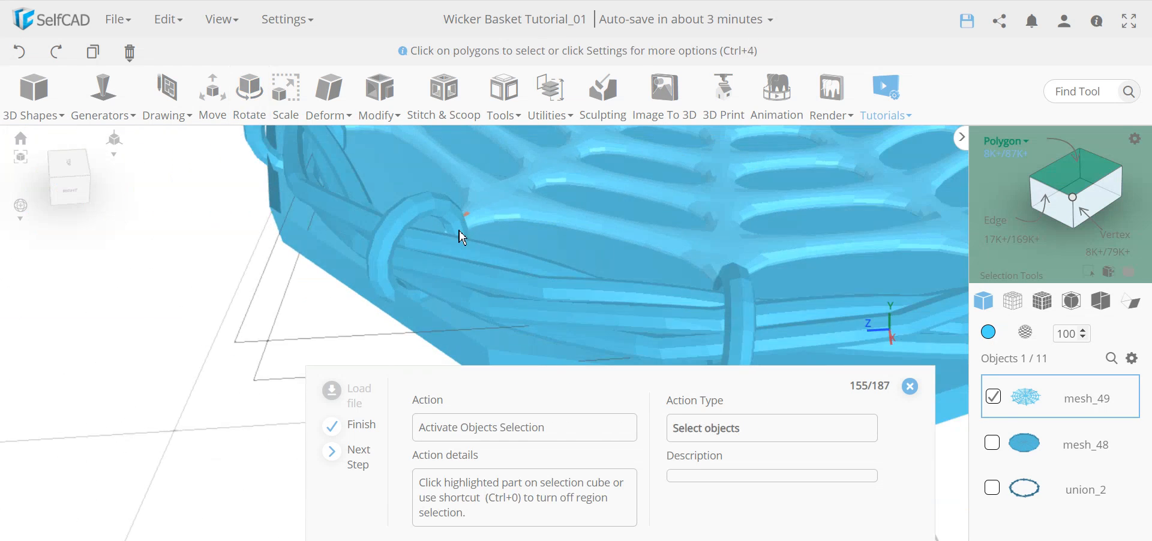
pyautogui.scroll(-3, 465, 268)
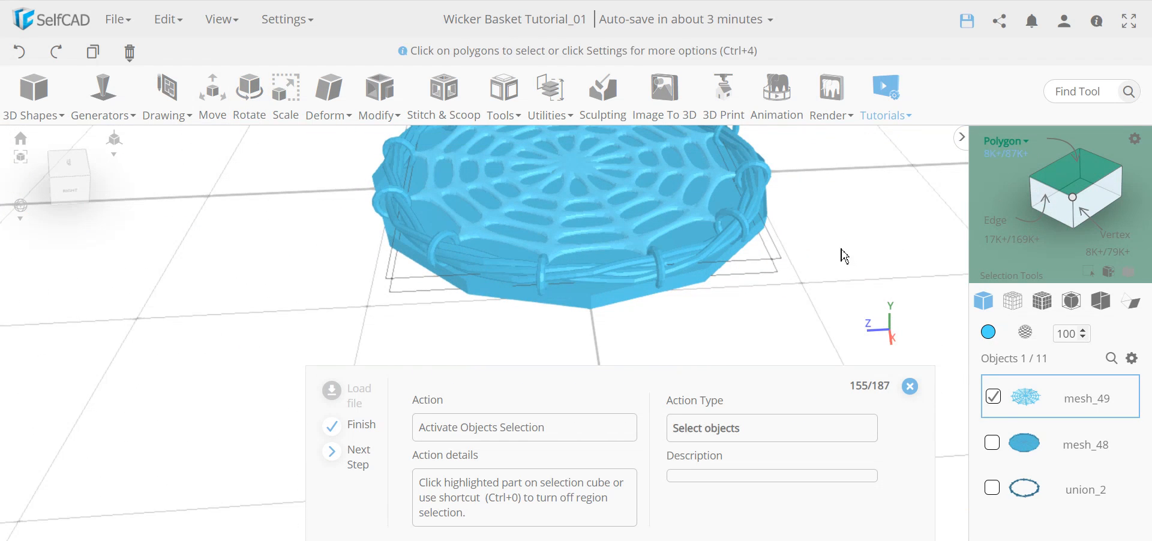
pyautogui.hotkey('ctrl', '0')
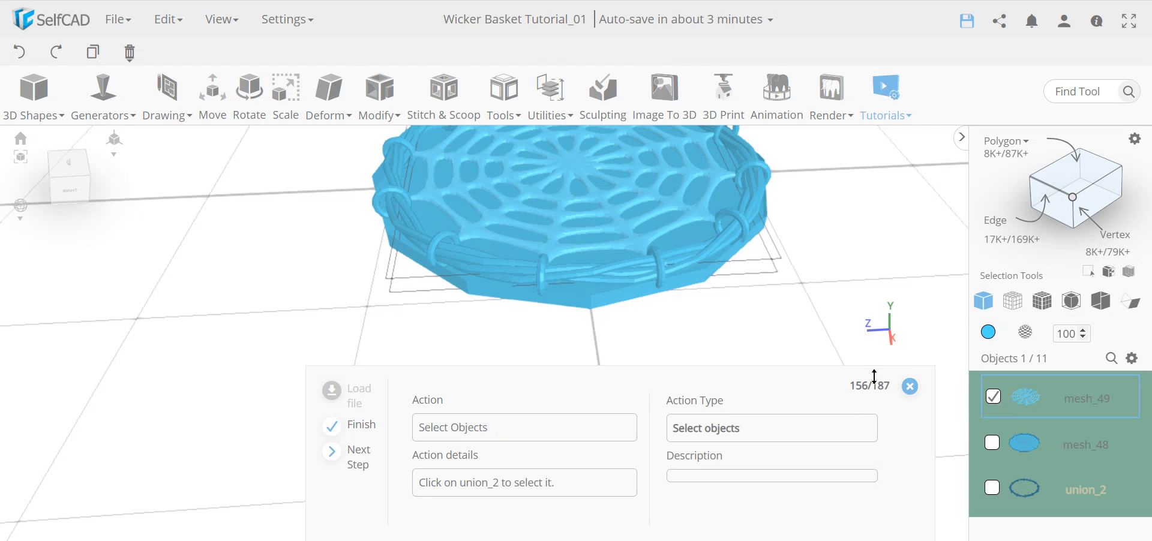
pyautogui.click(993, 491)
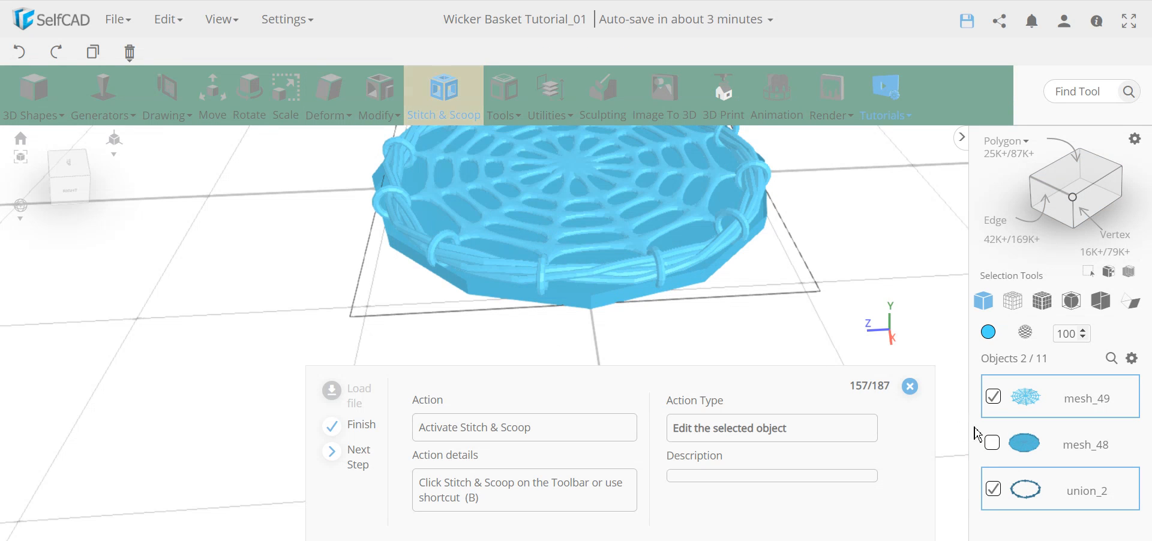
pyautogui.click(452, 92)
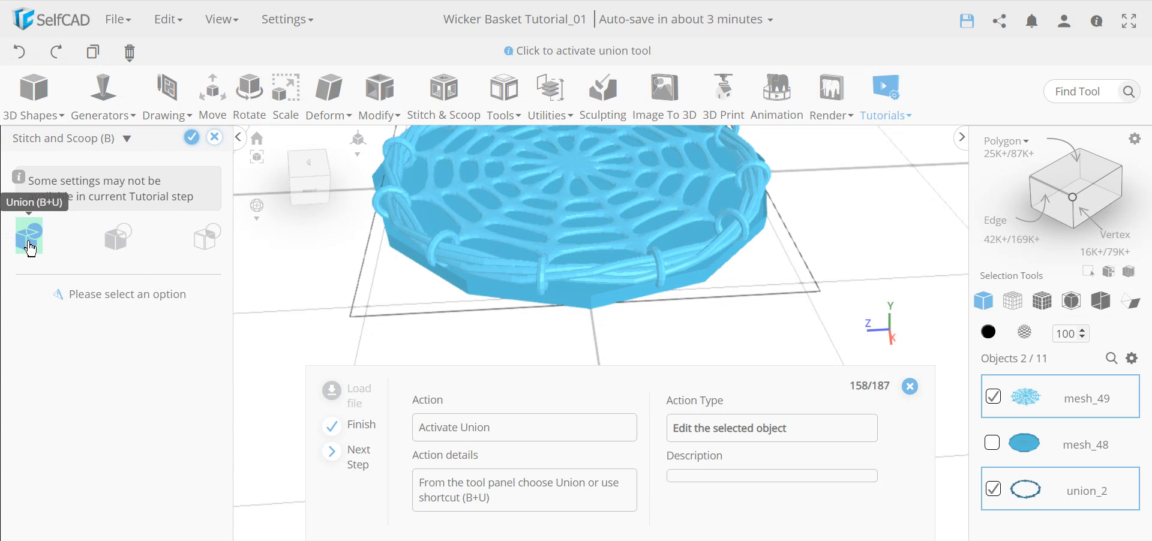
pyautogui.click(30, 246)
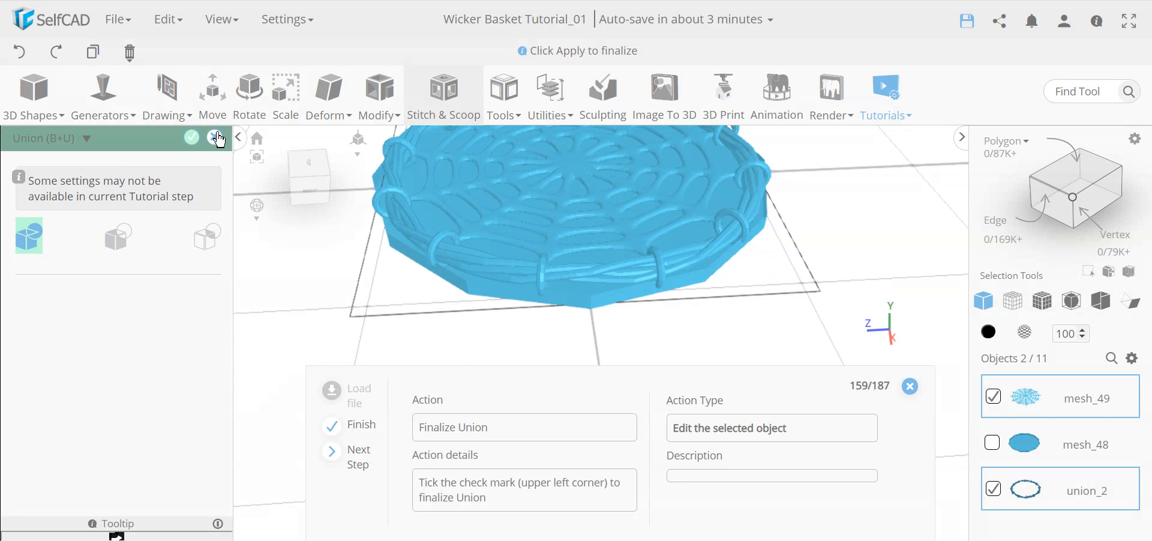
pyautogui.click(192, 141)
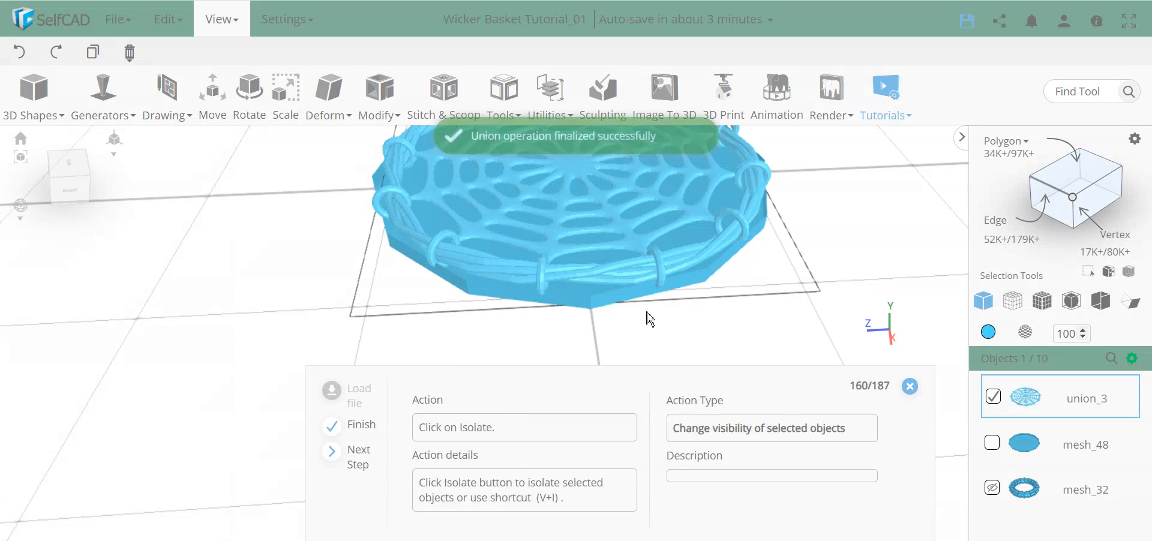
pyautogui.moveTo(226, 26)
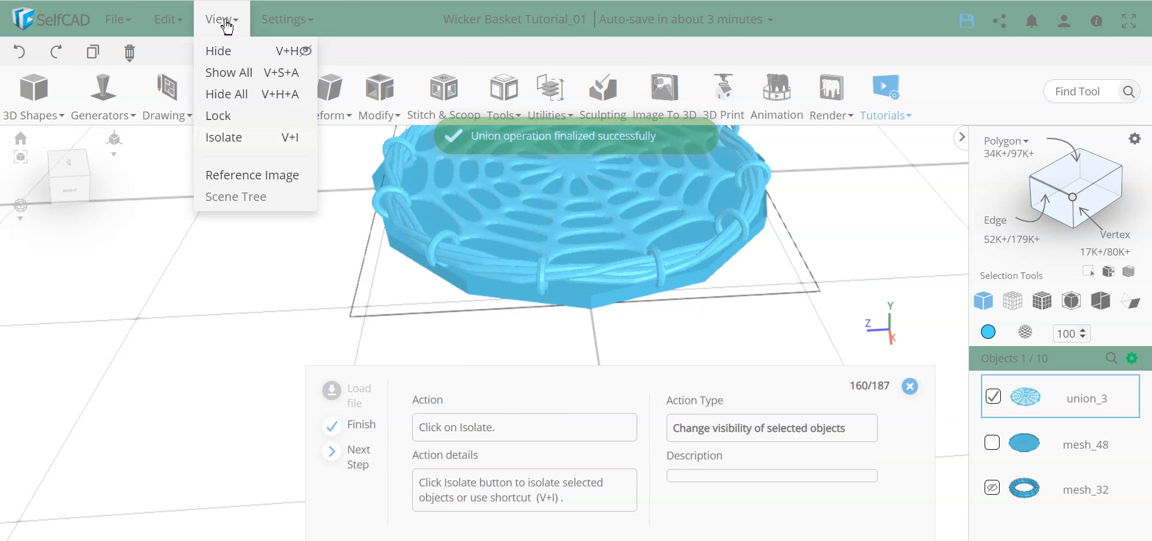
pyautogui.click(226, 138)
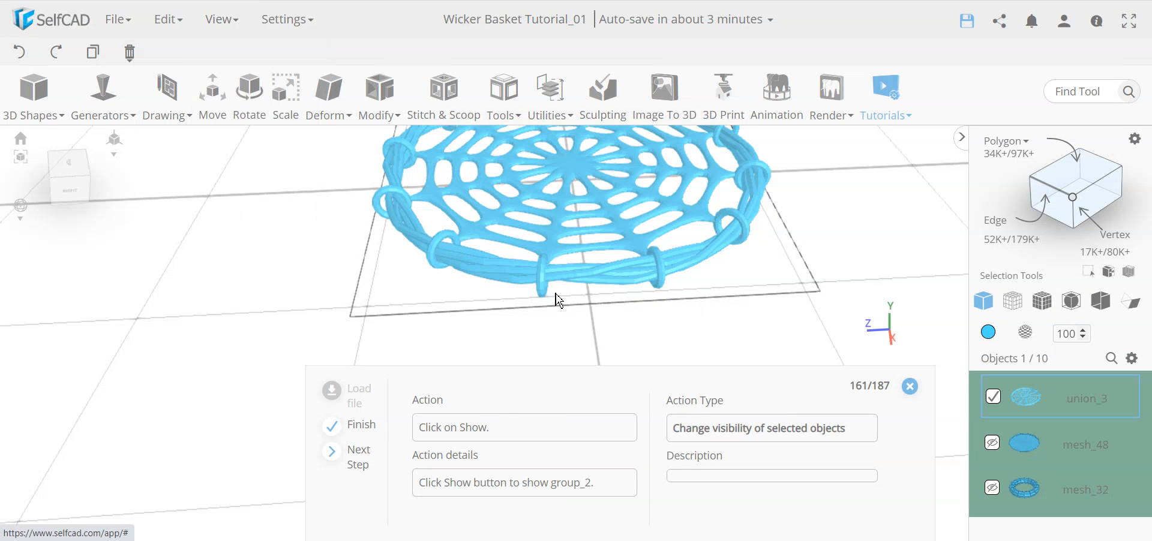
pyautogui.moveTo(582, 306)
pyautogui.mouseDown(button='middle')
pyautogui.moveTo(541, 197)
pyautogui.moveTo(588, 309)
pyautogui.mouseUp(button='middle')
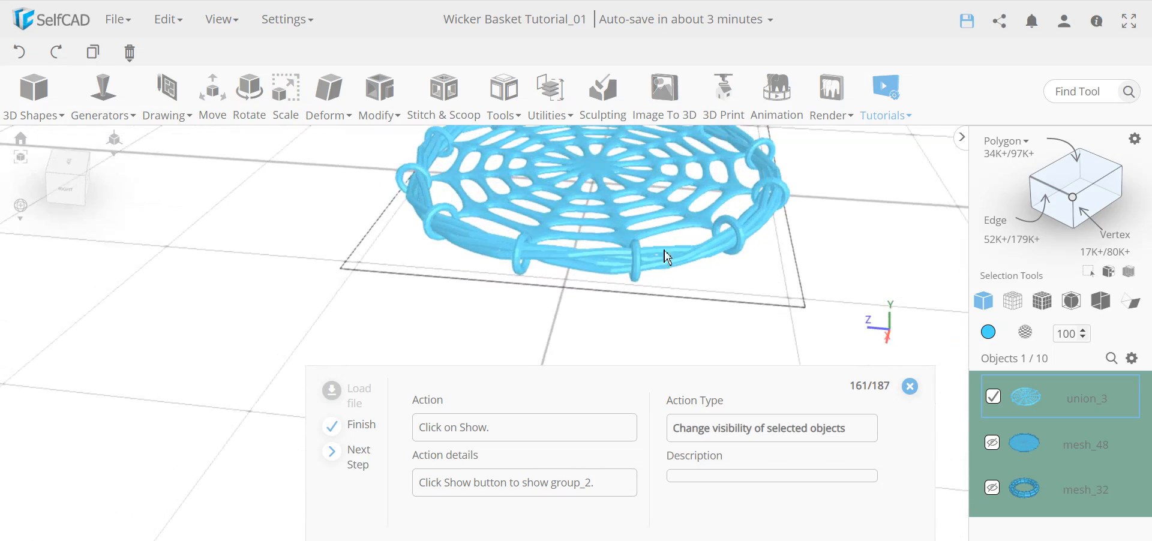
pyautogui.scroll(5, 665, 243)
pyautogui.scroll(3, 665, 243)
pyautogui.moveTo(665, 243); pyautogui.dragTo(422, 298, button='middle')
pyautogui.scroll(-8, 444, 287)
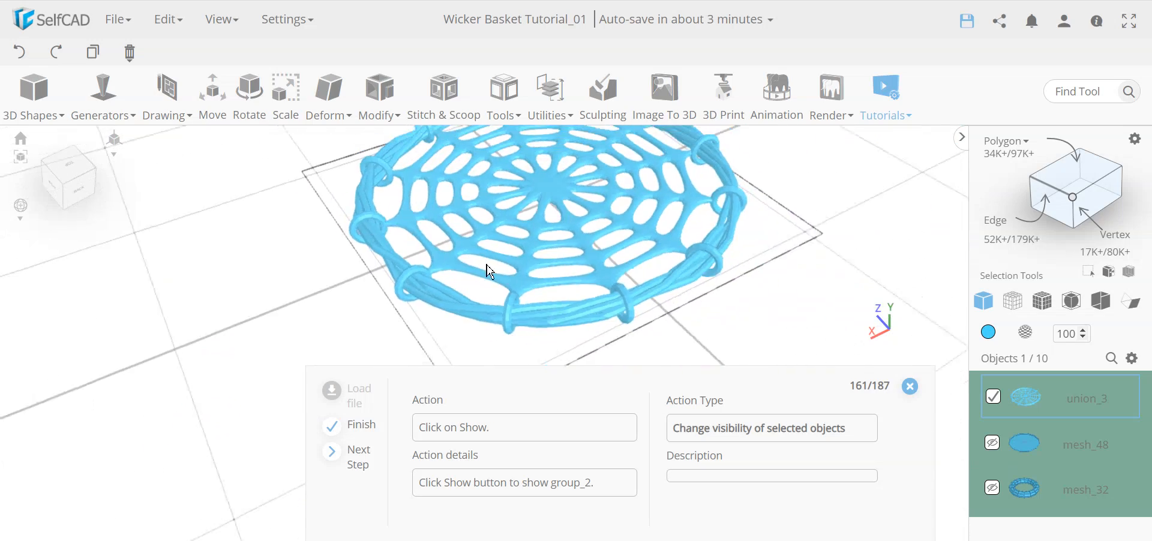
pyautogui.moveTo(561, 277); pyautogui.dragTo(491, 287, button='middle')
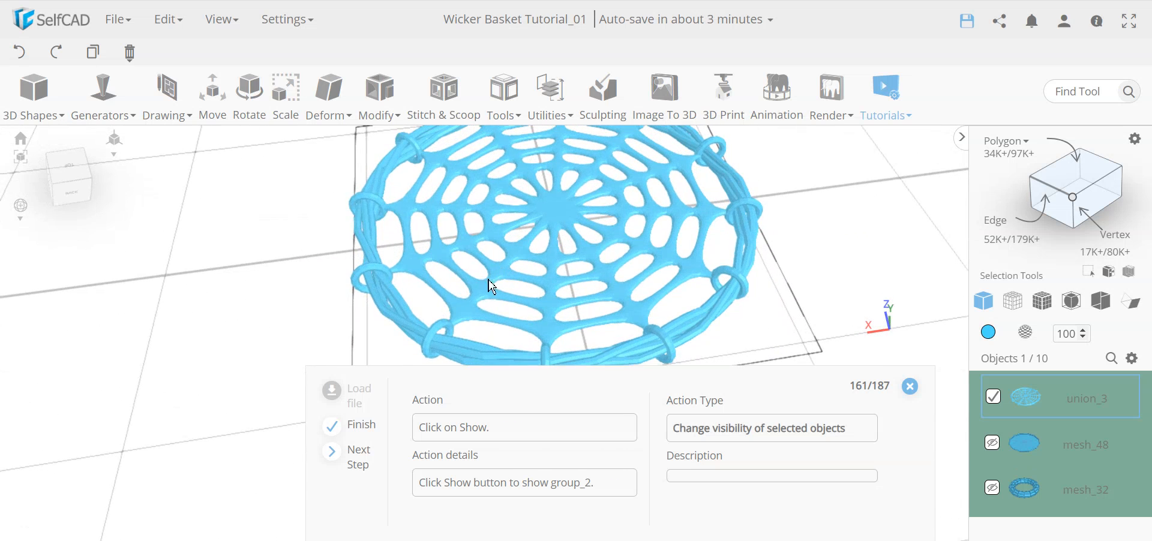
pyautogui.moveTo(671, 242); pyautogui.dragTo(470, 267, button='middle')
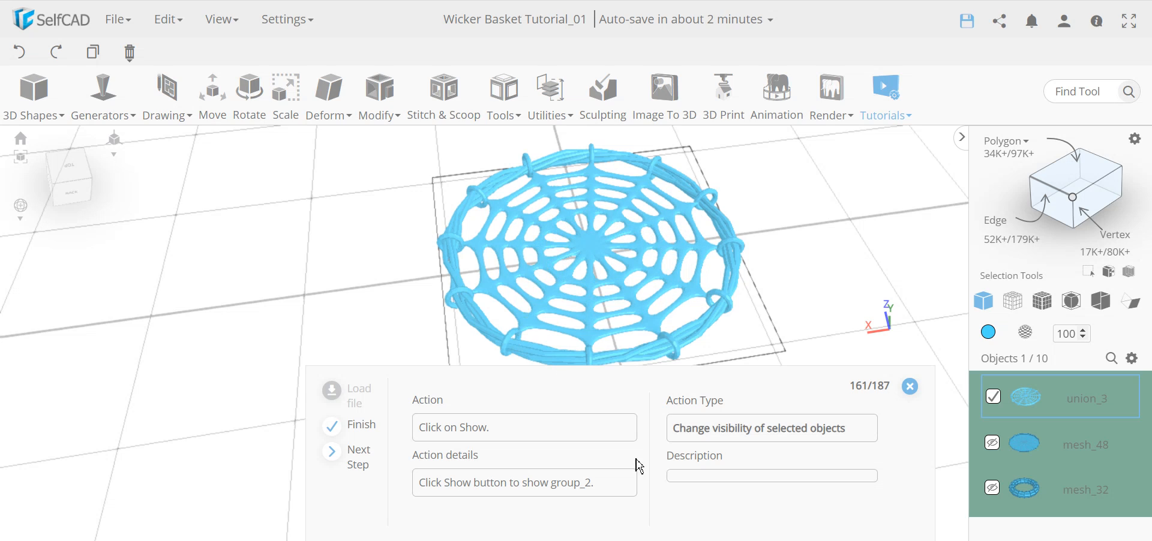
pyautogui.scroll(-5, 1124, 438)
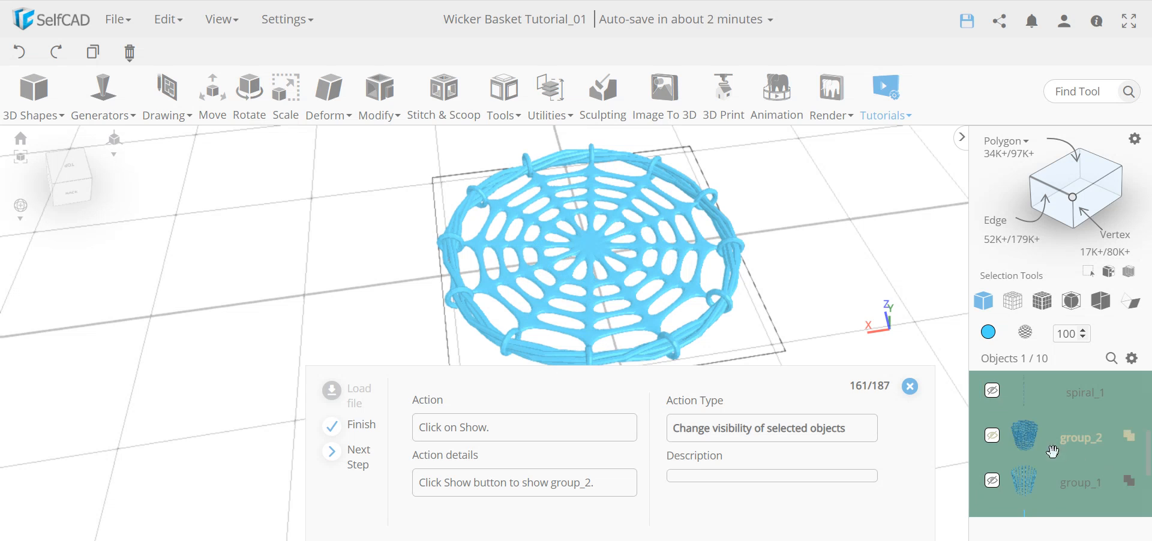
# Unhide the woven wall groups group_2 and group_1.
pyautogui.click(992, 437)
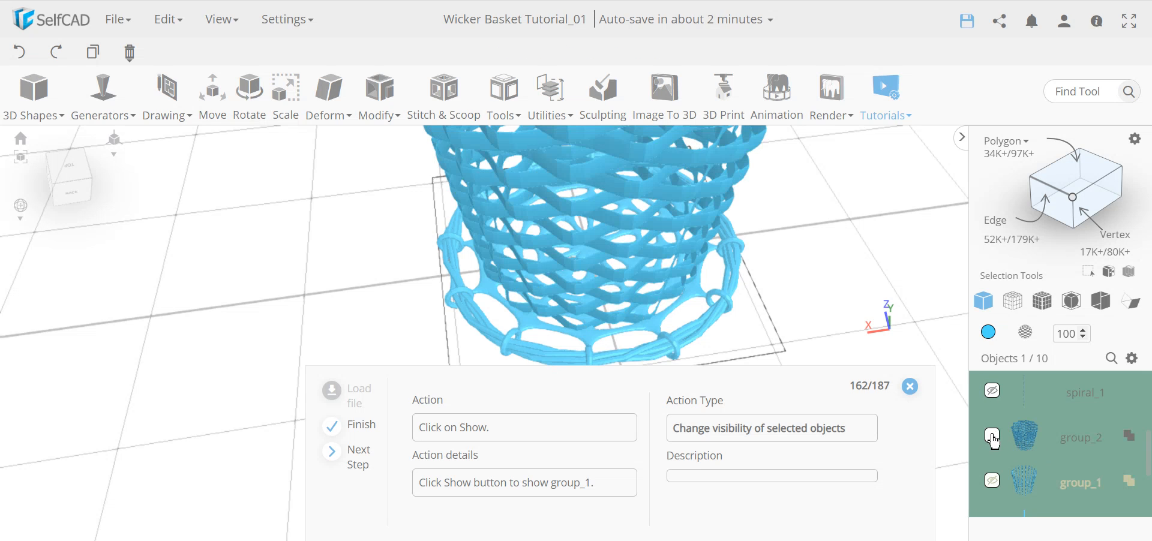
pyautogui.click(993, 480)
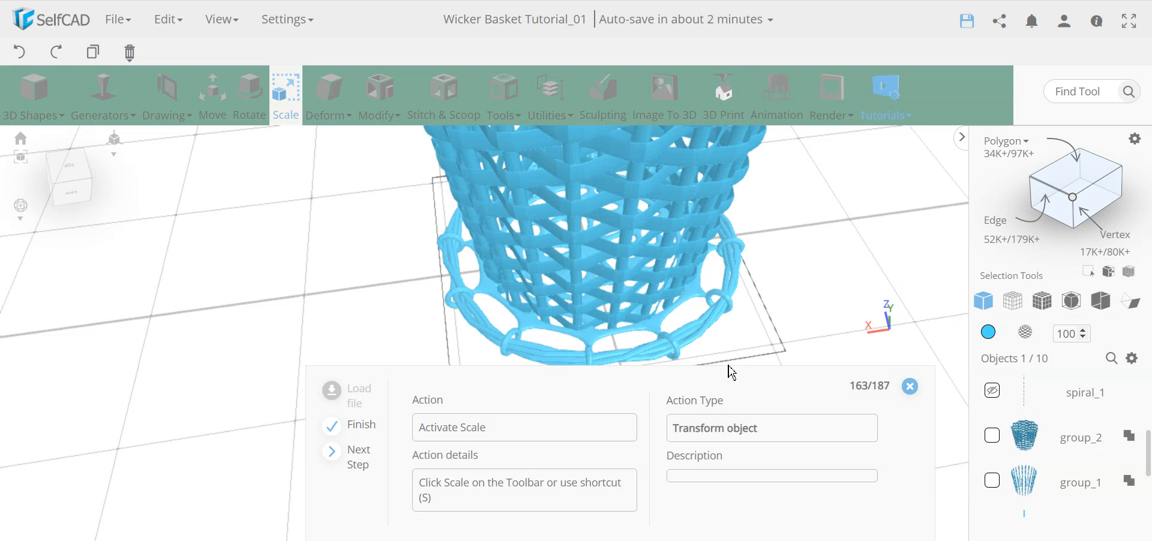
pyautogui.scroll(-4, 702, 246)
pyautogui.moveTo(563, 200); pyautogui.dragTo(548, 256, button='middle')
pyautogui.scroll(1, 548, 258)
pyautogui.click(283, 100)
pyautogui.moveTo(524, 269); pyautogui.dragTo(445, 255, button='right')
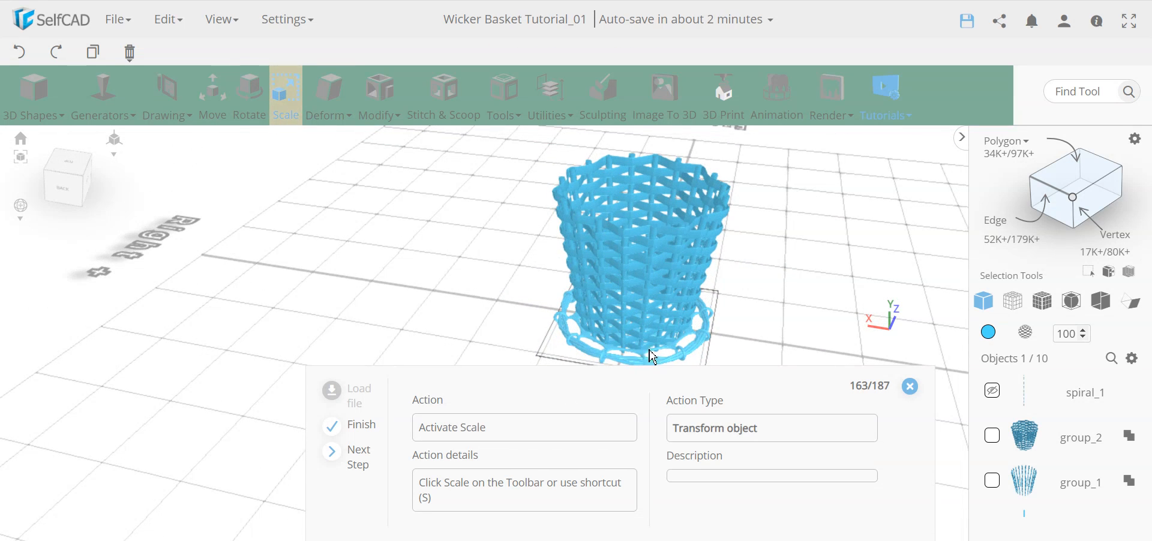
# Scale the base proportionally to an X size of 80.
pyautogui.click(286, 111)
pyautogui.click(120, 288)
pyautogui.click(211, 413)
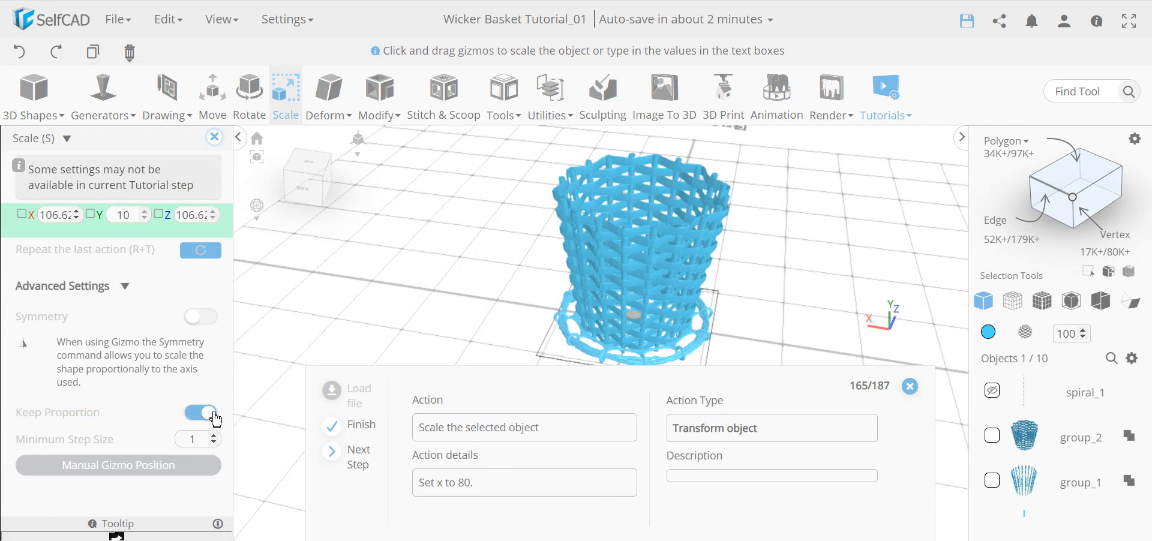
pyautogui.click(57, 216)
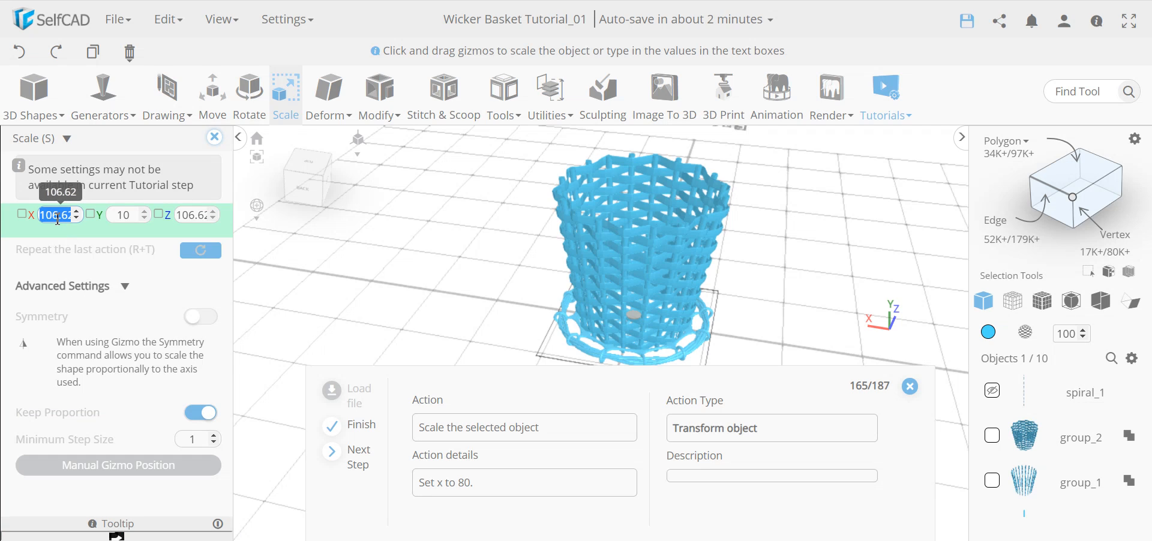
pyautogui.write('80')
pyautogui.press('Return')
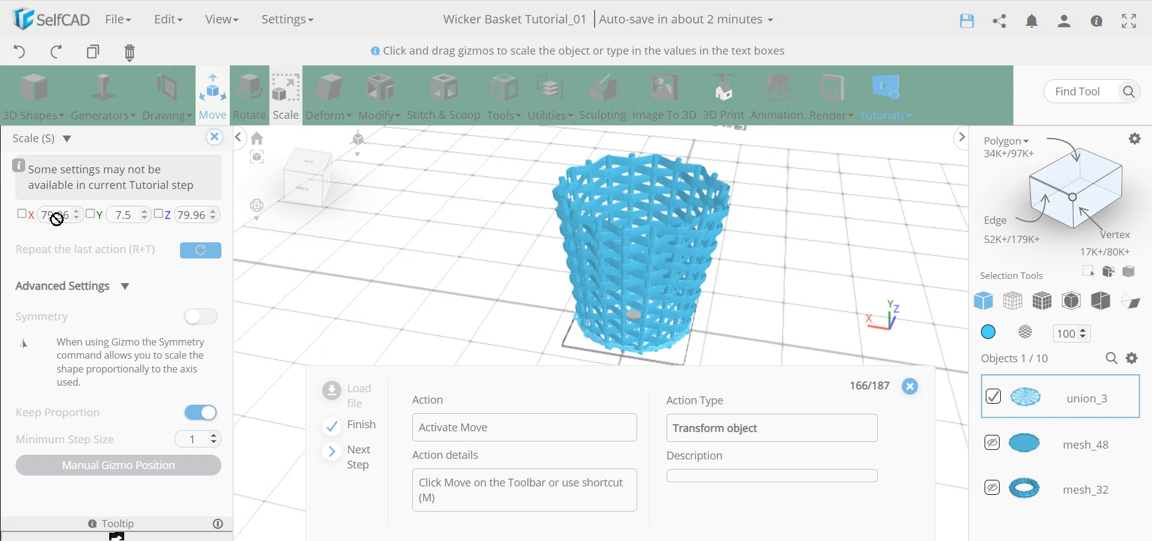
# Move the base to Y position 0.
pyautogui.click(213, 117)
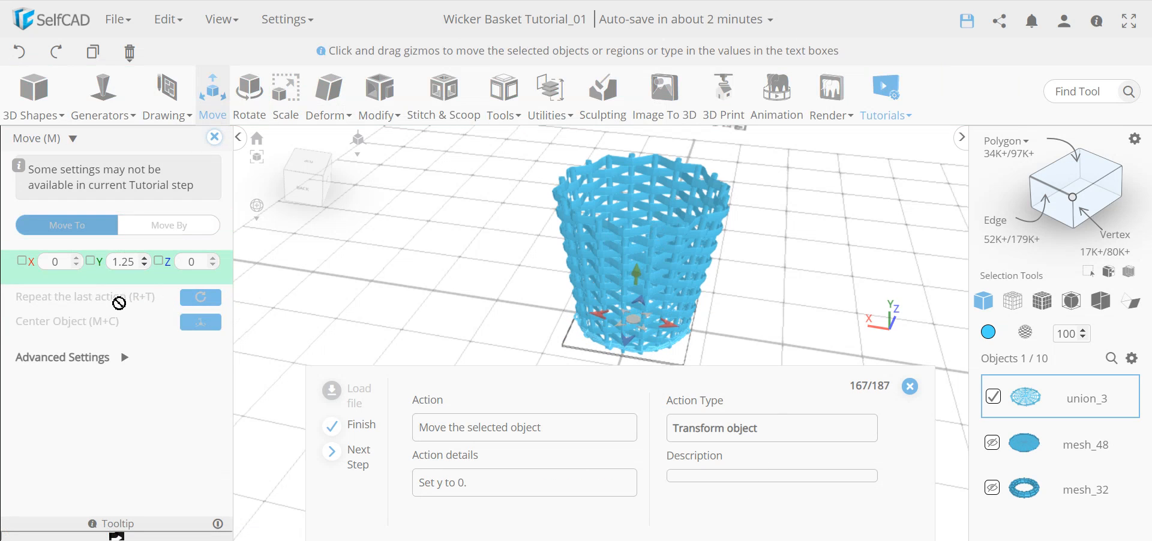
pyautogui.click(122, 263)
pyautogui.write('0')
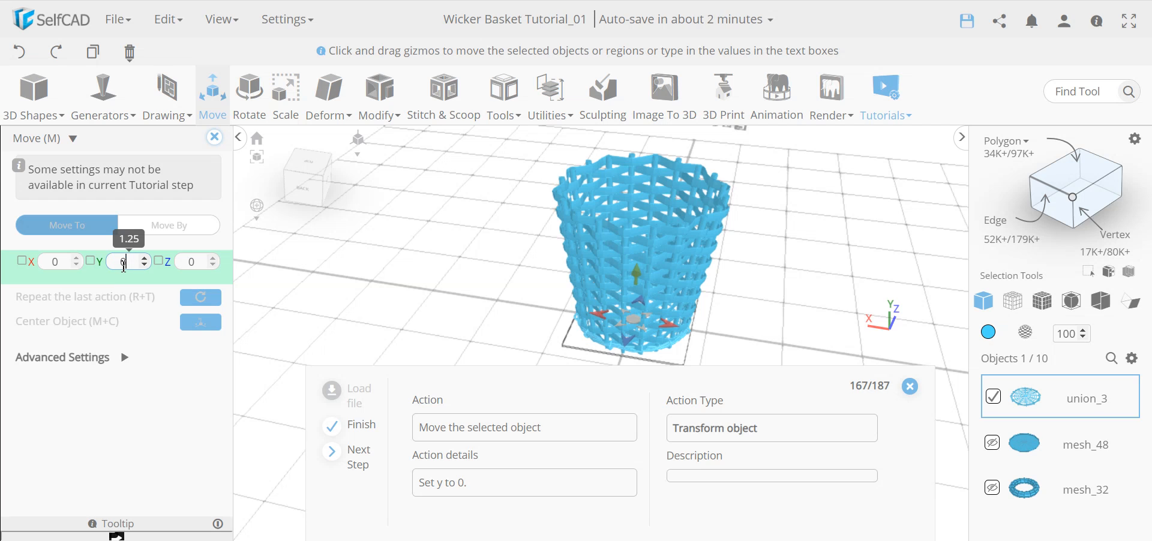
pyautogui.press('Return')
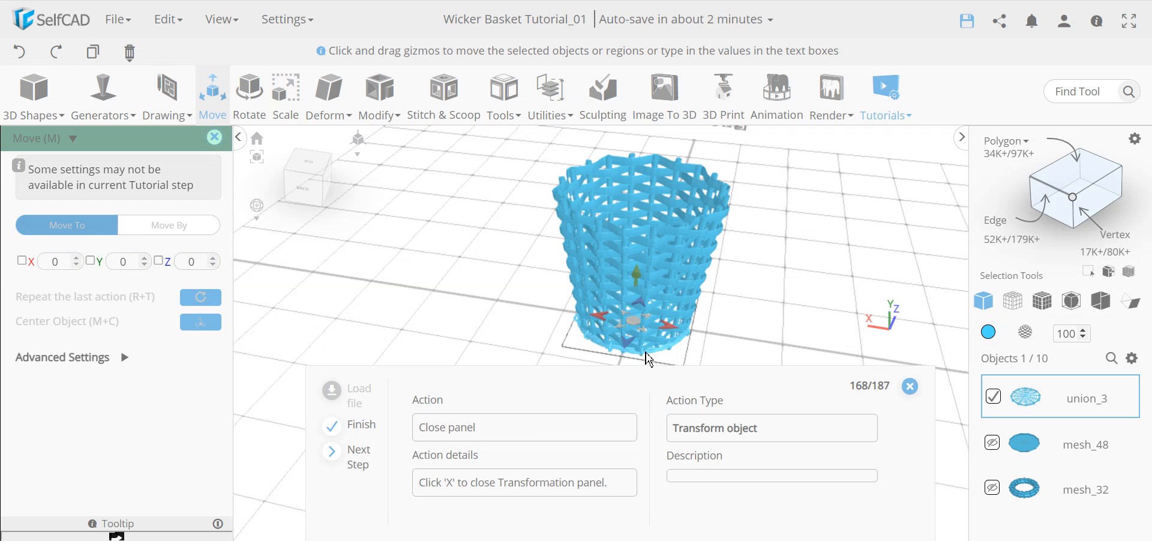
pyautogui.scroll(5, 644, 358)
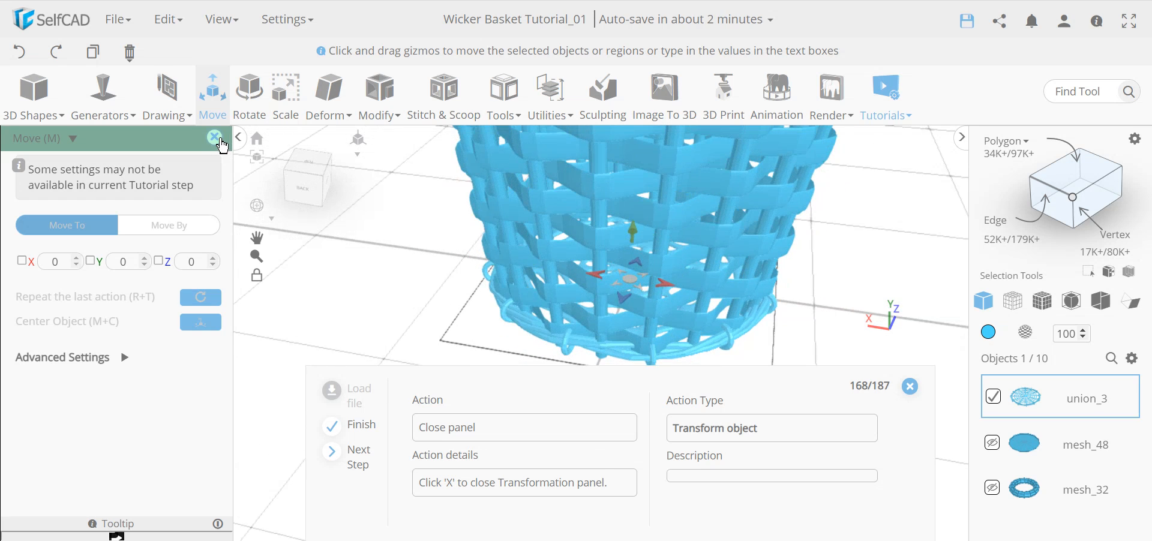
pyautogui.click(214, 138)
pyautogui.click(504, 93)
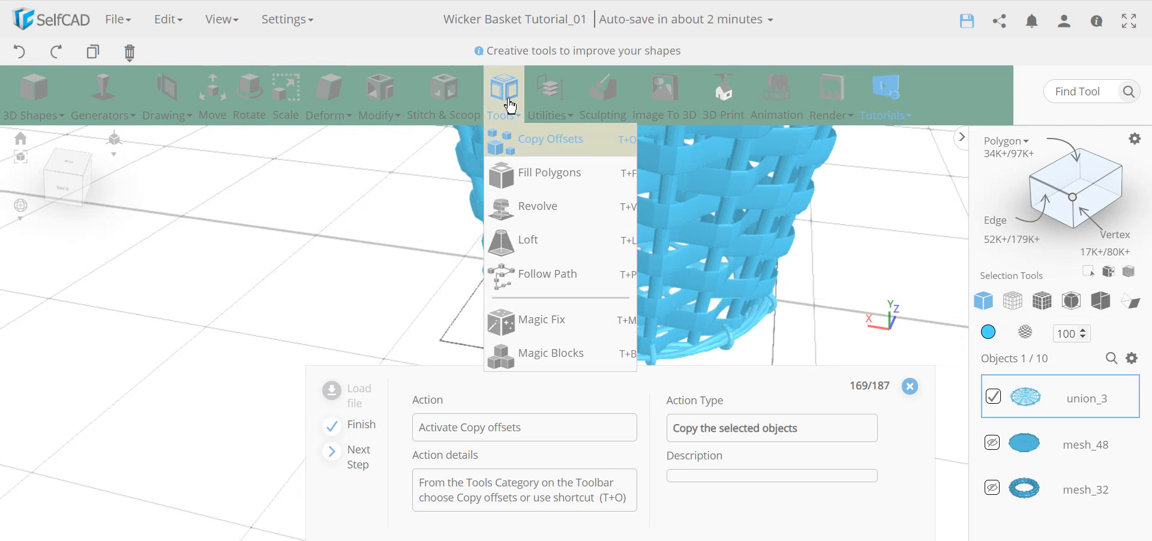
# Copy the base with Copy Offsets at Y 103, scaled 28 on X and Z, as a lid.
pyautogui.click(529, 140)
pyautogui.scroll(-3, 747, 305)
pyautogui.moveTo(670, 288); pyautogui.dragTo(615, 315, button='middle')
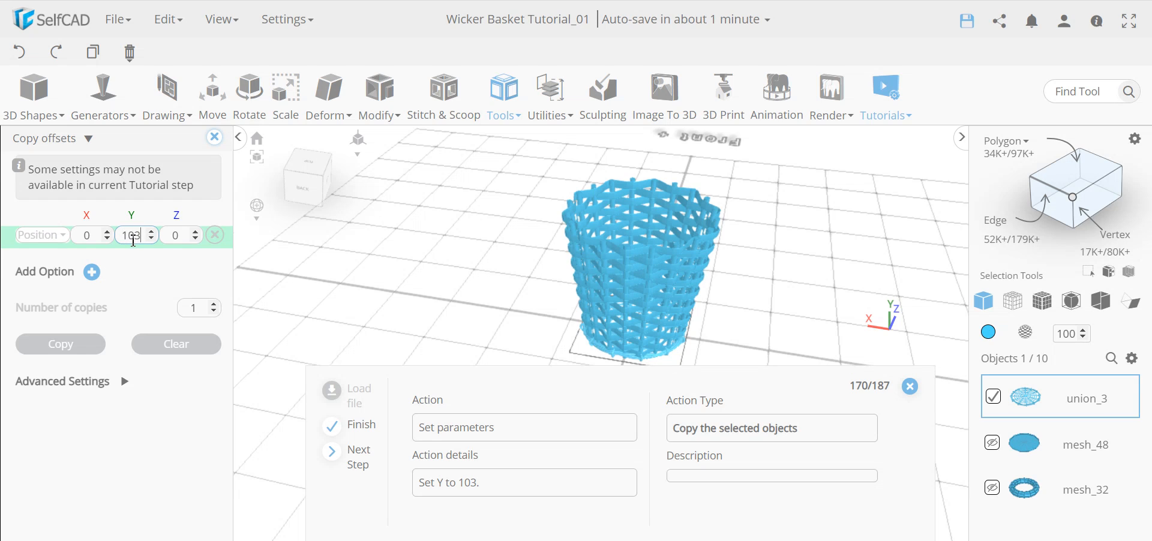
pyautogui.press('Return')
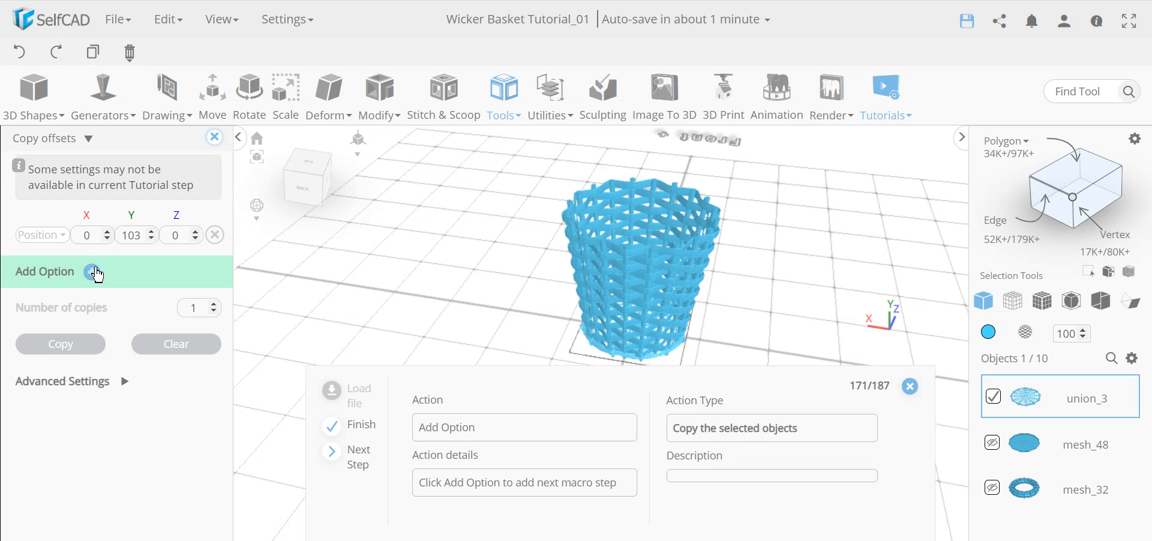
pyautogui.click(92, 273)
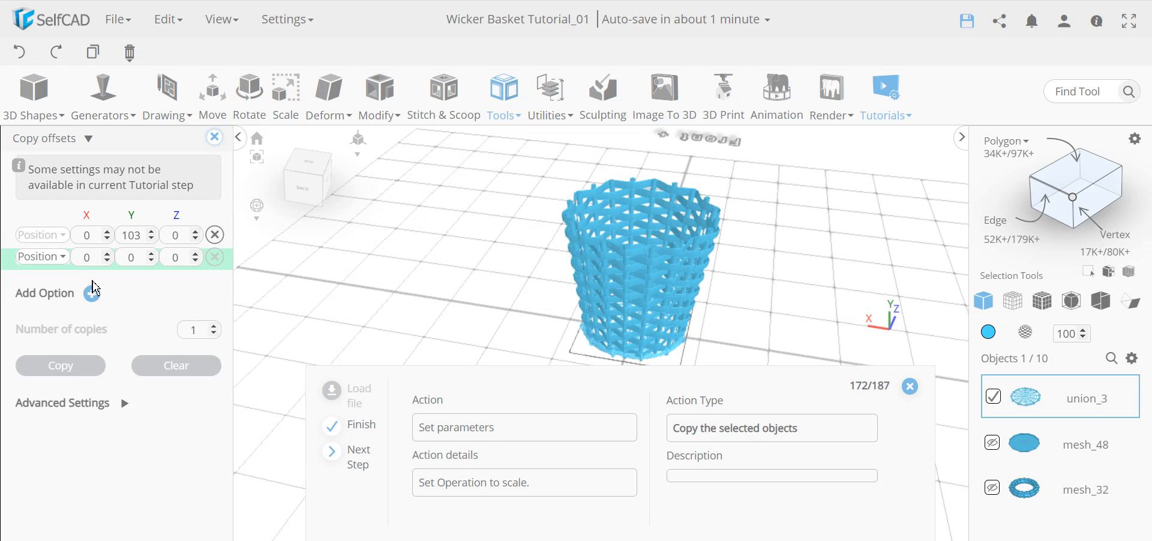
pyautogui.click(37, 257)
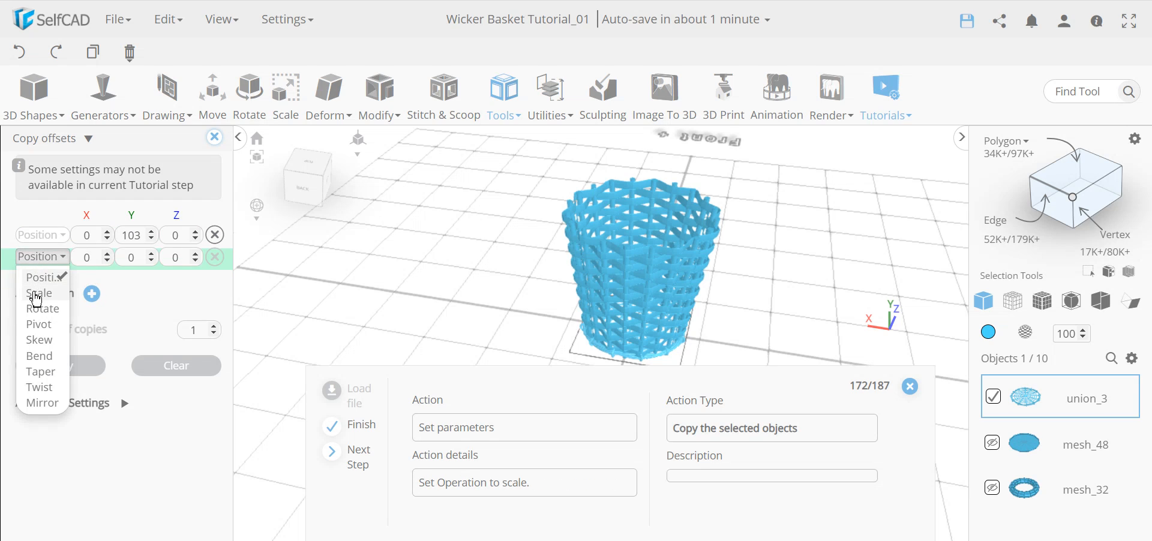
pyautogui.click(34, 290)
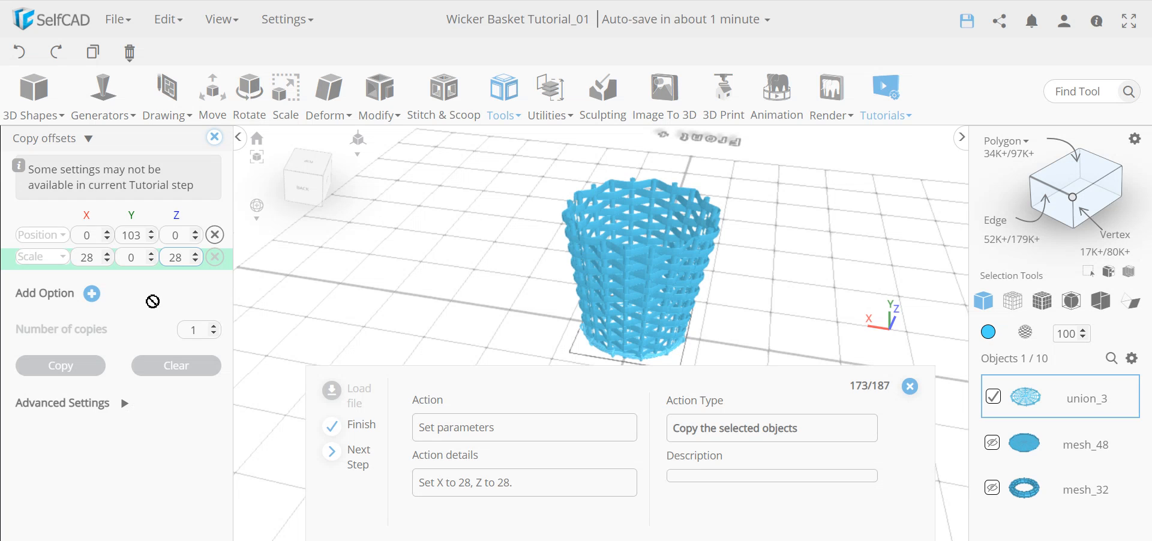
pyautogui.click(155, 298)
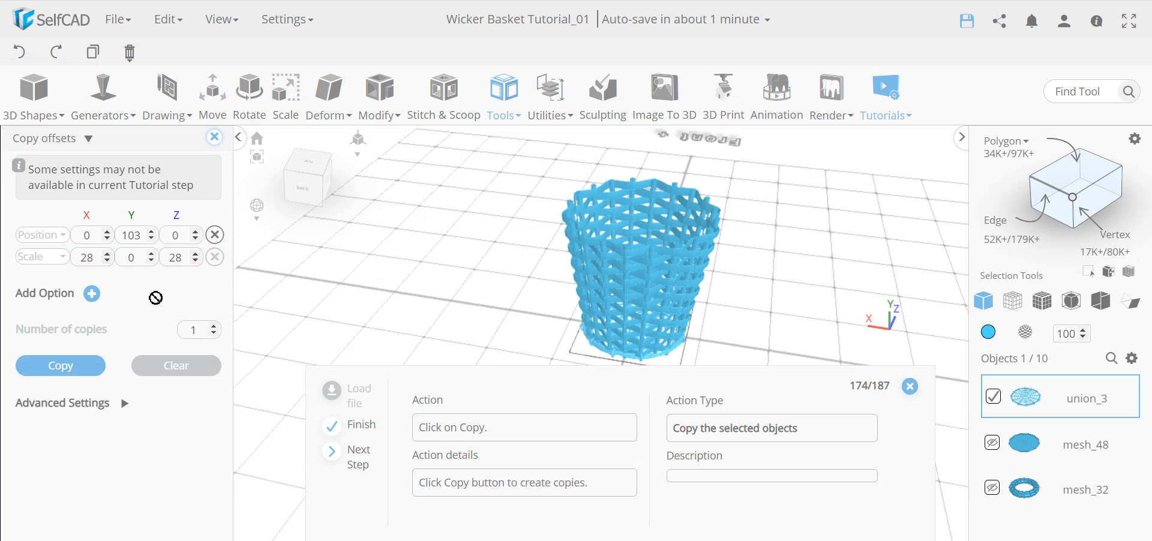
pyautogui.click(78, 368)
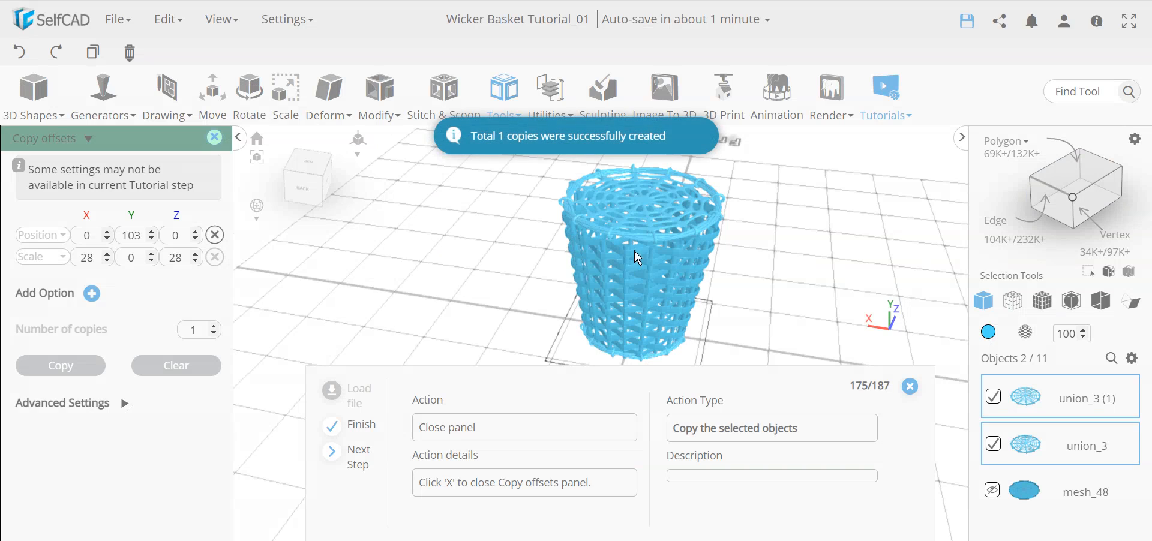
pyautogui.scroll(3, 652, 236)
pyautogui.scroll(-5, 653, 246)
pyautogui.moveTo(526, 276); pyautogui.dragTo(531, 267, button='right')
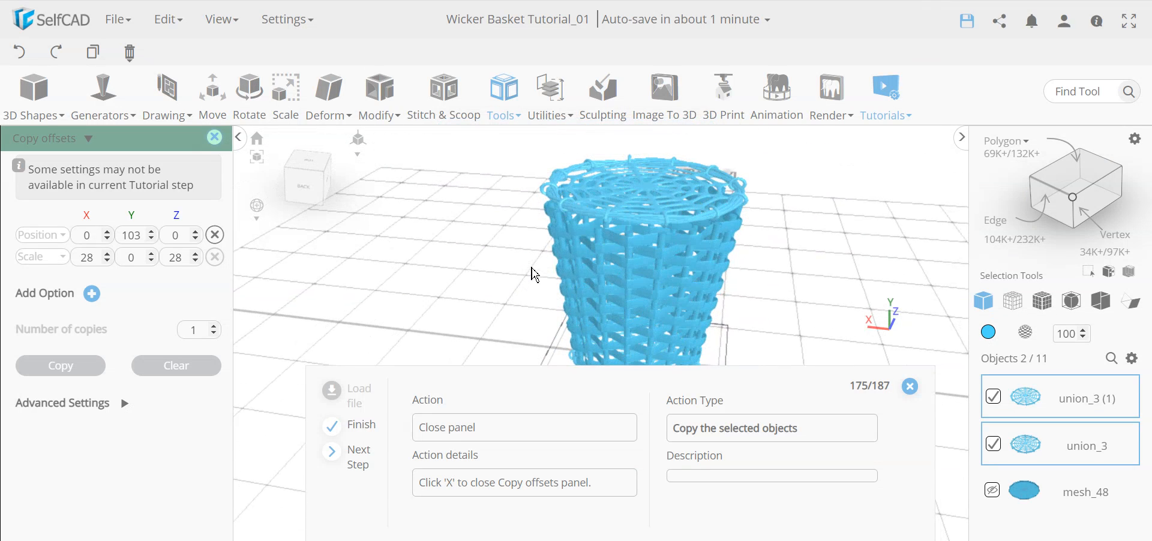
pyautogui.click(214, 139)
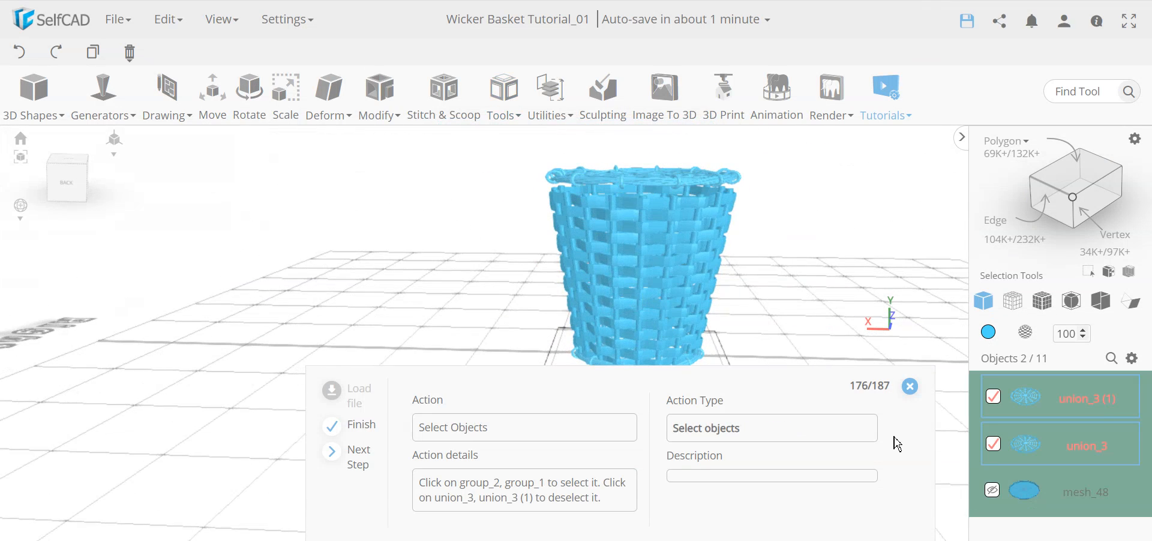
# Deselect union_3 and its lid copy, then select both woven wall groups.
pyautogui.click(994, 456)
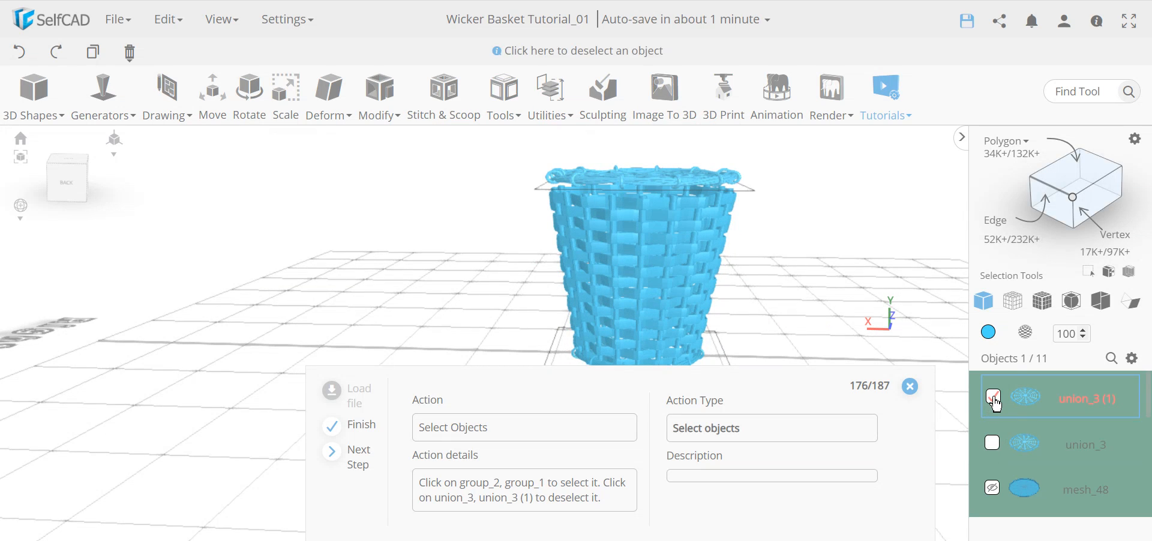
pyautogui.click(997, 402)
pyautogui.scroll(-3, 1109, 459)
pyautogui.scroll(-2, 1104, 459)
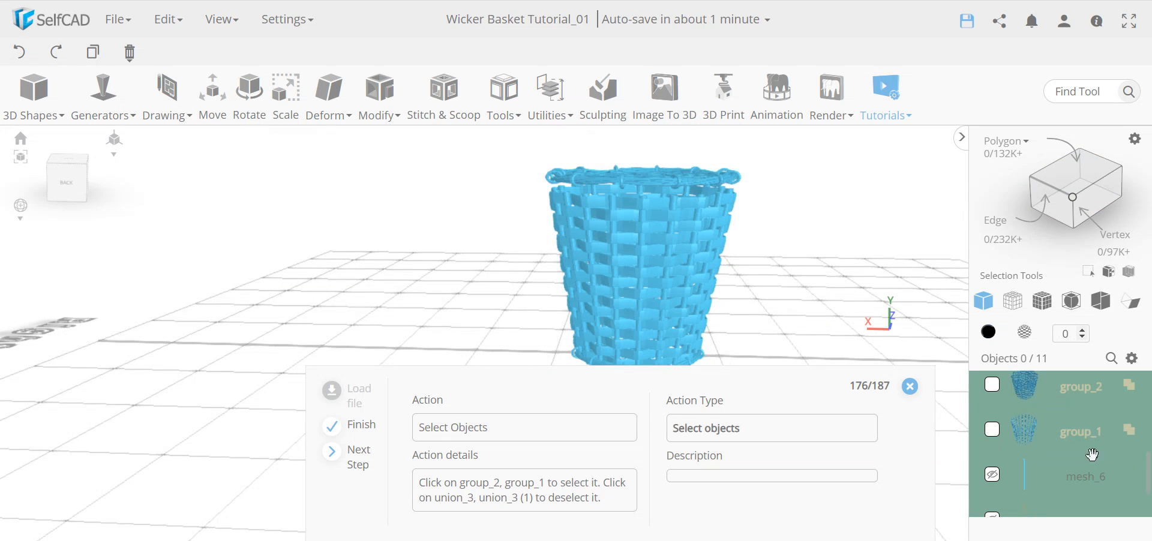
pyautogui.click(994, 386)
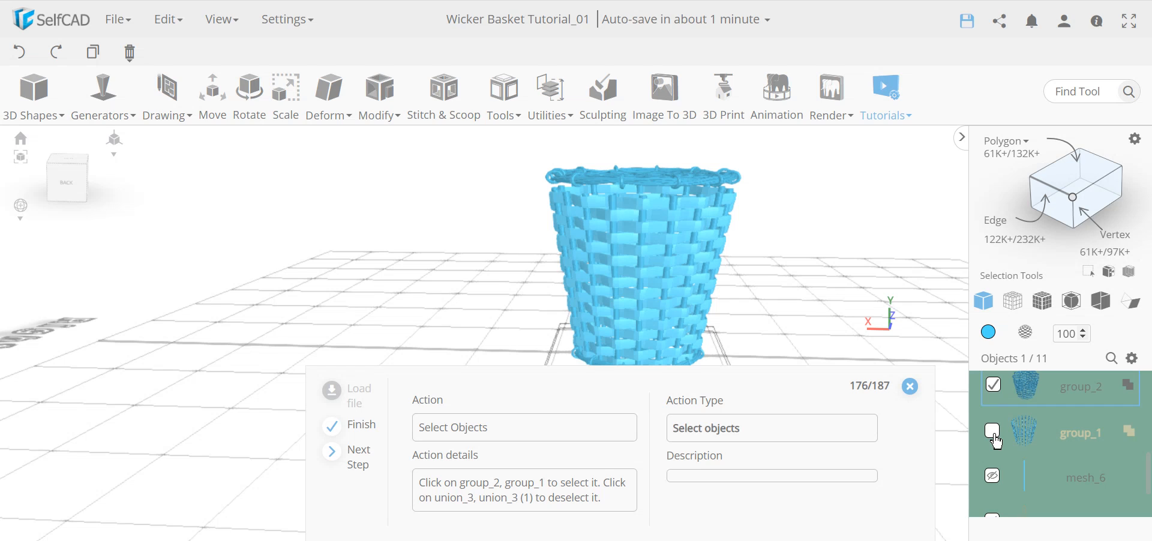
pyautogui.click(995, 436)
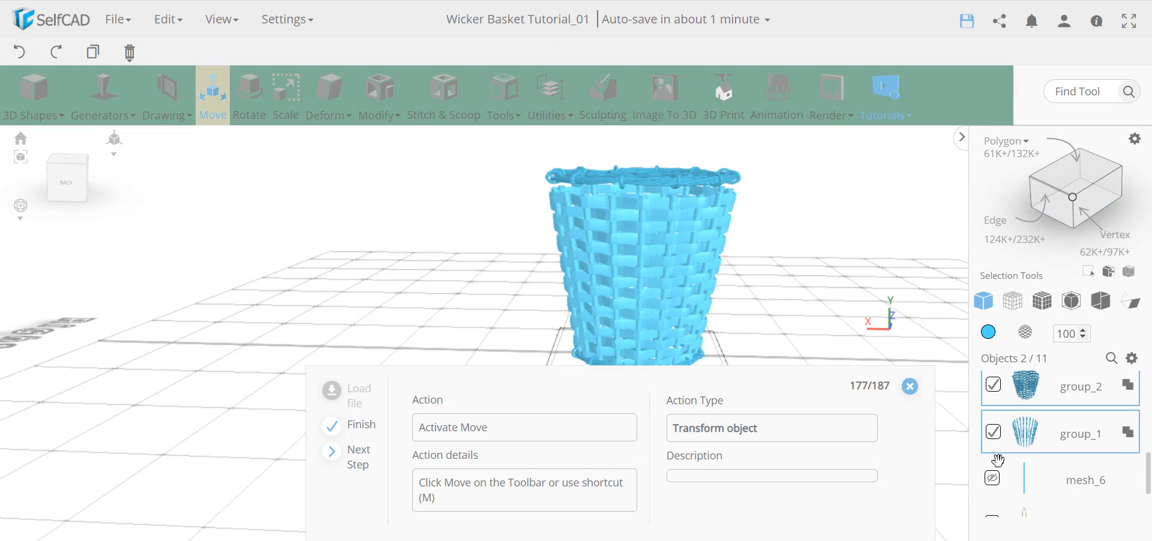
pyautogui.scroll(5, 996, 462)
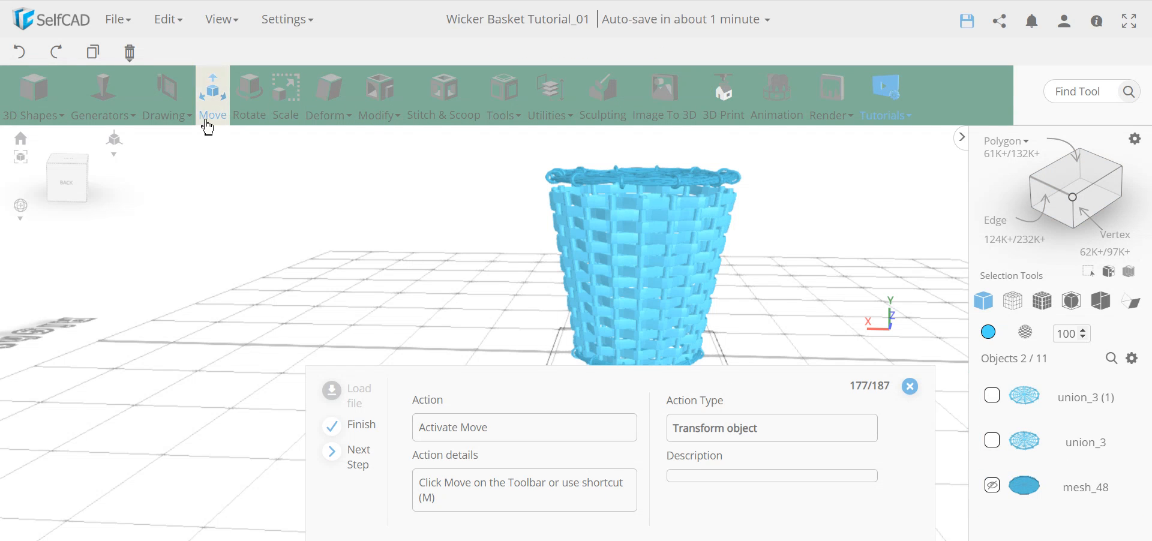
# Move group_1 and group_2 to Y position 4.
pyautogui.click(211, 96)
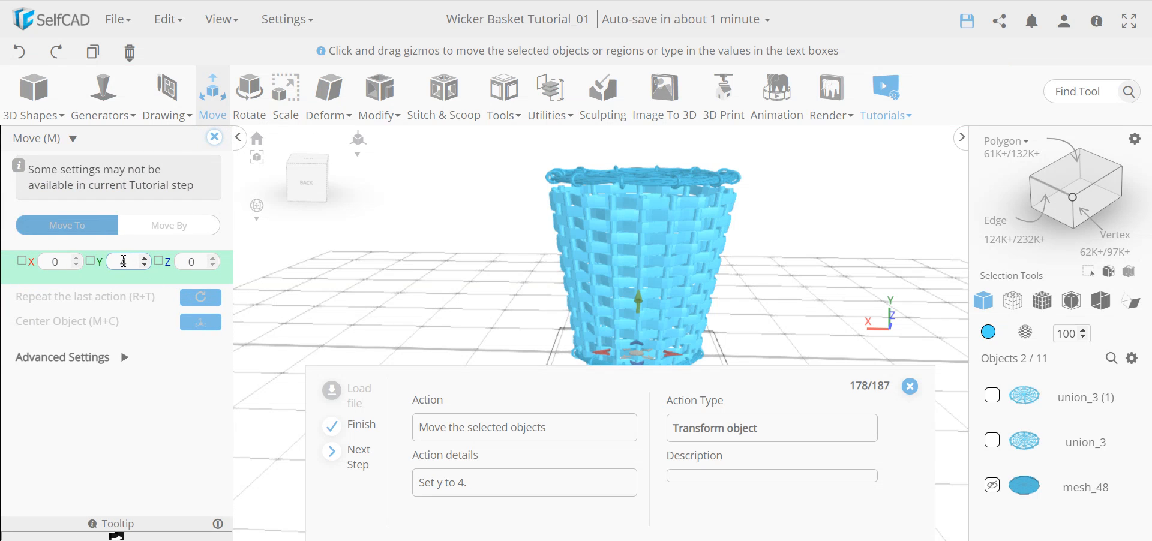
pyautogui.press('Return')
pyautogui.scroll(-3, 677, 279)
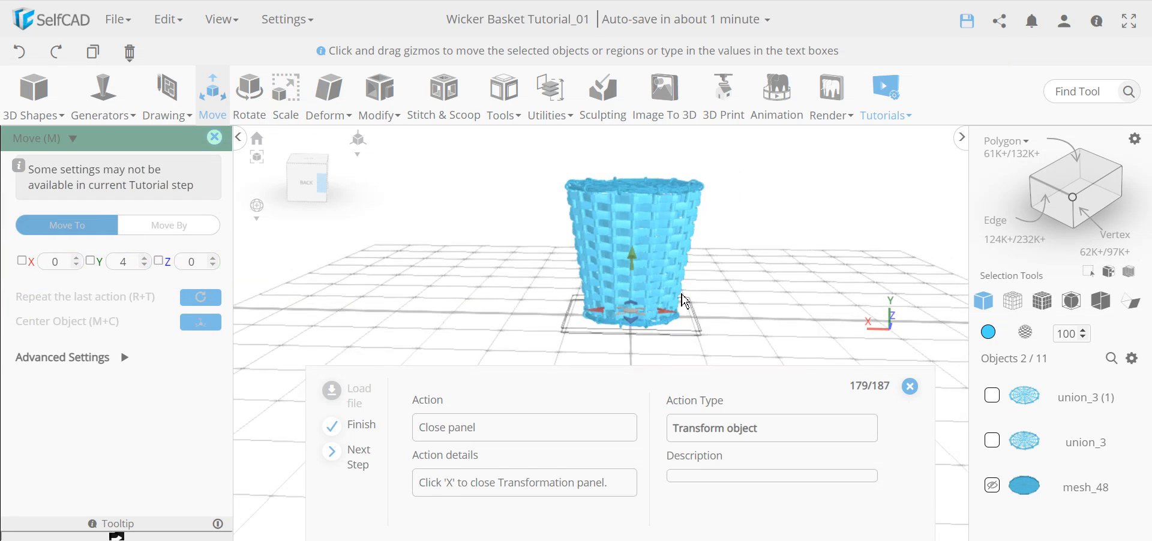
pyautogui.scroll(5, 639, 289)
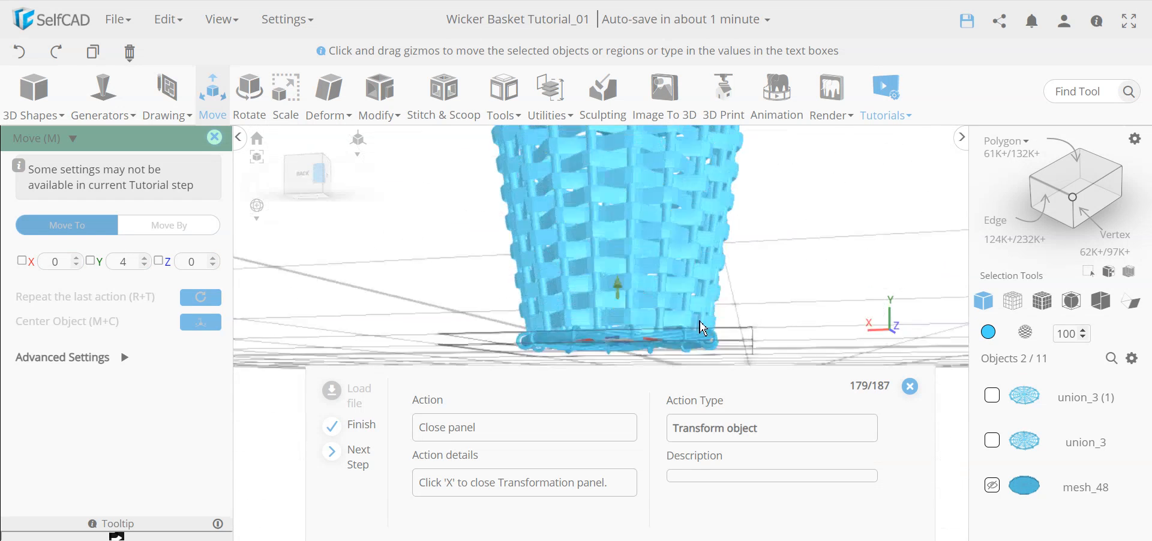
pyautogui.scroll(-5, 660, 165)
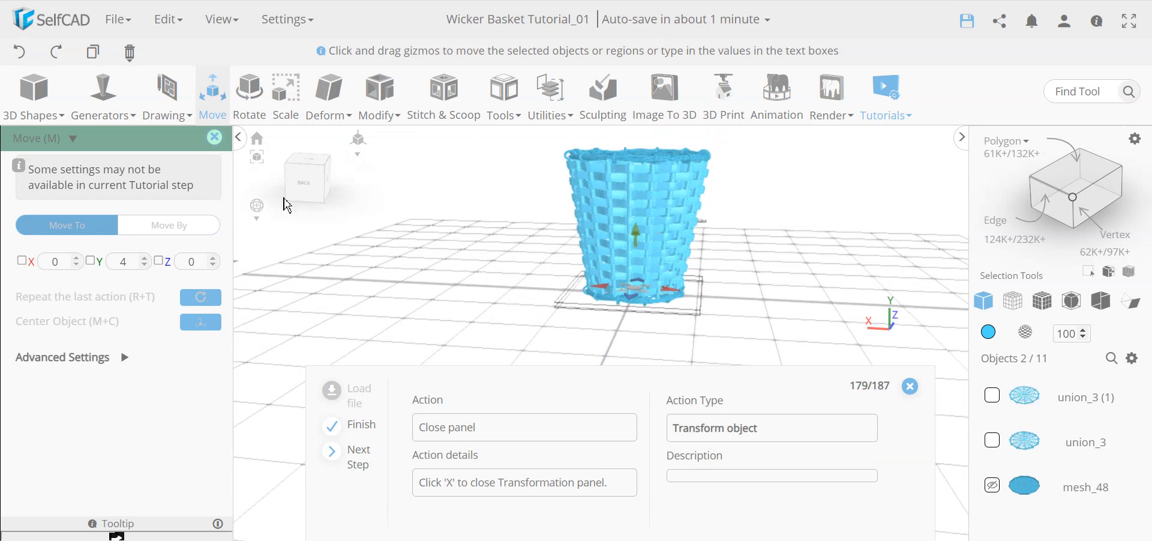
pyautogui.click(216, 139)
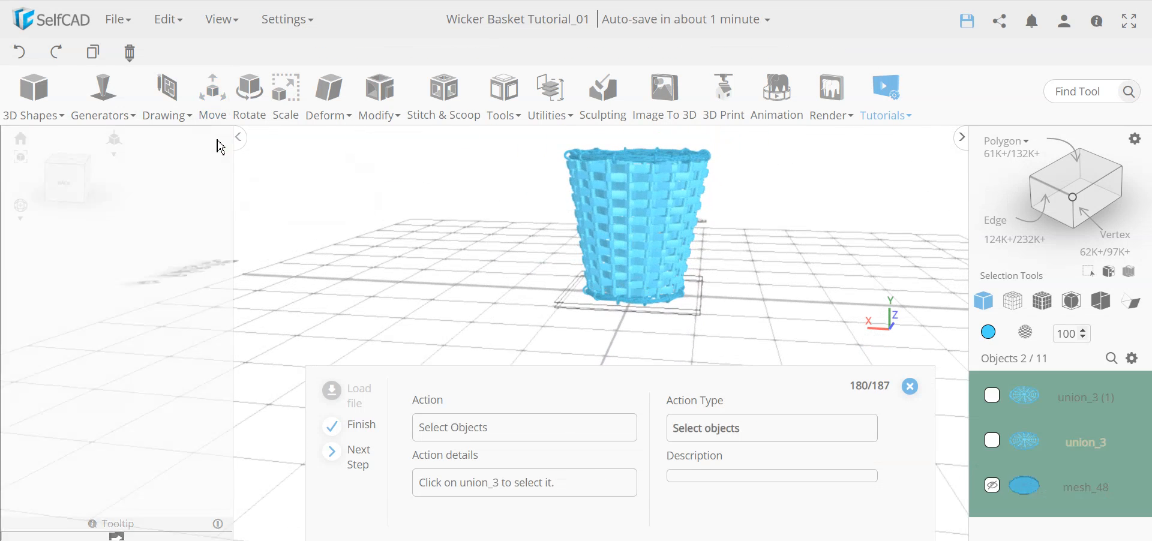
# Union union_3 with the woven wall groups into union_4 via Stitch & Scoop.
pyautogui.click(991, 445)
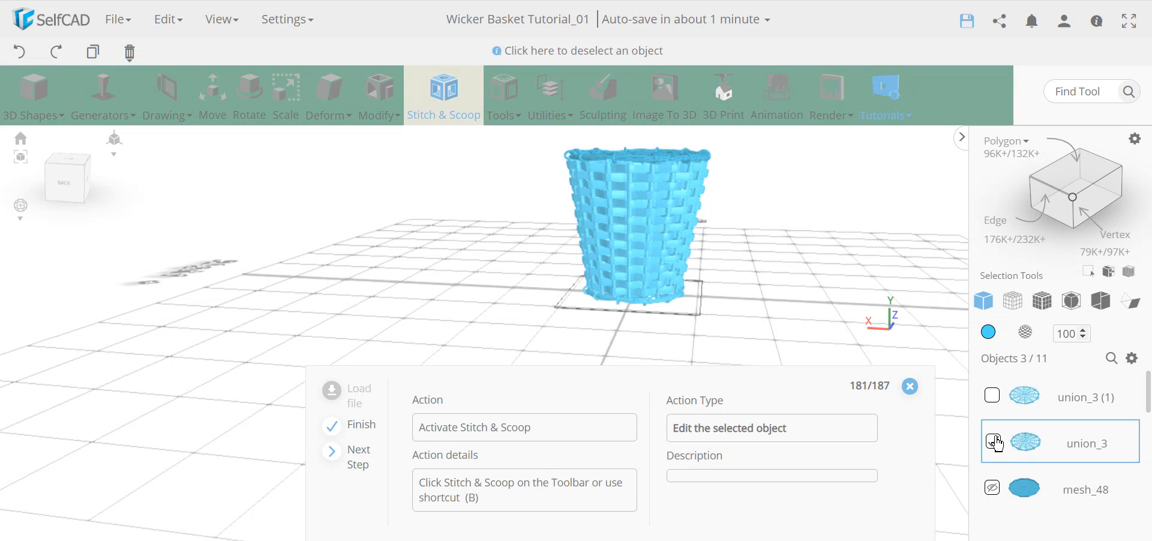
pyautogui.scroll(-2, 1000, 444)
pyautogui.scroll(-3, 1020, 449)
pyautogui.scroll(-2, 1088, 457)
pyautogui.scroll(2, 1098, 465)
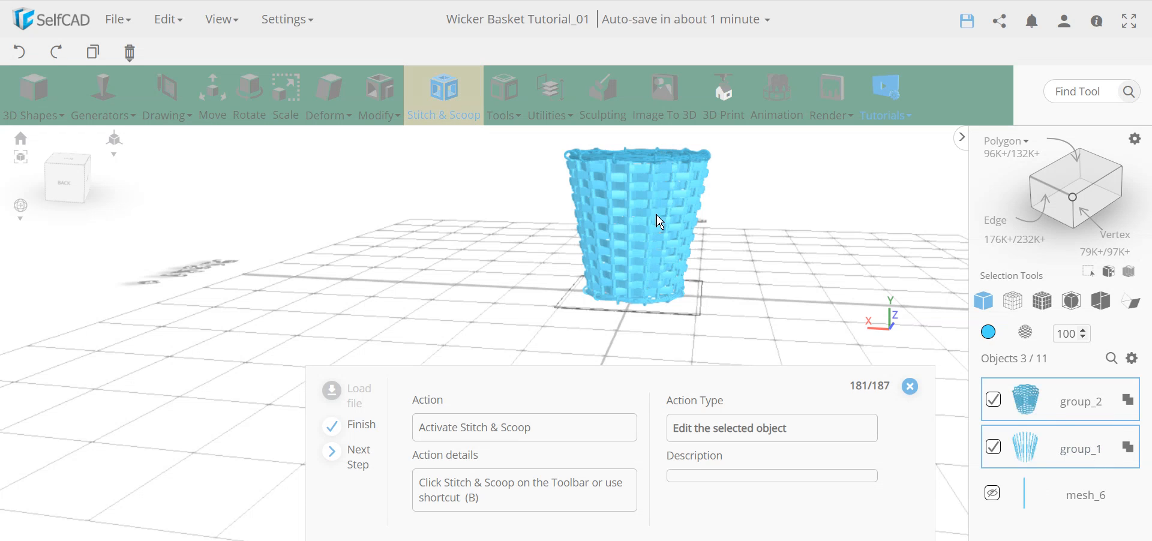
pyautogui.click(443, 90)
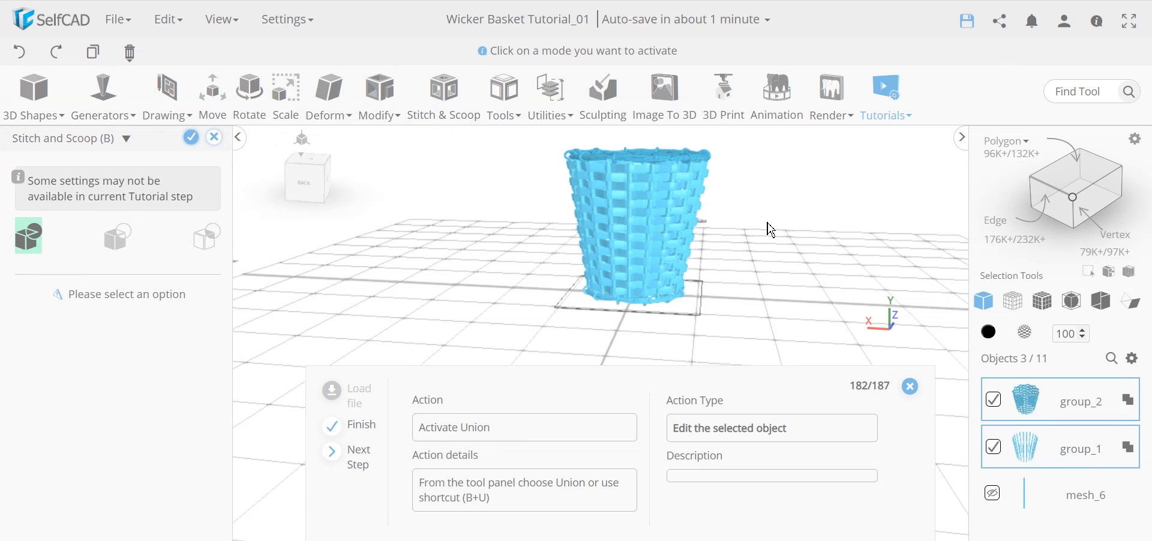
pyautogui.scroll(3, 1117, 450)
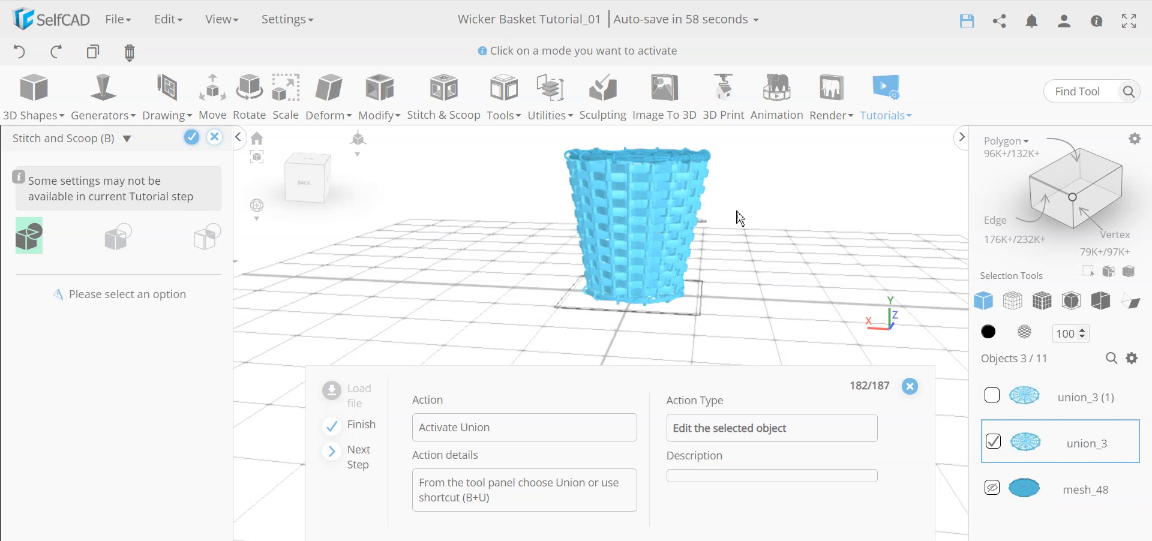
pyautogui.moveTo(710, 204); pyautogui.dragTo(809, 252)
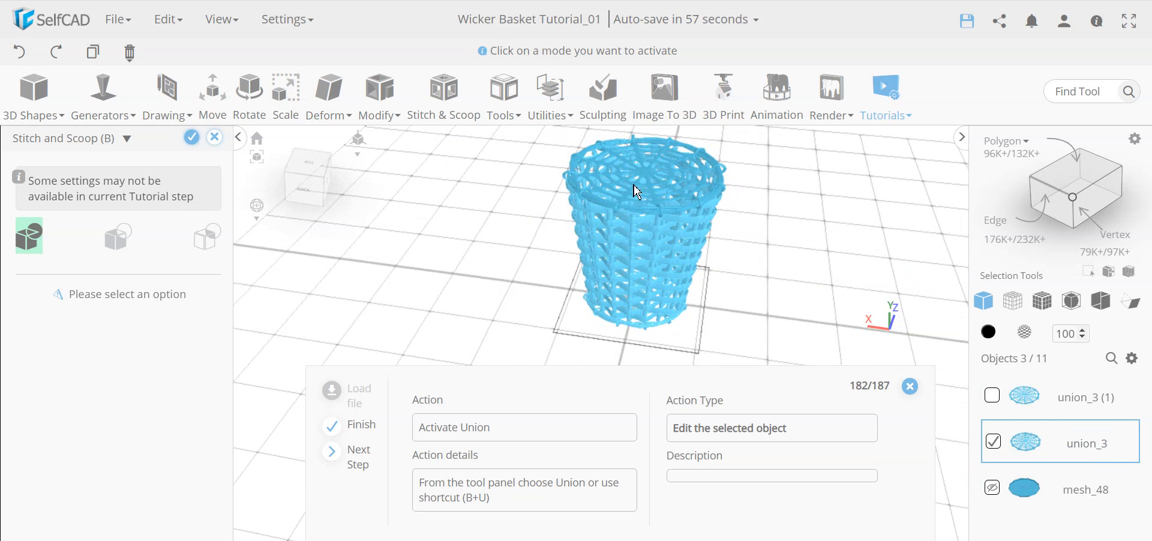
pyautogui.click(34, 246)
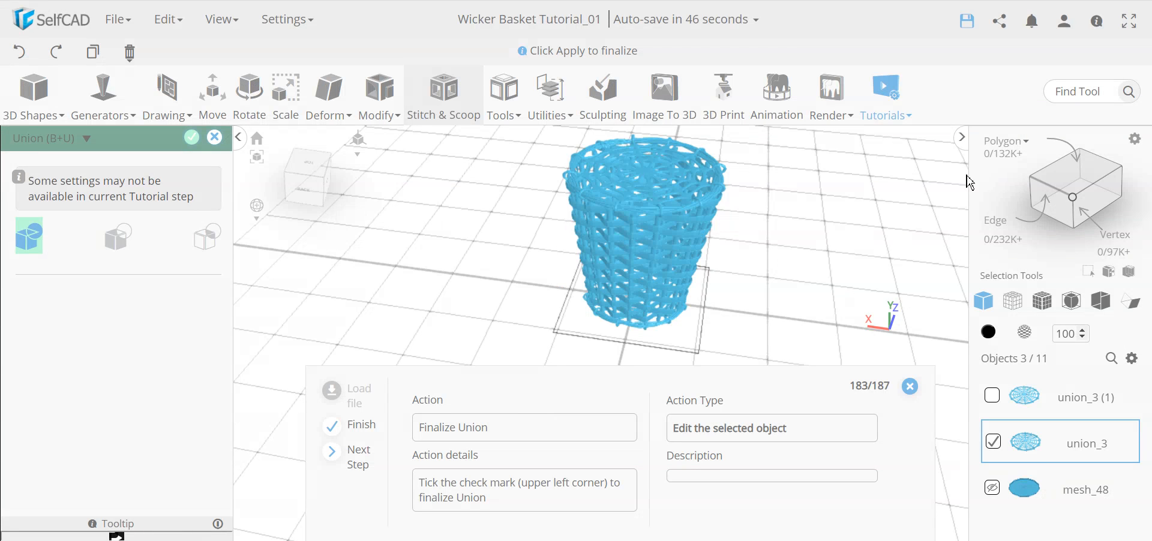
pyautogui.click(197, 143)
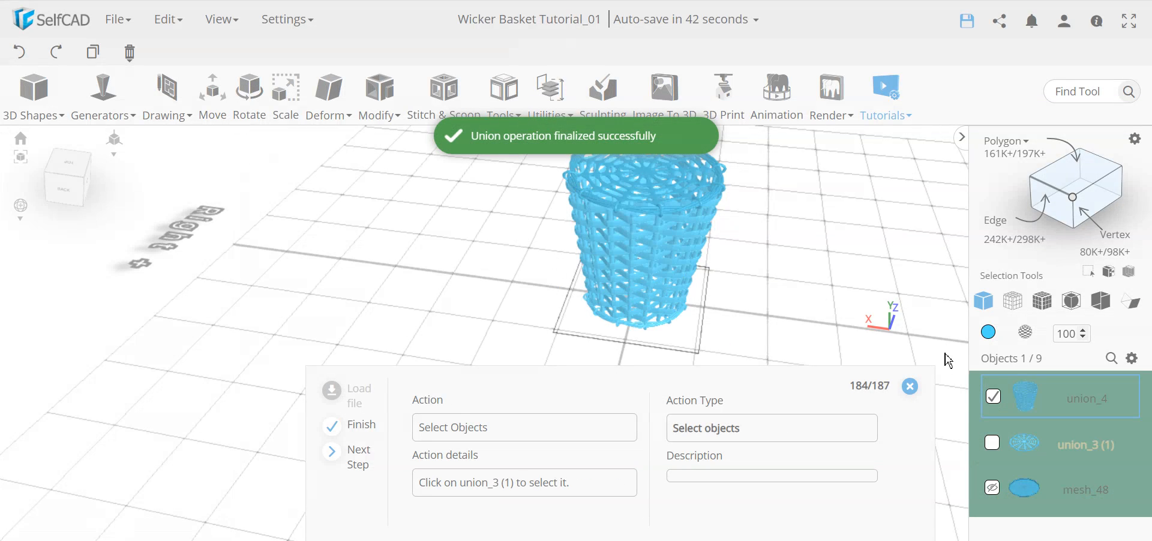
pyautogui.click(995, 445)
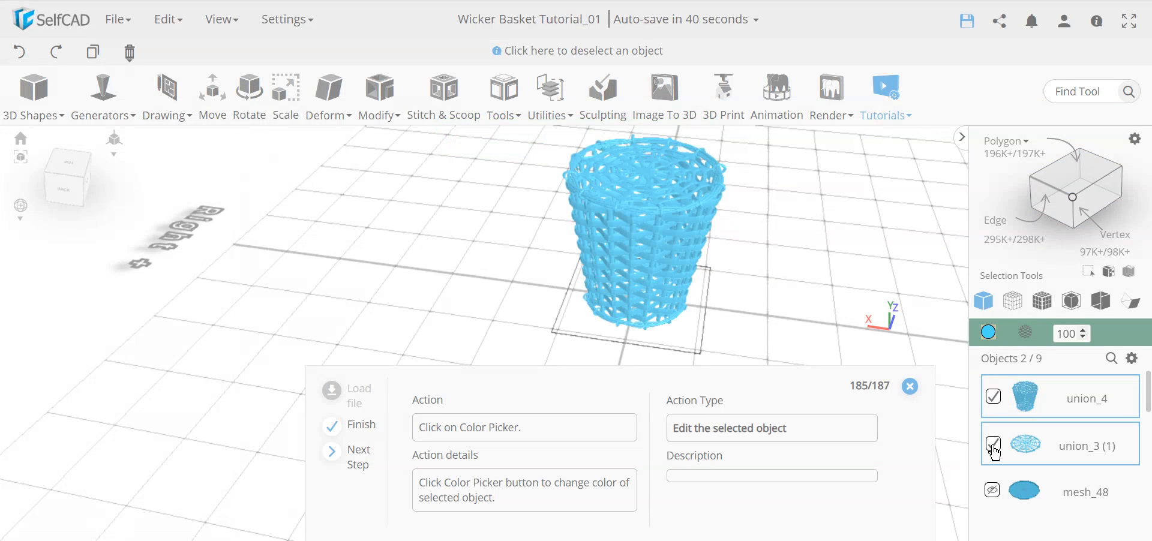
# Orbit and zoom around the basket to inspect it from low and high angles.
pyautogui.moveTo(719, 318); pyautogui.dragTo(695, 251, button='right')
pyautogui.scroll(-5, 1044, 463)
pyautogui.scroll(5, 1051, 471)
pyautogui.moveTo(632, 257); pyautogui.dragTo(668, 264, button='right')
pyautogui.scroll(5, 661, 198)
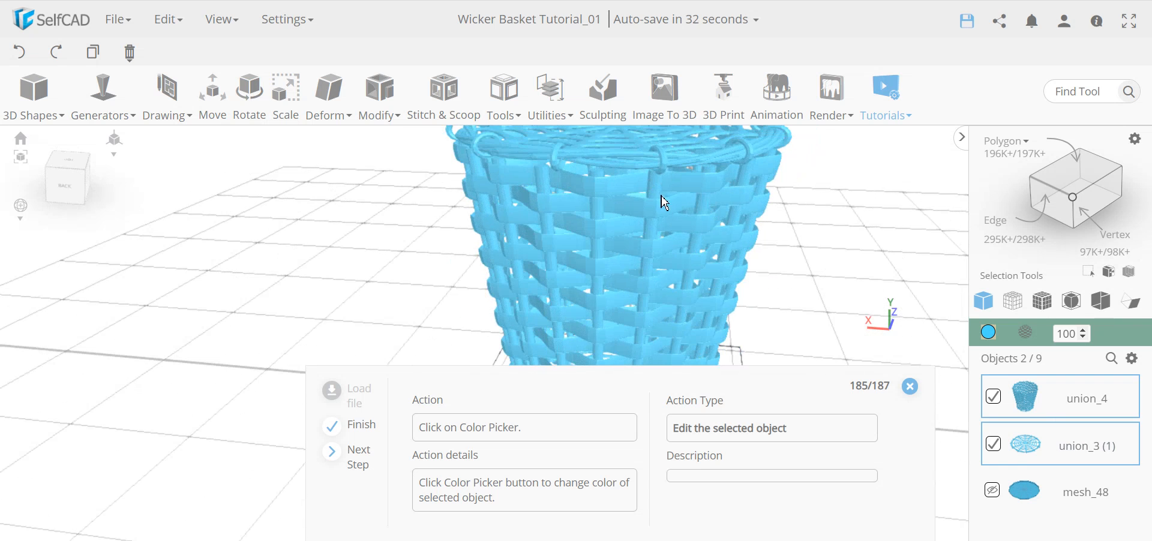
pyautogui.scroll(-3, 653, 224)
pyautogui.moveTo(664, 255); pyautogui.dragTo(630, 224, button='right')
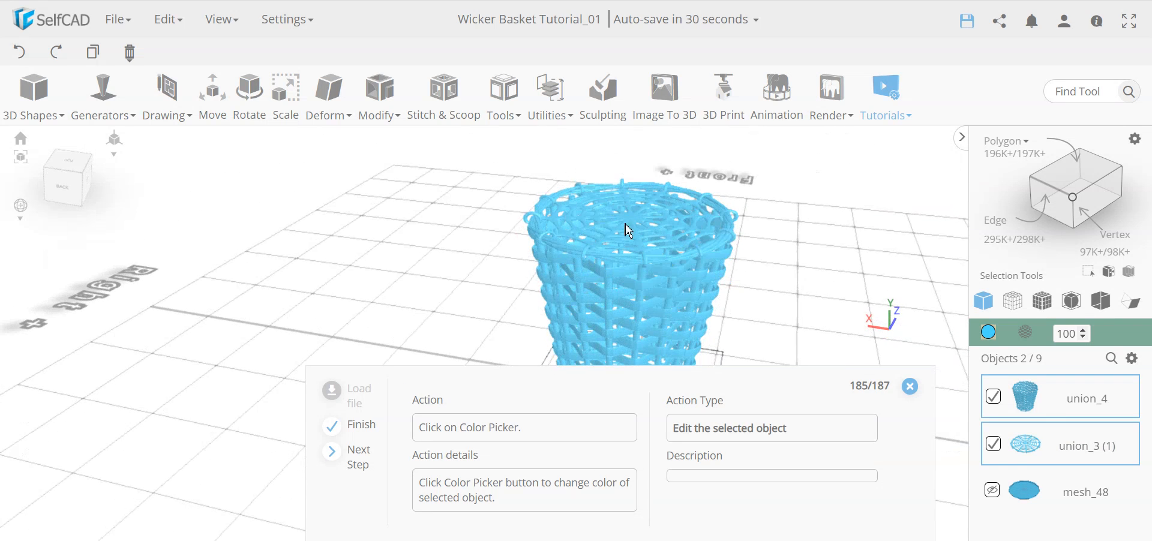
# Colour union_4 and the lid union_3 (1) wicker brown, then close the tutorial guide.
pyautogui.click(989, 333)
pyautogui.click(1006, 388)
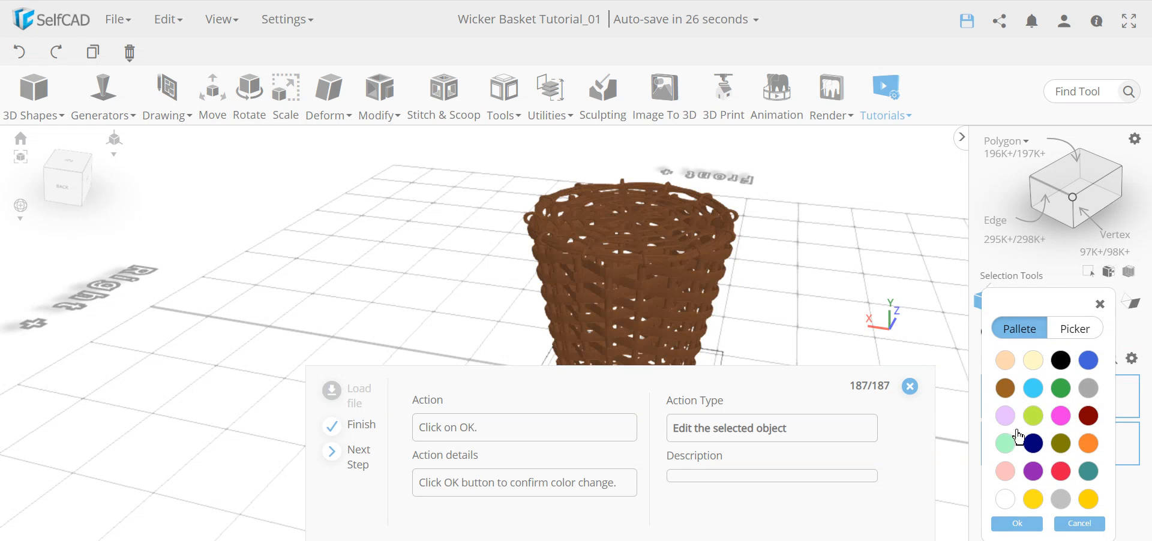
pyautogui.click(1022, 526)
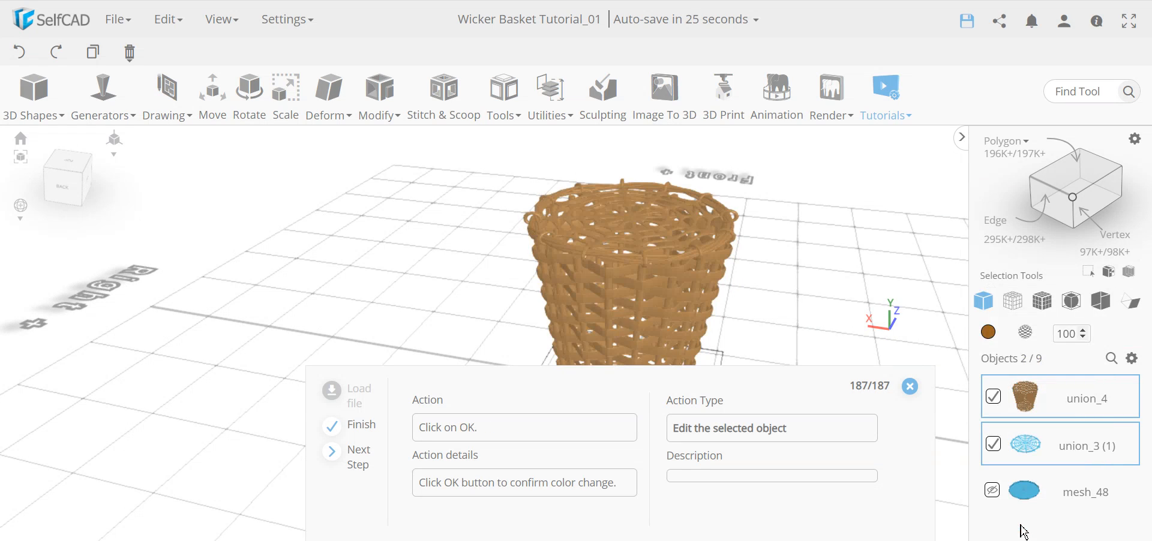
pyautogui.click(910, 387)
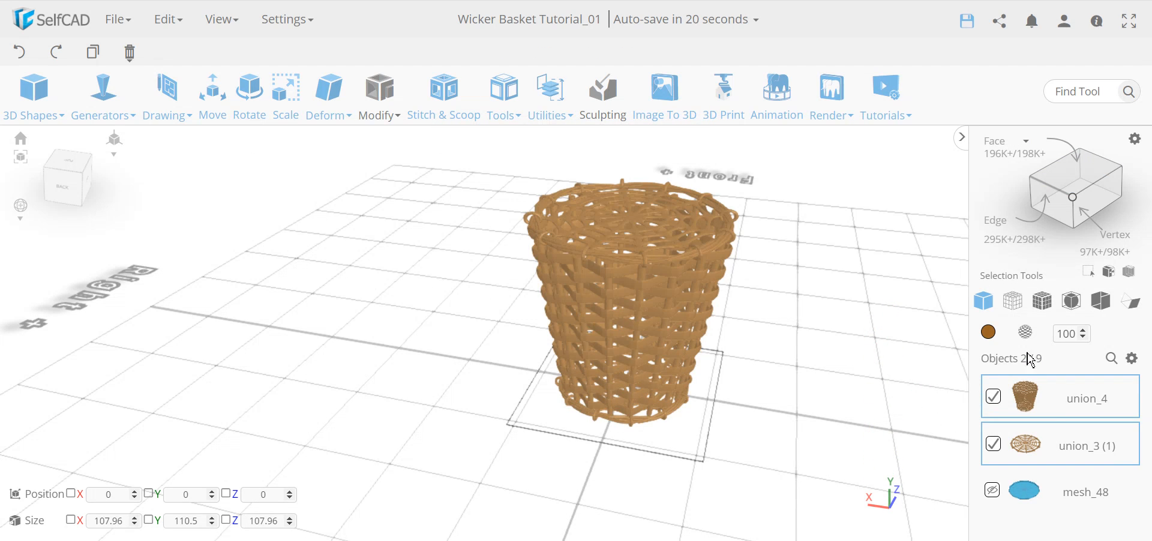
pyautogui.click(1133, 360)
pyautogui.moveTo(679, 378); pyautogui.dragTo(551, 320, button='right')
pyautogui.scroll(5, 605, 225)
pyautogui.scroll(-3, 615, 345)
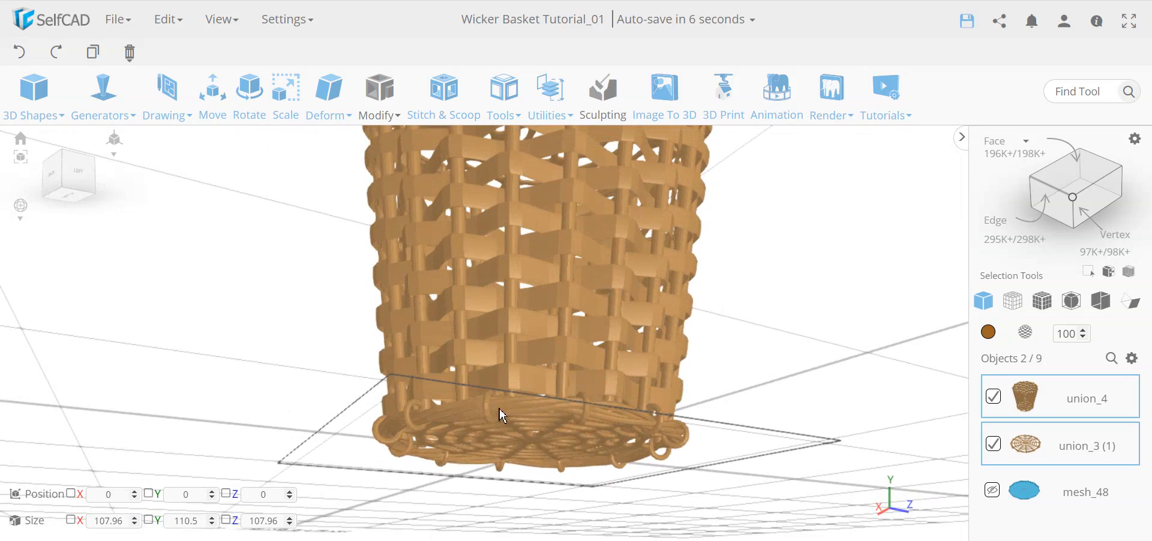
pyautogui.moveTo(555, 406); pyautogui.dragTo(651, 483, button='right')
pyautogui.moveTo(471, 413); pyautogui.dragTo(539, 416, button='right')
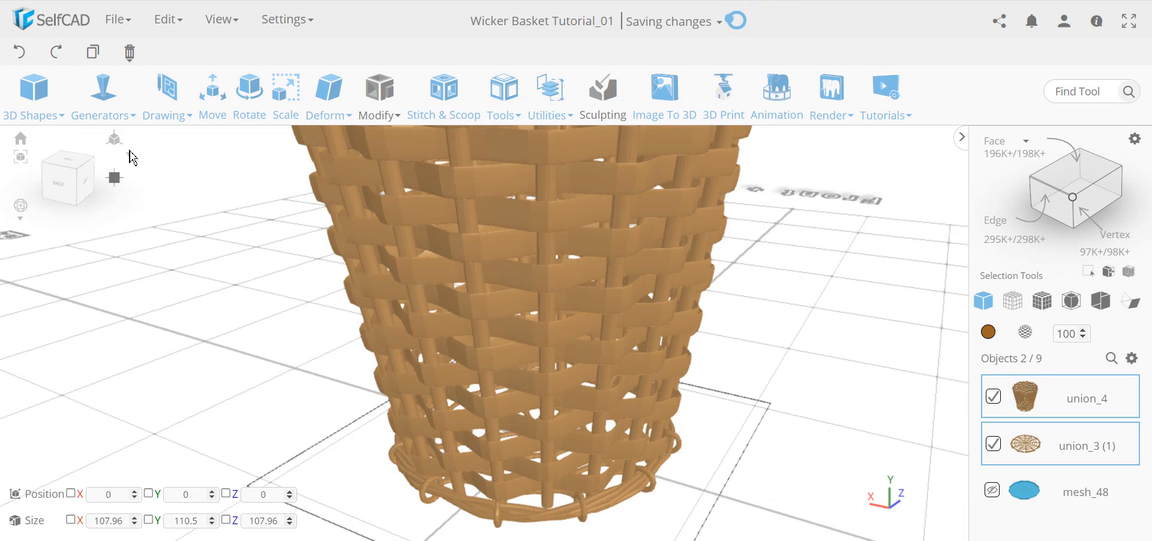
pyautogui.moveTo(98, 117)
pyautogui.scroll(-5, 508, 312)
pyautogui.moveTo(557, 397); pyautogui.dragTo(534, 411, button='right')
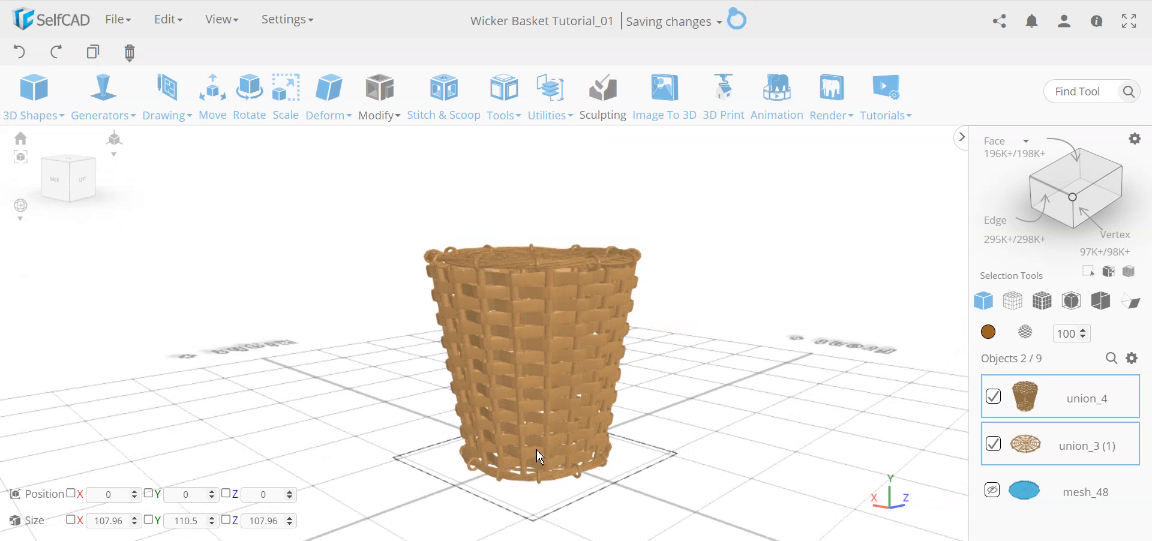
pyautogui.click(503, 96)
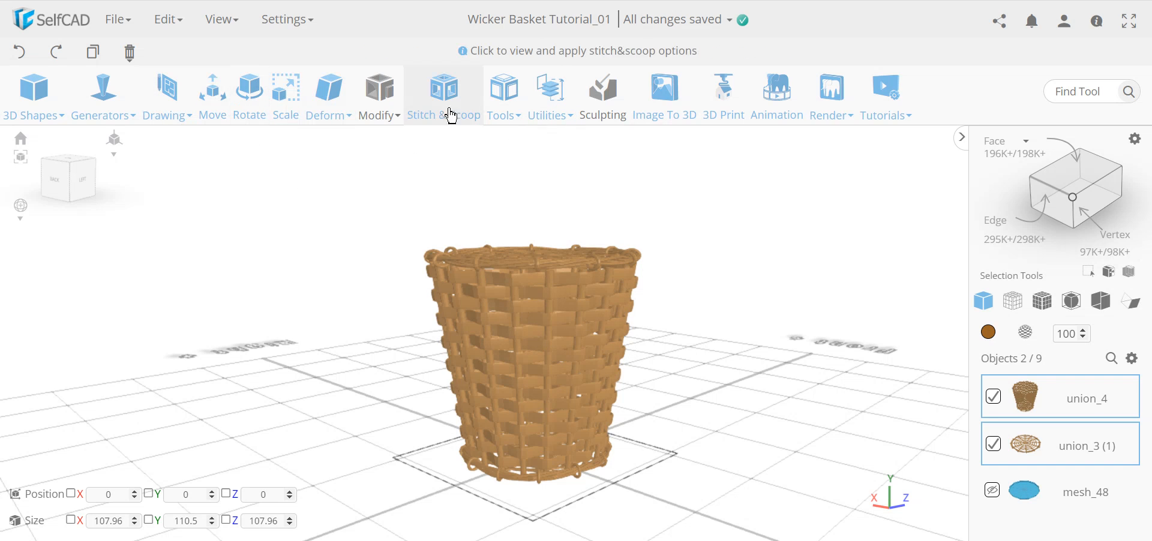
pyautogui.click(508, 98)
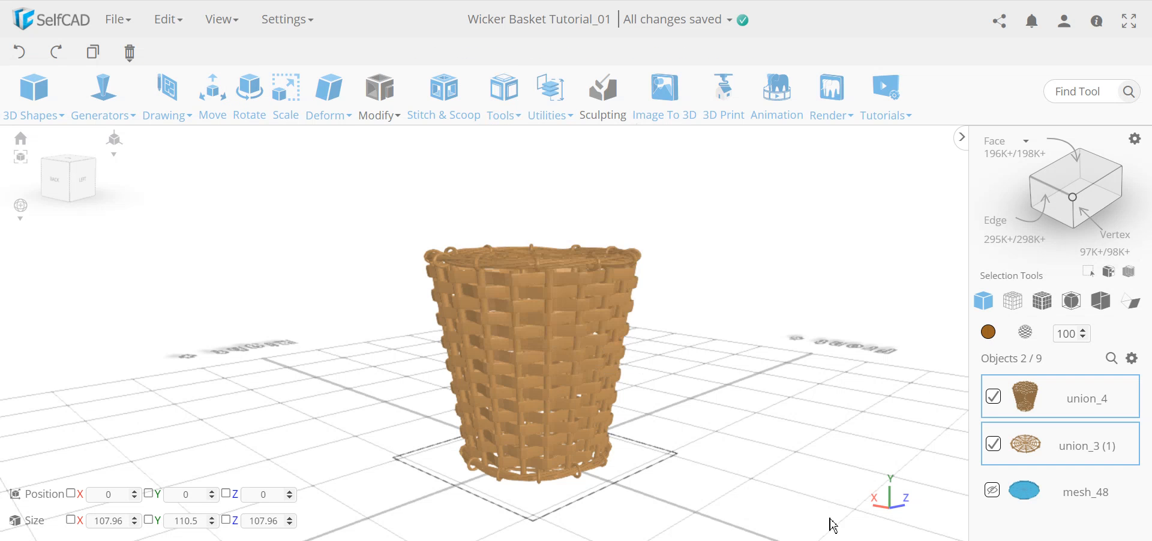
pyautogui.moveTo(483, 497); pyautogui.dragTo(502, 489, button='right')
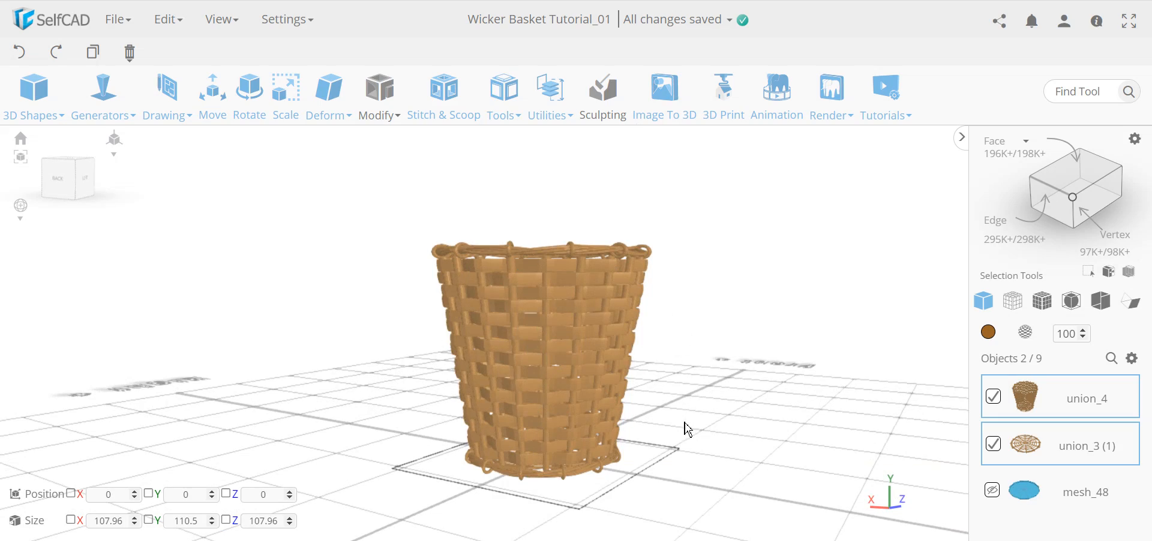
pyautogui.moveTo(688, 430); pyautogui.dragTo(578, 435, button='right')
pyautogui.moveTo(597, 250); pyautogui.dragTo(632, 385, button='right')
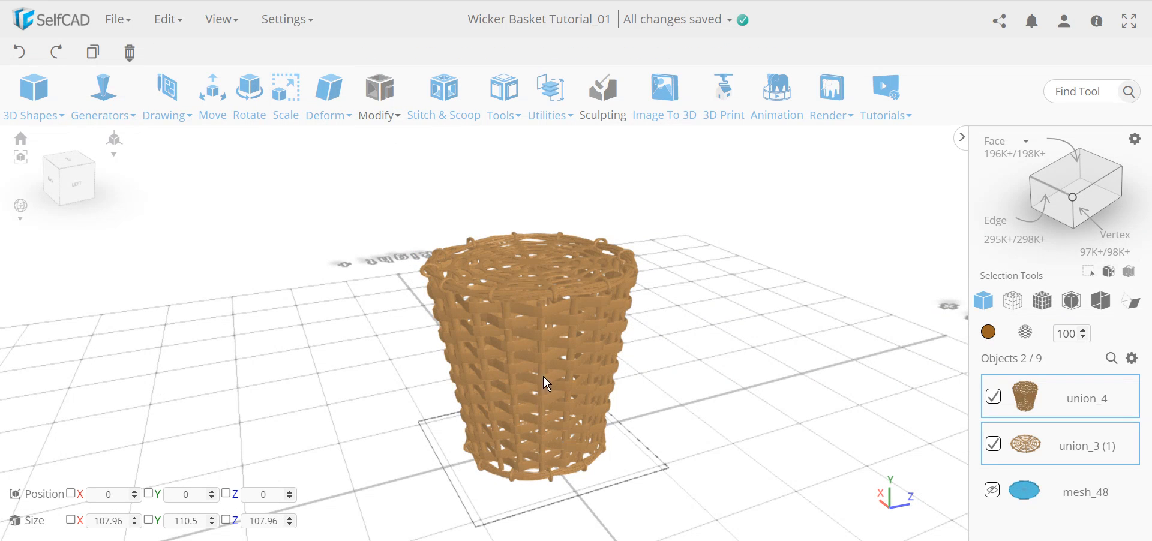
pyautogui.moveTo(578, 322); pyautogui.dragTo(596, 280, button='right')
pyautogui.scroll(5, 615, 225)
pyautogui.scroll(5, 614, 225)
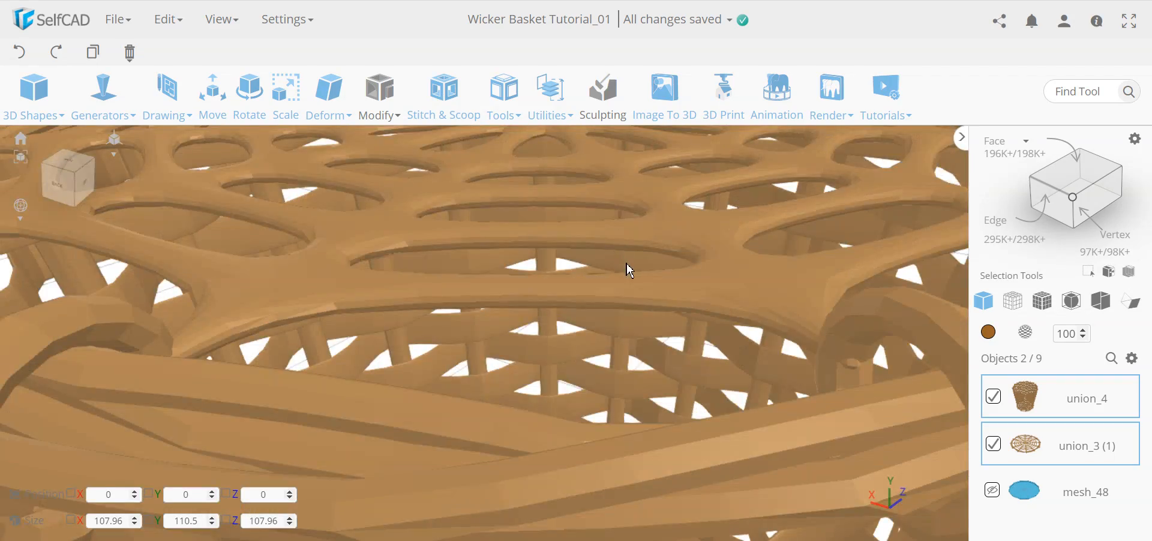
pyautogui.scroll(-8, 626, 264)
pyautogui.moveTo(703, 357); pyautogui.dragTo(604, 362, button='right')
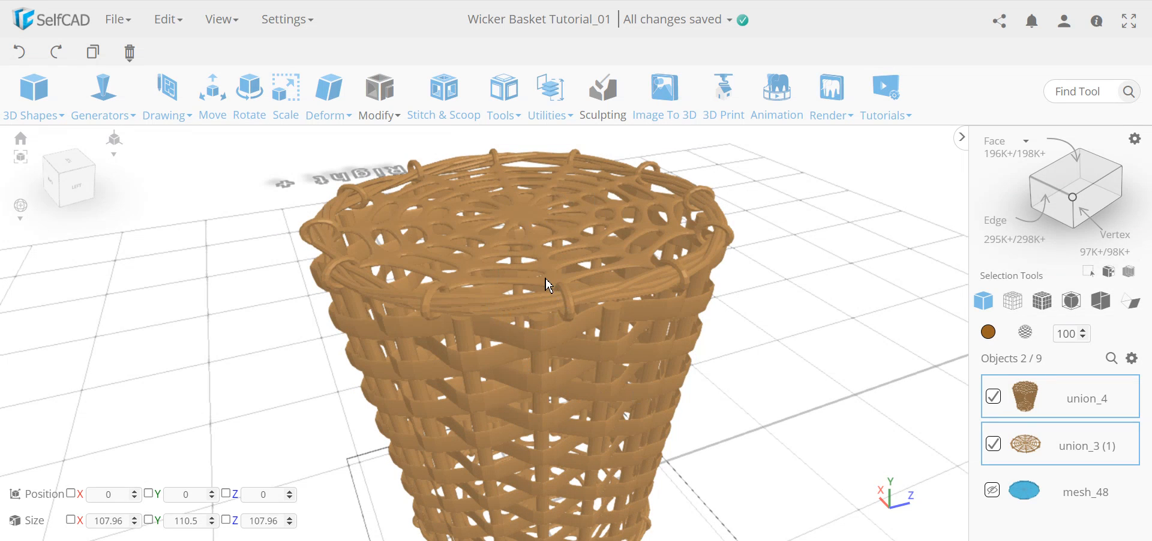
pyautogui.scroll(-4, 563, 311)
pyautogui.moveTo(534, 351); pyautogui.dragTo(593, 341, button='middle')
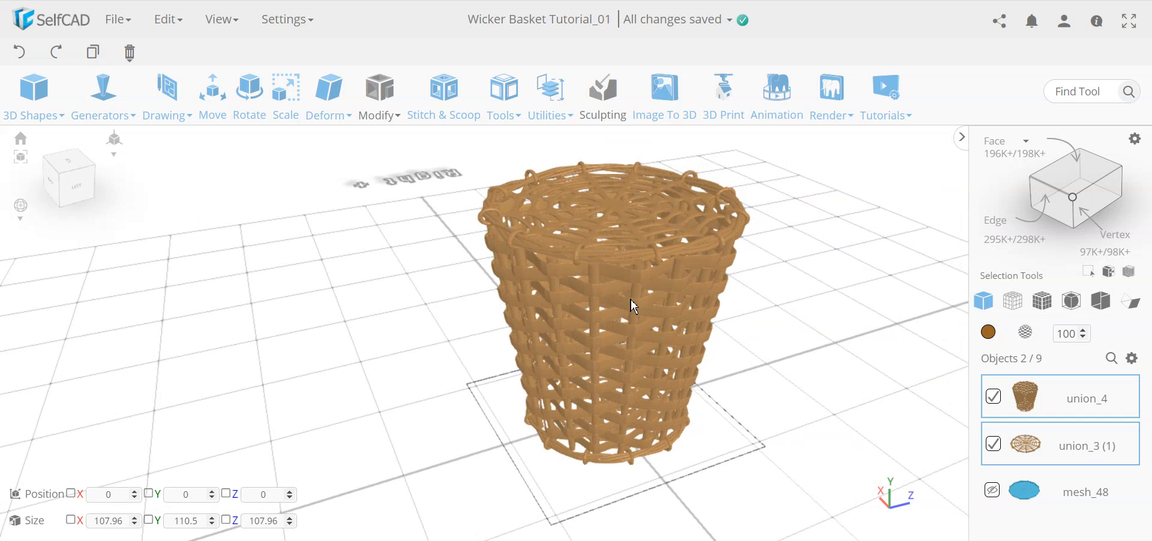